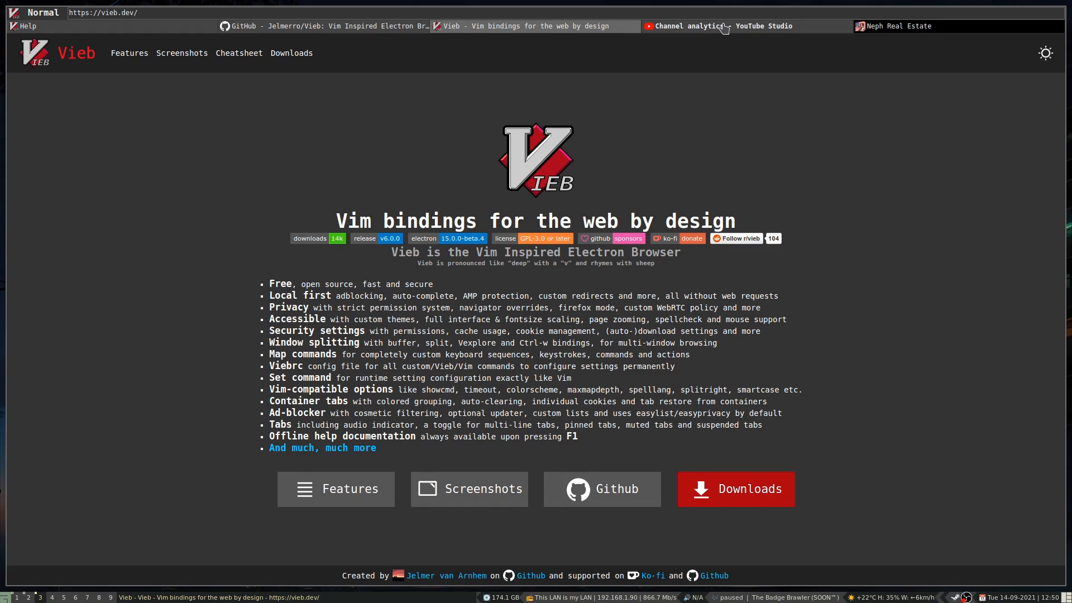
# Step: Review the channel's overview analytics and top videos in YouTube Studio, and close that tab
pyautogui.click(724, 29)
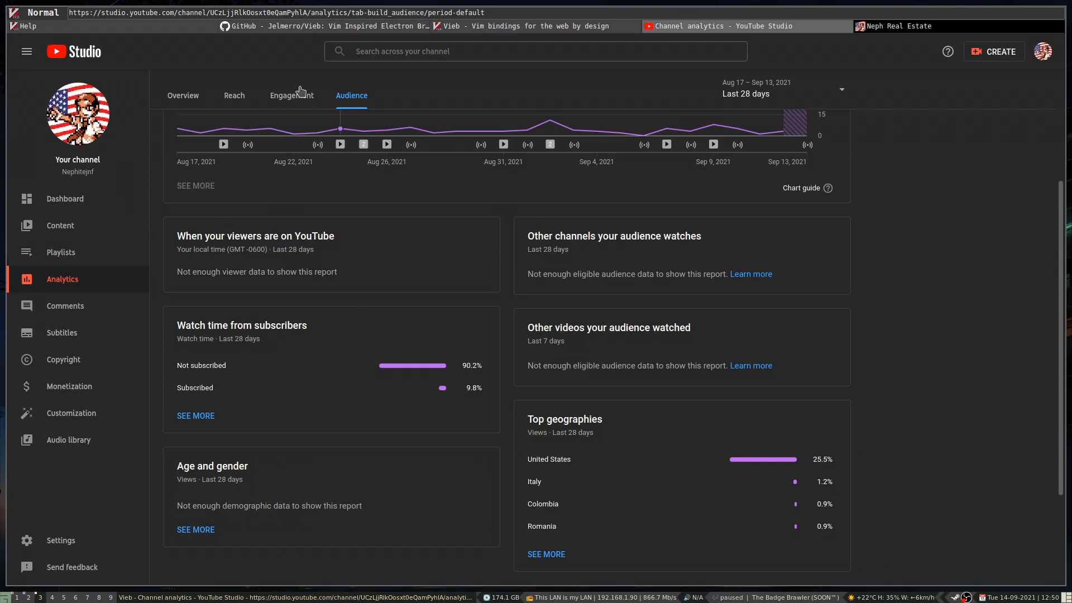
pyautogui.click(183, 96)
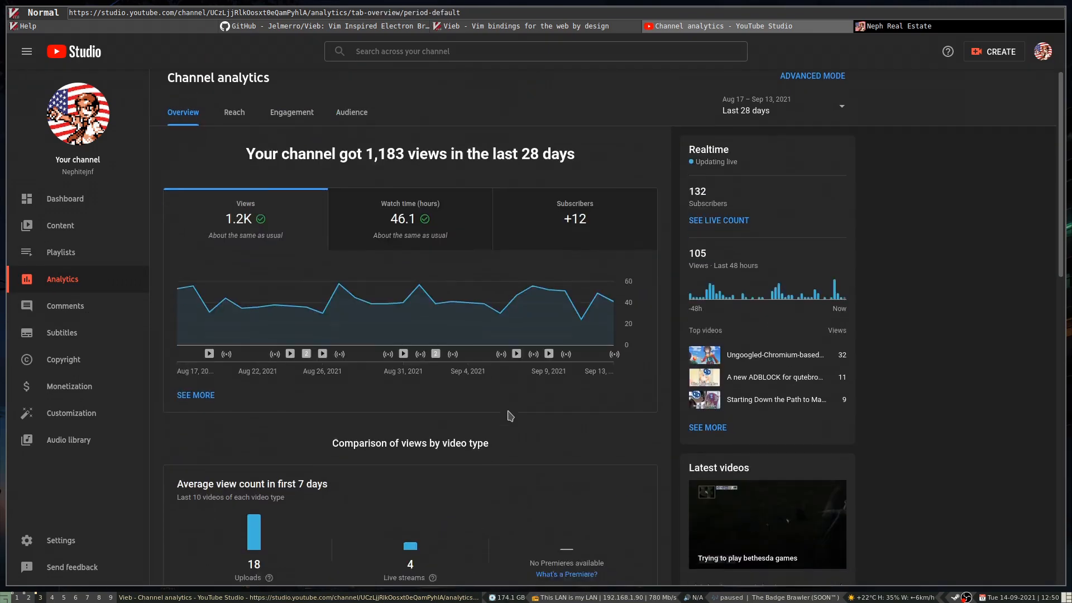
pyautogui.scroll(-8, 483, 389)
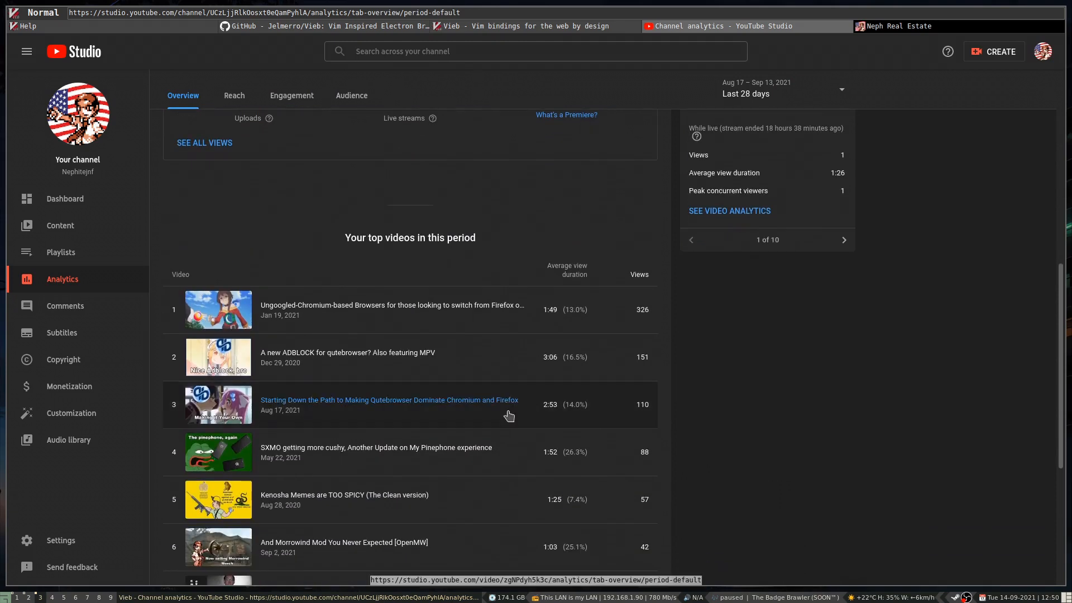
pyautogui.scroll(1, 509, 415)
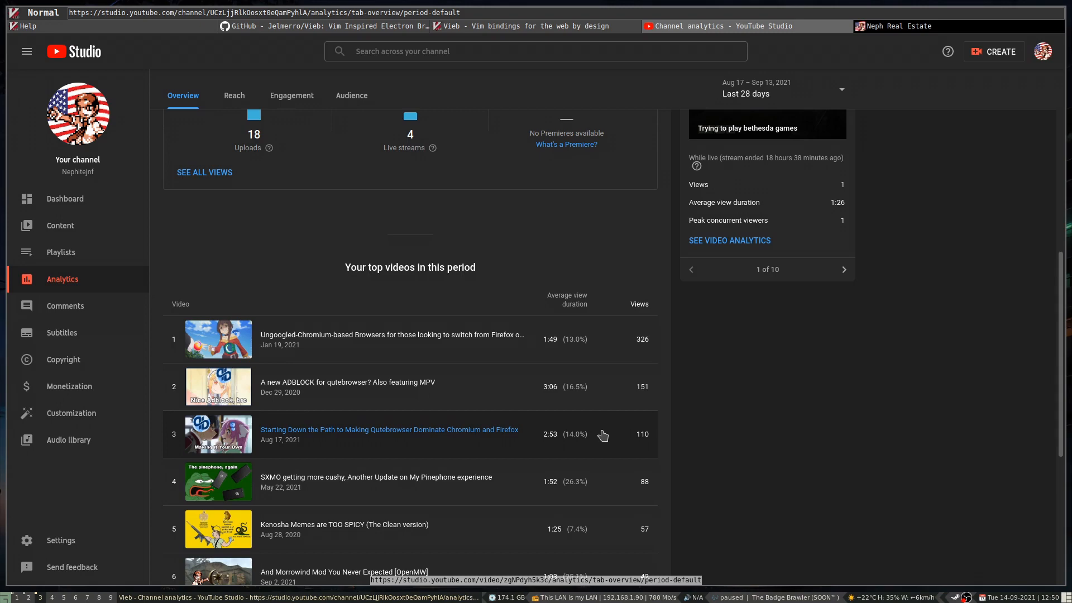
pyautogui.scroll(-4, 600, 441)
pyautogui.scroll(2, 603, 435)
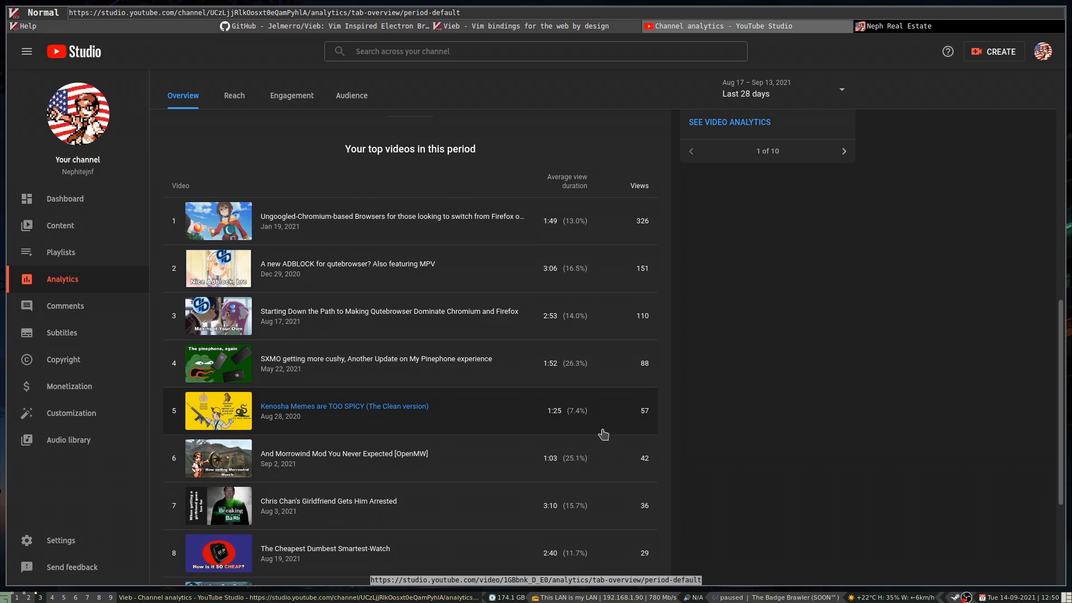
pyautogui.press('d')
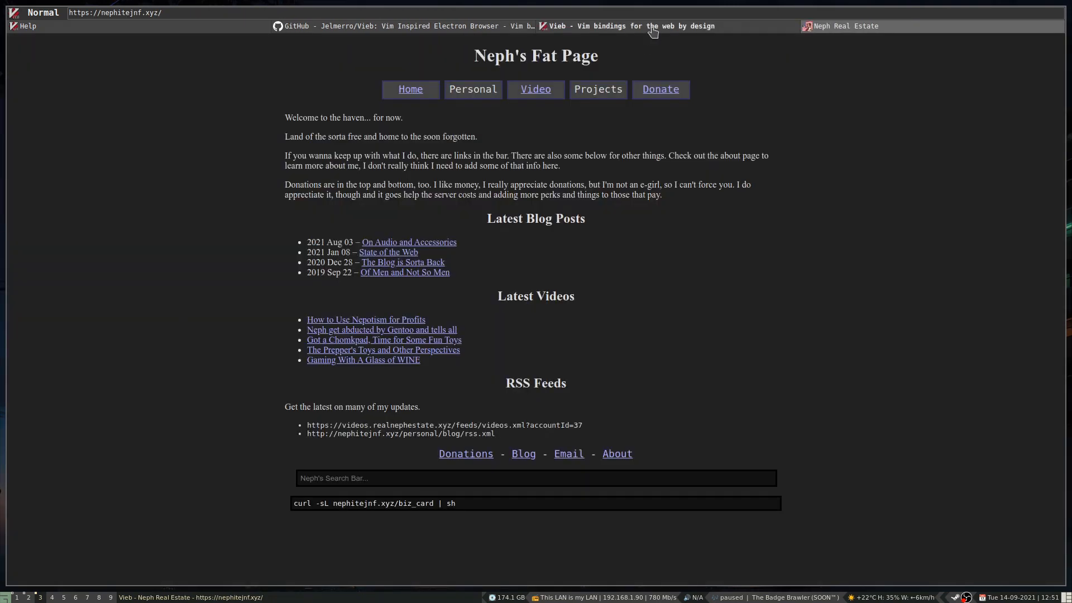
# Step: Open the cheatsheet page on the Vieb website and view its default key mappings
pyautogui.click(651, 27)
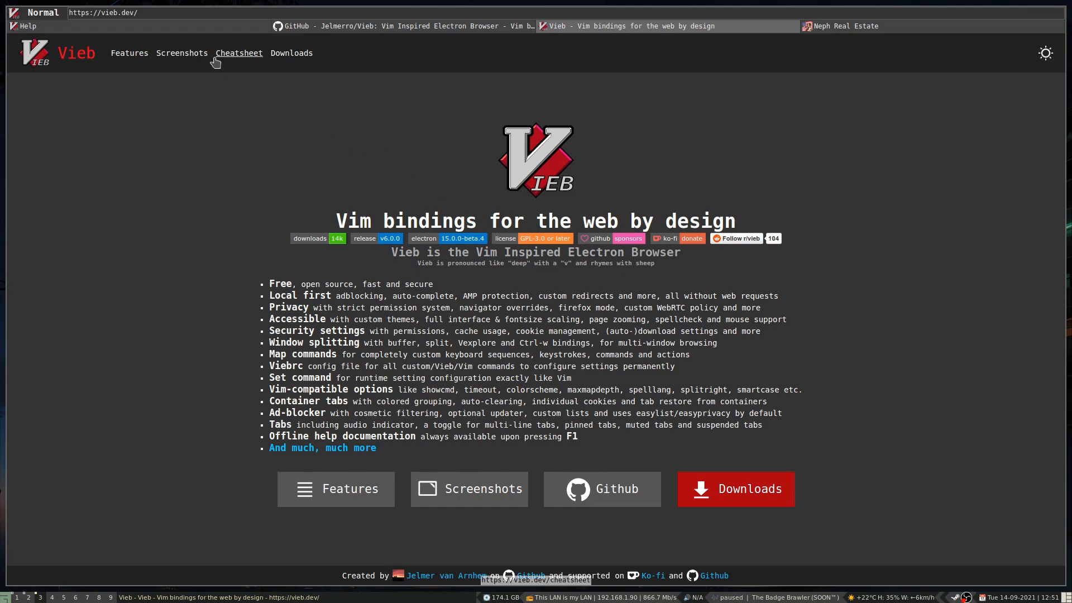
pyautogui.click(234, 56)
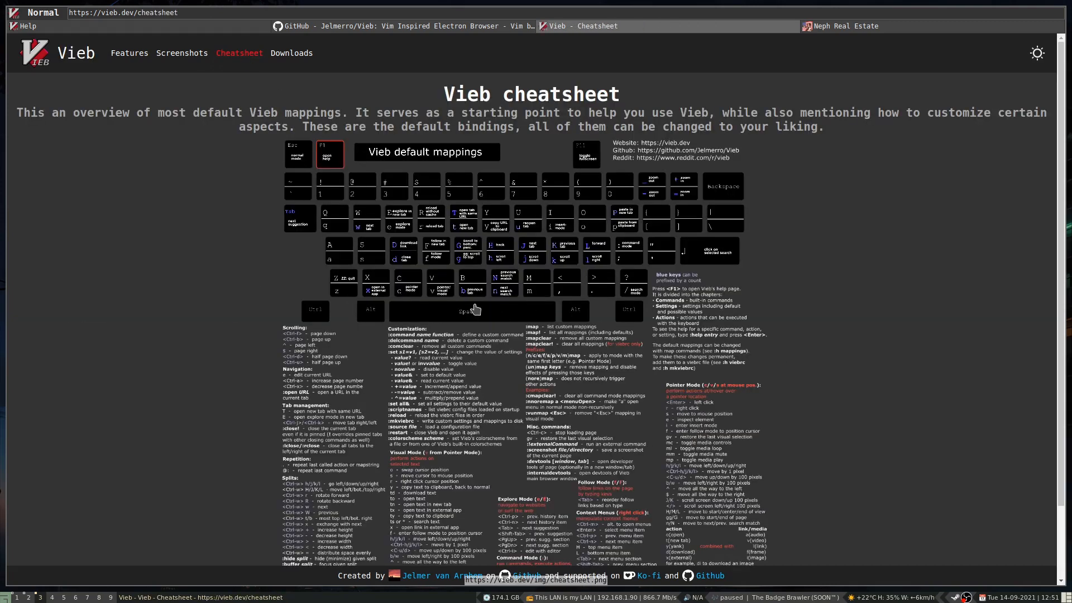
pyautogui.scroll(-2, 519, 328)
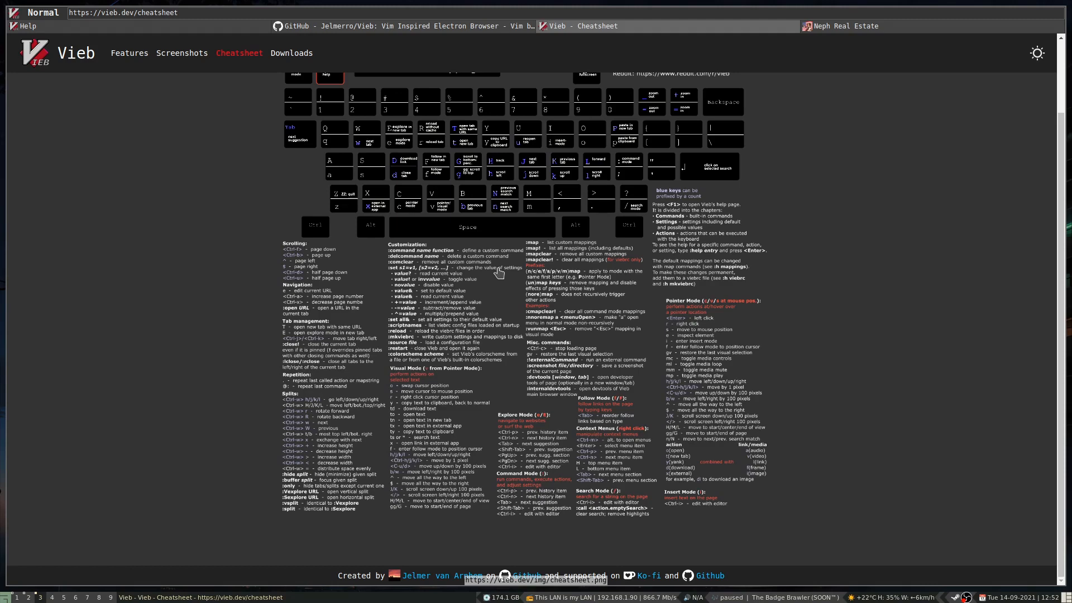
# Step: Read through the README of the Vieb GitHub repository, covering its modes, download, contribute and building sections
pyautogui.click(445, 26)
pyautogui.scroll(-5, 639, 508)
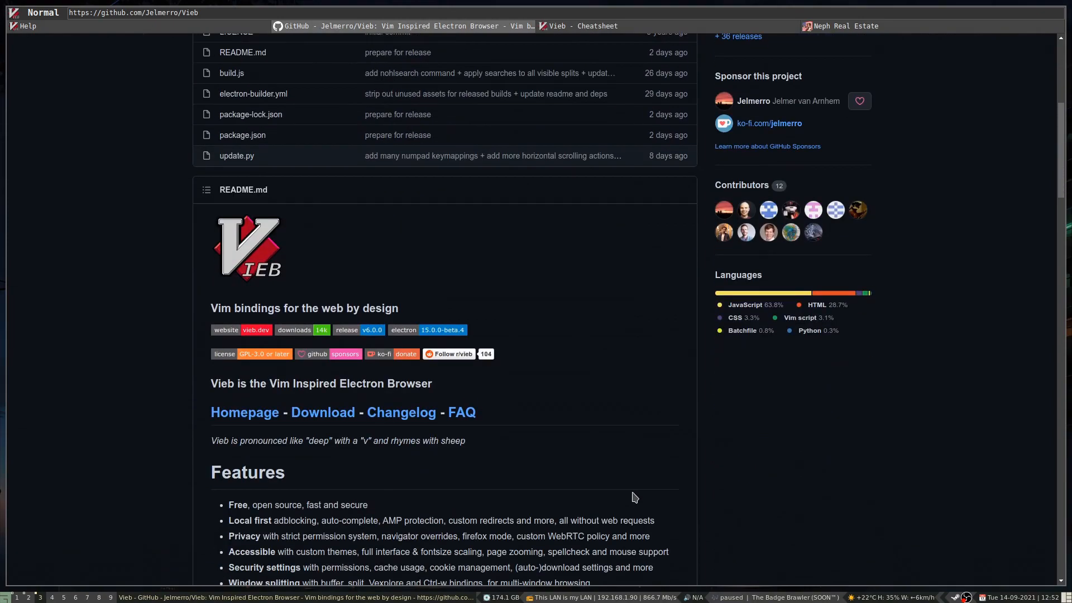
pyautogui.scroll(-15, 635, 497)
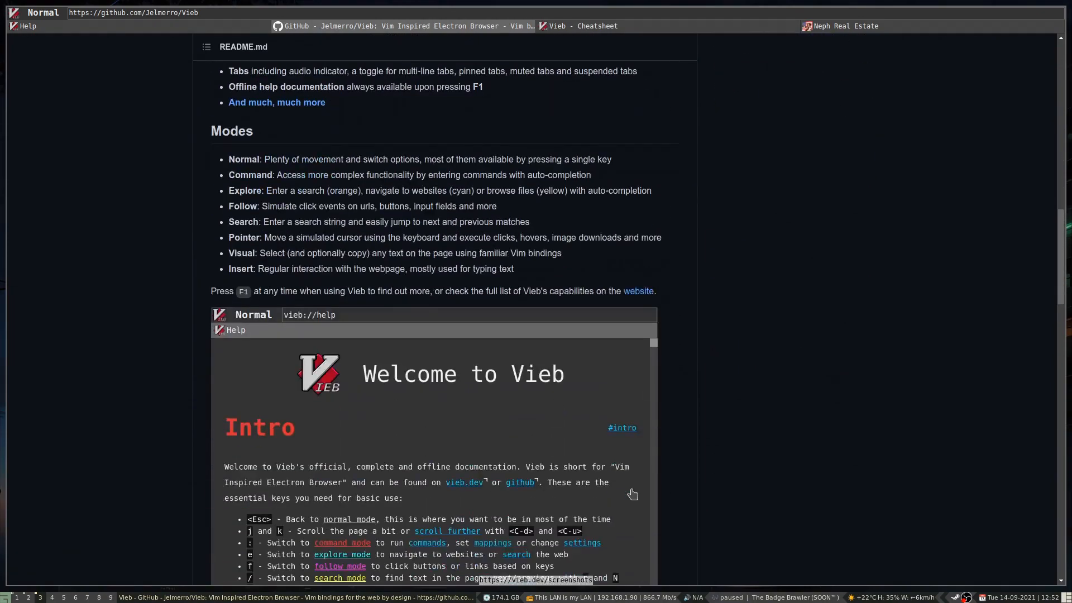
pyautogui.scroll(-5, 633, 494)
pyautogui.scroll(2, 632, 494)
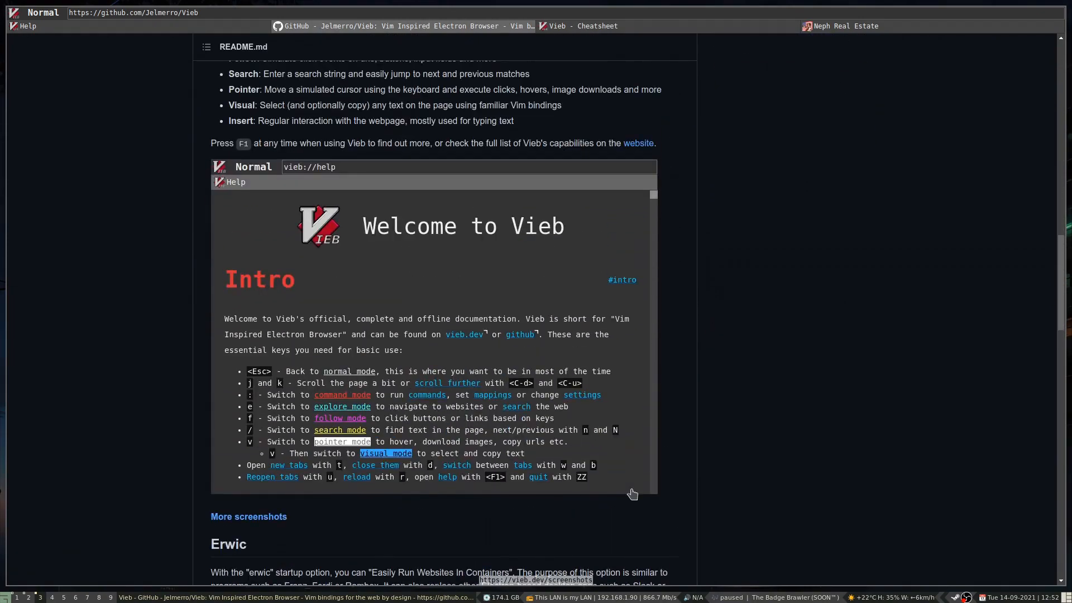
pyautogui.scroll(-4, 656, 466)
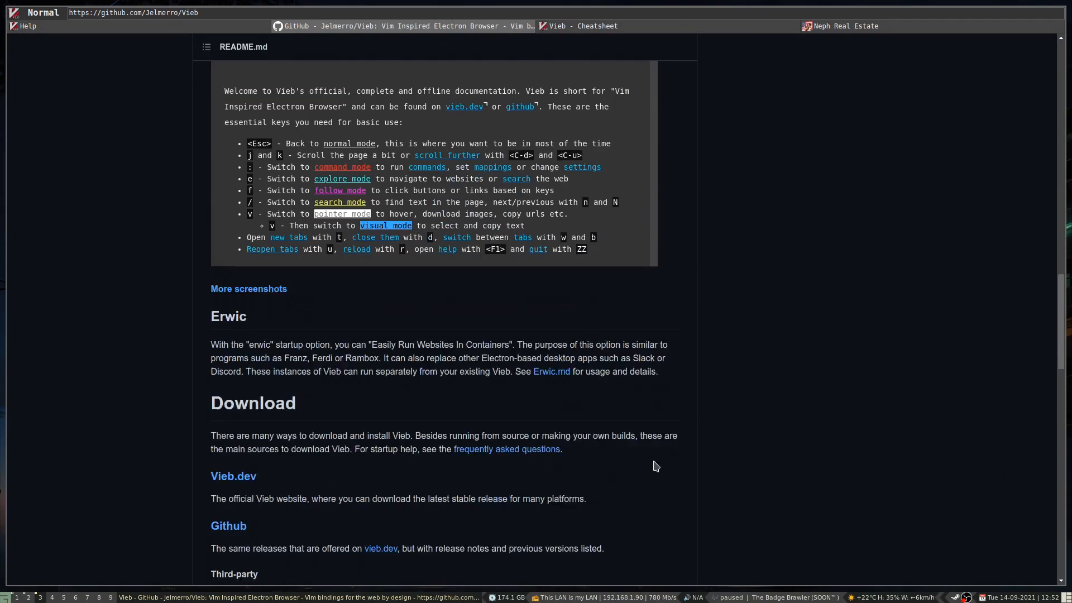
pyautogui.scroll(-16, 656, 466)
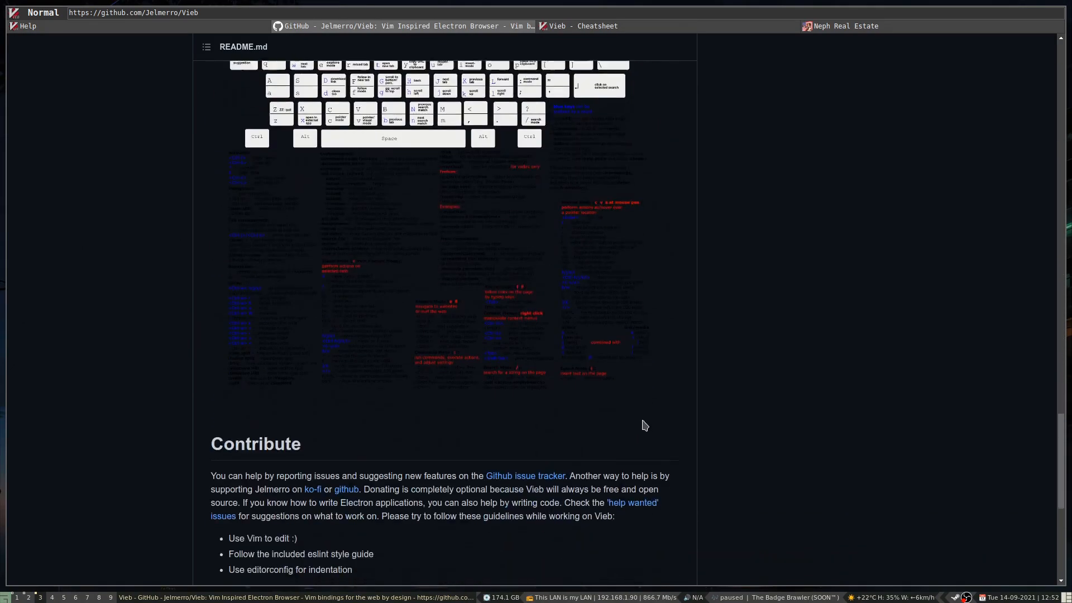
pyautogui.scroll(-3, 645, 426)
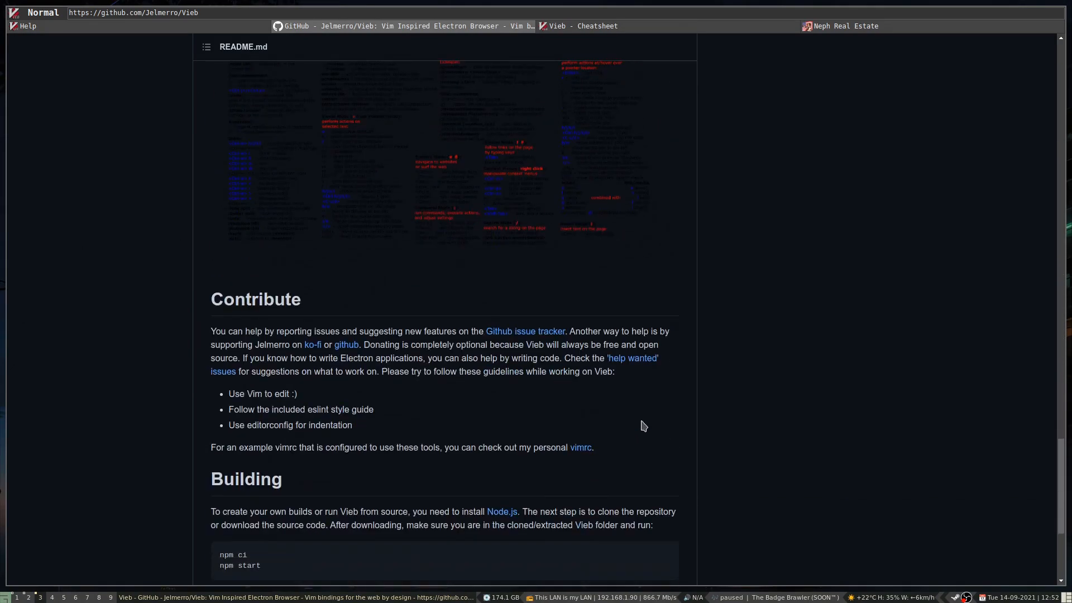
pyautogui.scroll(2, 644, 426)
pyautogui.scroll(-3, 642, 420)
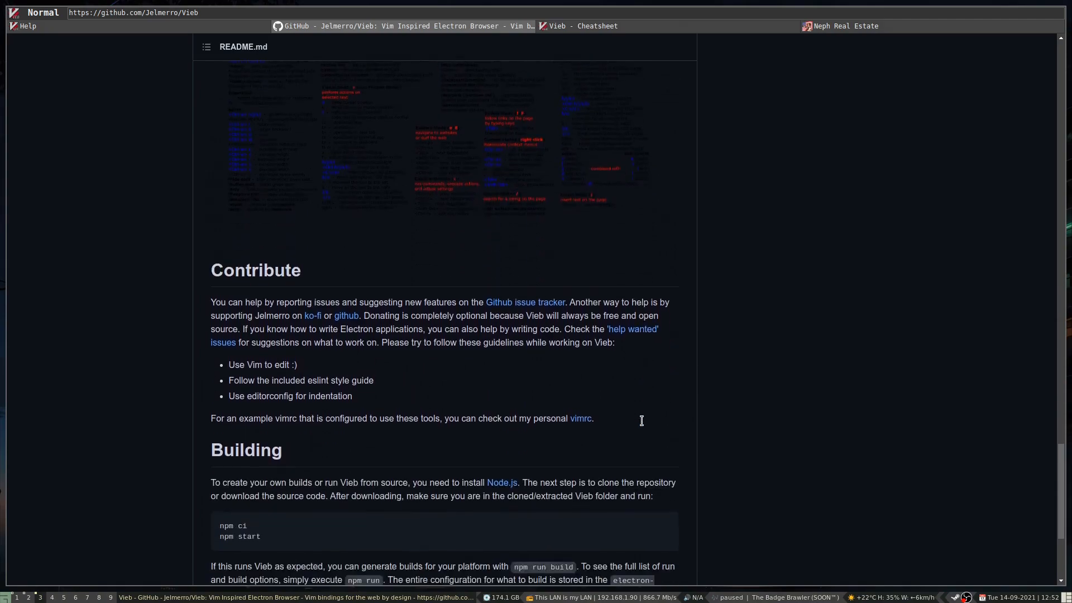
pyautogui.scroll(15, 642, 419)
pyautogui.scroll(9, 642, 406)
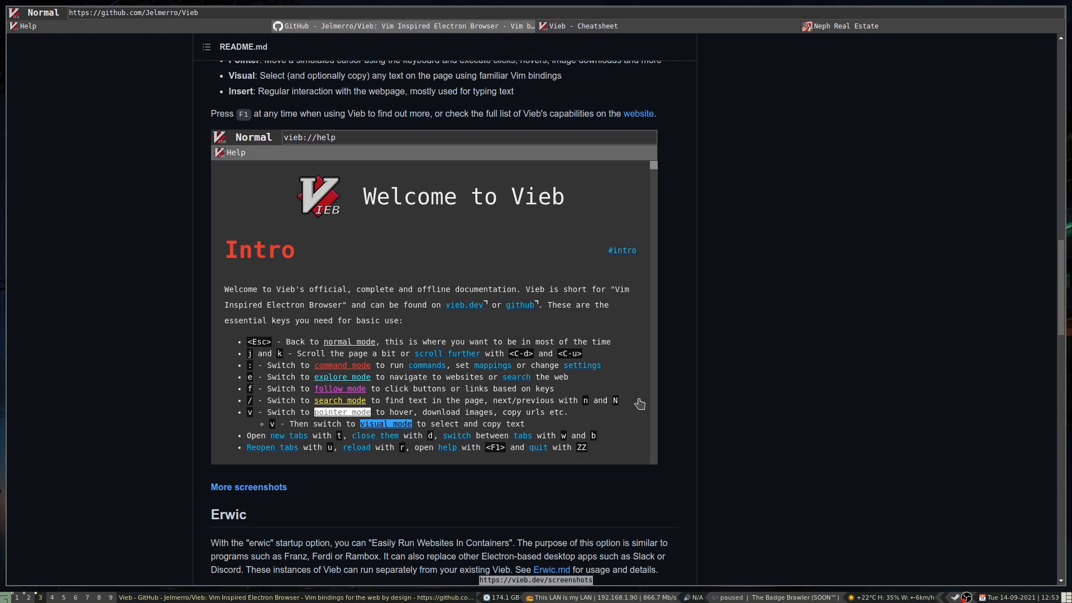
# Step: Enter Follow, Search and Explore modes one after another, going back to Normal mode after each
pyautogui.press('f')
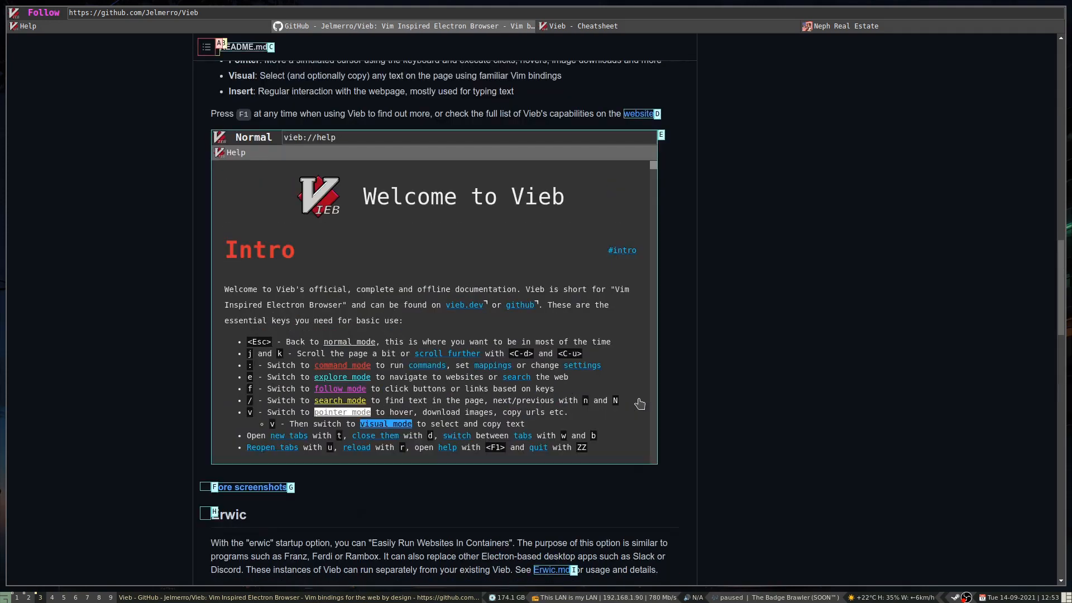
pyautogui.press('Escape')
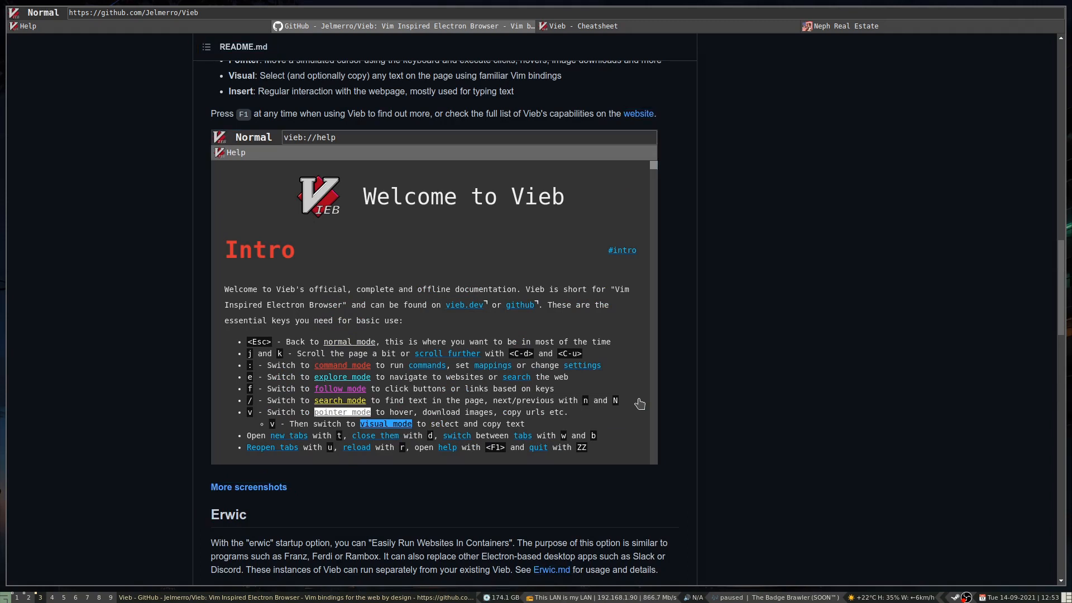
pyautogui.press('/')
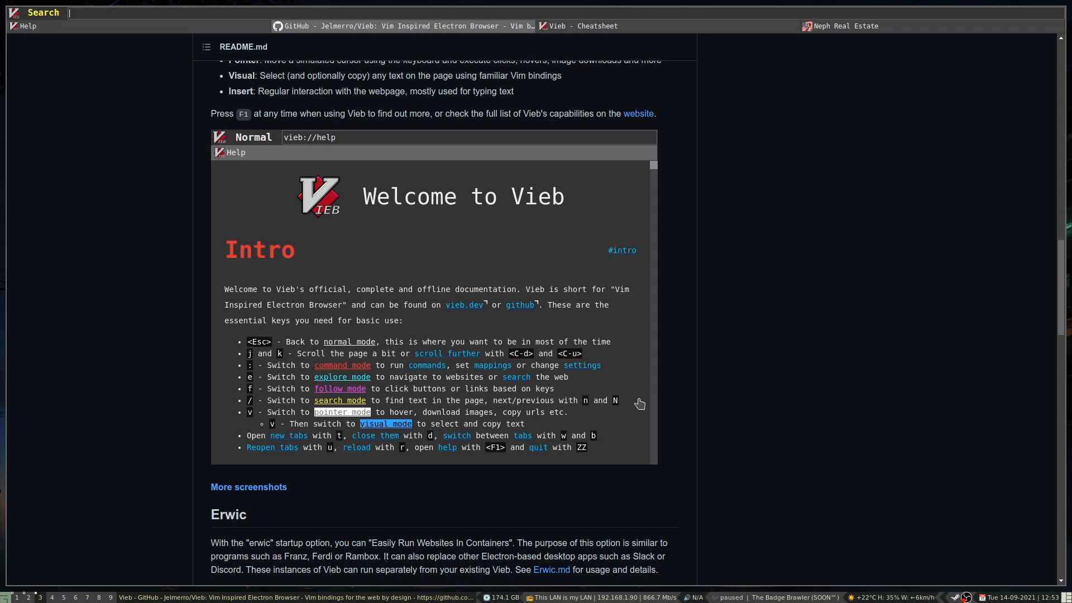
pyautogui.press('Escape')
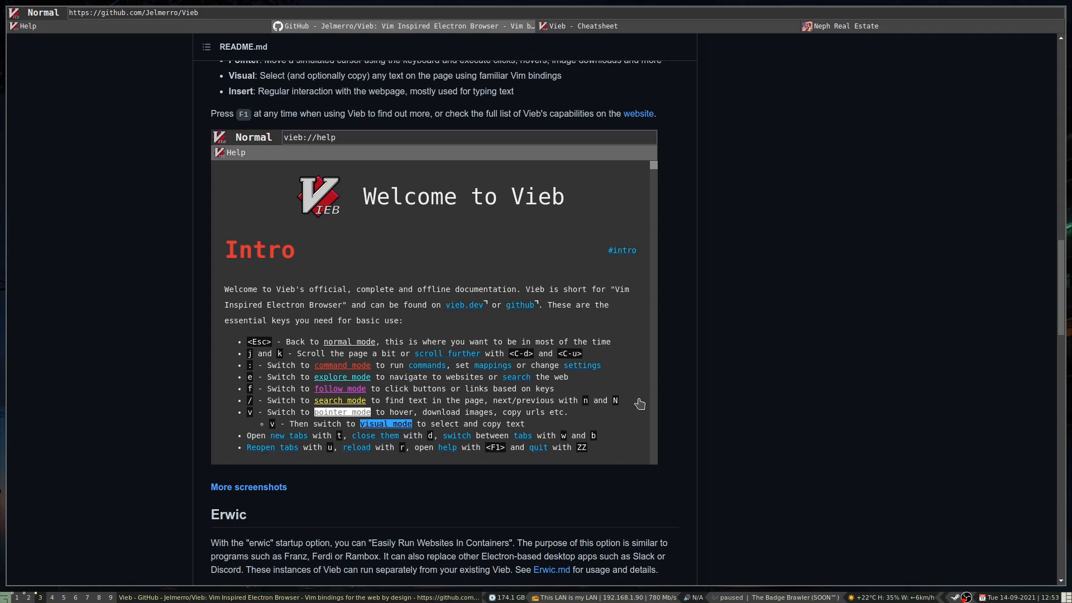
pyautogui.press('e')
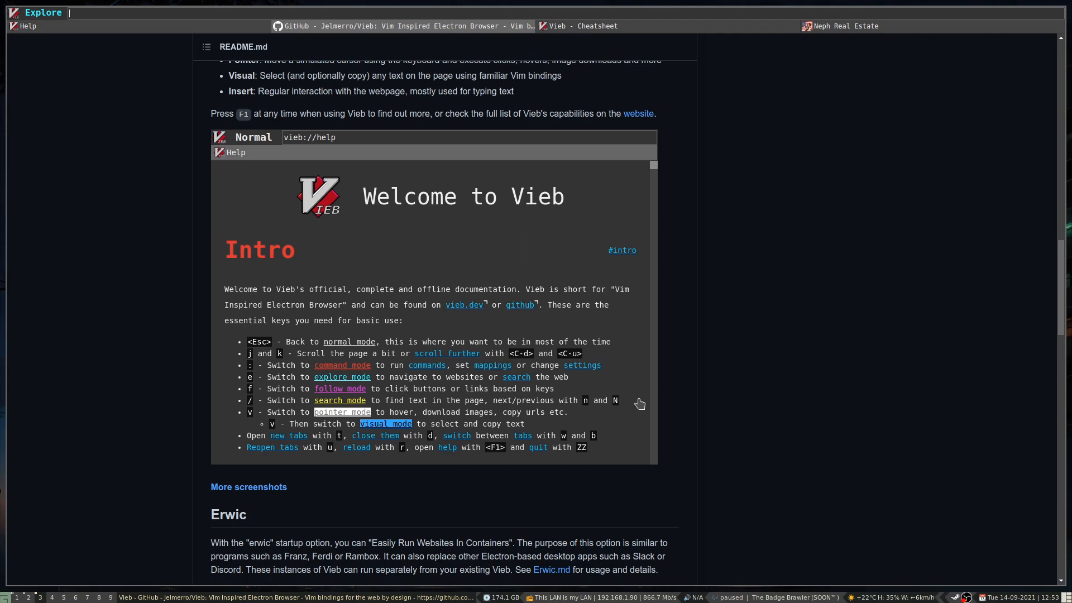
pyautogui.press('Escape')
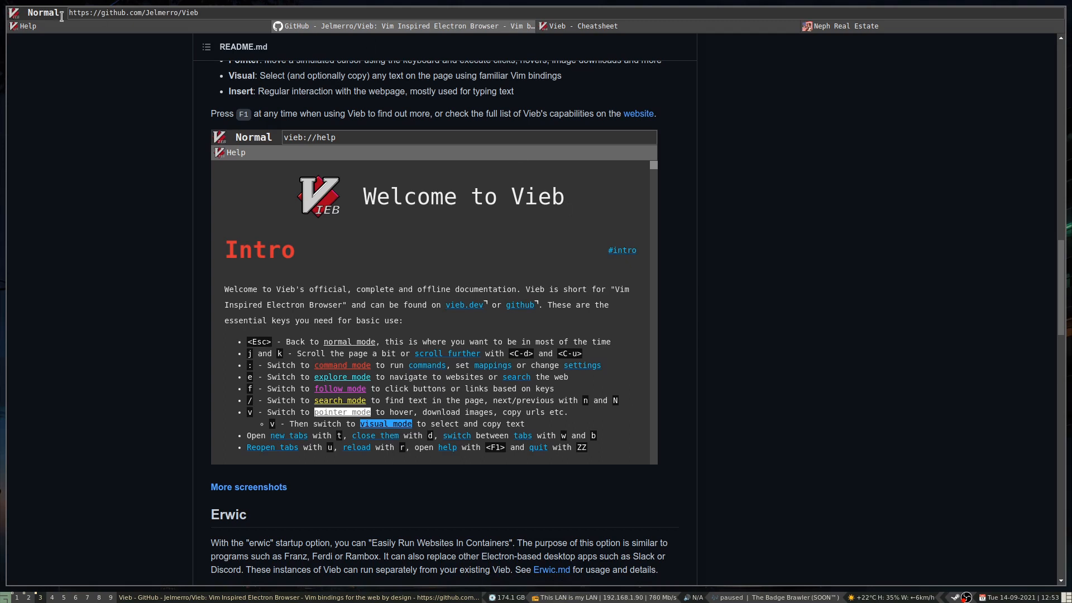
pyautogui.moveTo(43, 19)
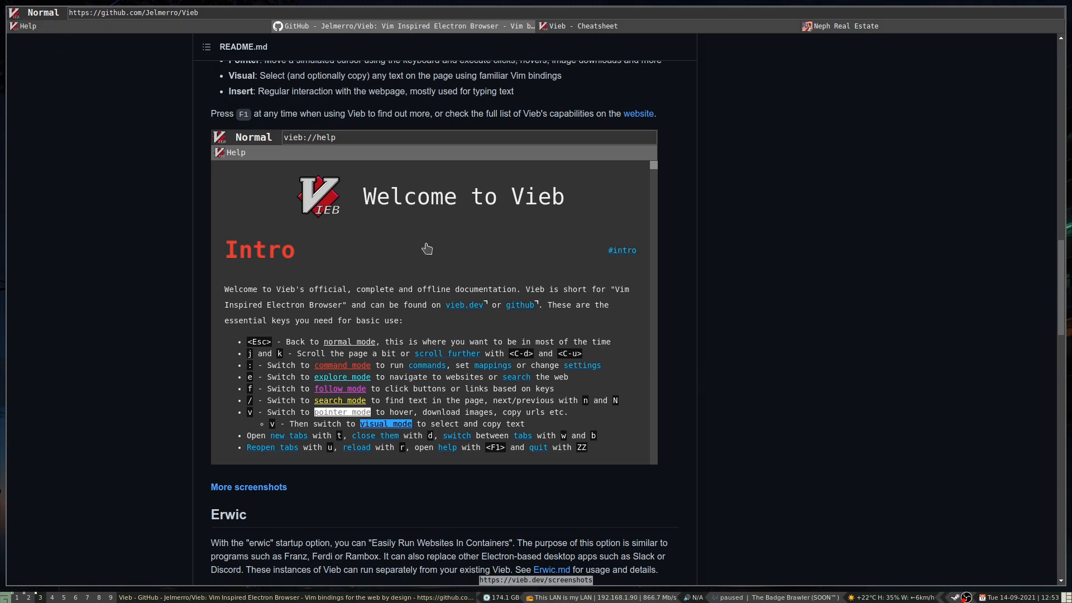
# Step: Open the built-in documentation page by running the help command in Command mode
pyautogui.press(':')
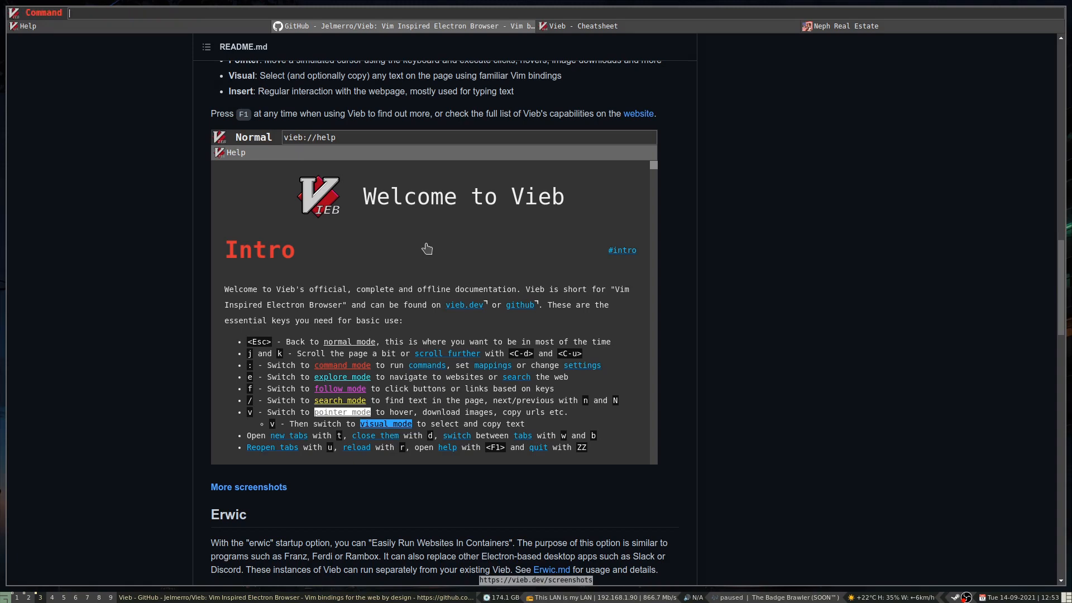
pyautogui.write('help')
pyautogui.press('Return')
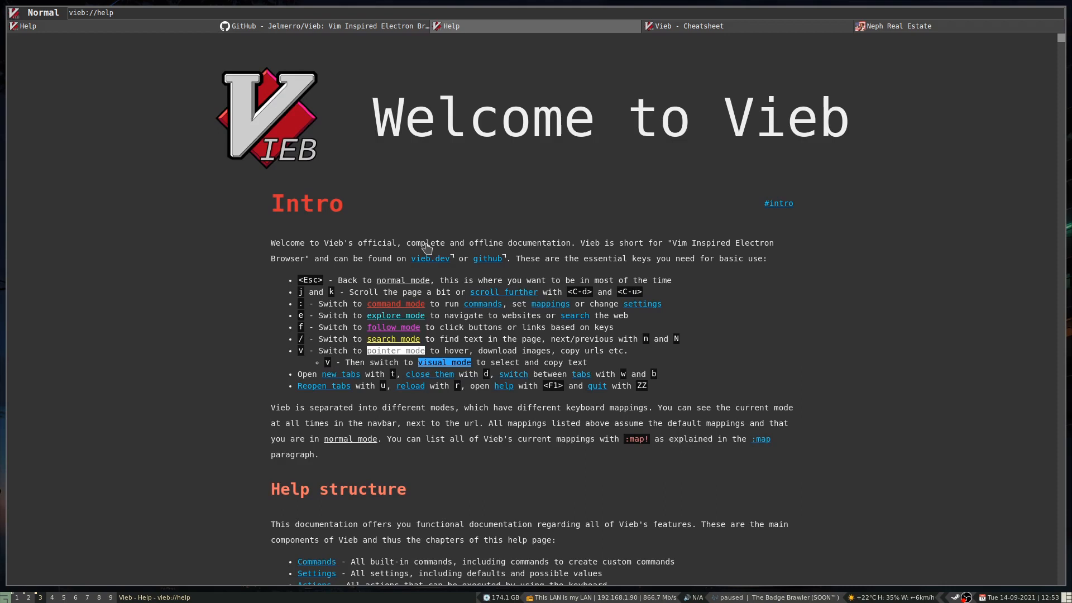
# Step: Cycle through the topic suggestions of the help command, including settings, splits, viebrc and pointer
pyautogui.hotkey('shift', ';')
pyautogui.write('help')
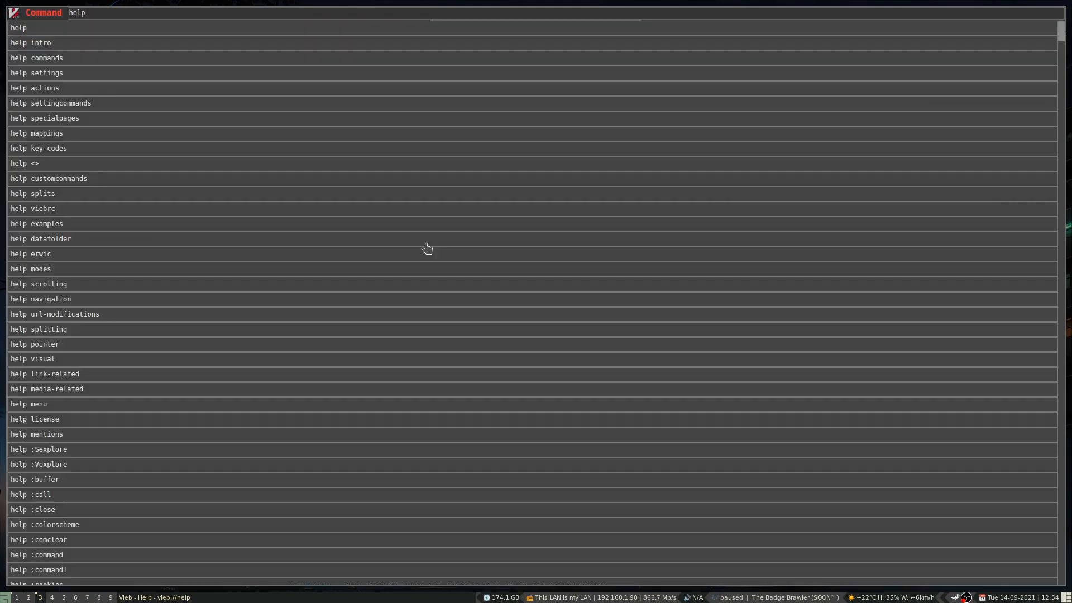
pyautogui.press('Tab')
pyautogui.press('Tab')
pyautogui.press('Tab')
pyautogui.press('Tab')
pyautogui.press('Tab')
pyautogui.press('Tab')
pyautogui.press('Tab')
pyautogui.press('Tab')
pyautogui.press('Tab')
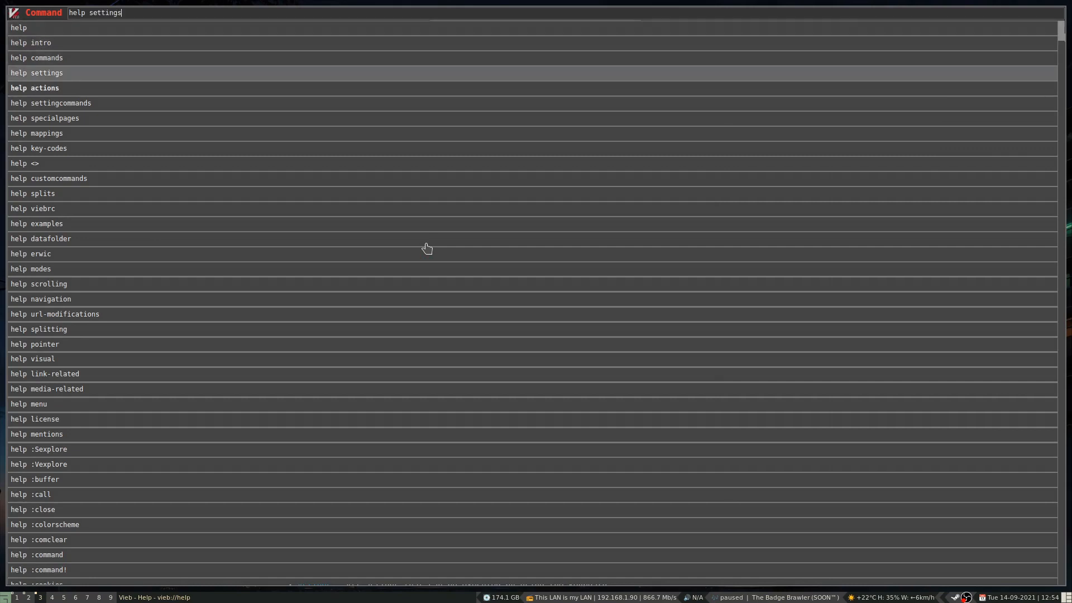
pyautogui.press('Tab')
pyautogui.press('Tab')
pyautogui.press('Tab')
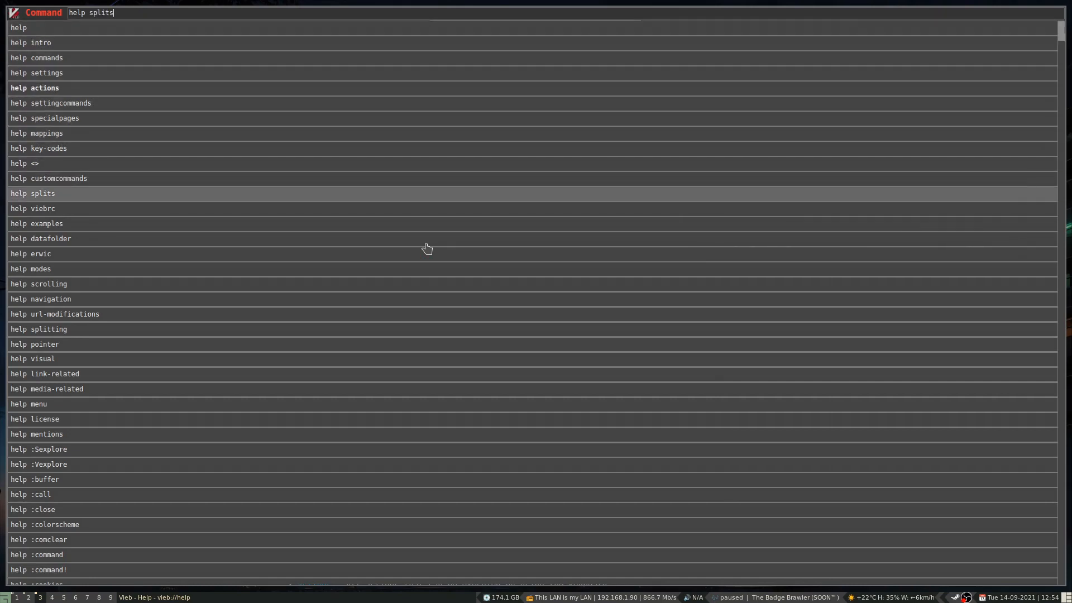
pyautogui.press('Tab')
pyautogui.press('Tab')
pyautogui.press('Tab')
pyautogui.press('Tab')
pyautogui.press('Tab')
pyautogui.press('Tab')
pyautogui.press('Tab')
pyautogui.press('Tab')
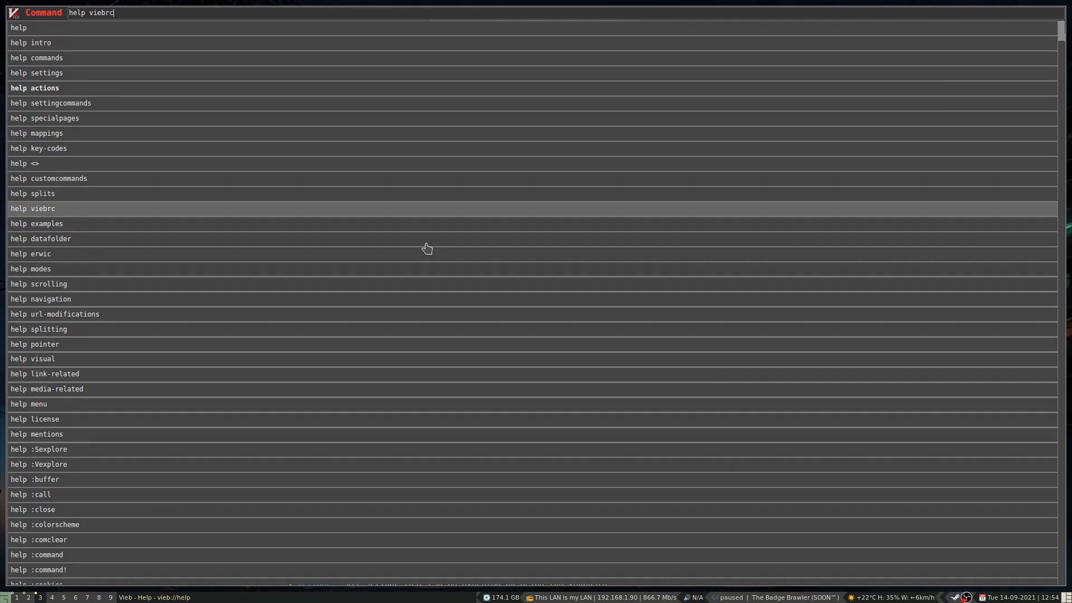
pyautogui.press('Tab')
pyautogui.press('Tab')
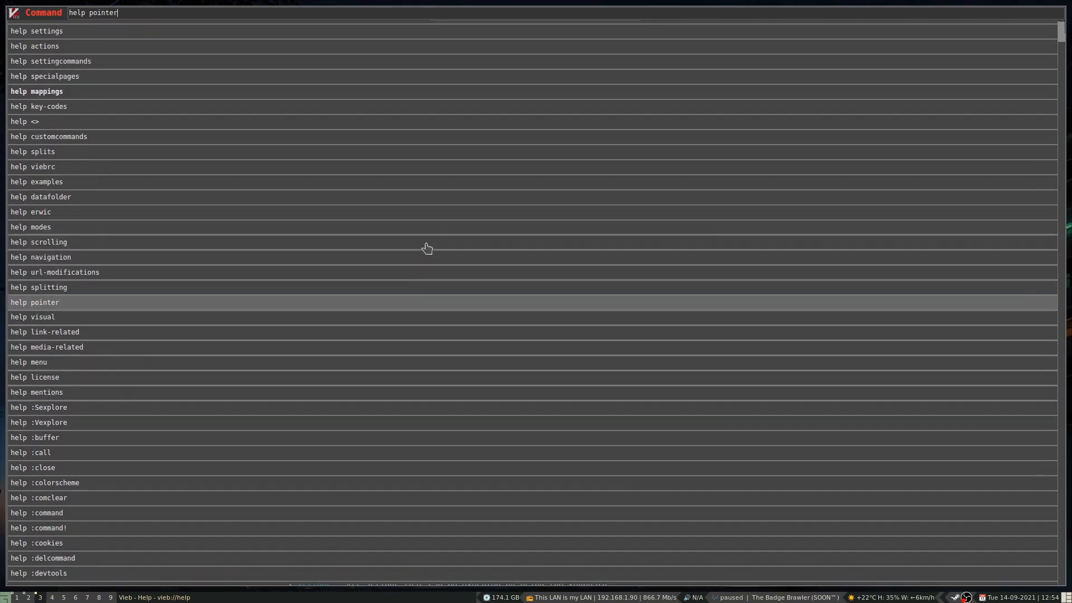
pyautogui.press('Tab')
pyautogui.press('Return')
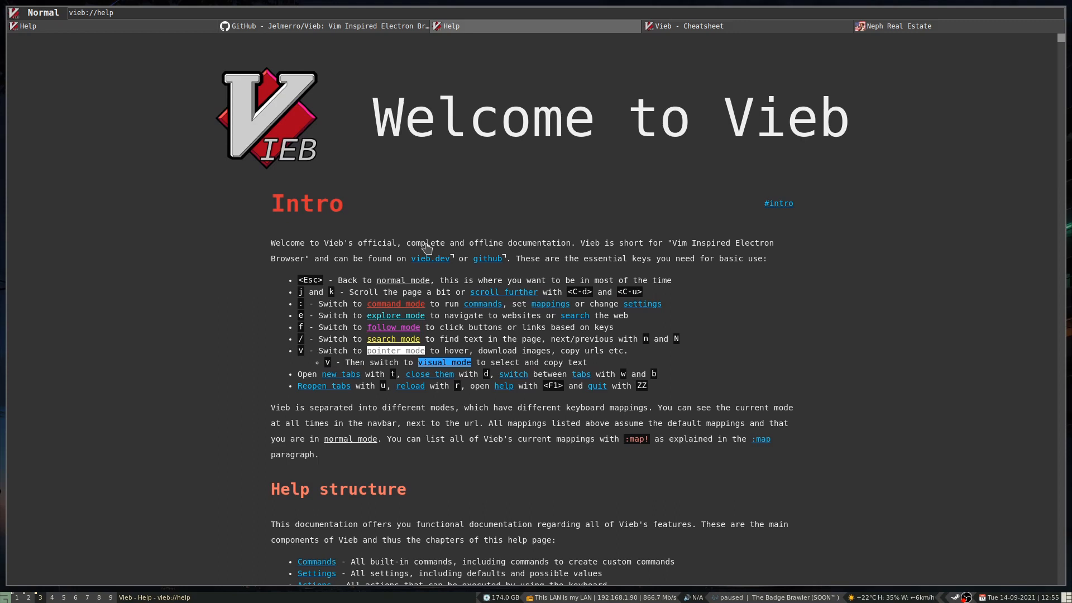
# Step: Look back over the Vieb repository's README up to its file list, and return to the Vieb cheatsheet
pyautogui.click(363, 28)
pyautogui.scroll(10, 574, 273)
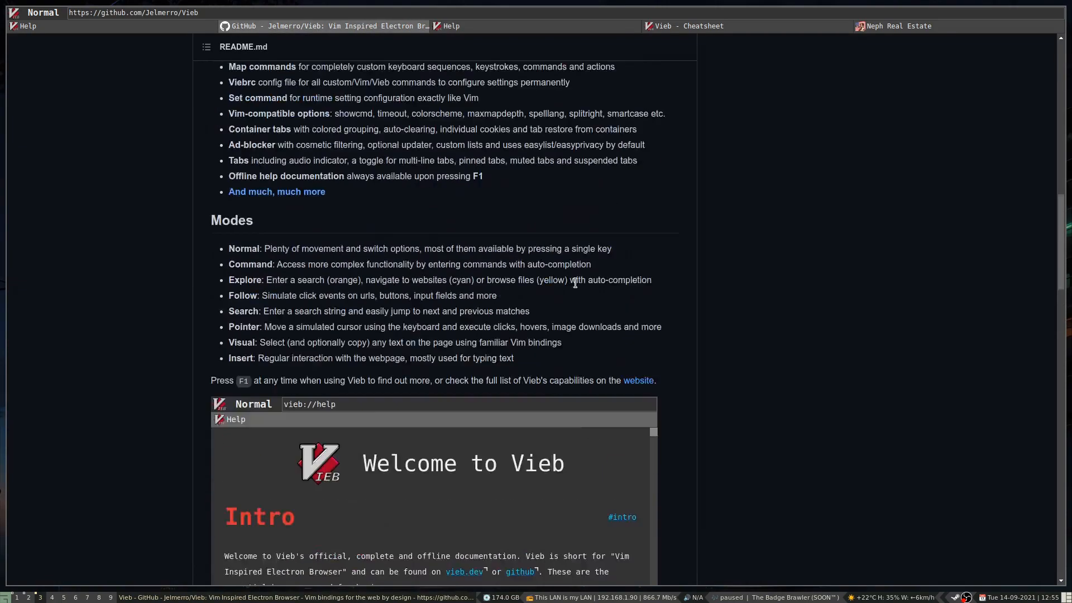
pyautogui.scroll(5, 574, 274)
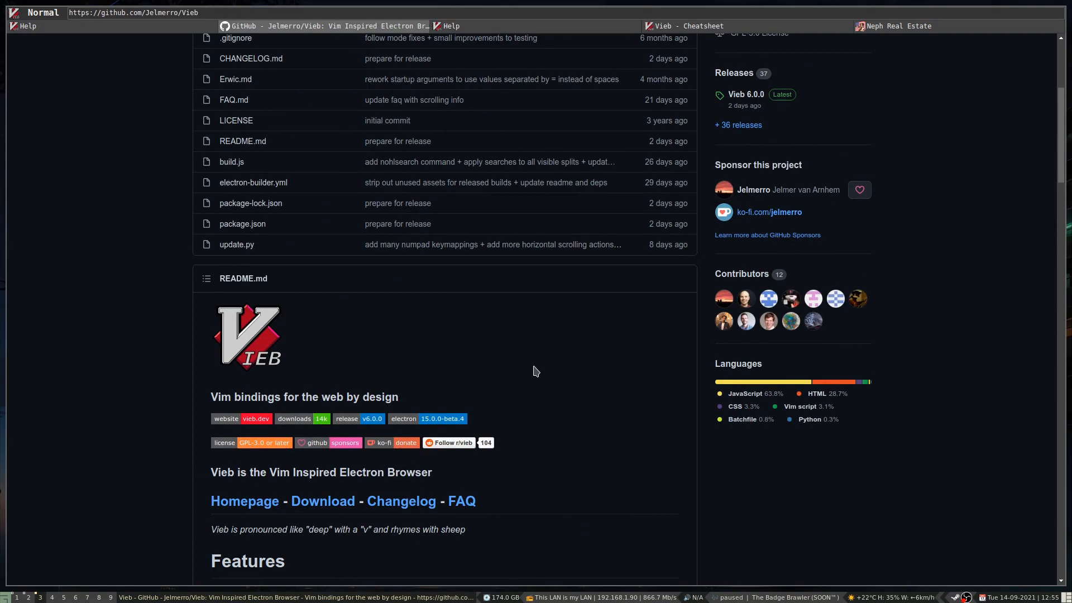
pyautogui.click(695, 27)
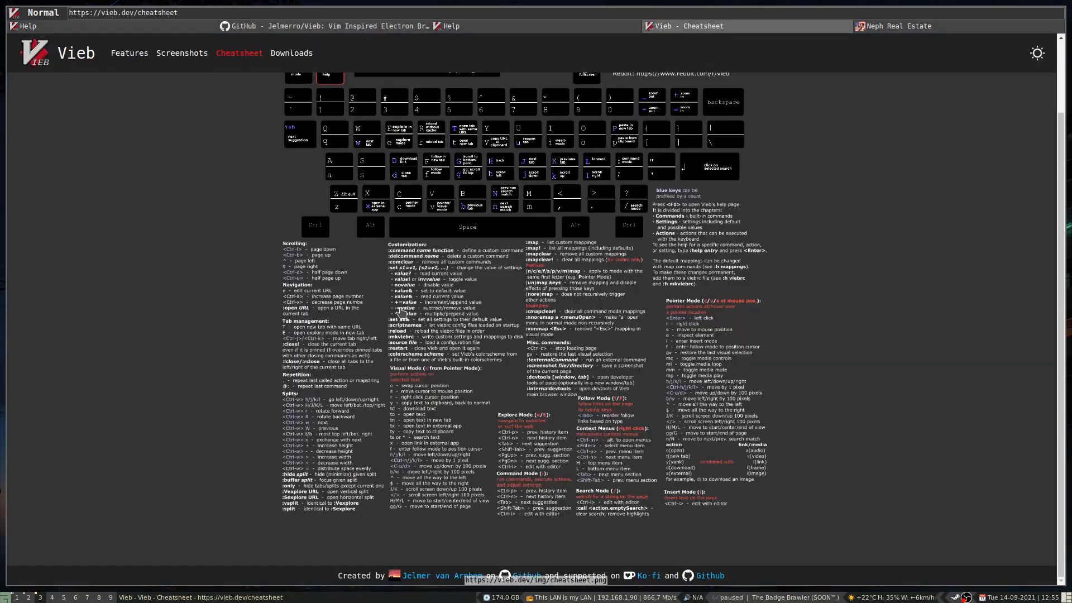
# Step: Switch from the cheatsheet to the Vieb GitHub repository and open its app/examples folder
pyautogui.scroll(2, 491, 577)
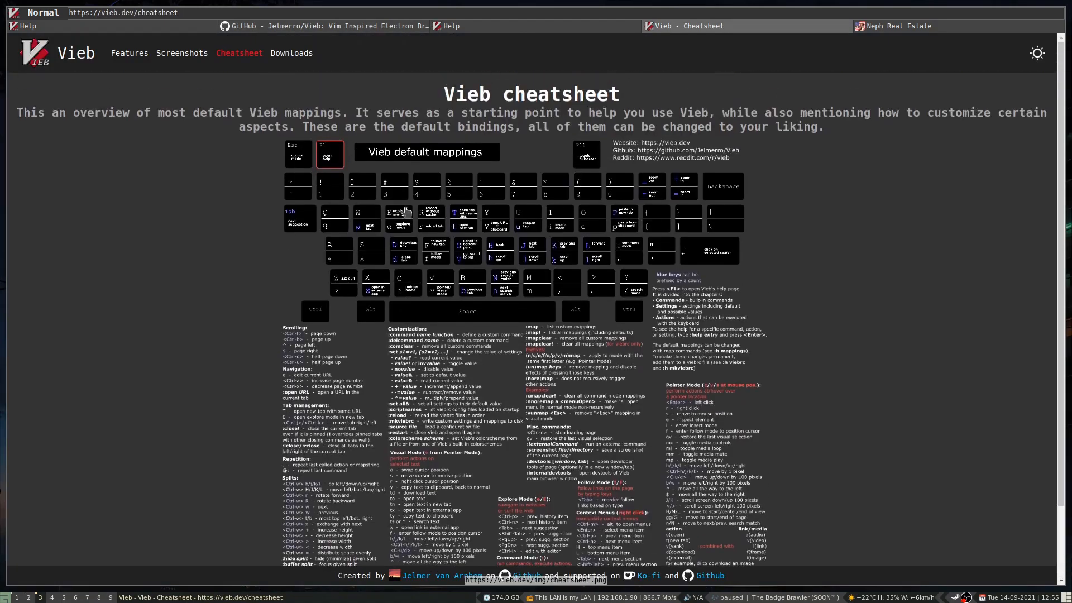
pyautogui.click(326, 28)
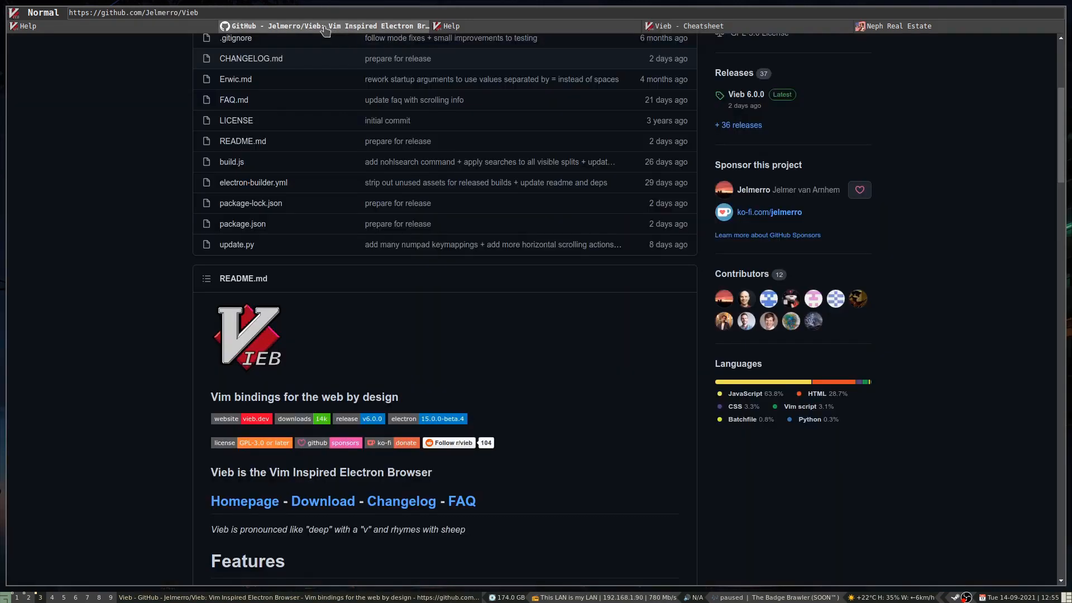
pyautogui.scroll(3, 292, 162)
pyautogui.click(226, 155)
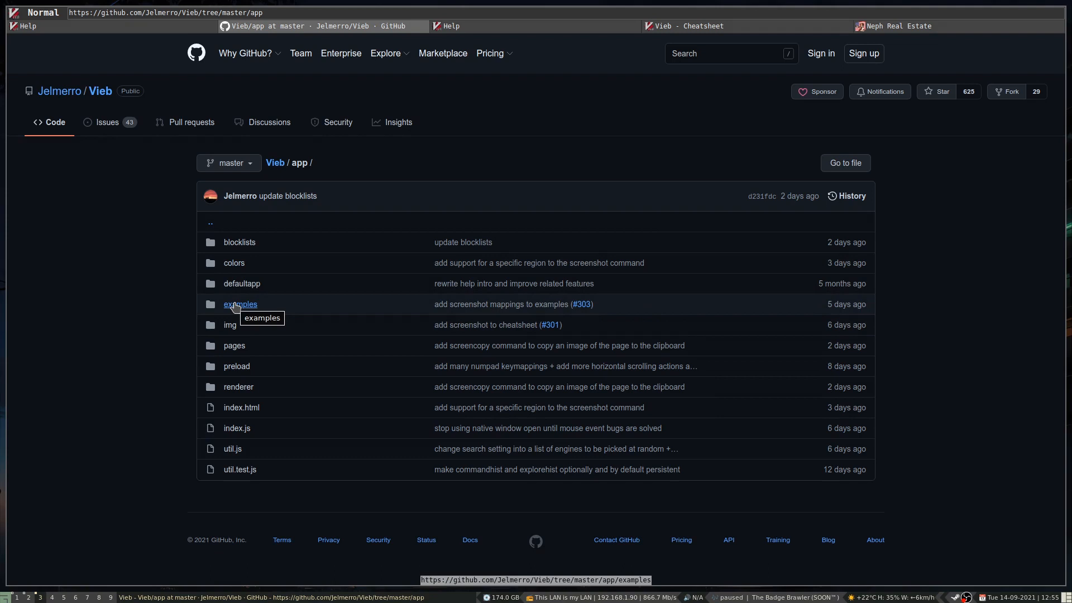
pyautogui.click(235, 305)
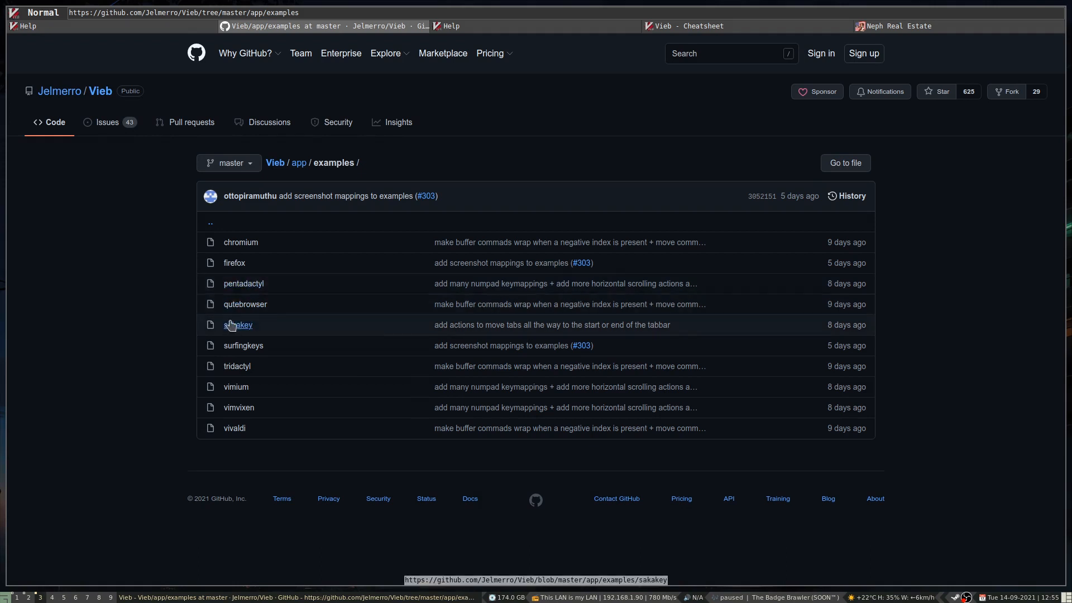
# Step: Open the surfingkeys example configuration, look through its options, search engines and mappings, and go back to the examples folder
pyautogui.click(246, 347)
pyautogui.scroll(-10, 419, 365)
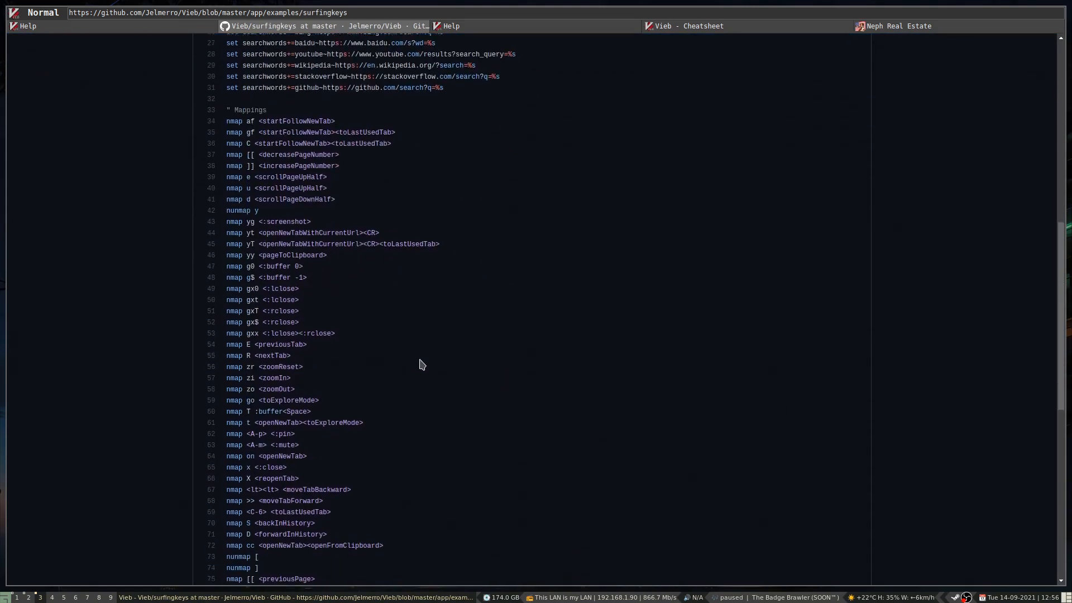
pyautogui.scroll(9, 422, 364)
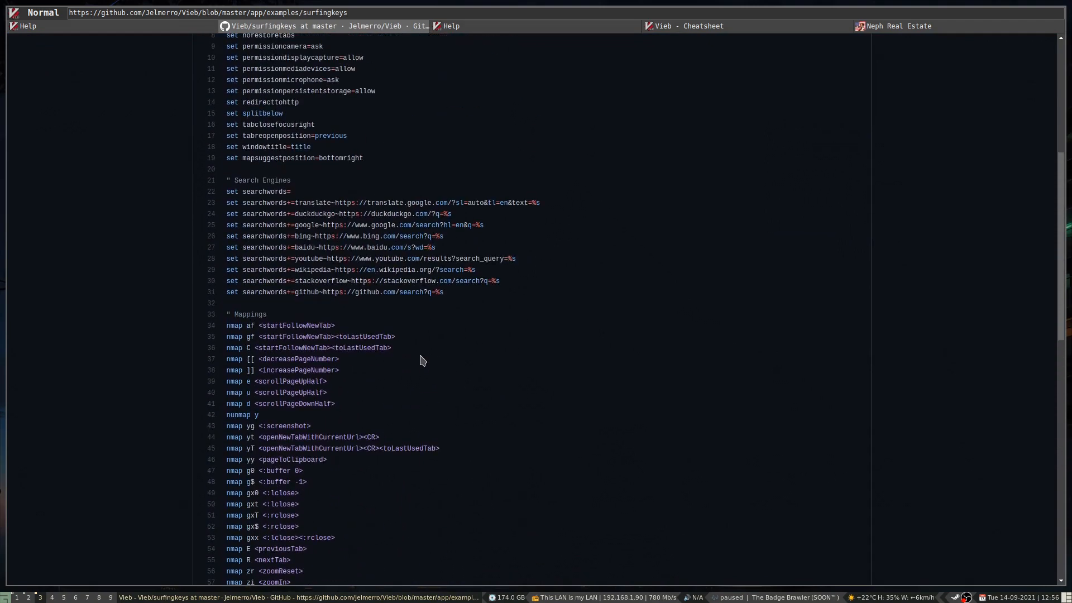
pyautogui.scroll(3, 422, 362)
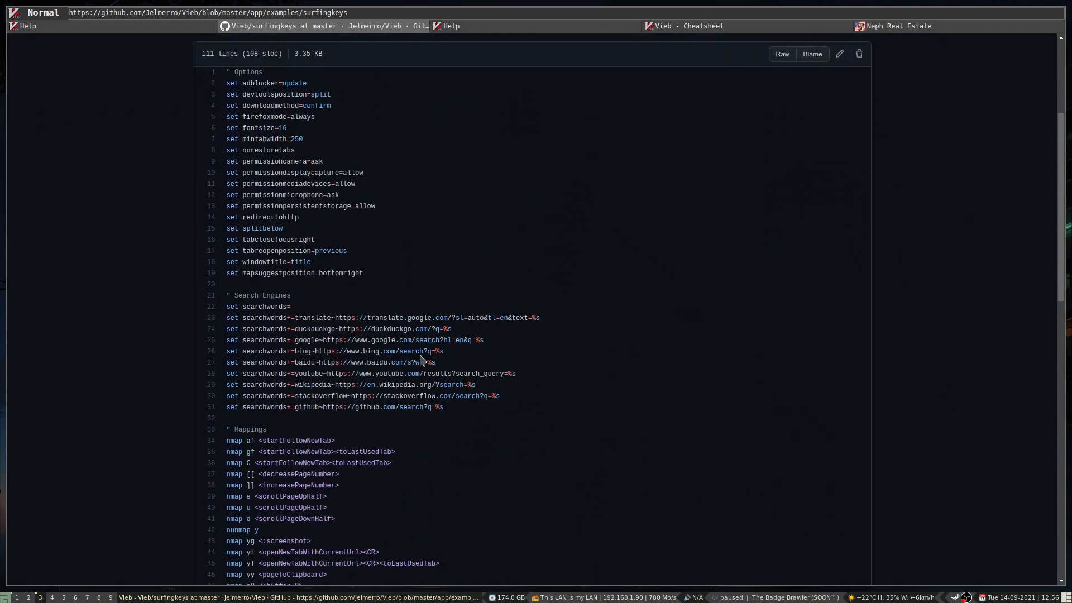
pyautogui.scroll(-15, 448, 348)
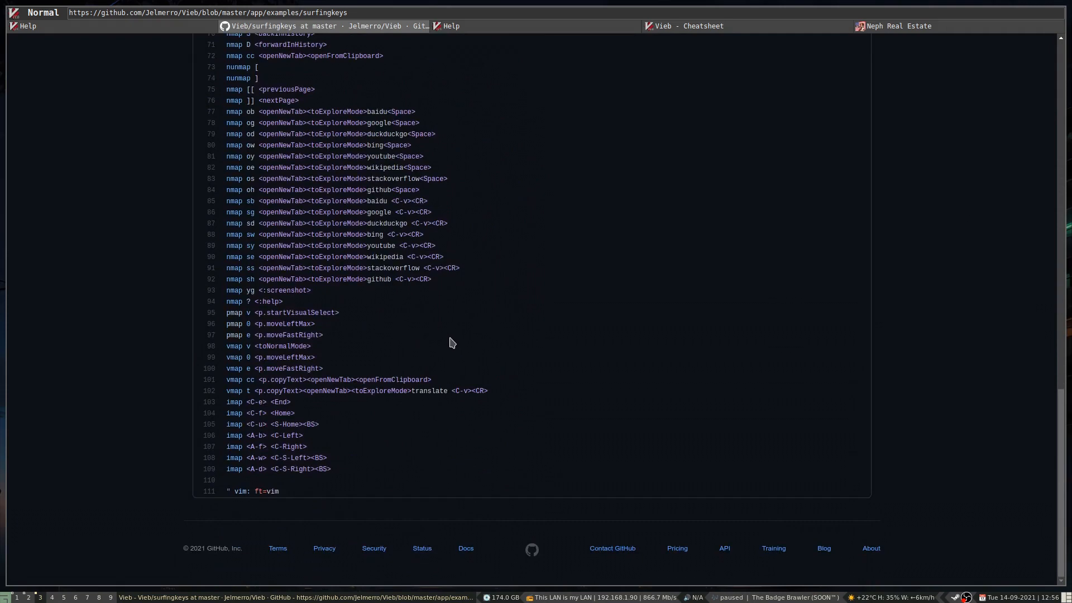
pyautogui.hotkey('shift', 'h')
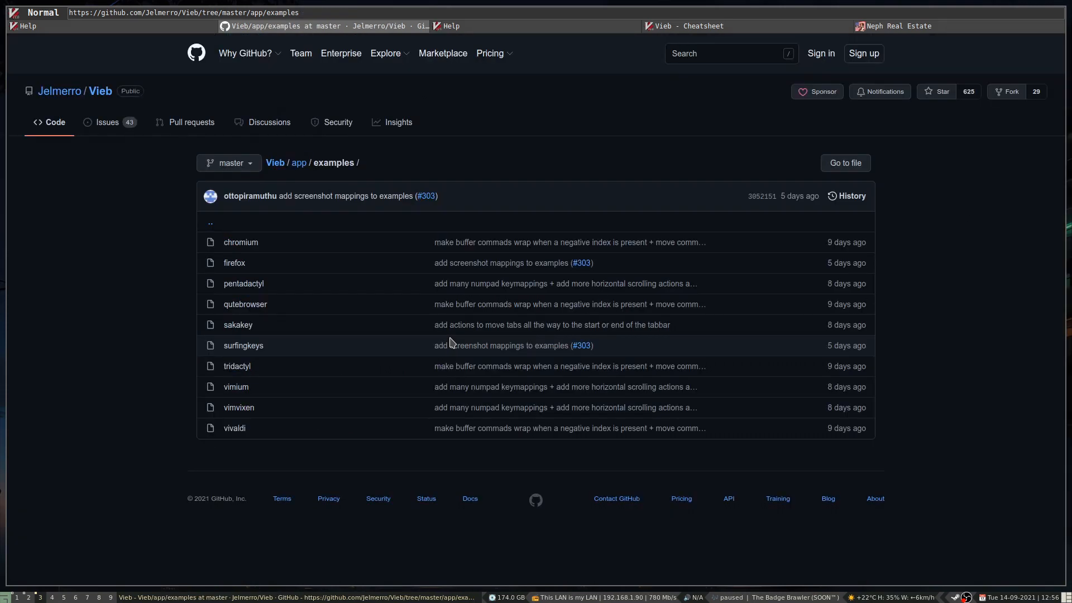
# Step: Open the vivaldi example through Follow mode, read its settings and mappings to the end, and return to the examples folder
pyautogui.press('f')
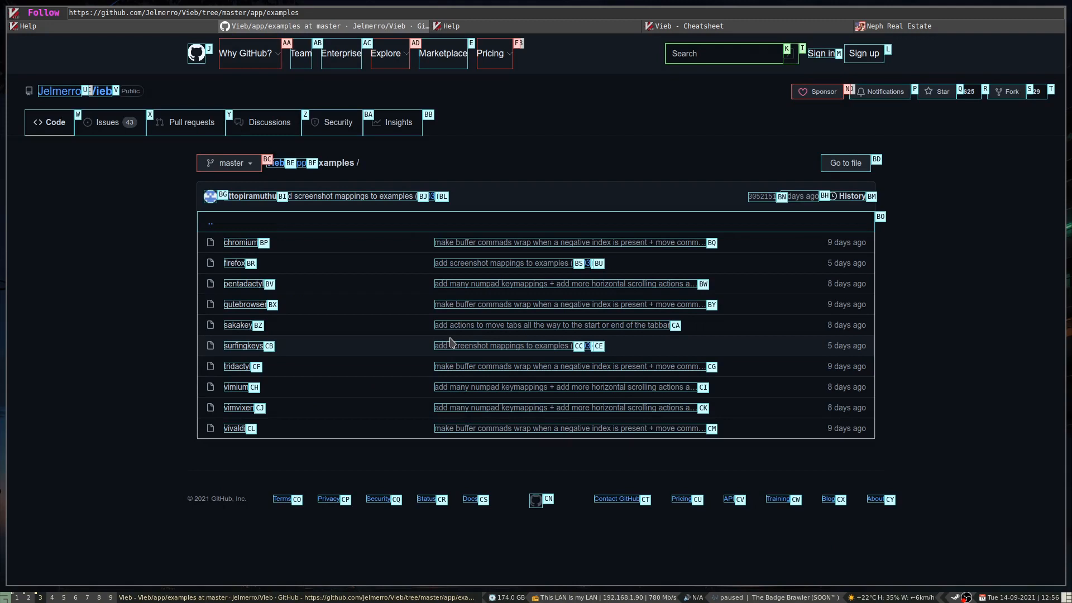
pyautogui.press('c')
pyautogui.press('l')
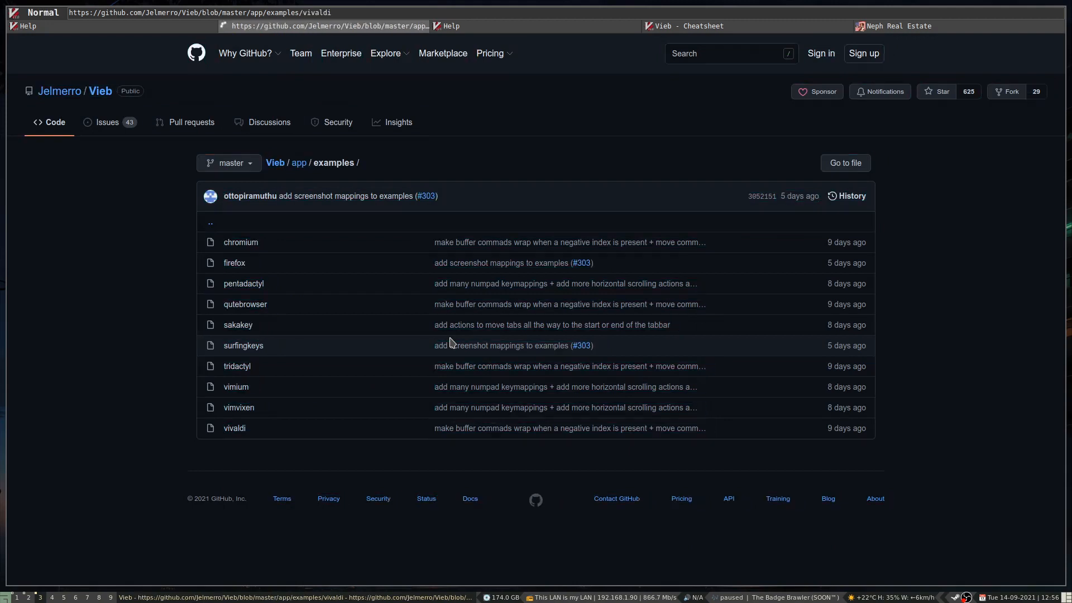
pyautogui.press('j')
pyautogui.press('j')
pyautogui.press('j')
pyautogui.press('j')
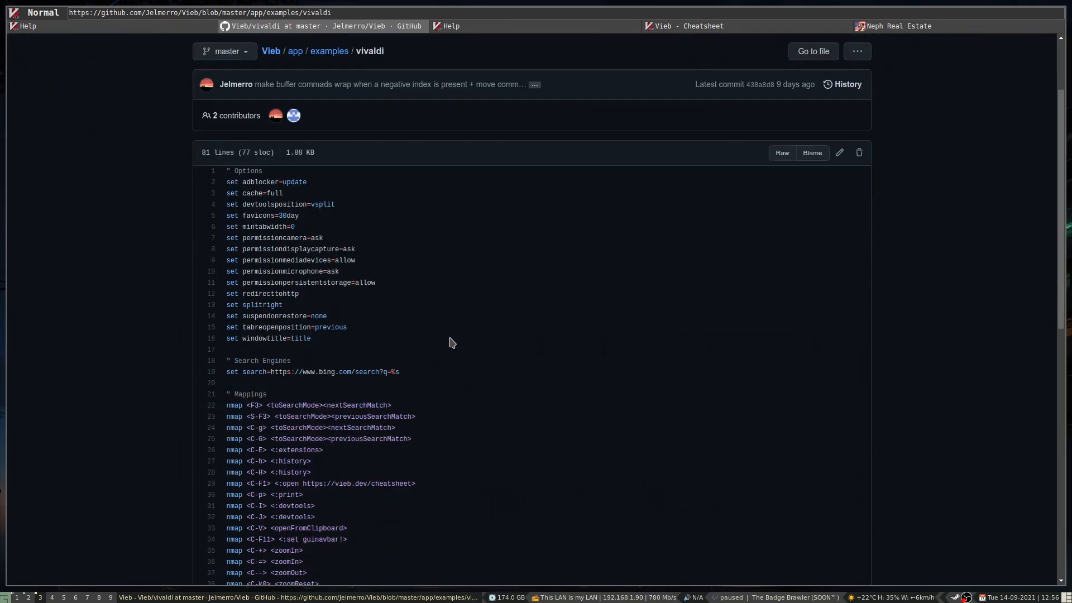
pyautogui.press('j')
pyautogui.press('j')
pyautogui.press('j')
pyautogui.press('j')
pyautogui.press('j')
pyautogui.press('j')
pyautogui.press('j')
pyautogui.press('j')
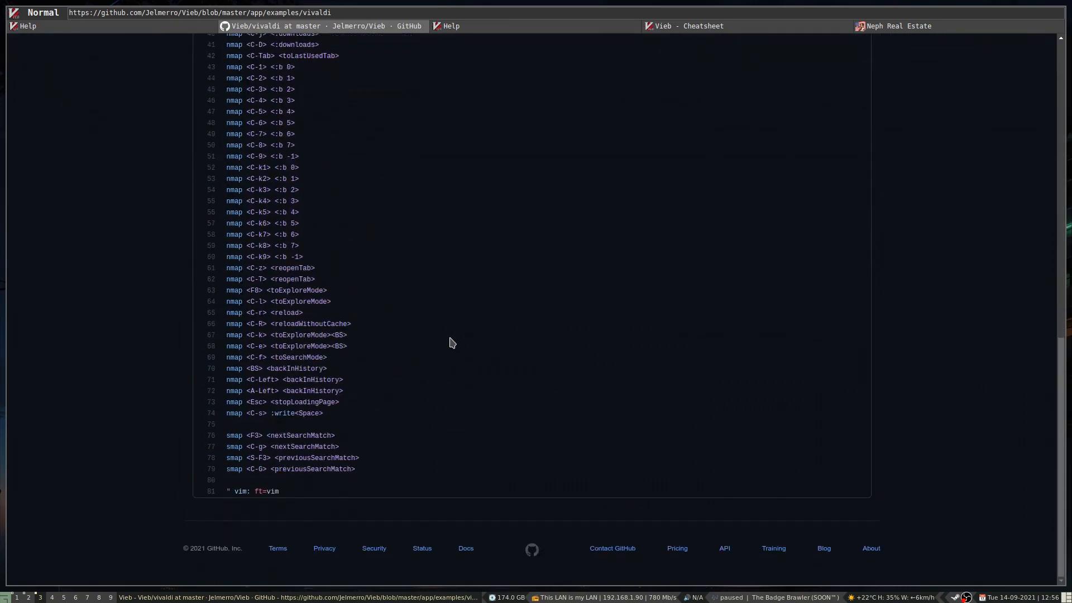
pyautogui.press('H')
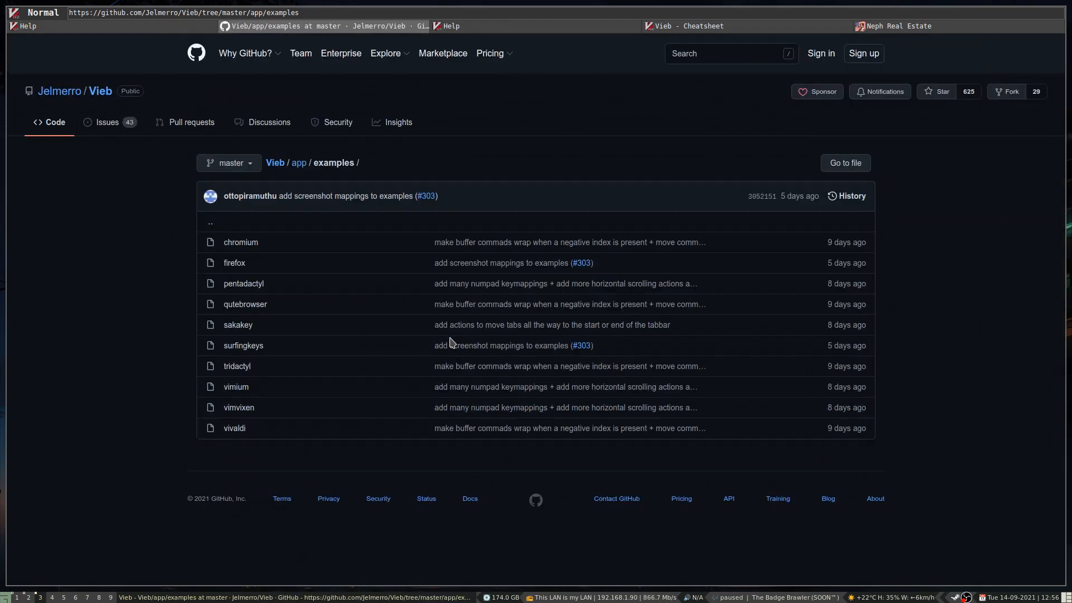
# Step: Open the sakakey example through Follow mode, read it down to the end and back up, and return to the examples folder
pyautogui.press('f')
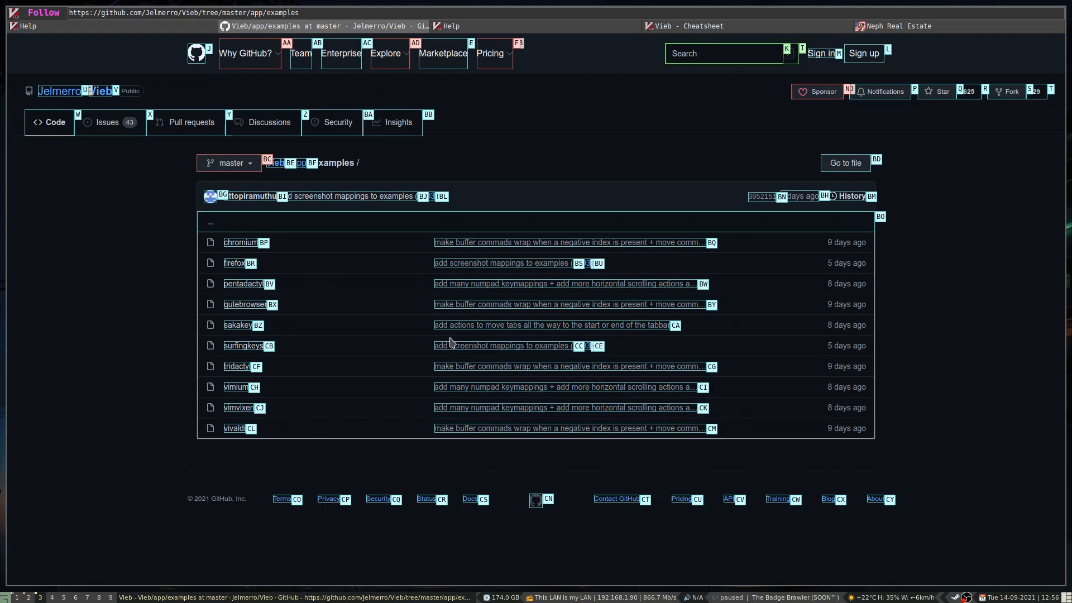
pyautogui.press('b')
pyautogui.press('z')
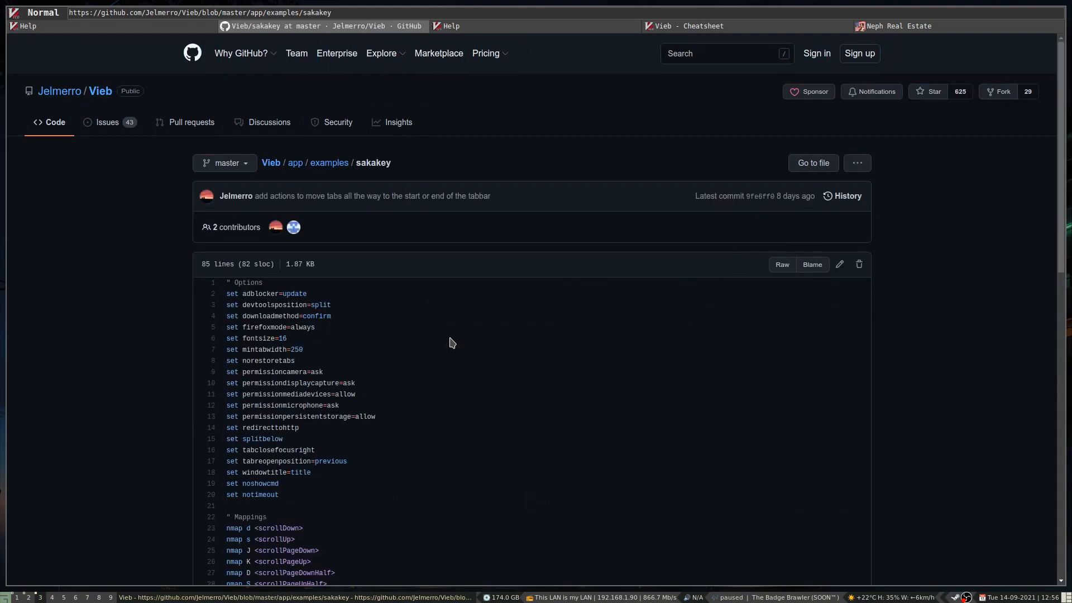
pyautogui.press('j')
pyautogui.press('j')
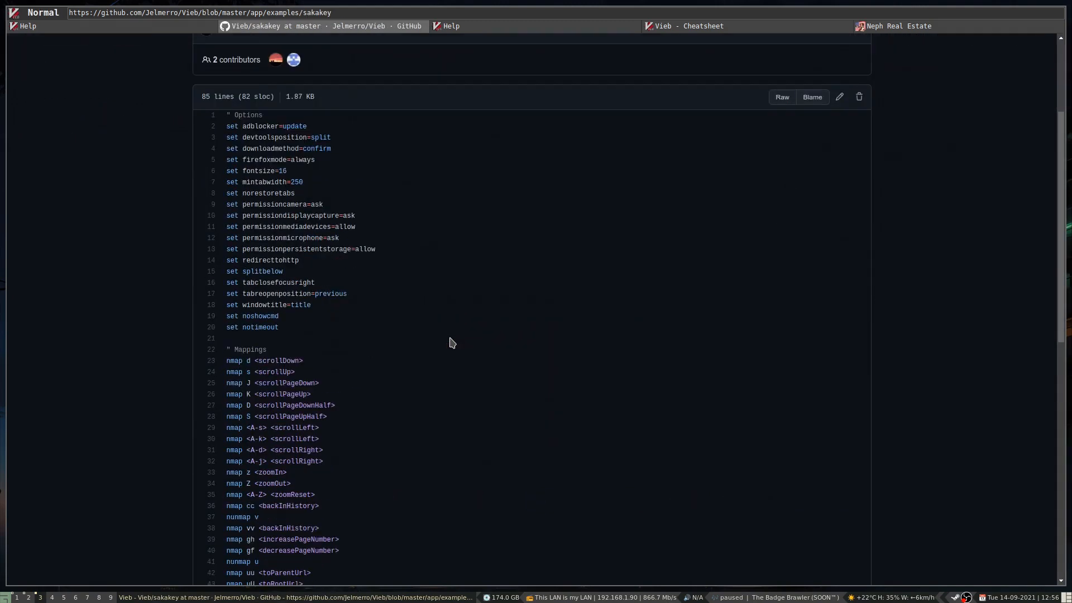
pyautogui.press('j')
pyautogui.press('j')
pyautogui.press('j')
pyautogui.press('j')
pyautogui.press('j')
pyautogui.press('j')
pyautogui.press('j')
pyautogui.press('j')
pyautogui.press('j')
pyautogui.press('j')
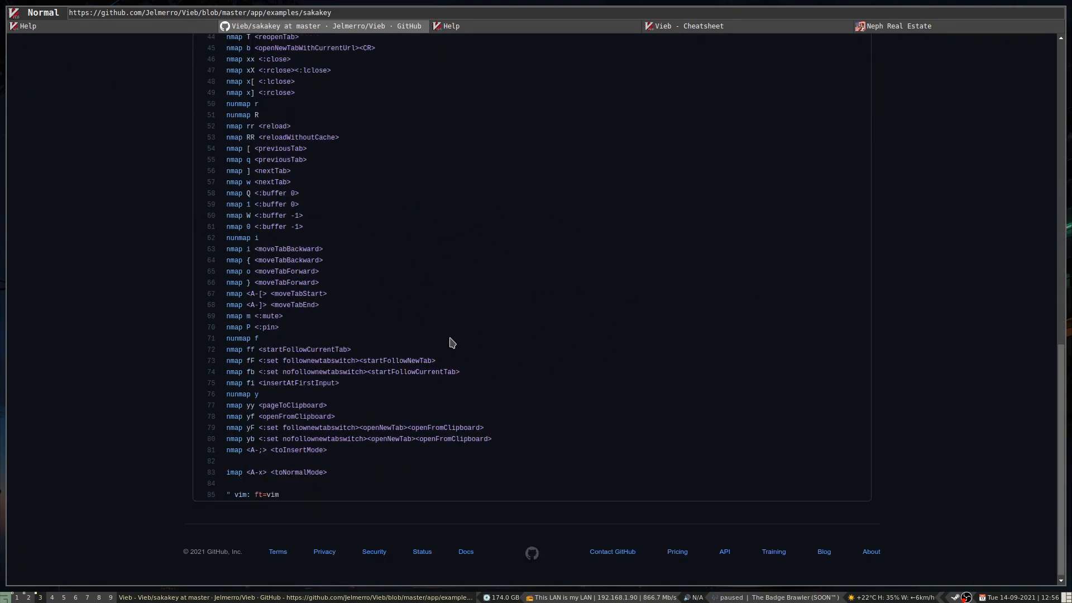
pyautogui.press('k')
pyautogui.press('k')
pyautogui.press('k')
pyautogui.press('k')
pyautogui.press('k')
pyautogui.press('k')
pyautogui.press('k')
pyautogui.press('k')
pyautogui.press('k')
pyautogui.press('k')
pyautogui.press('k')
pyautogui.press('k')
pyautogui.press('k')
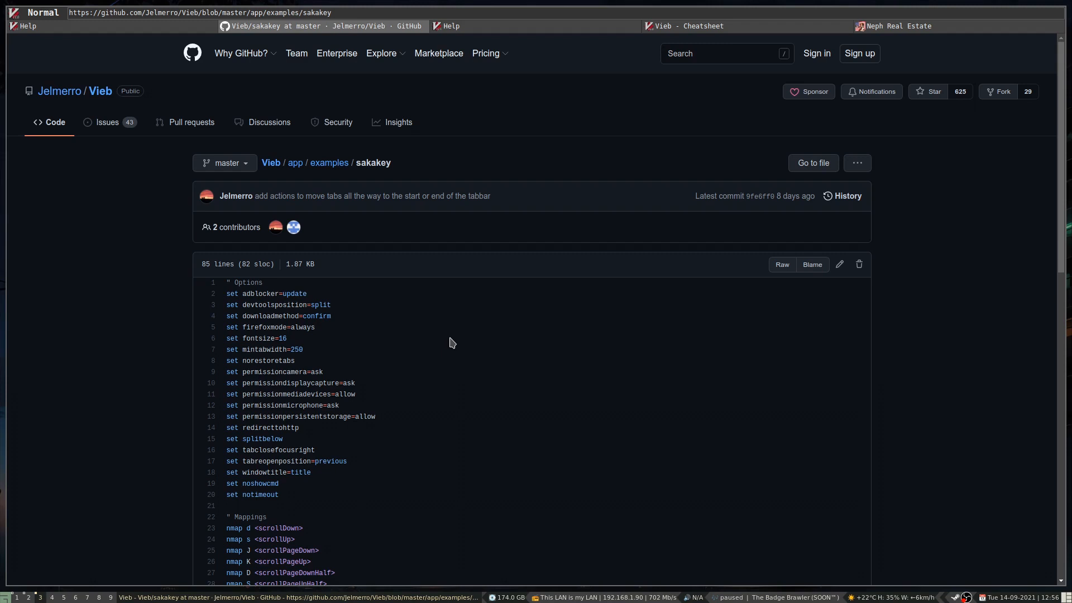
pyautogui.hotkey('shift', 'h')
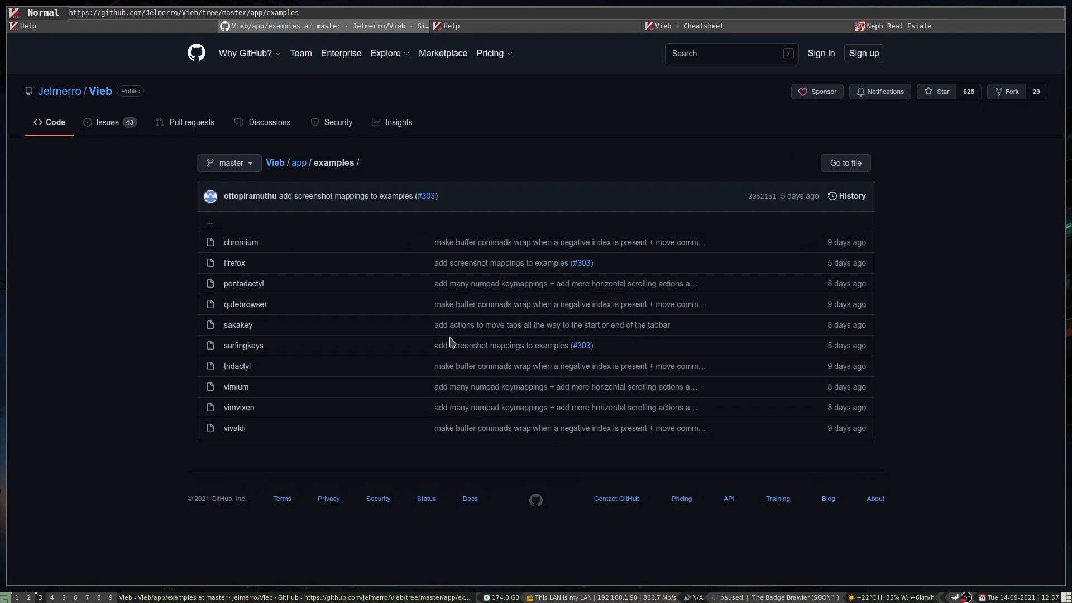
# Step: Open the pentadactyl example through Follow mode, look over its options and mappings, and return to the examples folder
pyautogui.press('f')
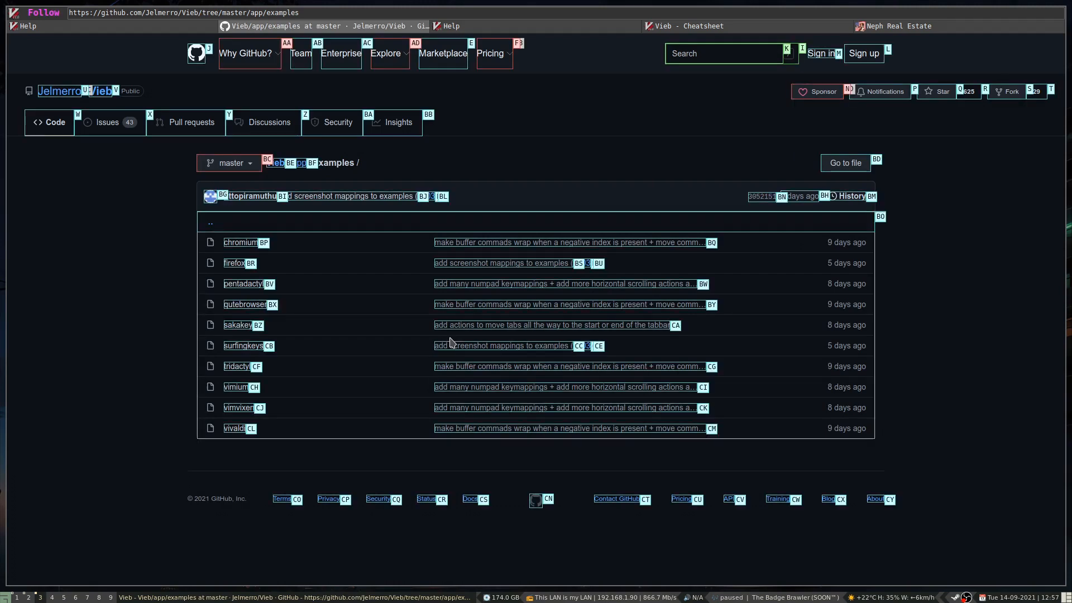
pyautogui.press('b')
pyautogui.press('v')
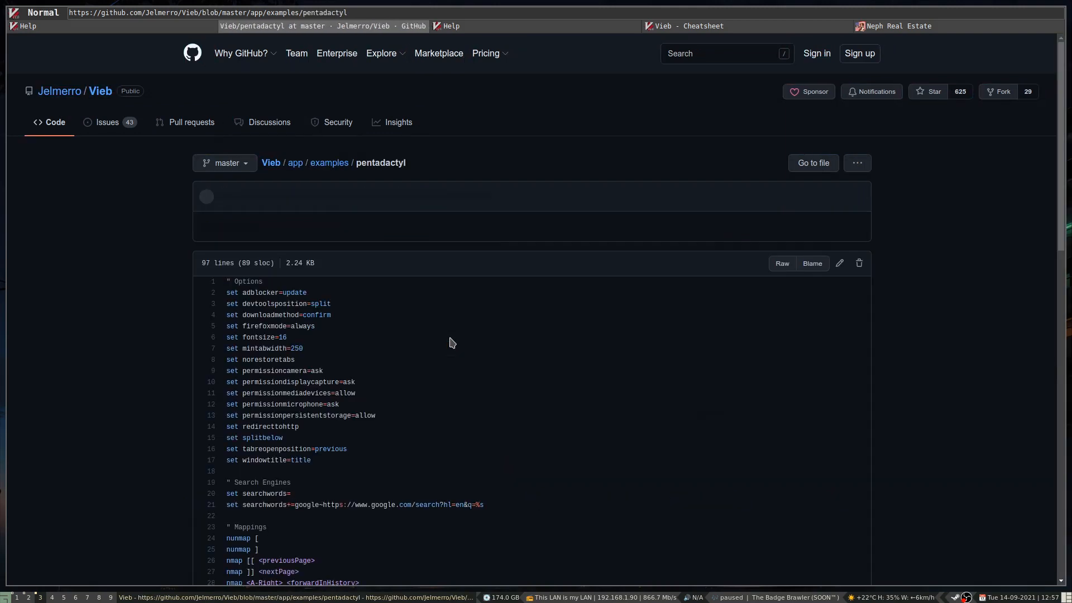
pyautogui.press('j')
pyautogui.press('j')
pyautogui.press('j')
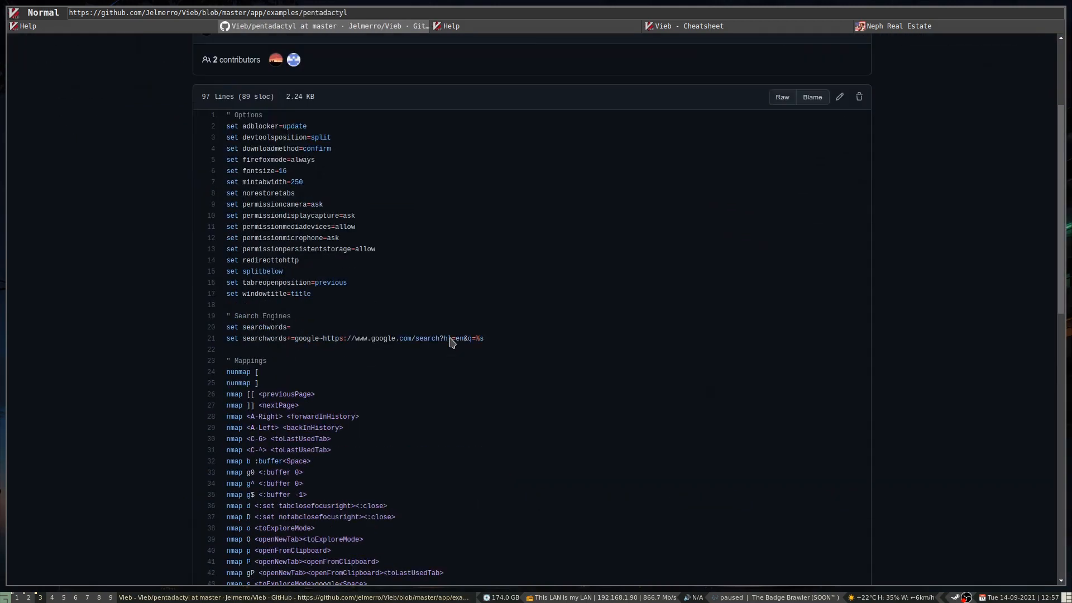
pyautogui.press('j')
pyautogui.press('j')
pyautogui.press('j')
pyautogui.press('j')
pyautogui.press('j')
pyautogui.press('j')
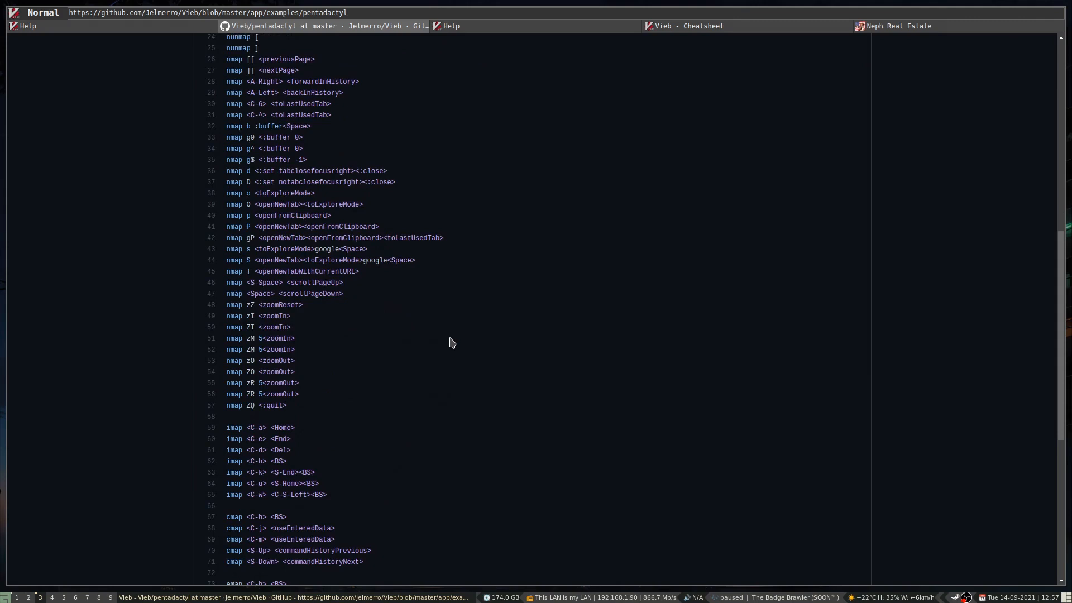
pyautogui.press('H')
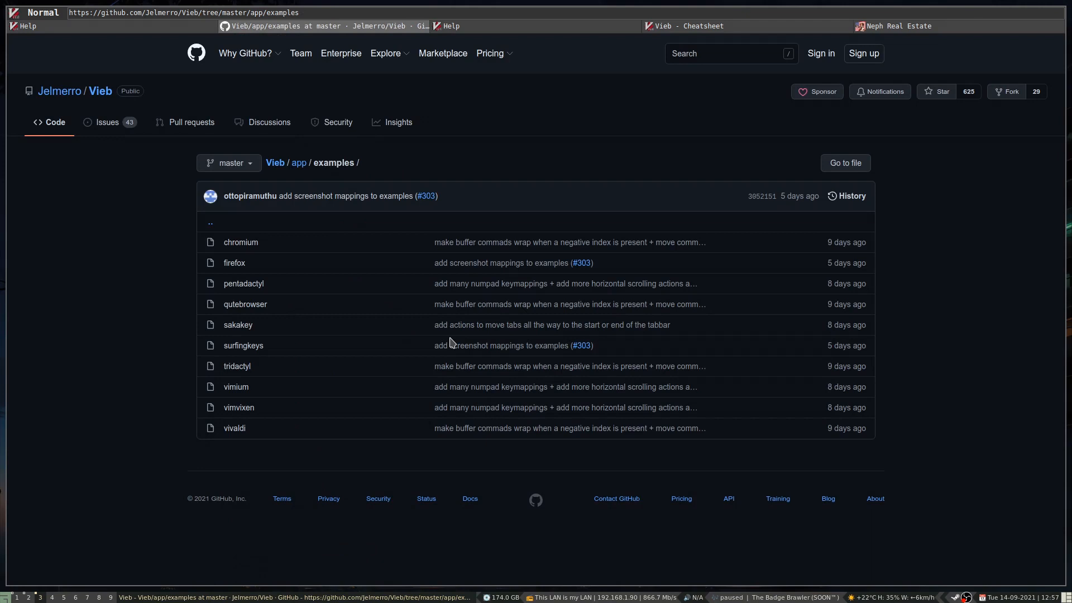
# Step: Open the chromium example through Follow mode, look over its options and key mappings, and return to the examples folder
pyautogui.press('v')
pyautogui.press('Escape')
pyautogui.press('f')
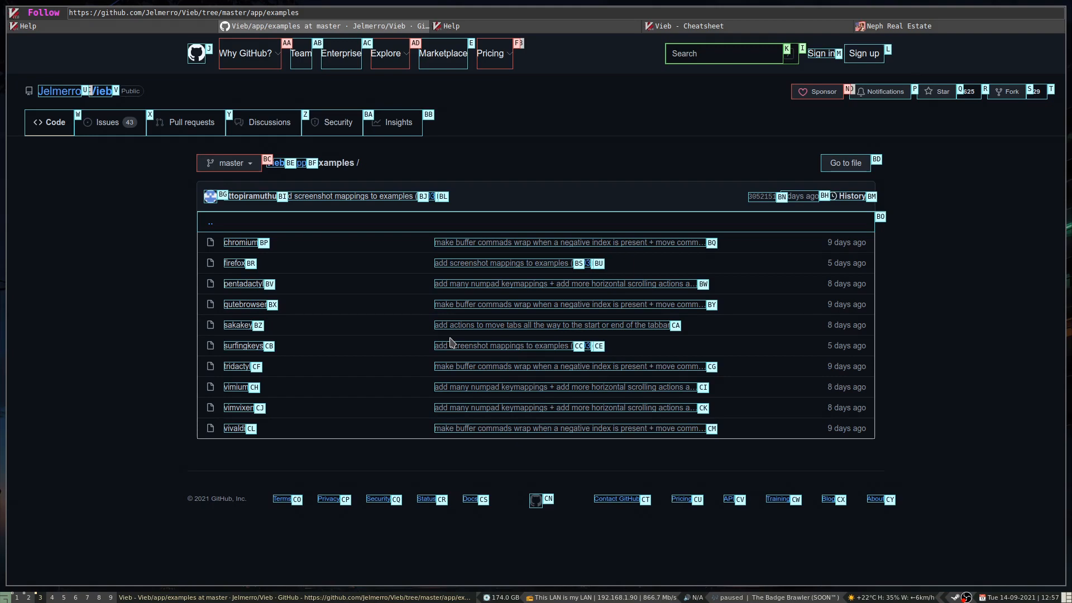
pyautogui.press('b')
pyautogui.press('p')
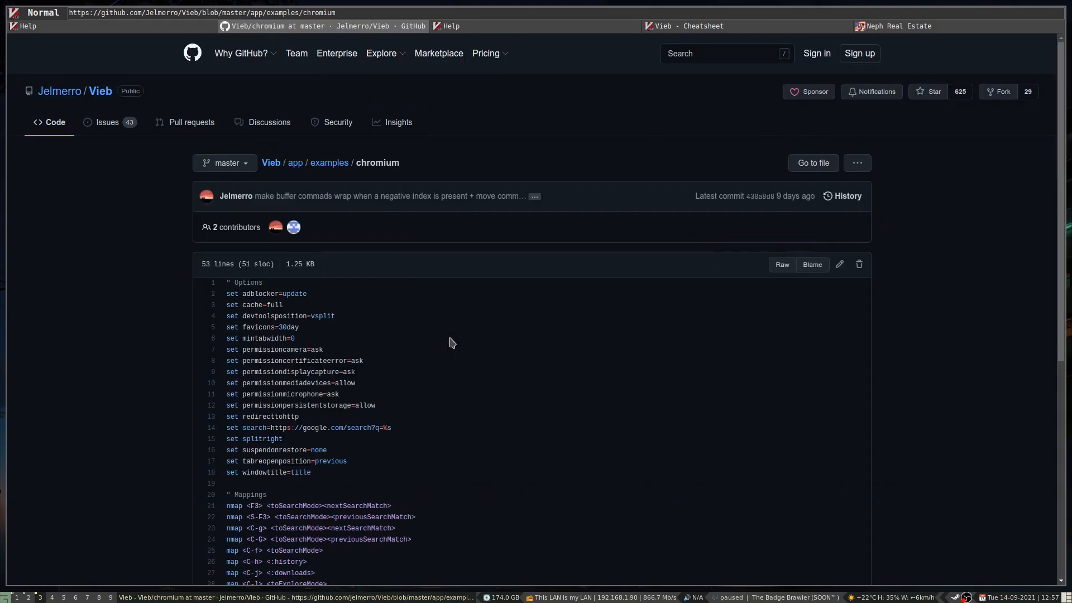
pyautogui.scroll(-4, 452, 343)
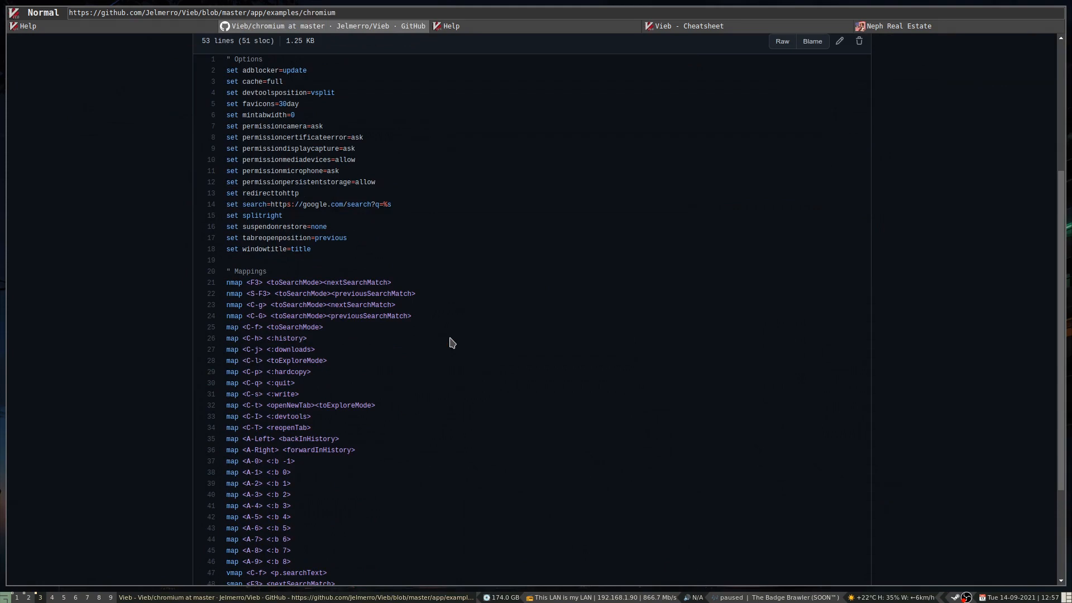
pyautogui.scroll(-2, 453, 342)
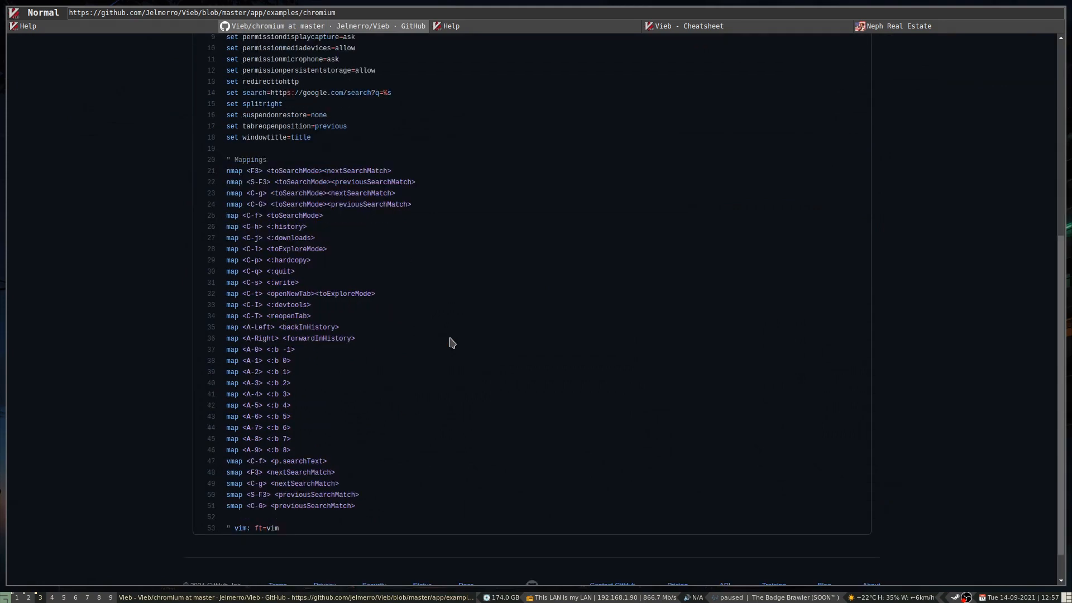
pyautogui.hotkey('shift', 'h')
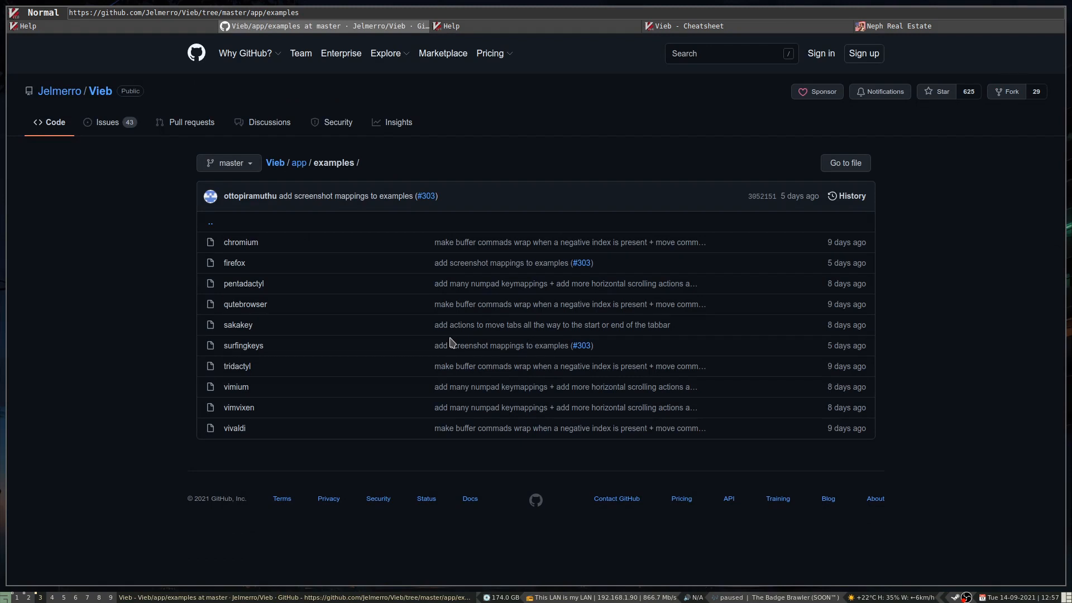
# Step: Open the qutebrowser example through Follow mode and look through its options and custom commands
pyautogui.press('f')
pyautogui.press('b')
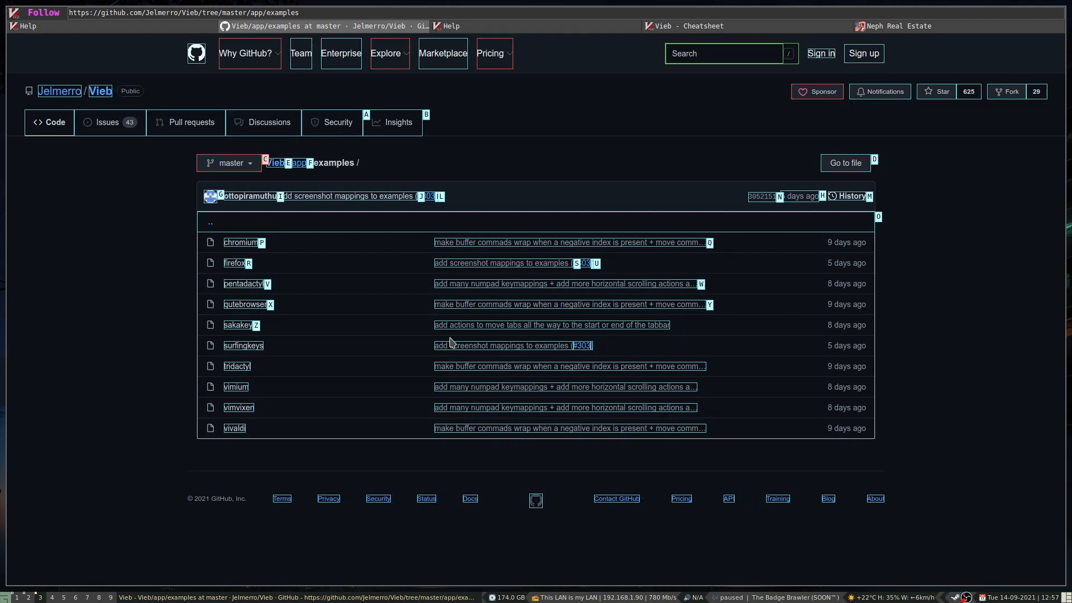
pyautogui.press('x')
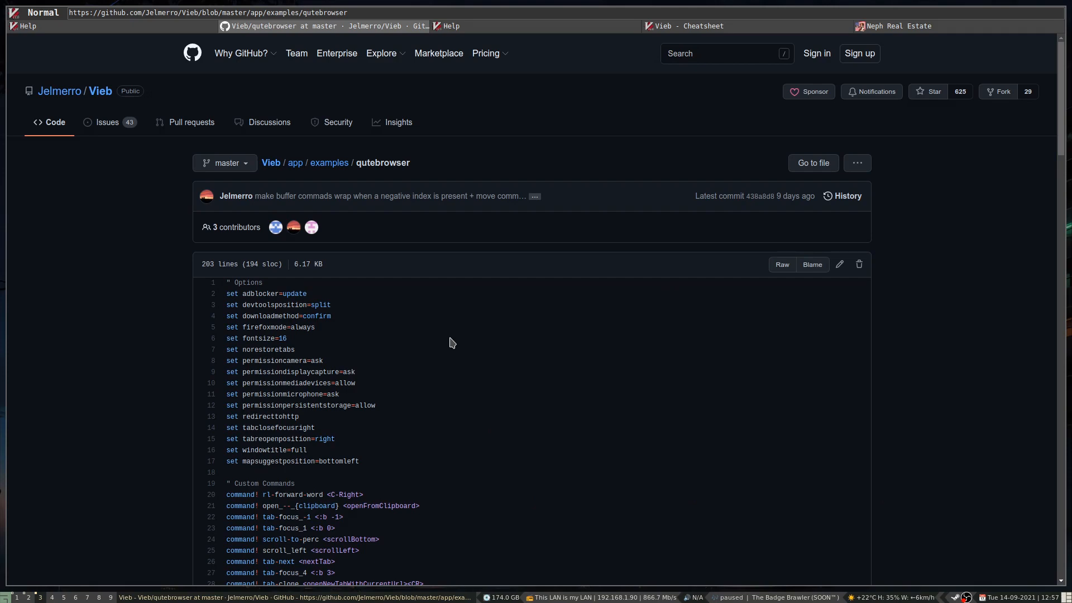
pyautogui.scroll(-5, 452, 343)
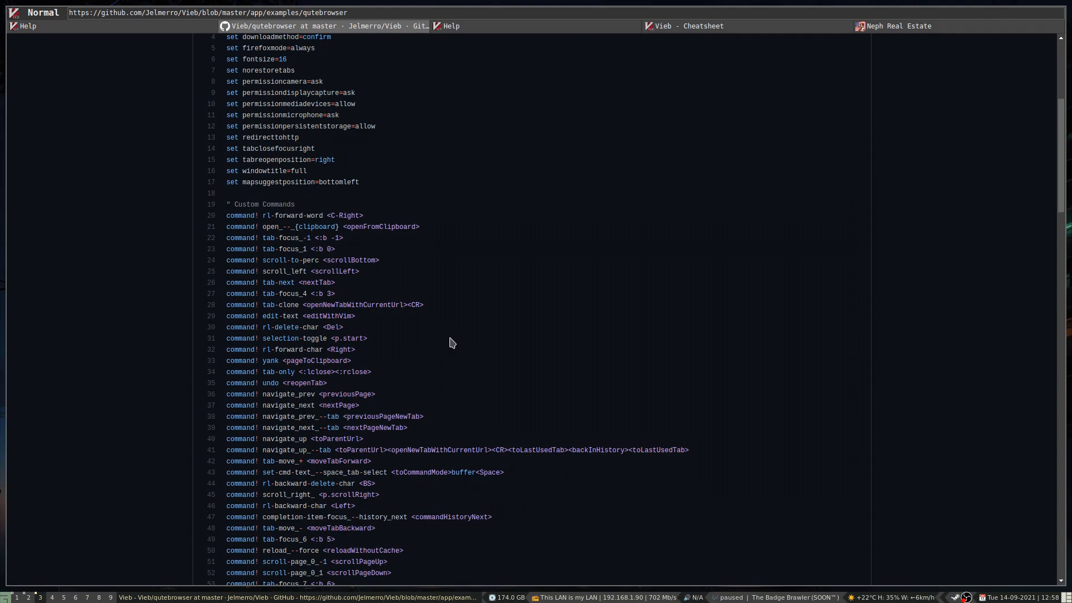
pyautogui.scroll(-5, 452, 343)
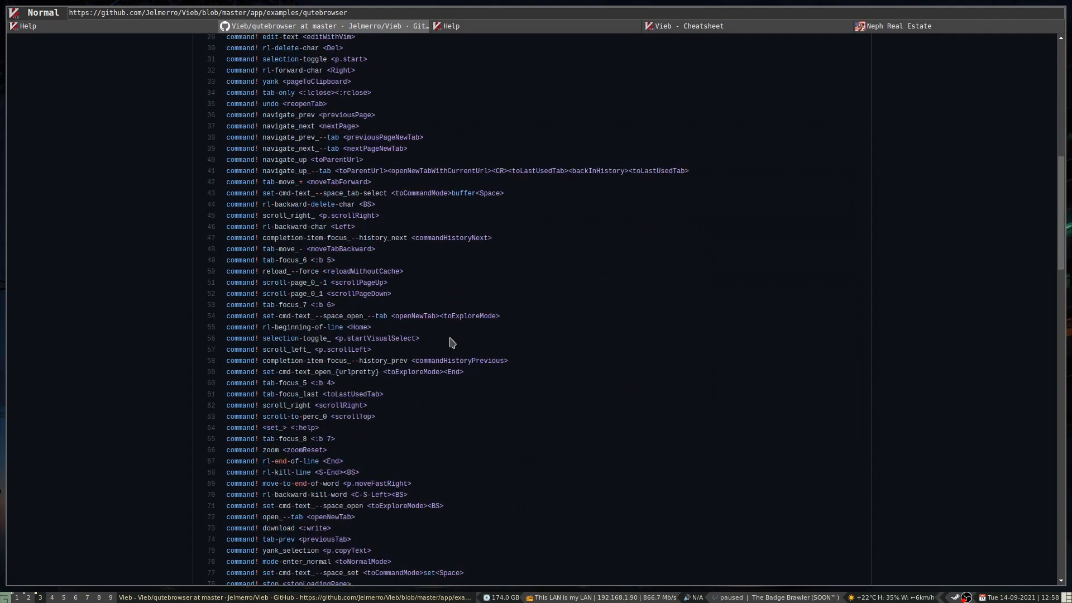
pyautogui.scroll(-4, 452, 343)
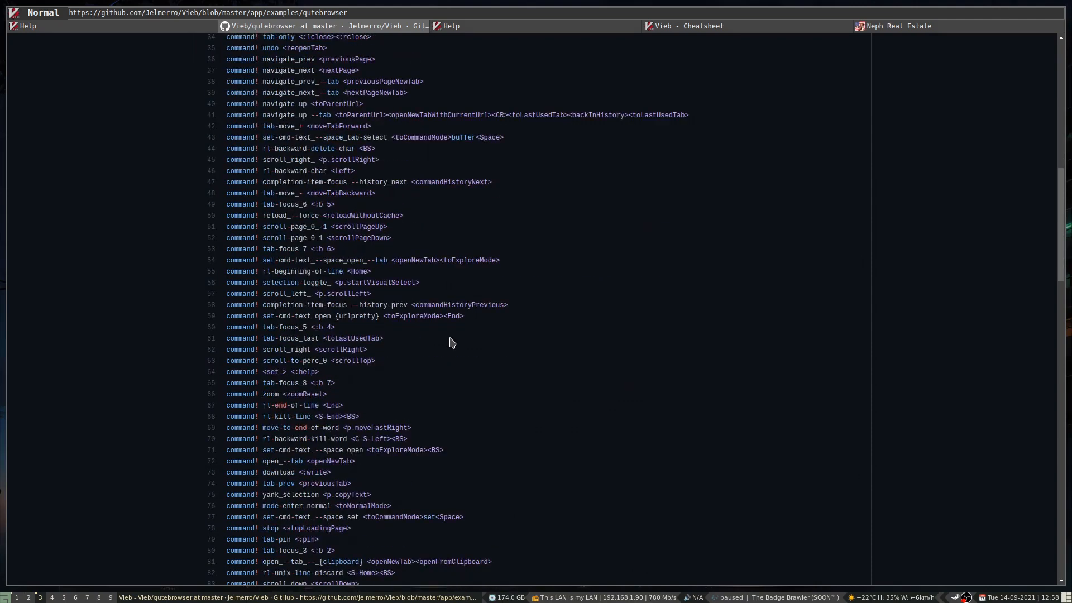
# Step: Examine the Custom Commands section of the qutebrowser example, going back and forth over its tab, scrolling and navigation command definitions
pyautogui.scroll(2, 453, 343)
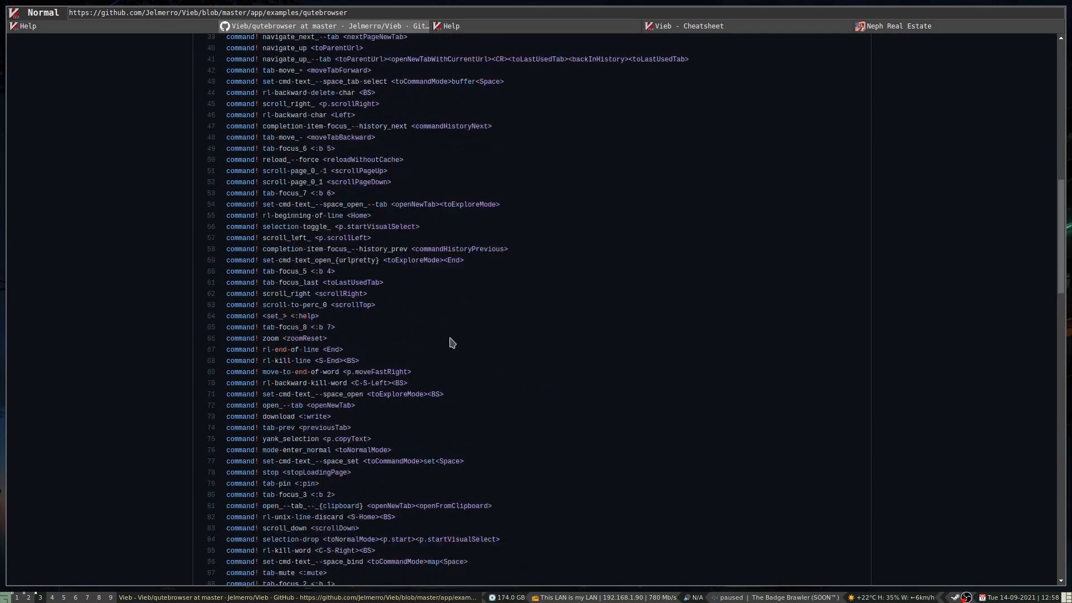
pyautogui.scroll(4, 453, 343)
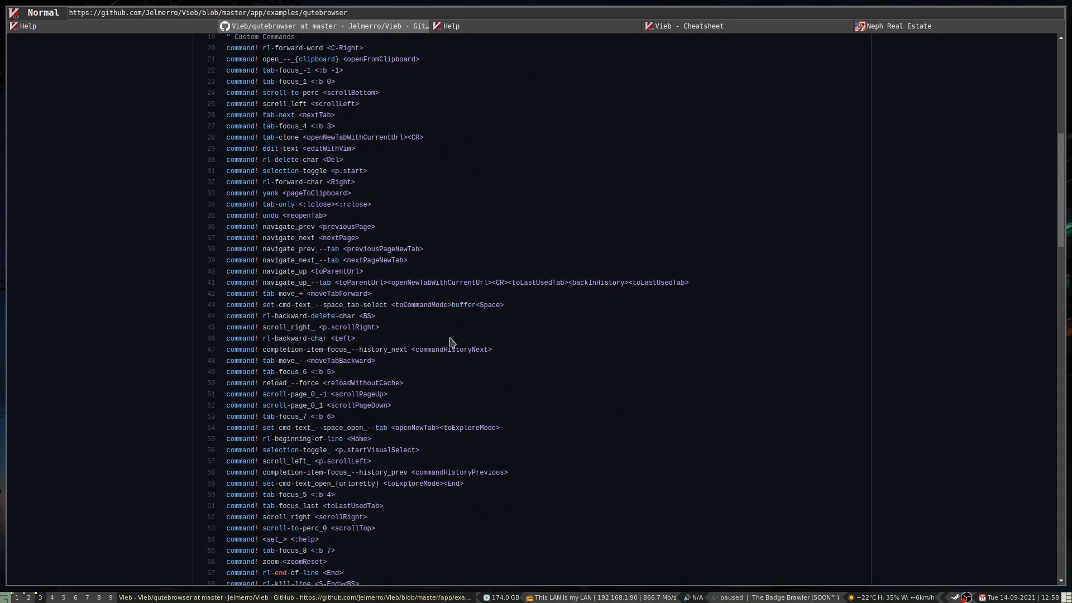
pyautogui.scroll(-6, 453, 343)
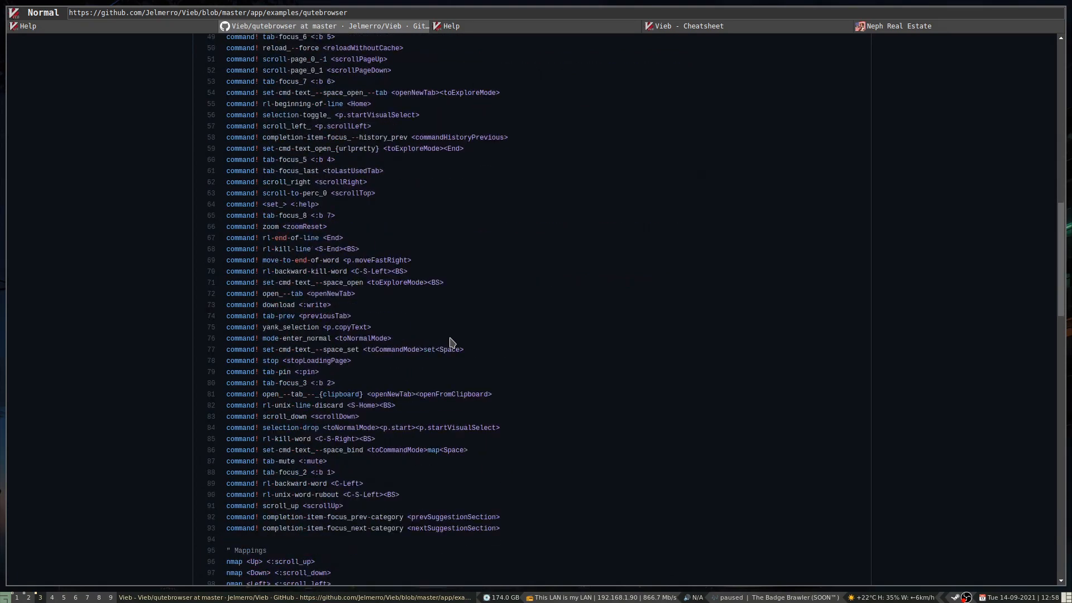
pyautogui.scroll(1, 452, 343)
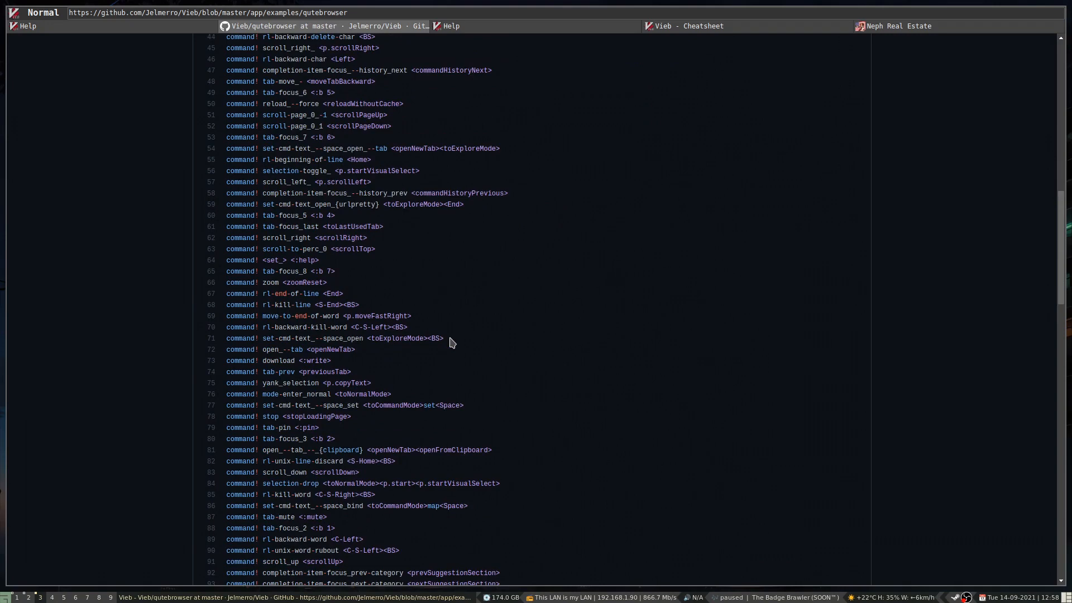
pyautogui.scroll(6, 452, 343)
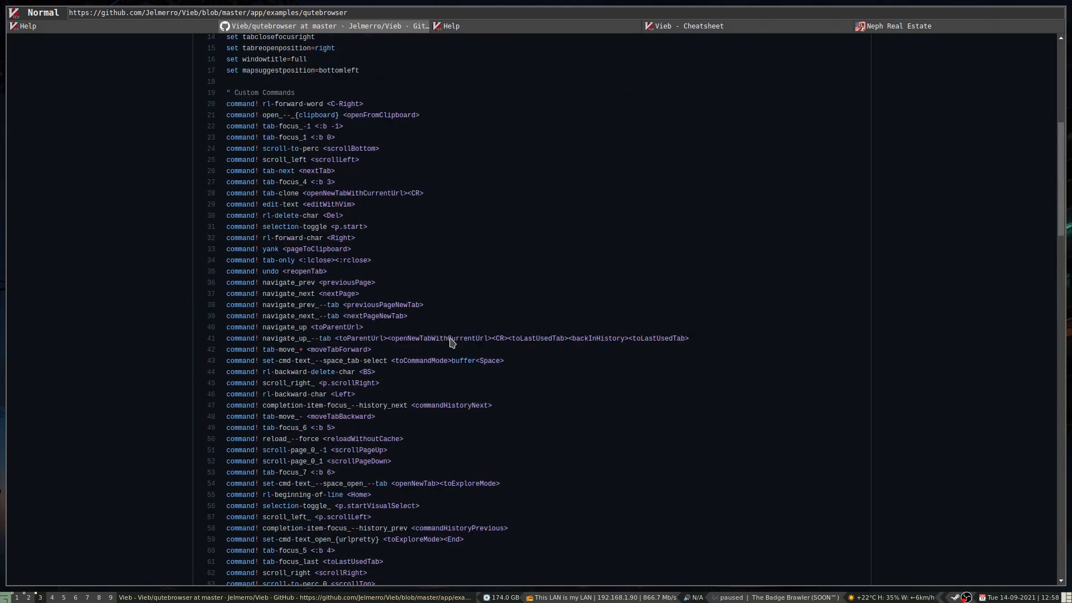
pyautogui.scroll(-6, 453, 343)
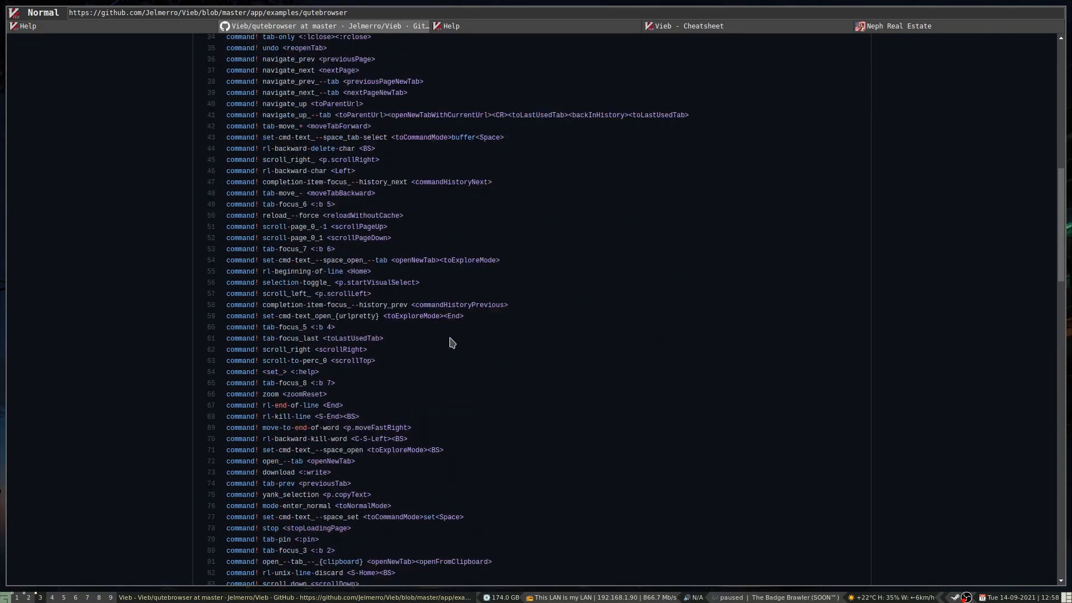
pyautogui.scroll(-1, 452, 343)
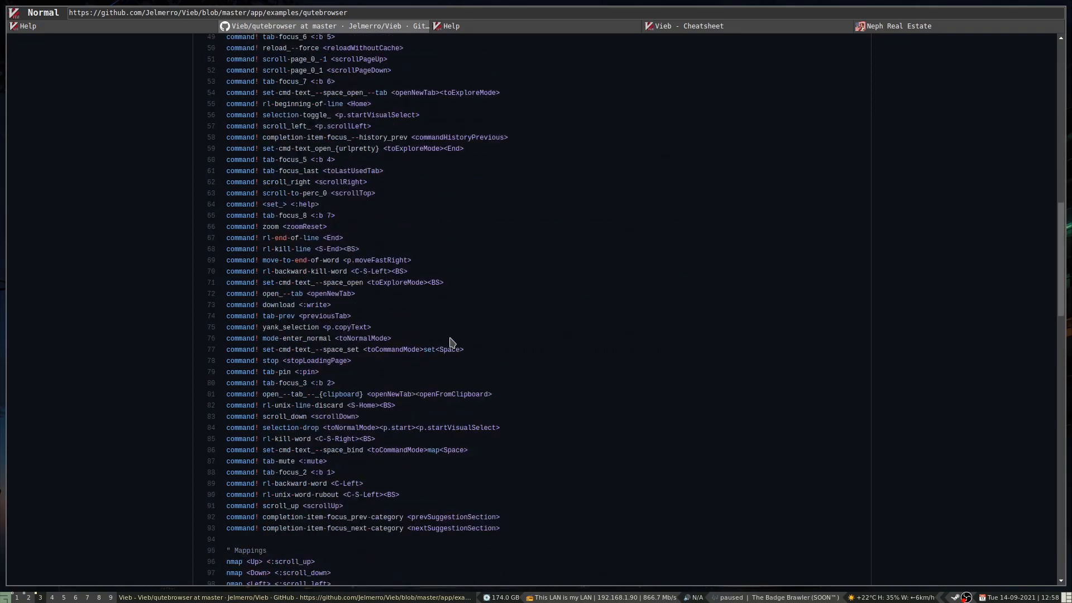
pyautogui.scroll(1, 453, 343)
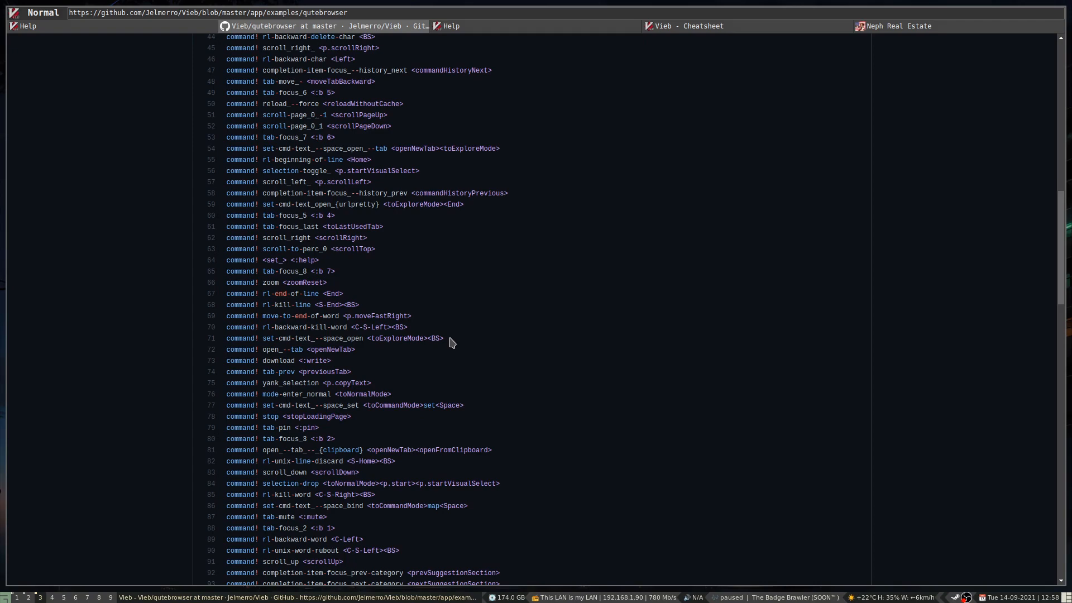
pyautogui.scroll(4, 452, 343)
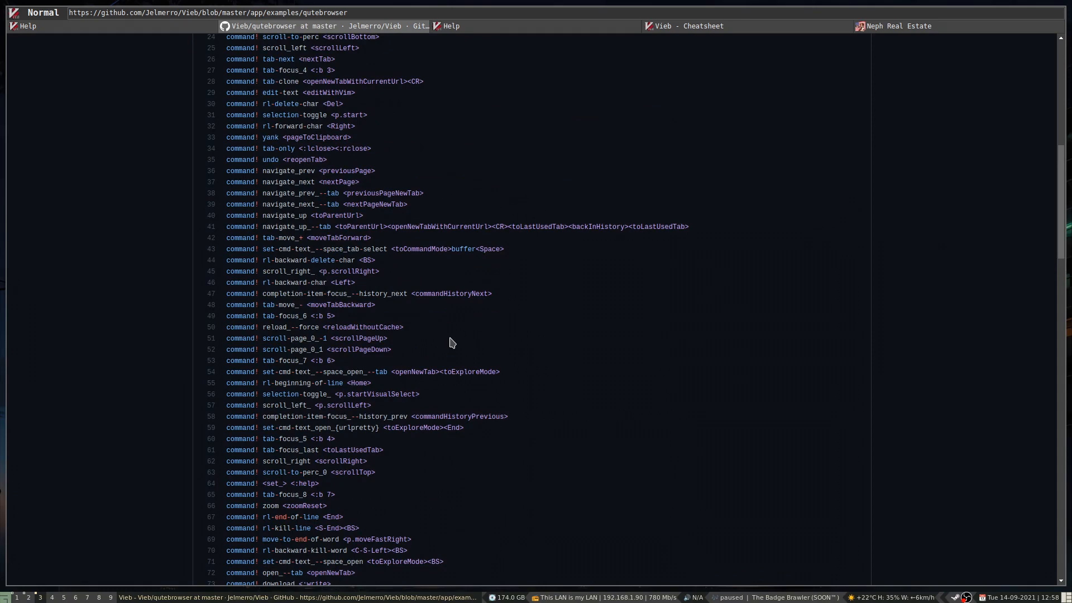
pyautogui.scroll(3, 452, 343)
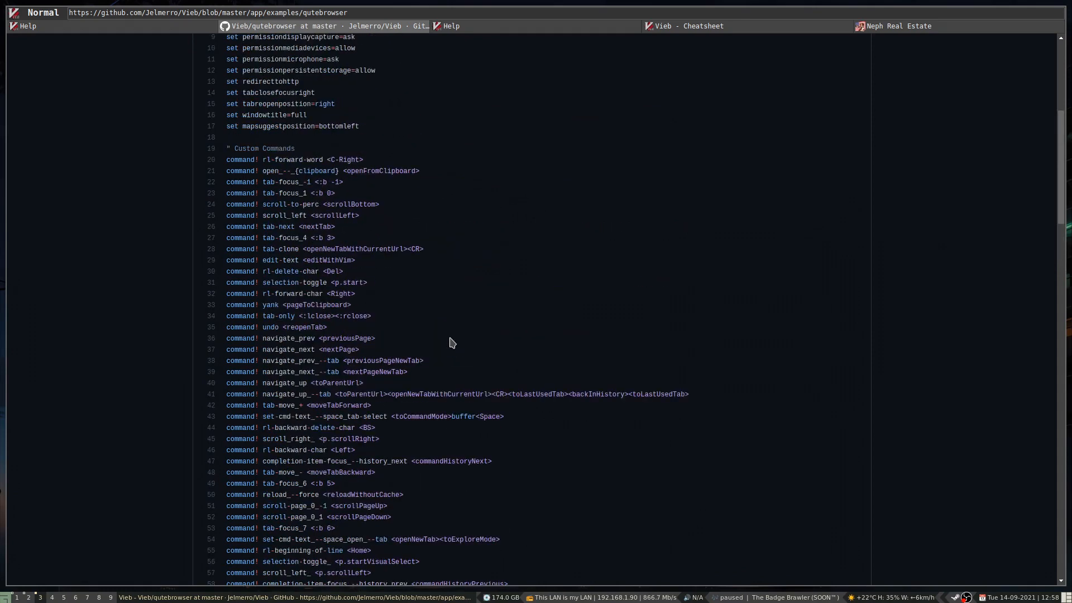
pyautogui.scroll(-6, 452, 343)
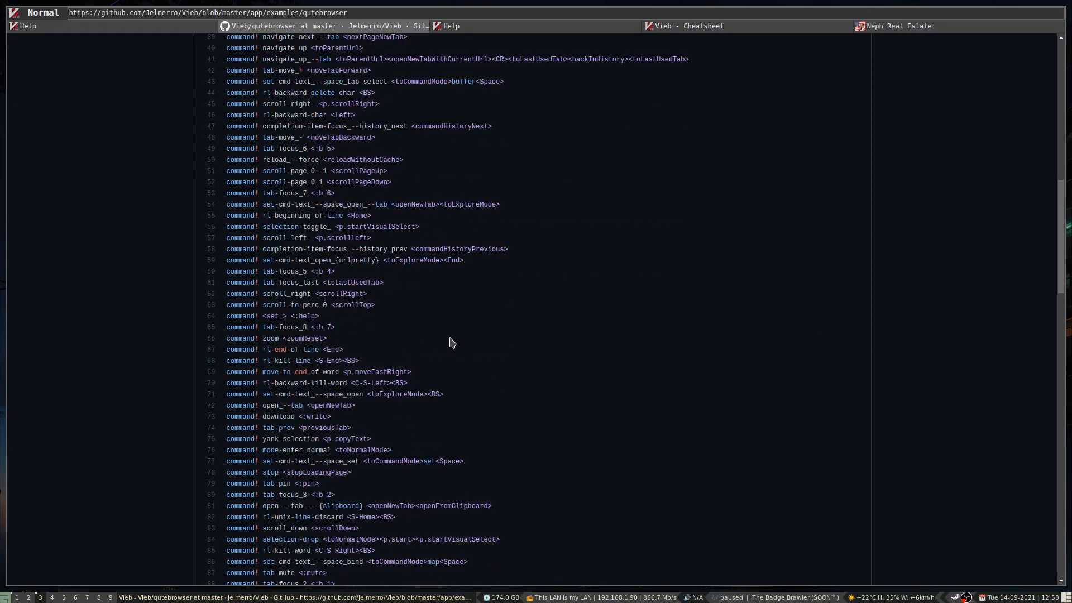
pyautogui.scroll(5, 452, 343)
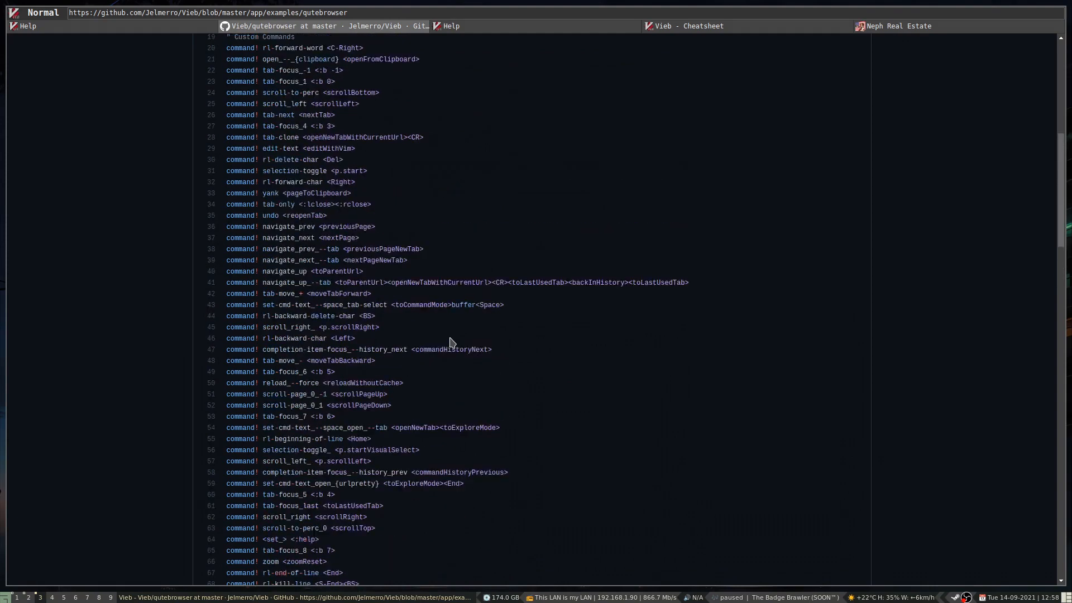
pyautogui.scroll(-1, 452, 342)
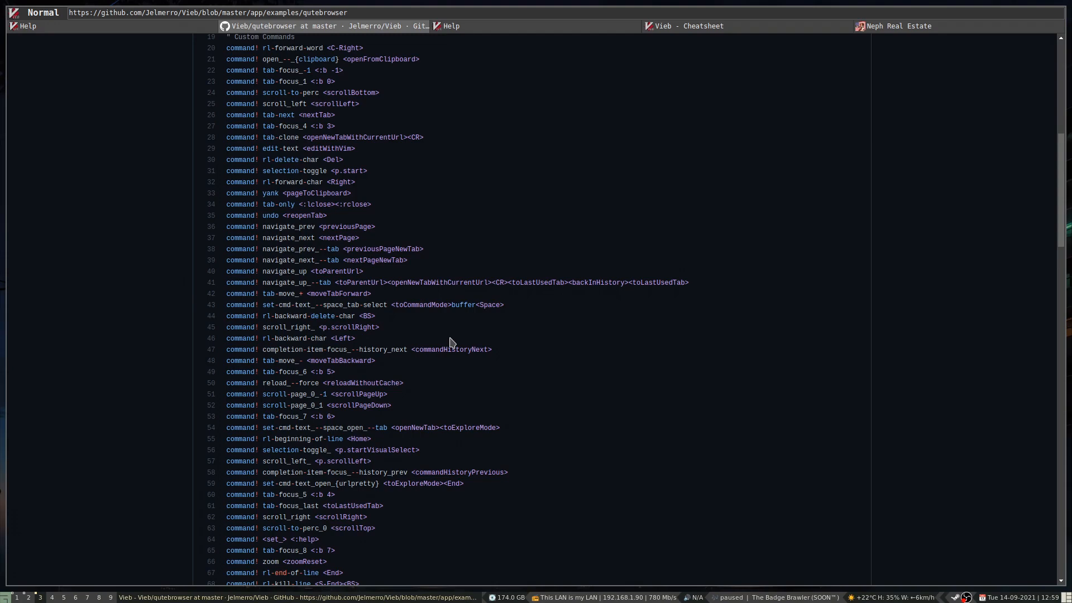
# Step: Read on from the custom commands into the Mappings section and examine its normal-mode mappings
pyautogui.scroll(-2, 451, 342)
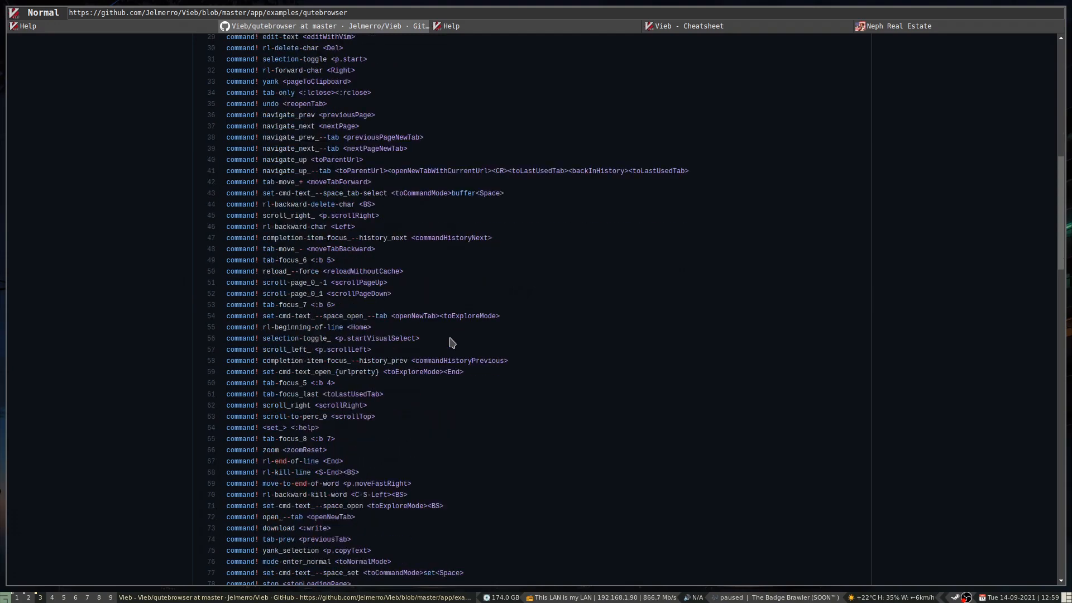
pyautogui.scroll(-5, 452, 343)
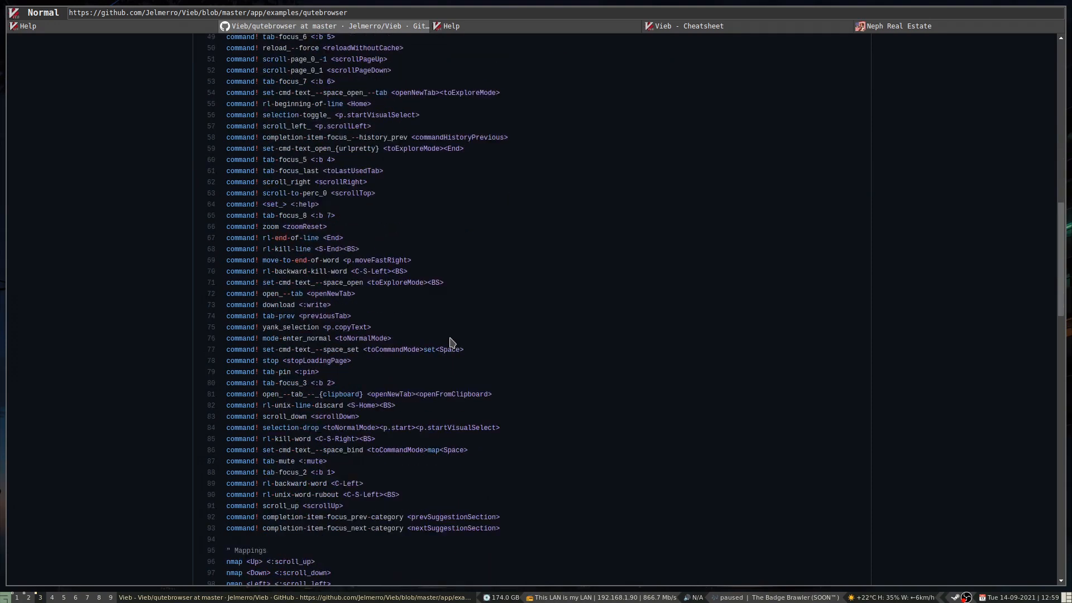
pyautogui.scroll(-3, 452, 342)
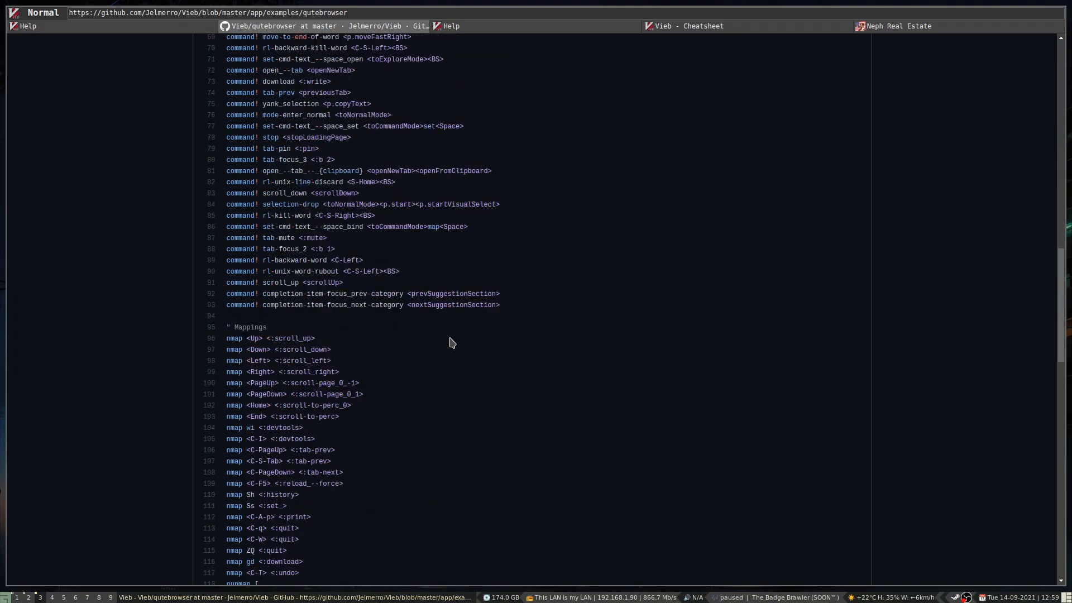
pyautogui.scroll(1, 453, 342)
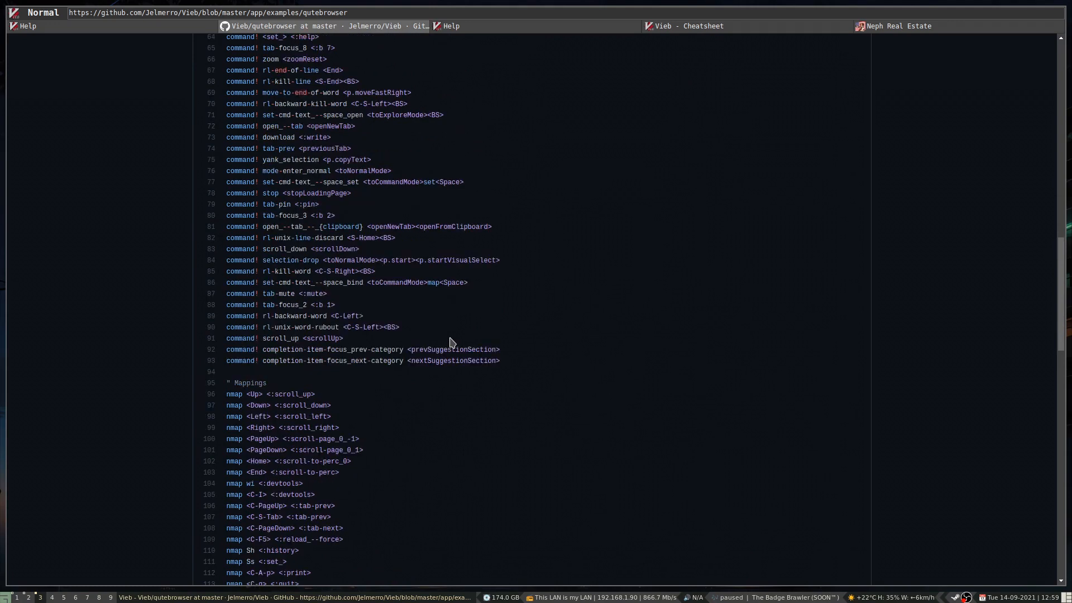
pyautogui.scroll(-1, 452, 342)
pyautogui.scroll(-3, 452, 342)
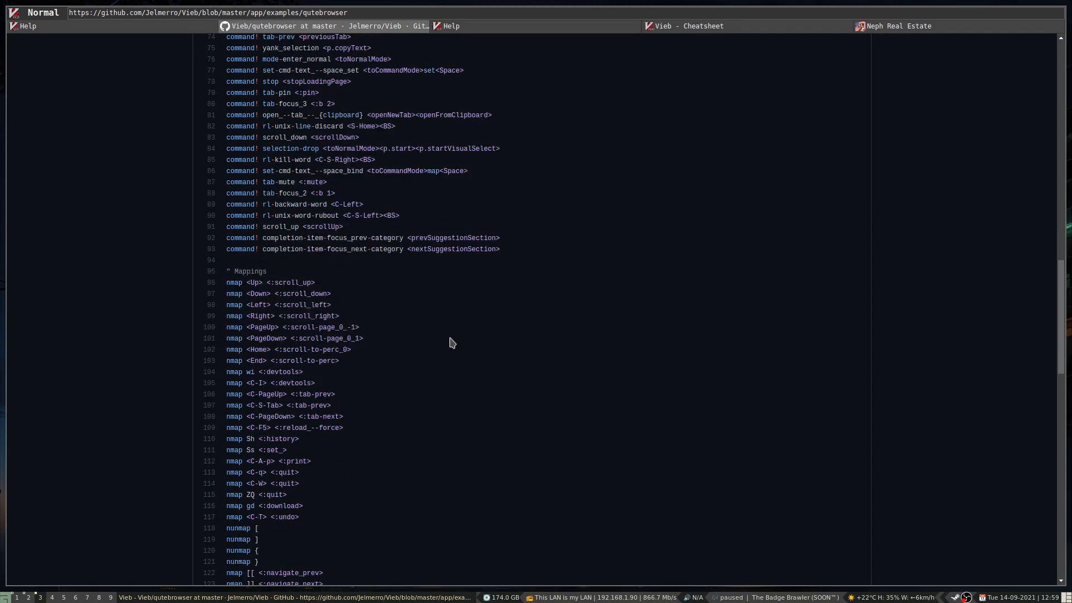
pyautogui.scroll(-1, 452, 343)
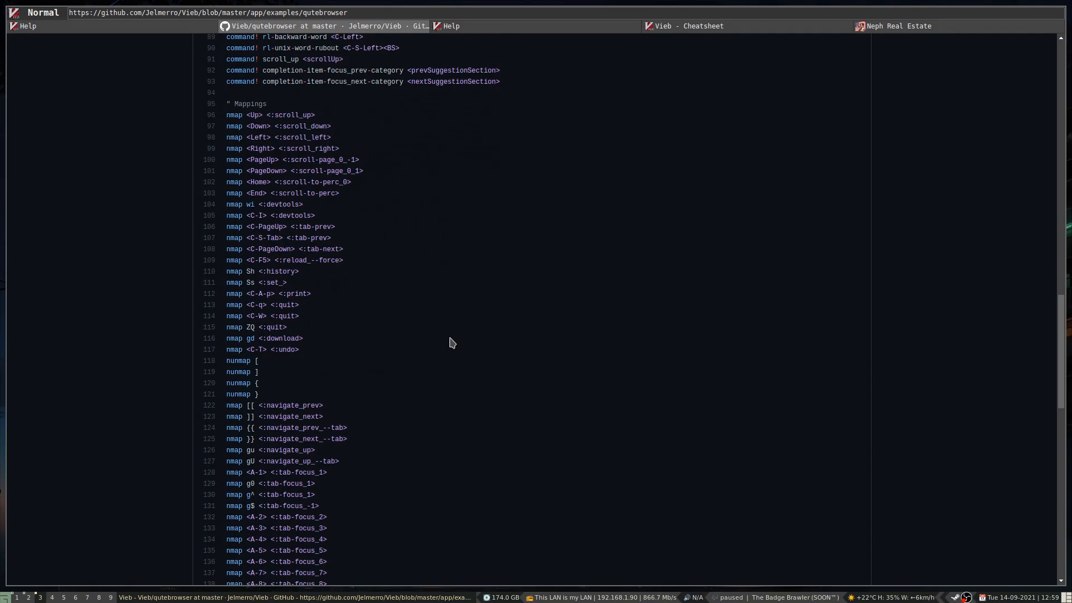
pyautogui.scroll(-1, 453, 342)
pyautogui.scroll(-5, 452, 342)
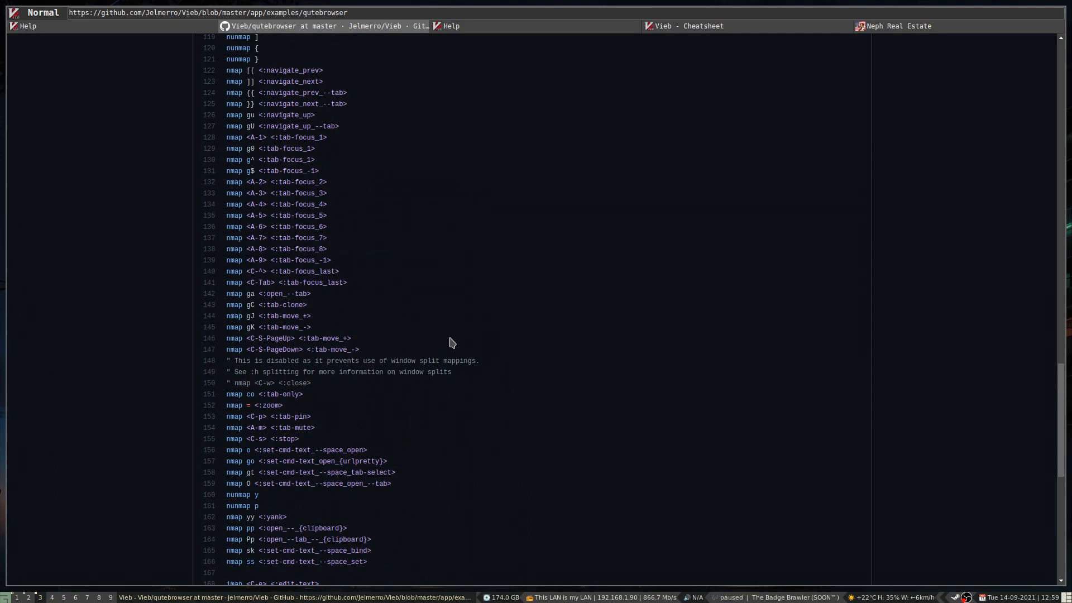
# Step: Compare the custom command definitions with the normal-mode mappings that call them in the qutebrowser example
pyautogui.scroll(16, 452, 342)
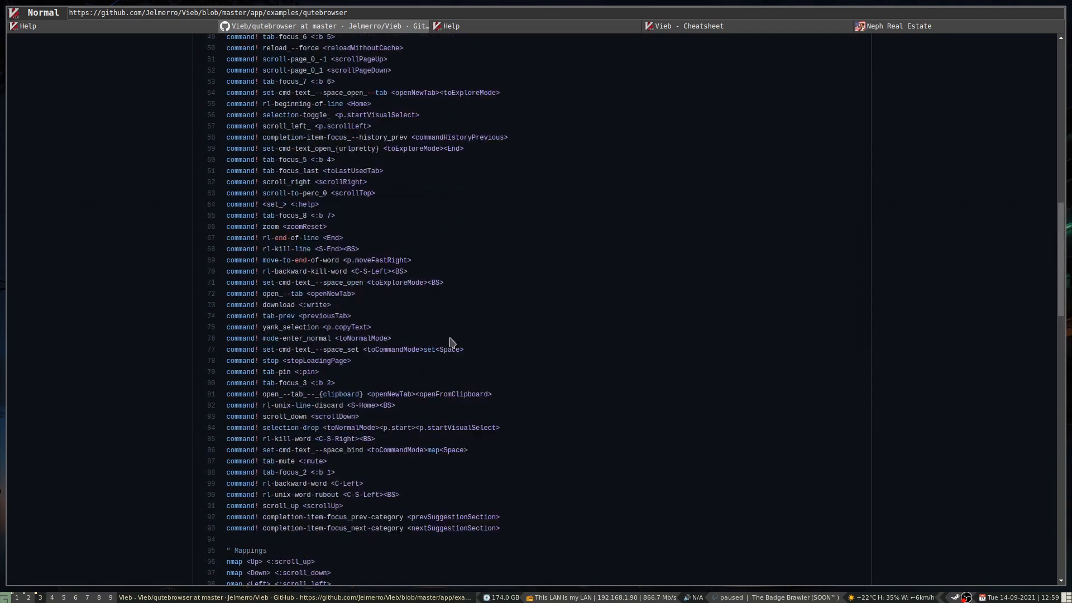
pyautogui.scroll(5, 452, 342)
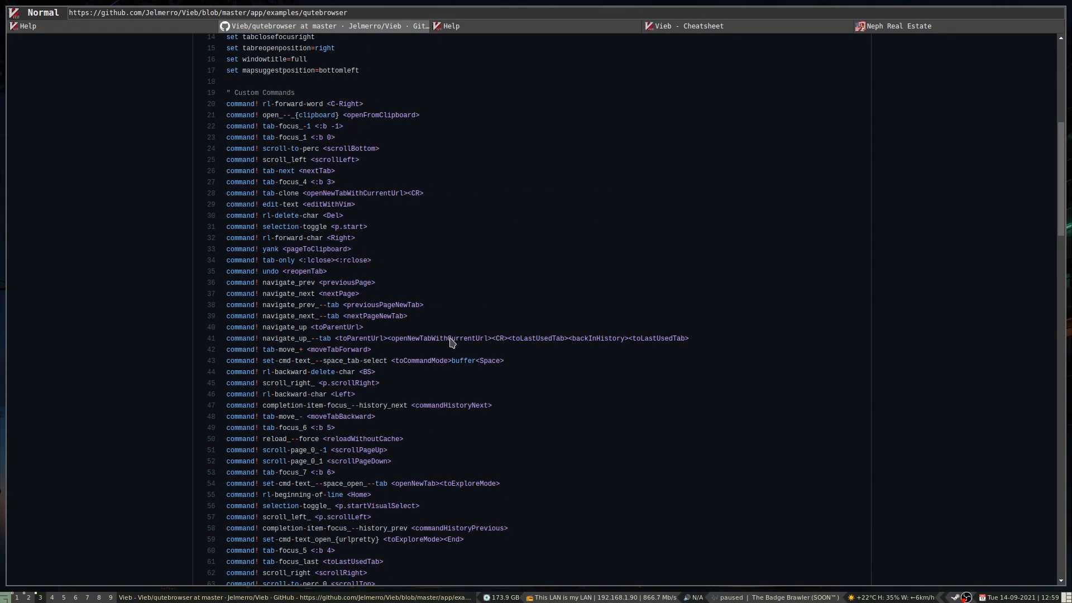
pyautogui.scroll(-13, 452, 342)
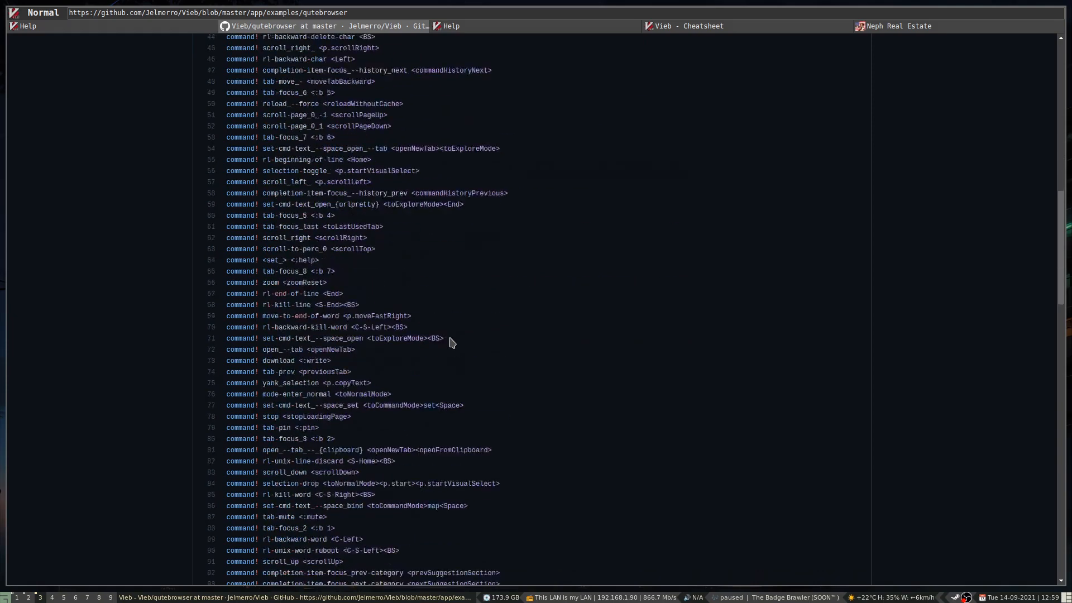
pyautogui.scroll(-2, 452, 342)
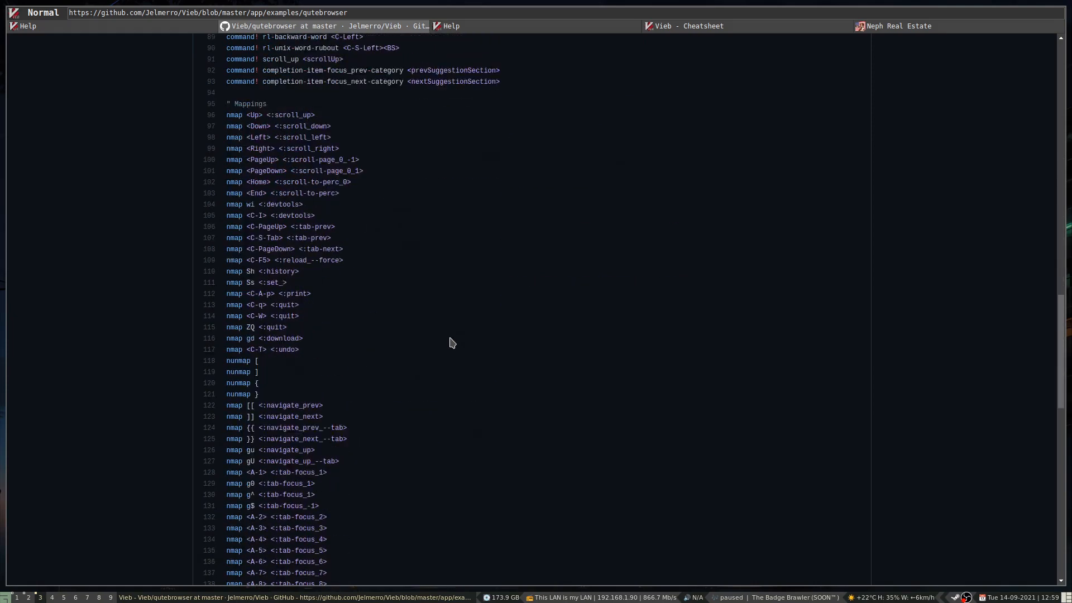
pyautogui.scroll(-4, 453, 342)
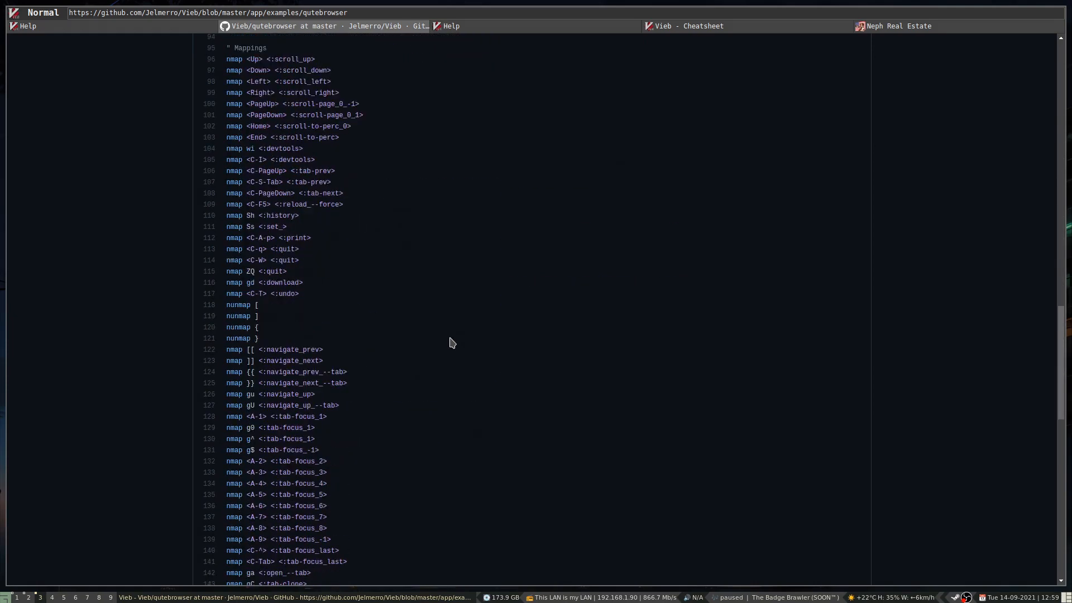
pyautogui.scroll(-1, 452, 342)
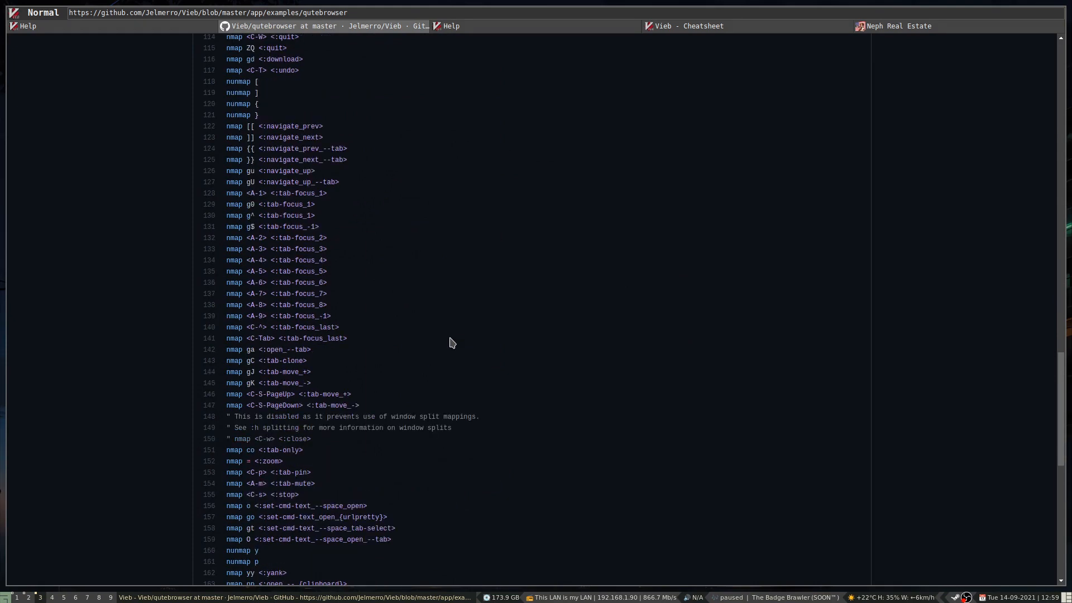
pyautogui.scroll(-1, 453, 342)
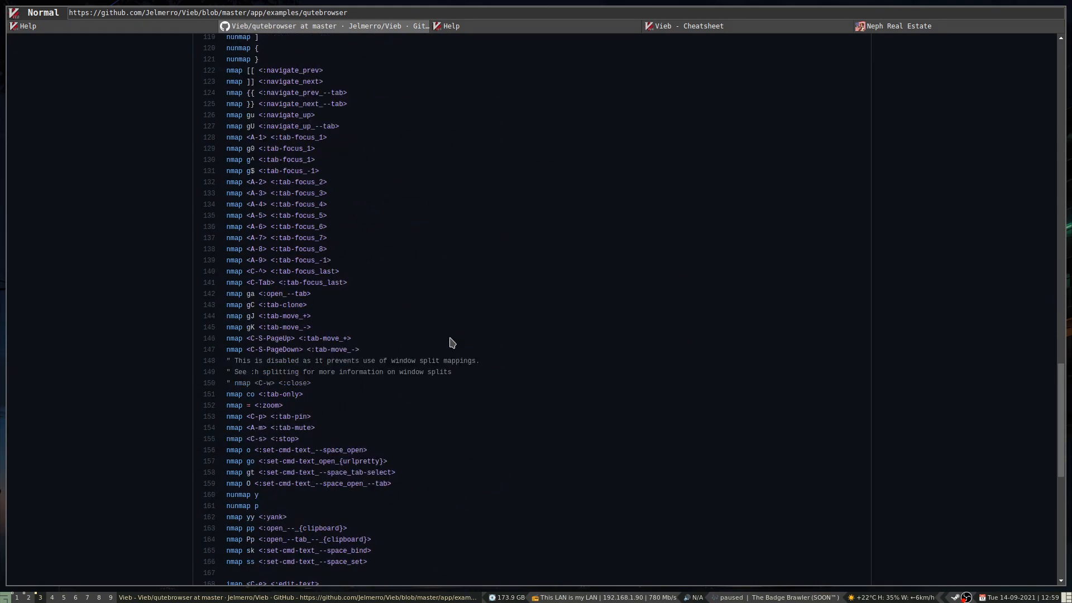
pyautogui.scroll(1, 452, 343)
pyautogui.scroll(19, 452, 342)
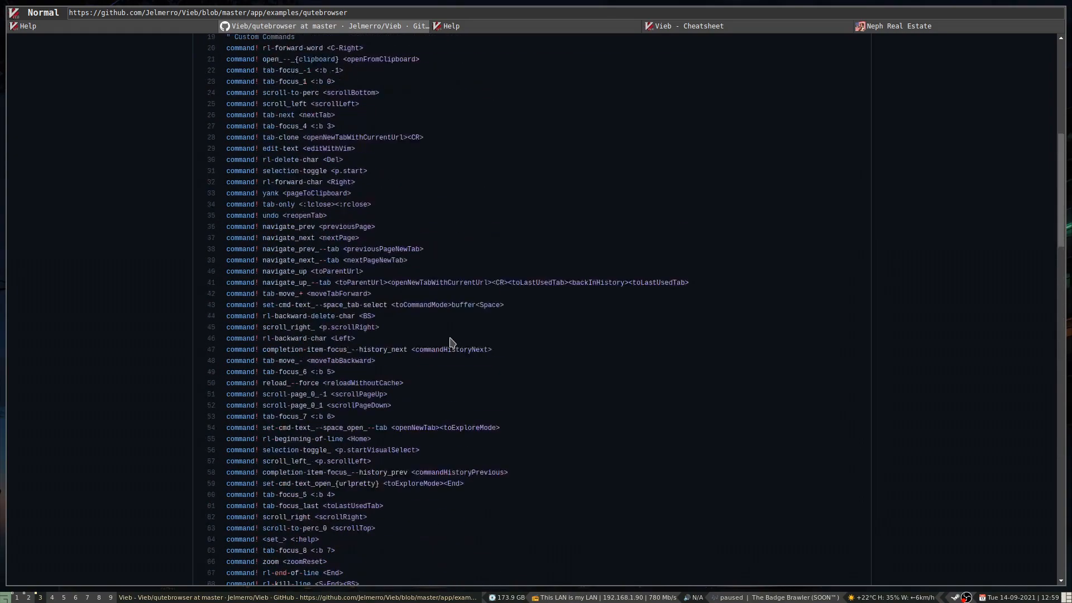
# Step: Read the remaining qutebrowser mappings down to the end of the file, covering the insert, command, explore, search, pointer and visual mappings
pyautogui.scroll(-20, 453, 342)
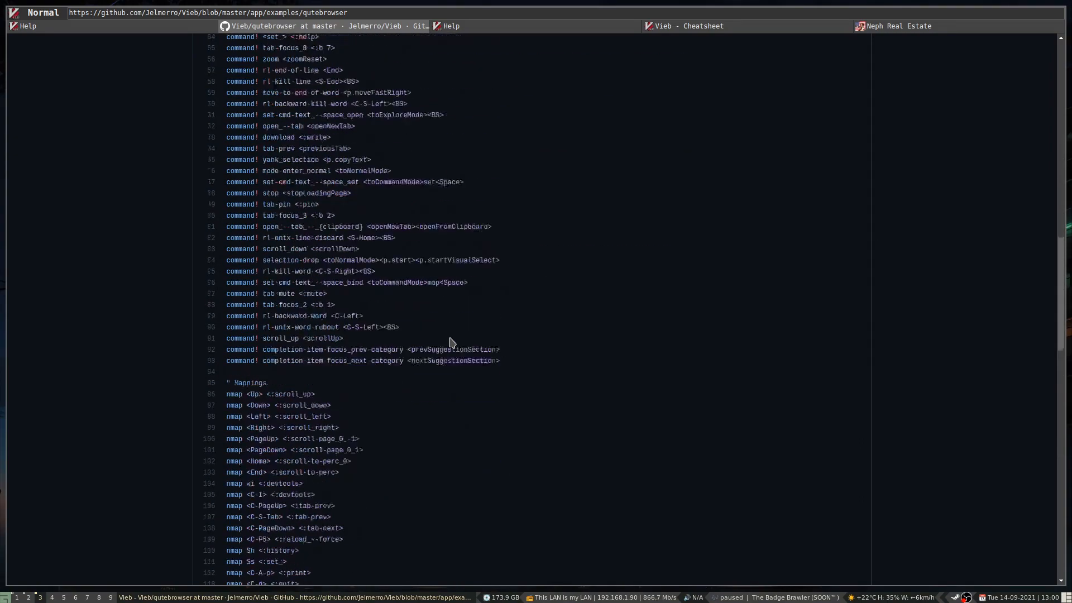
pyautogui.scroll(-3, 453, 343)
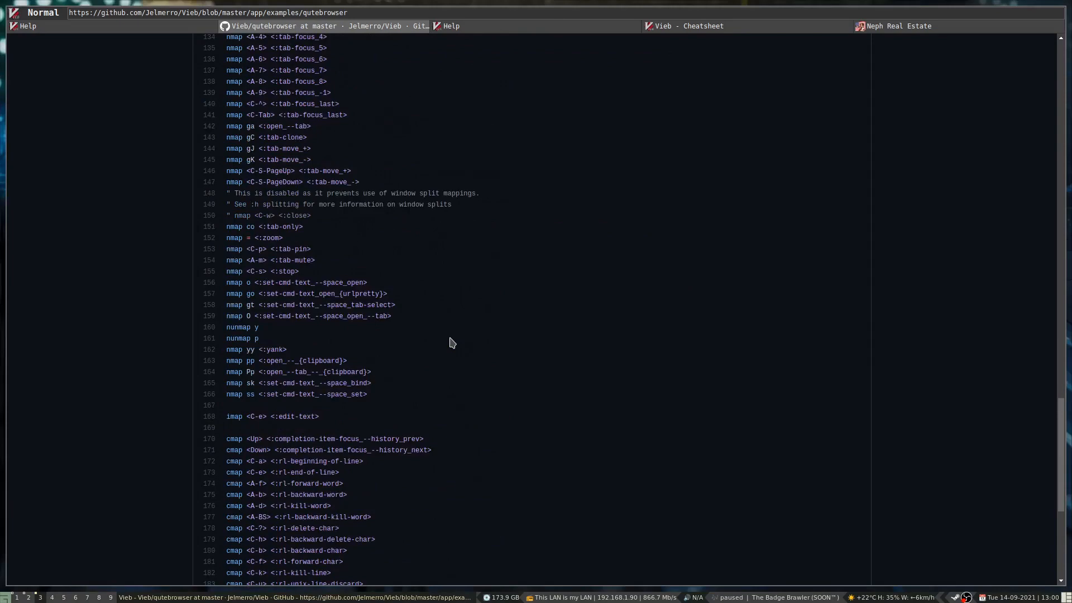
pyautogui.scroll(-3, 453, 343)
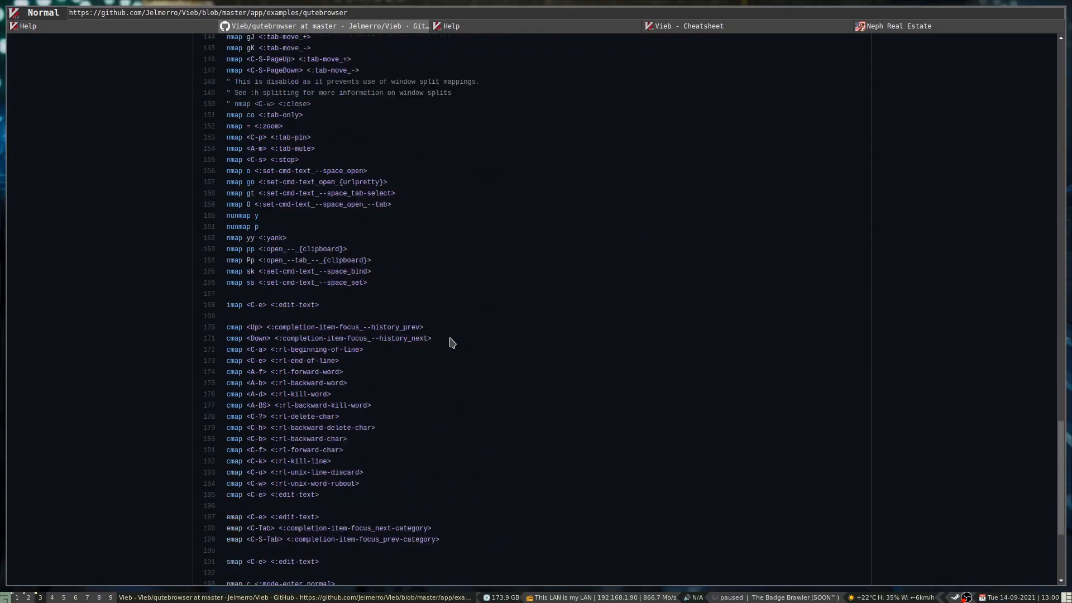
pyautogui.press('j')
pyautogui.press('j')
pyautogui.press('j')
pyautogui.press('k')
pyautogui.press('k')
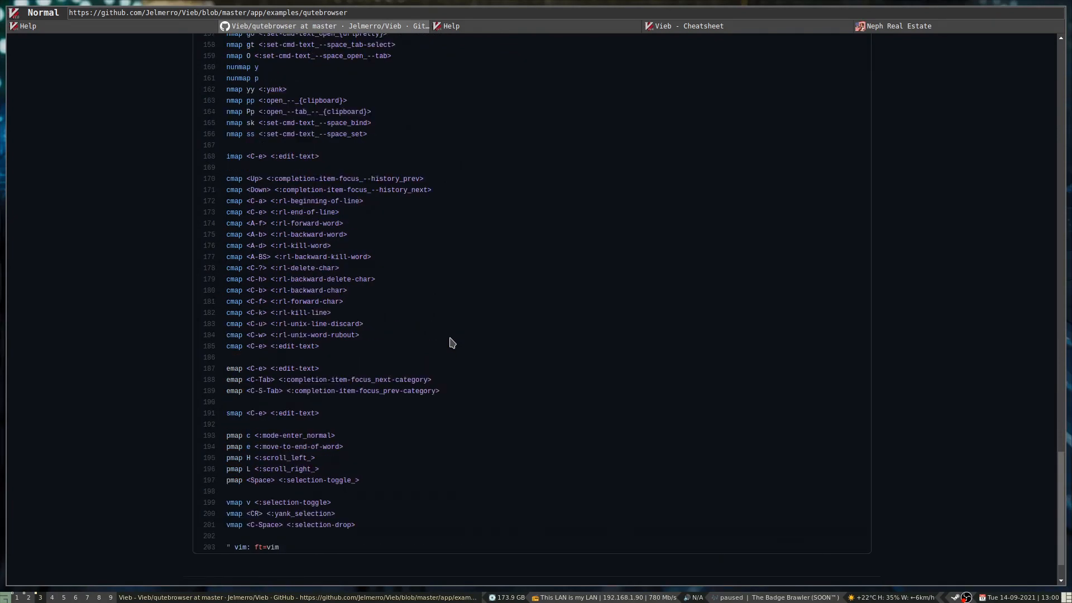
pyautogui.scroll(7, 453, 342)
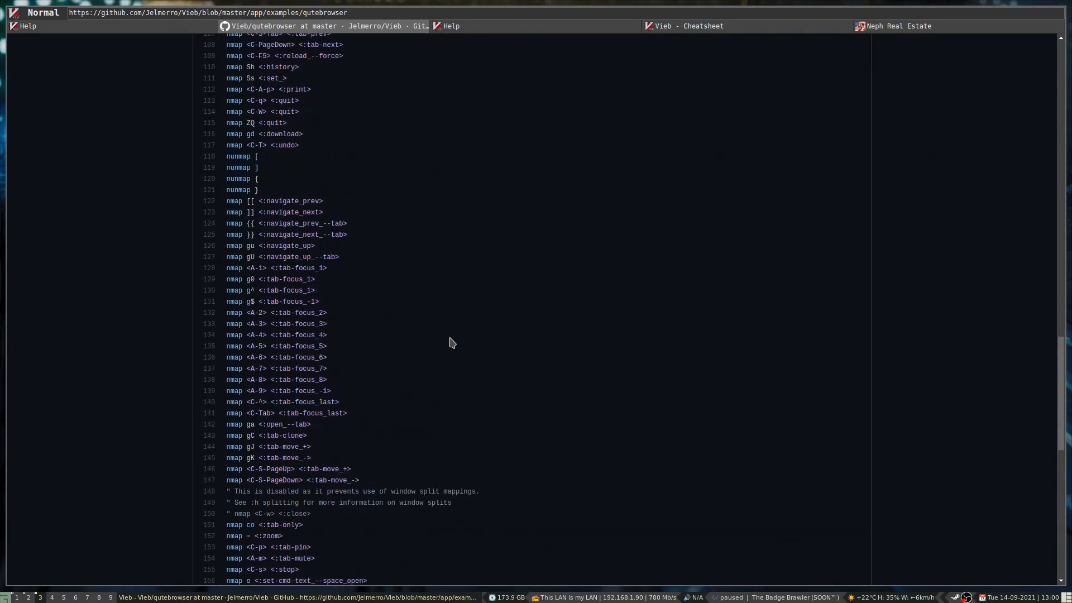
pyautogui.scroll(-6, 452, 342)
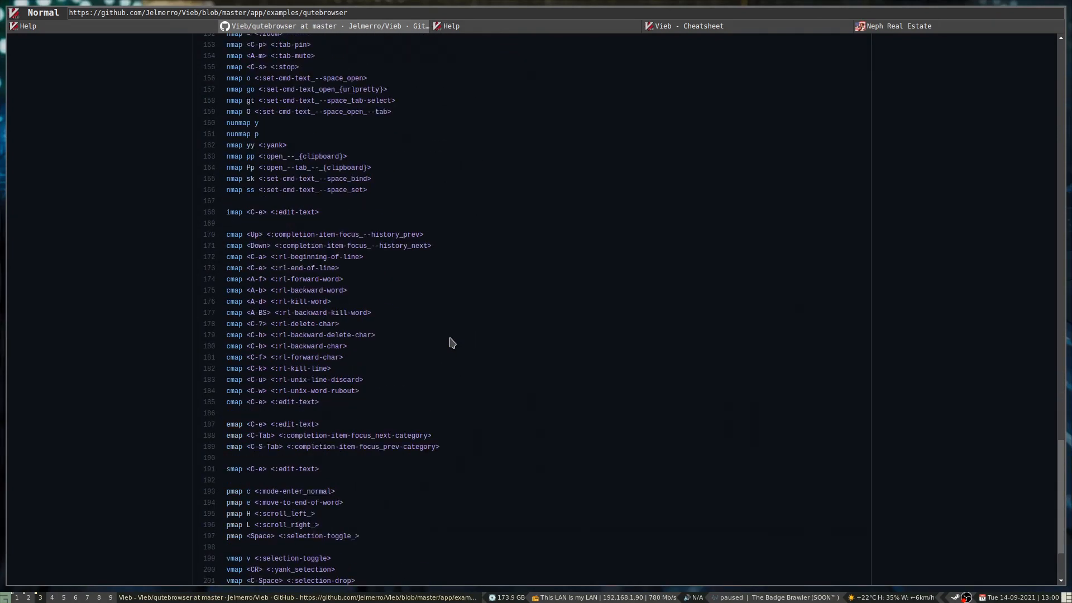
pyautogui.scroll(1, 452, 343)
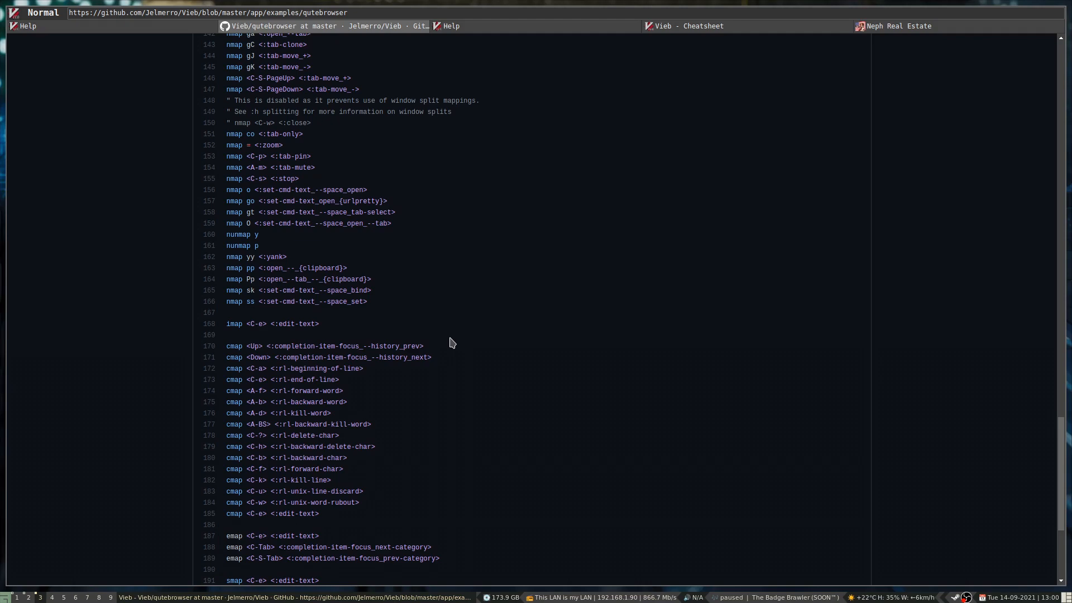
# Step: Recheck the qutebrowser example's mappings against its custom commands, ending at the tab, navigation and scrolling definitions
pyautogui.scroll(17, 453, 342)
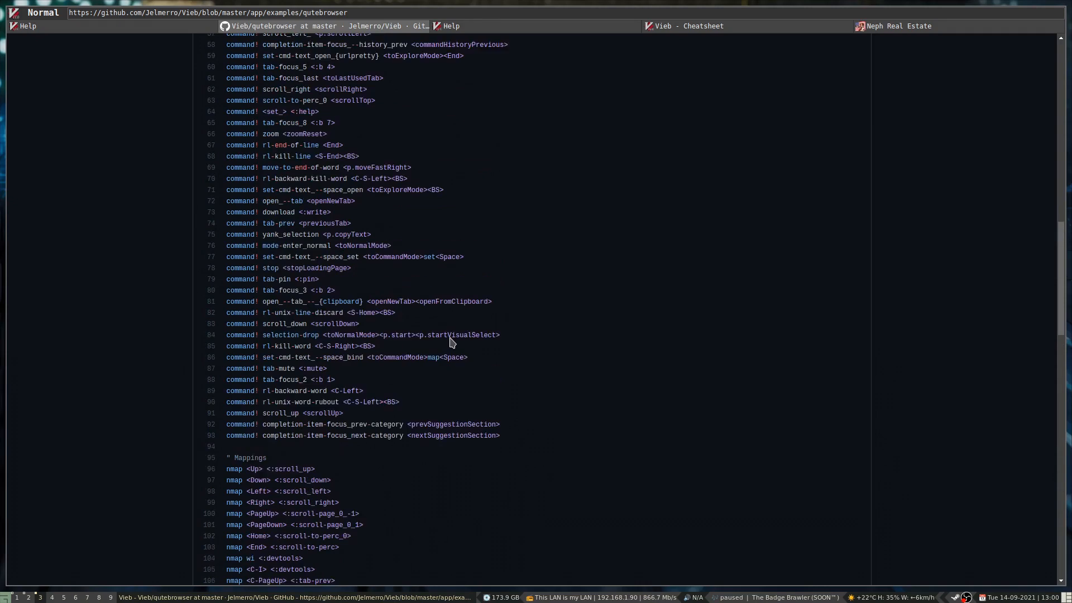
pyautogui.scroll(-1, 452, 343)
pyautogui.scroll(-11, 452, 342)
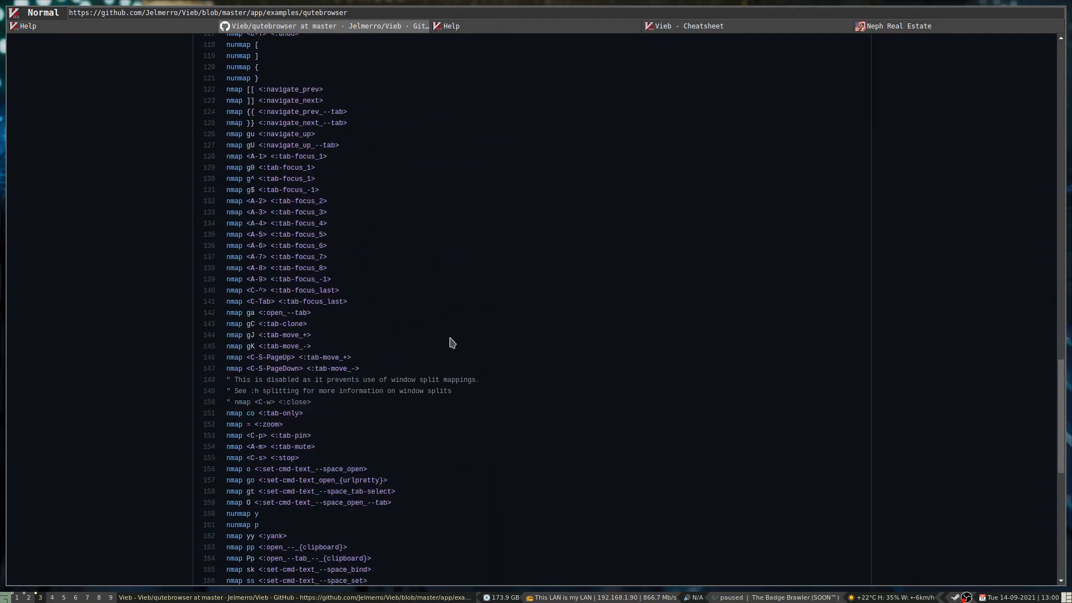
pyautogui.scroll(18, 452, 343)
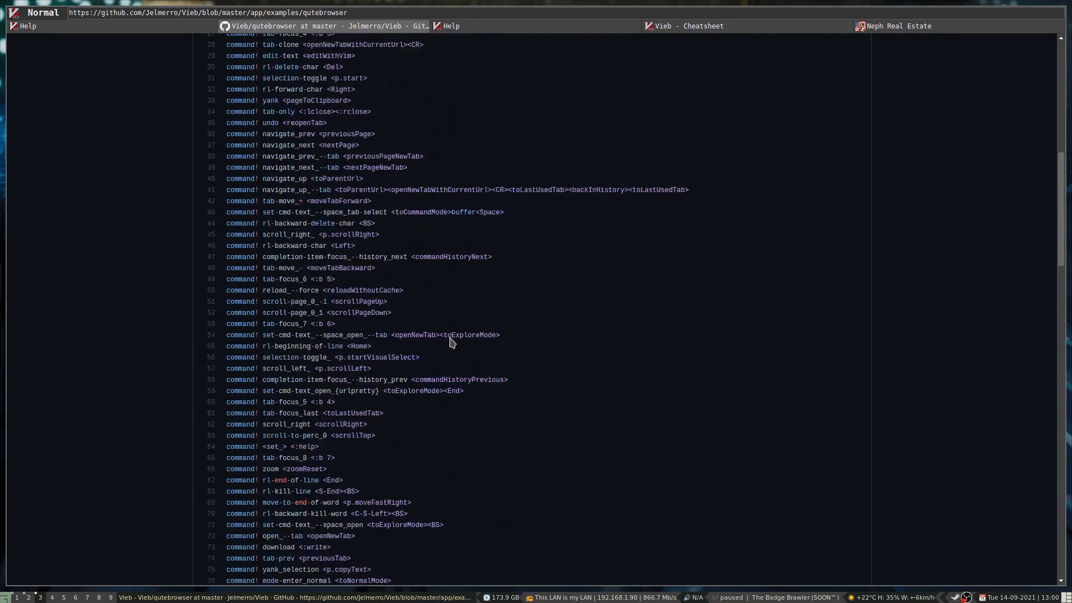
pyautogui.scroll(1, 452, 343)
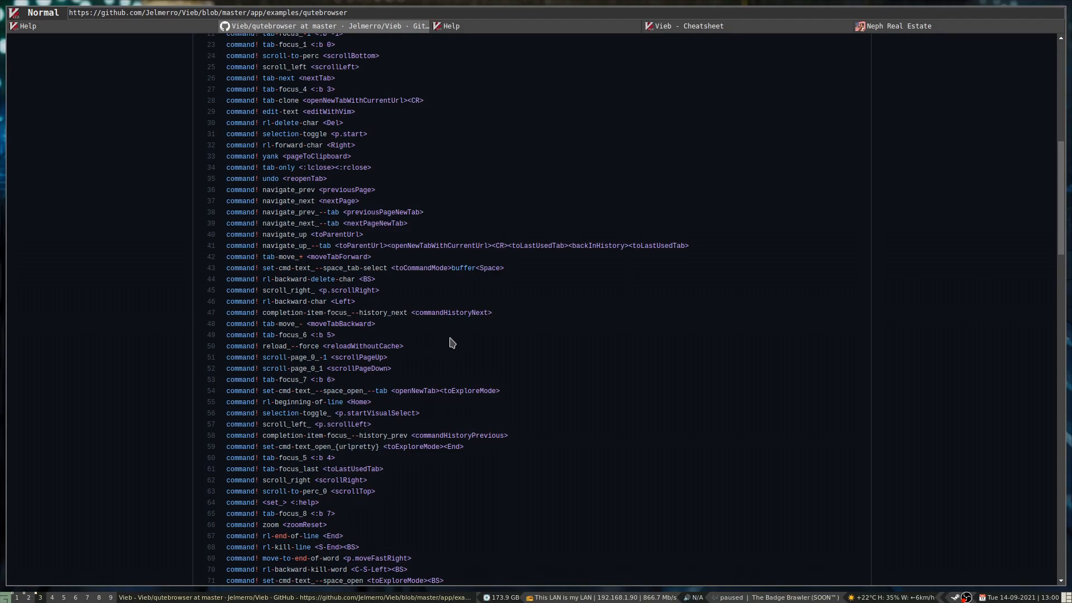
# Step: Switch to the viebrc file in the text editor and examine its Custom Commands section, going up to the tab-only command
pyautogui.press('super+2')
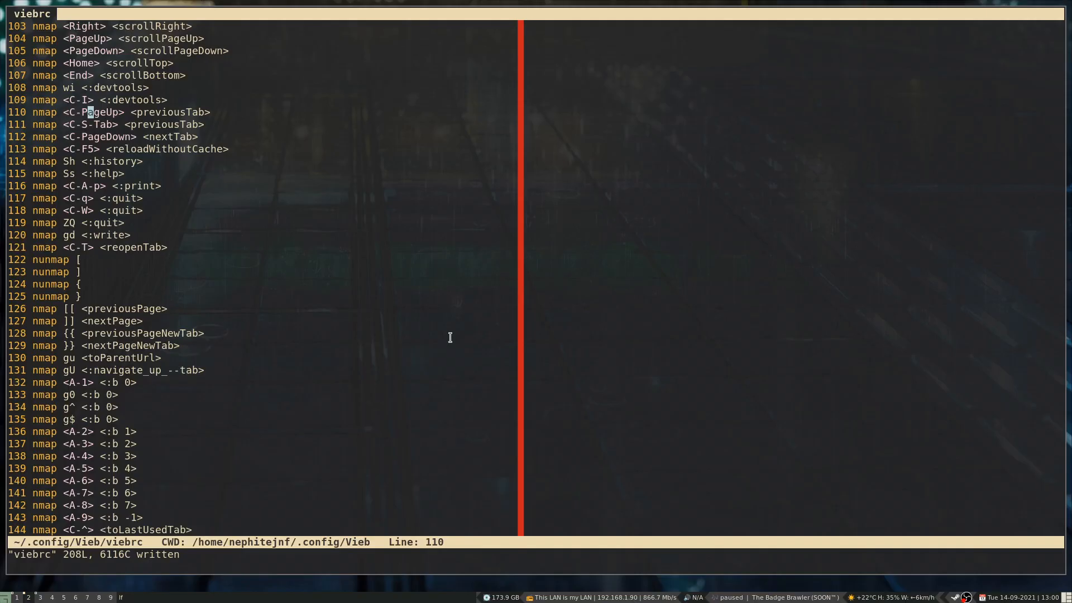
pyautogui.press('k')
pyautogui.press('k')
pyautogui.press('k')
pyautogui.press('k')
pyautogui.press('k')
pyautogui.press('k')
pyautogui.press('k')
pyautogui.press('k')
pyautogui.press('k')
pyautogui.press('k')
pyautogui.press('k')
pyautogui.press('k')
pyautogui.press('k')
pyautogui.press('k')
pyautogui.press('k')
pyautogui.press('k')
pyautogui.press('k')
pyautogui.press('k')
pyautogui.press('k')
pyautogui.press('k')
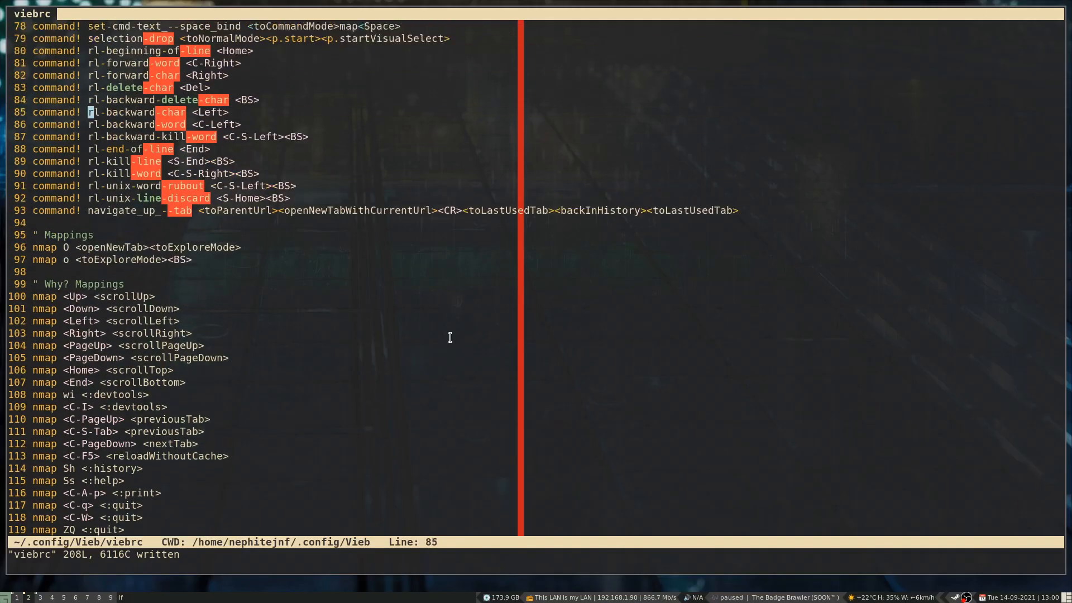
pyautogui.press('k')
pyautogui.press('k')
pyautogui.press('k')
pyautogui.press('k')
pyautogui.press('k')
pyautogui.press('k')
pyautogui.press('k')
pyautogui.press('k')
pyautogui.press('k')
pyautogui.press('k')
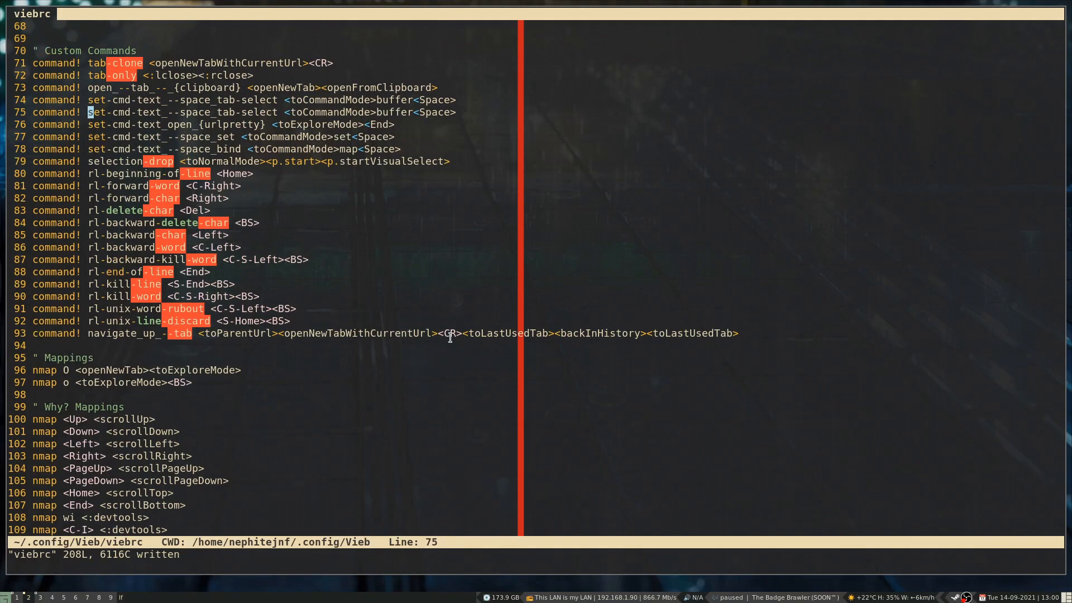
pyautogui.press('k')
pyautogui.press('k')
pyautogui.press('k')
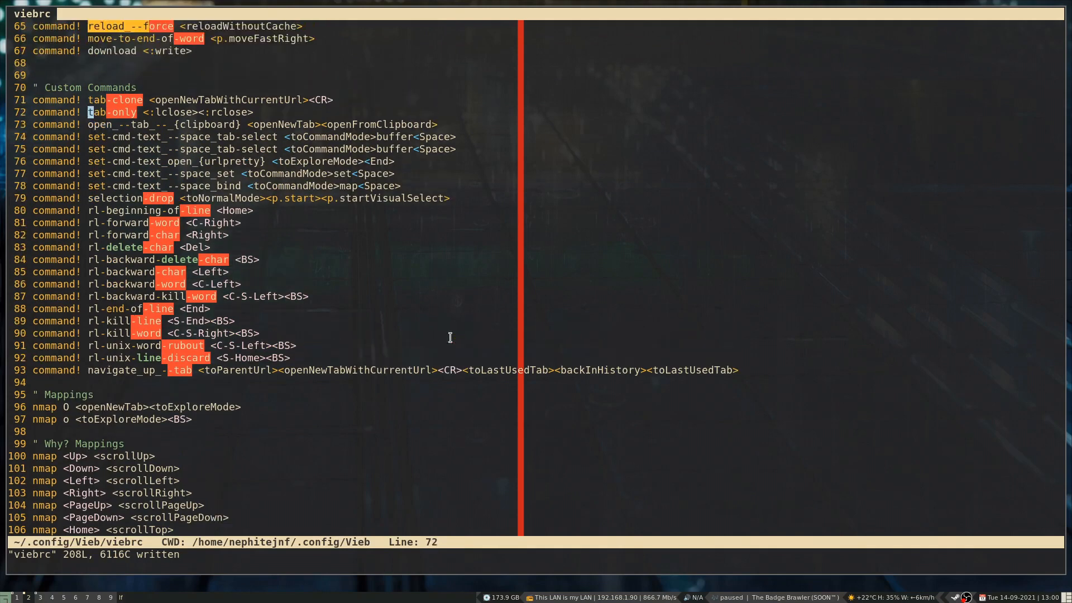
# Step: Examine the Mappings and Why? Mappings sections of viebrc, placing the cursor on toExploreMode in the mapping for O
pyautogui.press('j')
pyautogui.press('j')
pyautogui.press('j')
pyautogui.press('j')
pyautogui.press('j')
pyautogui.press('j')
pyautogui.press('j')
pyautogui.press('j')
pyautogui.press('j')
pyautogui.press('j')
pyautogui.press('j')
pyautogui.press('j')
pyautogui.press('j')
pyautogui.press('j')
pyautogui.press('j')
pyautogui.press('j')
pyautogui.press('j')
pyautogui.press('j')
pyautogui.press('j')
pyautogui.press('j')
pyautogui.press('j')
pyautogui.press('j')
pyautogui.press('j')
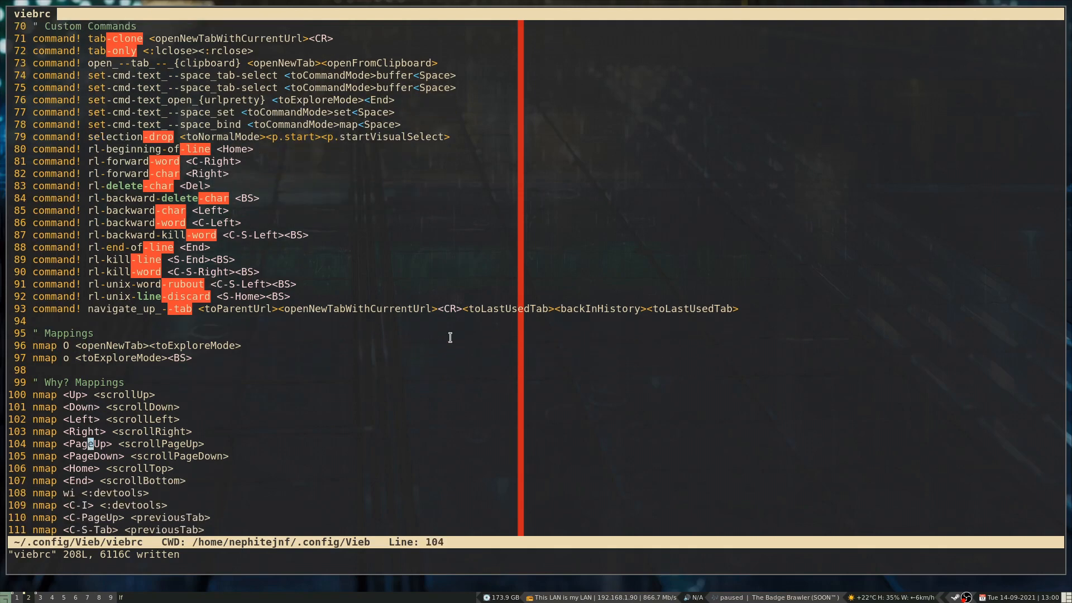
pyautogui.press('k')
pyautogui.press('k')
pyautogui.press('k')
pyautogui.press('k')
pyautogui.press('k')
pyautogui.press('k')
pyautogui.press('k')
pyautogui.press('k')
pyautogui.press('l')
pyautogui.press('l')
pyautogui.press('l')
pyautogui.press('l')
pyautogui.press('l')
pyautogui.press('l')
pyautogui.press('l')
pyautogui.press('l')
pyautogui.press('l')
pyautogui.press('l')
pyautogui.press('l')
pyautogui.press('super+3')
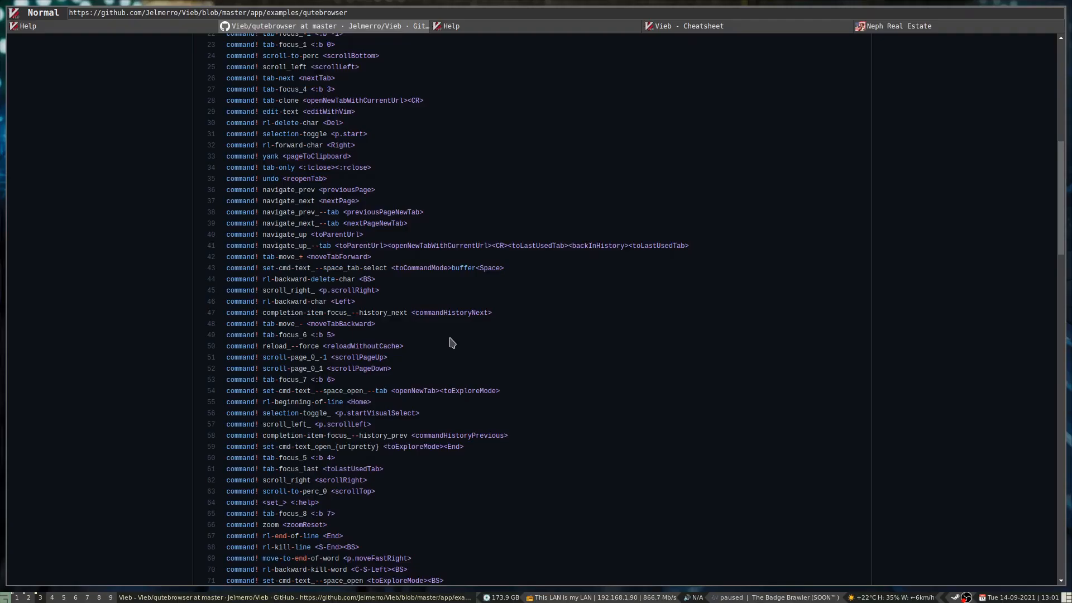
pyautogui.press('t')
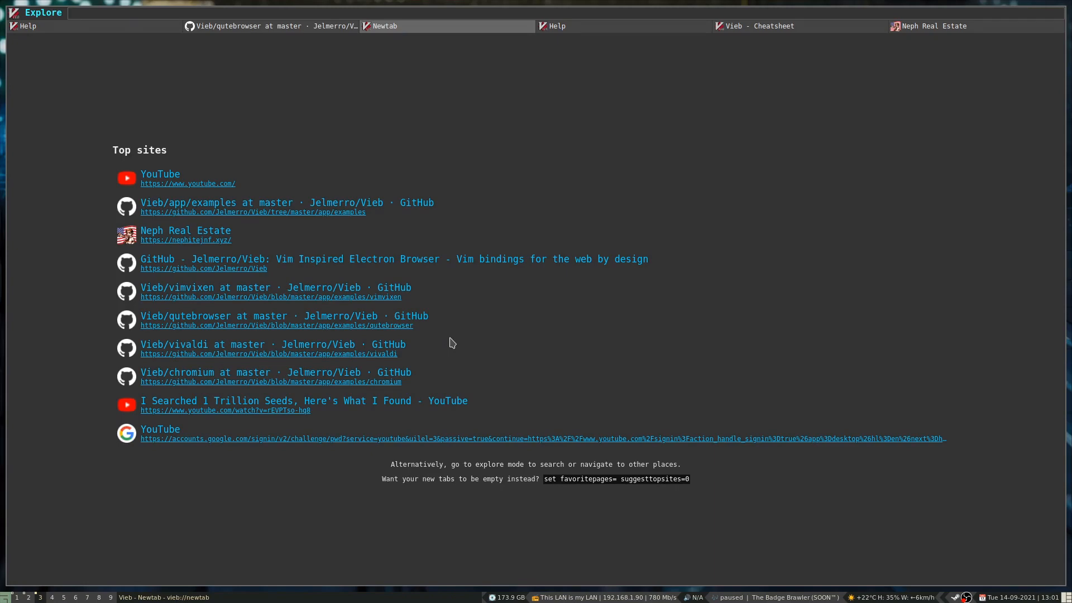
pyautogui.write('you')
pyautogui.press('Tab')
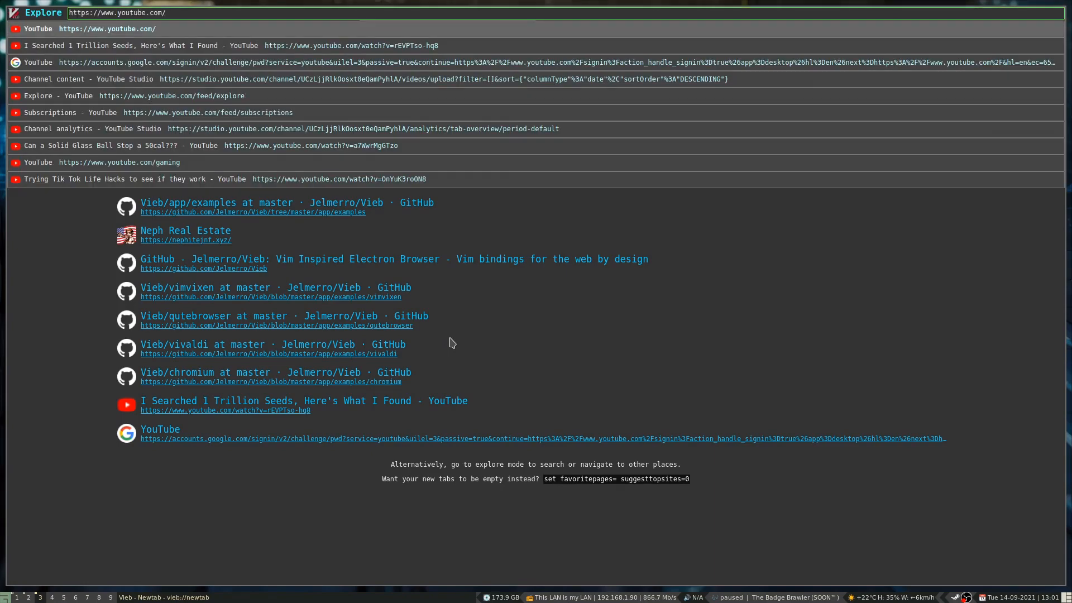
pyautogui.press('Return')
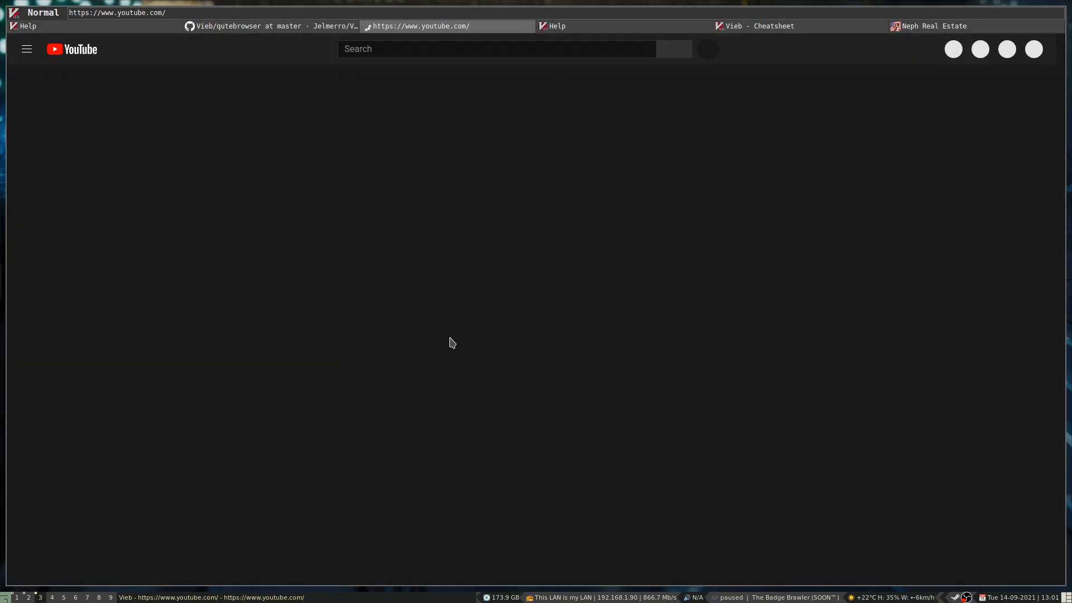
# Step: Return to viebrc in the text editor and review its custom commands from navigate_up_--tab back up to set-cmd-text_open_{urlpretty}
pyautogui.press('super+2')
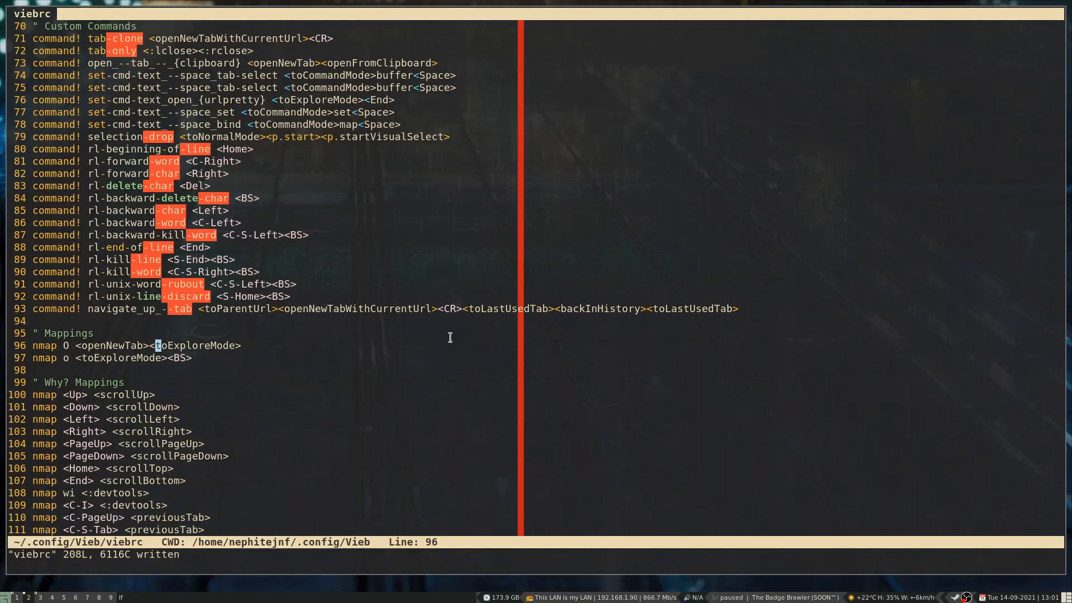
pyautogui.press('k')
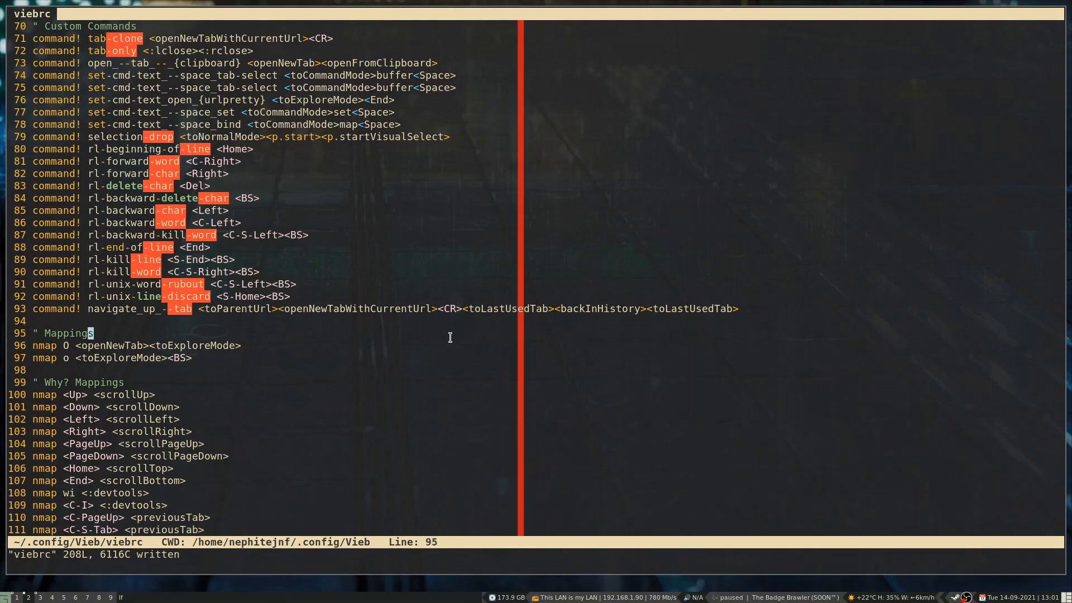
pyautogui.press('k')
pyautogui.press('k')
pyautogui.press('k')
pyautogui.press('k')
pyautogui.press('k')
pyautogui.press('k')
pyautogui.press('k')
pyautogui.press('k')
pyautogui.press('k')
pyautogui.press('k')
pyautogui.press('k')
pyautogui.press('k')
pyautogui.press('k')
pyautogui.press('k')
pyautogui.press('k')
pyautogui.press('k')
pyautogui.press('k')
pyautogui.press('k')
pyautogui.press('k')
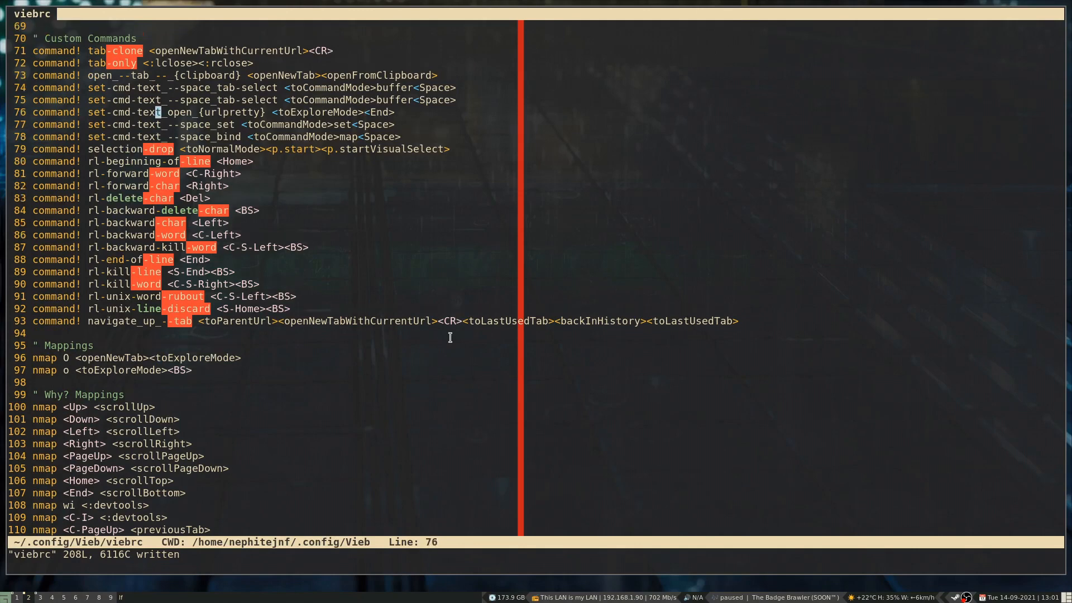
# Step: Examine the Redundant Commands section of viebrc, going back and forth over its tab, completion, selection and scrolling commands
pyautogui.press('k')
pyautogui.press('k')
pyautogui.press('k')
pyautogui.press('k')
pyautogui.press('k')
pyautogui.press('k')
pyautogui.press('k')
pyautogui.press('k')
pyautogui.press('k')
pyautogui.press('k')
pyautogui.press('k')
pyautogui.press('k')
pyautogui.press('k')
pyautogui.press('k')
pyautogui.press('k')
pyautogui.press('k')
pyautogui.press('k')
pyautogui.press('k')
pyautogui.press('k')
pyautogui.press('k')
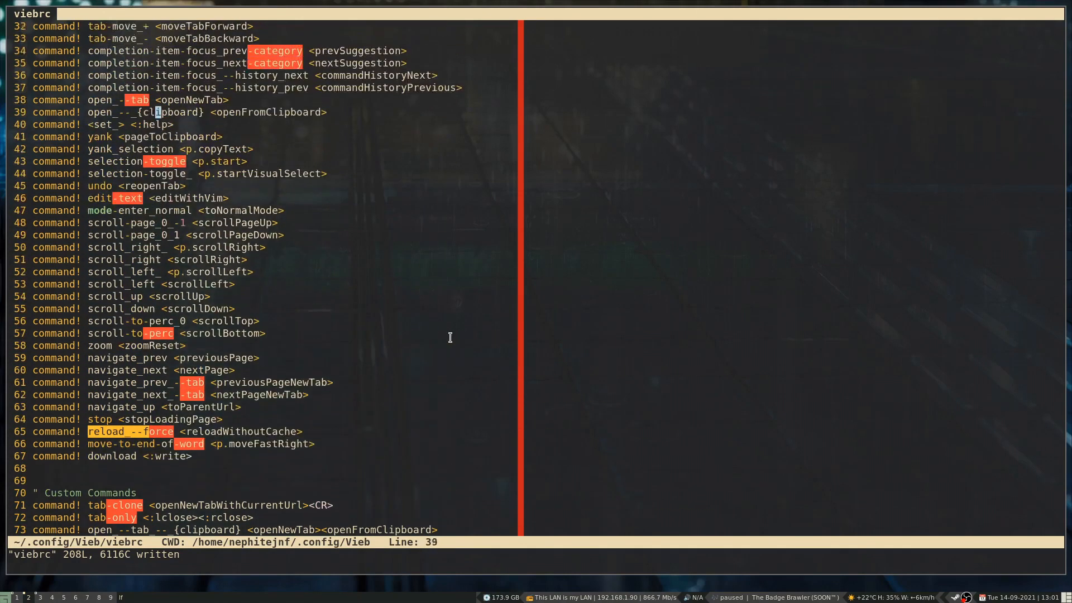
pyautogui.press('k')
pyautogui.press('k')
pyautogui.press('k')
pyautogui.press('k')
pyautogui.press('k')
pyautogui.press('k')
pyautogui.press('k')
pyautogui.press('j')
pyautogui.press('j')
pyautogui.press('j')
pyautogui.press('j')
pyautogui.press('j')
pyautogui.press('j')
pyautogui.press('j')
pyautogui.press('j')
pyautogui.press('j')
pyautogui.press('j')
pyautogui.press('j')
pyautogui.press('j')
pyautogui.press('j')
pyautogui.press('j')
pyautogui.press('j')
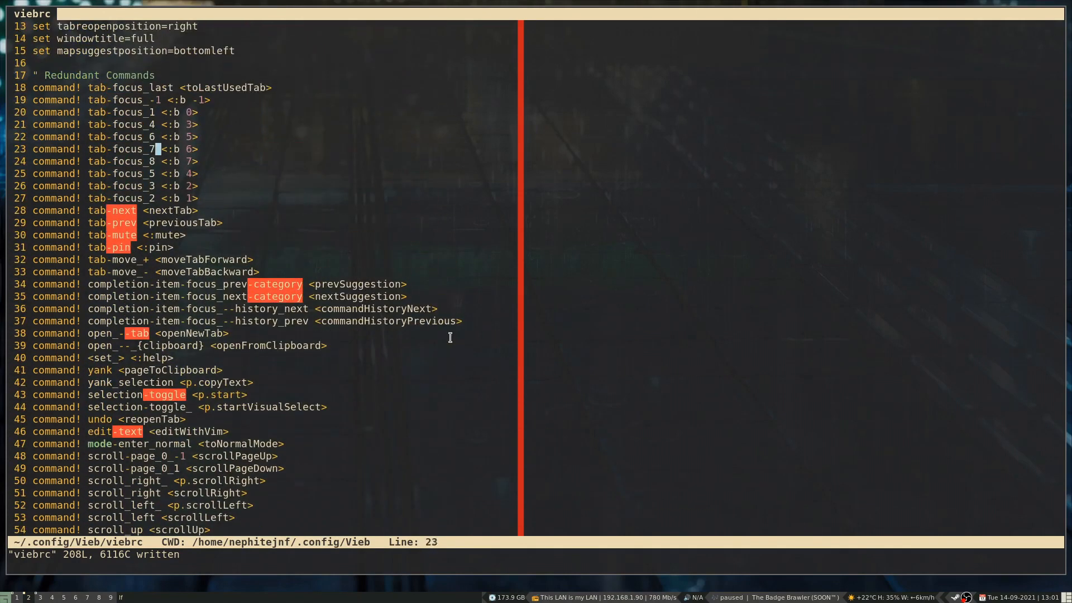
# Step: Review the Redundant Commands in viebrc from tab-focus_7 down through download to the blank line before Custom Commands
pyautogui.press('j')
pyautogui.press('j')
pyautogui.press('j')
pyautogui.press('j')
pyautogui.press('j')
pyautogui.press('j')
pyautogui.press('j')
pyautogui.press('j')
pyautogui.press('j')
pyautogui.press('j')
pyautogui.press('j')
pyautogui.press('j')
pyautogui.press('j')
pyautogui.press('j')
pyautogui.press('j')
pyautogui.press('j')
pyautogui.press('j')
pyautogui.press('j')
pyautogui.press('j')
pyautogui.press('j')
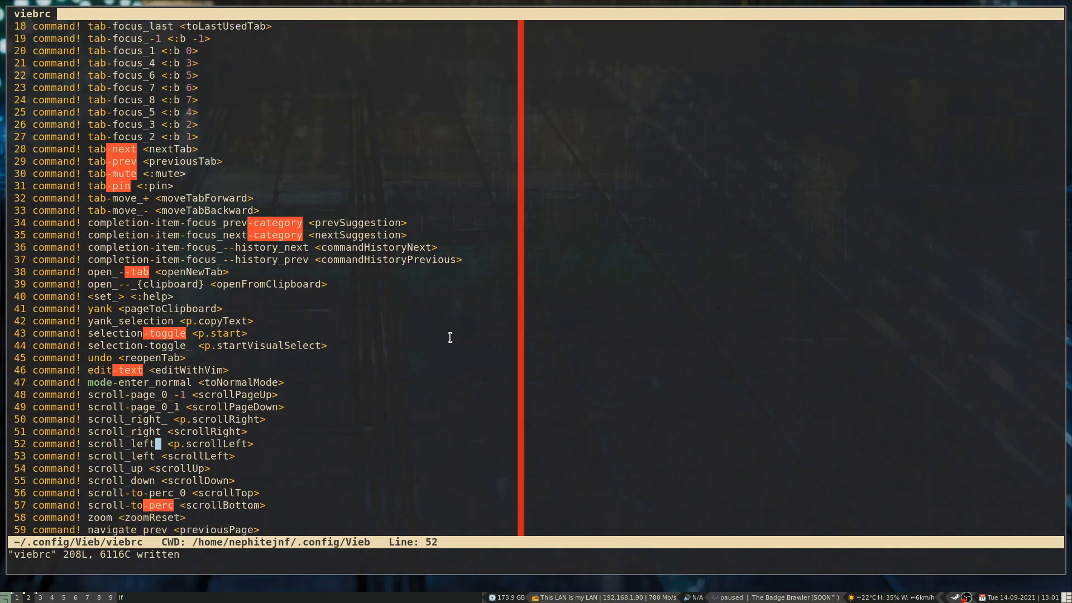
pyautogui.press('j')
pyautogui.press('j')
pyautogui.press('j')
pyautogui.press('j')
pyautogui.press('j')
pyautogui.press('j')
pyautogui.press('j')
pyautogui.press('j')
pyautogui.press('j')
pyautogui.press('j')
pyautogui.press('j')
pyautogui.press('j')
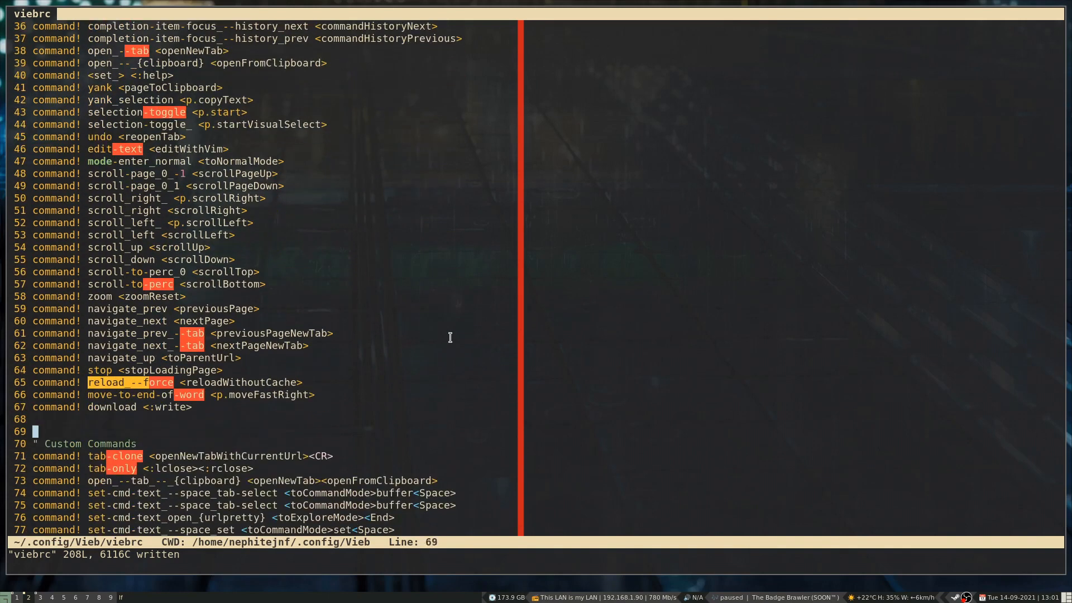
# Step: Review the Redundant Commands back up from download through the navigation, scrolling and selection commands to open_--tab
pyautogui.press('k')
pyautogui.press('k')
pyautogui.press('k')
pyautogui.press('k')
pyautogui.press('k')
pyautogui.press('k')
pyautogui.press('k')
pyautogui.press('k')
pyautogui.press('k')
pyautogui.press('k')
pyautogui.press('k')
pyautogui.press('k')
pyautogui.press('k')
pyautogui.press('k')
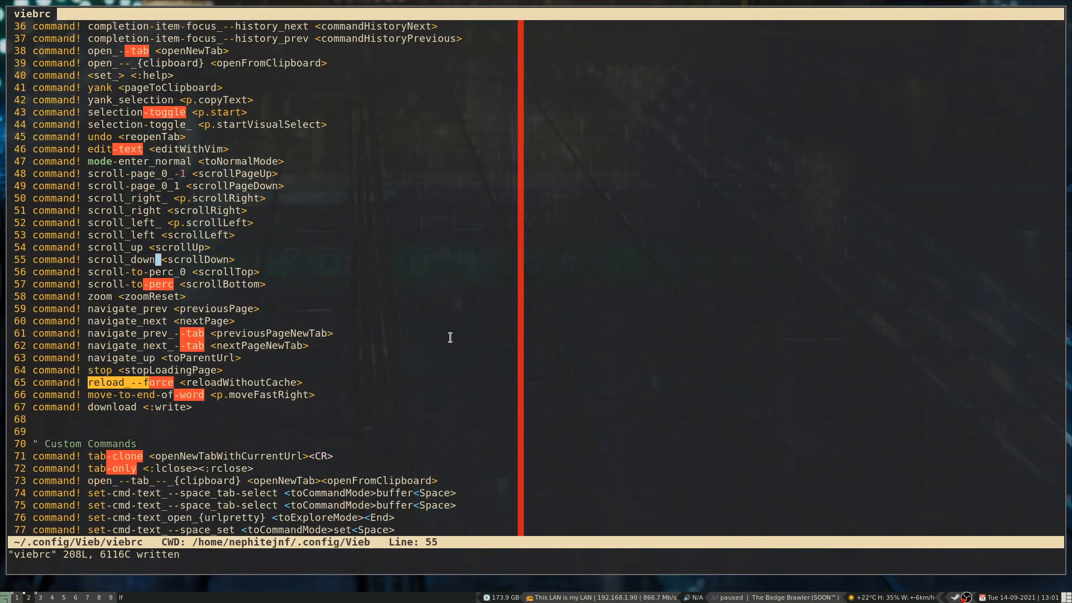
pyautogui.press('l')
pyautogui.press('l')
pyautogui.press('h')
pyautogui.press('h')
pyautogui.press('h')
pyautogui.press('k')
pyautogui.press('k')
pyautogui.press('h')
pyautogui.press('h')
pyautogui.press('h')
pyautogui.press('h')
pyautogui.press('k')
pyautogui.press('k')
pyautogui.press('k')
pyautogui.press('k')
pyautogui.press('k')
pyautogui.press('k')
pyautogui.press('k')
pyautogui.press('k')
pyautogui.press('k')
pyautogui.press('k')
pyautogui.press('k')
pyautogui.press('k')
pyautogui.press('k')
pyautogui.press('k')
pyautogui.press('k')
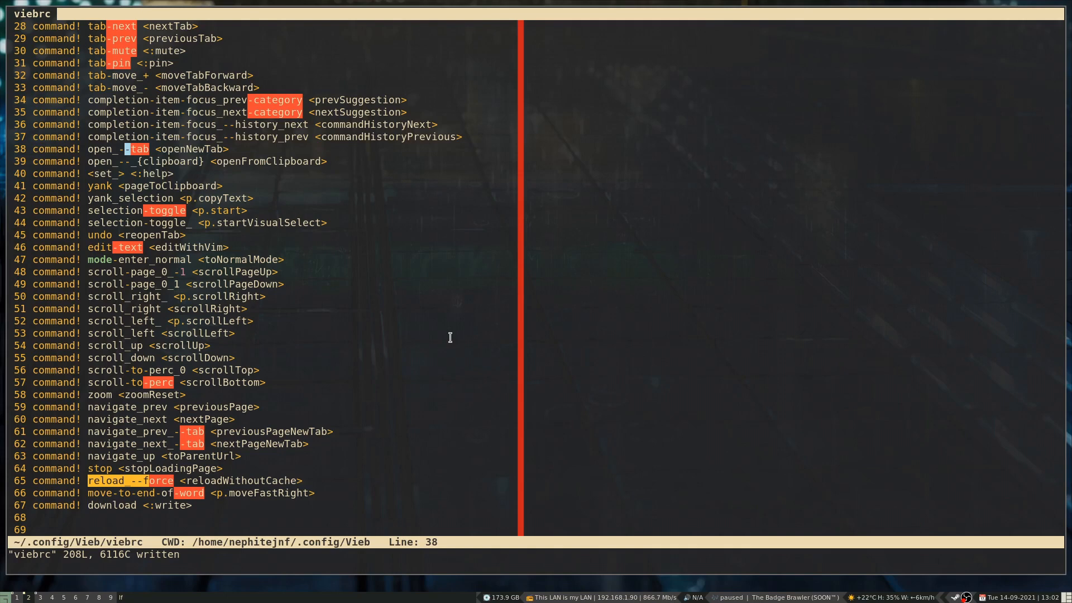
# Step: Examine the open_--tab command definition on line 38, moving the cursor between its name and the openNewTab action
pyautogui.press('h')
pyautogui.press('h')
pyautogui.press('h')
pyautogui.press('h')
pyautogui.press('h')
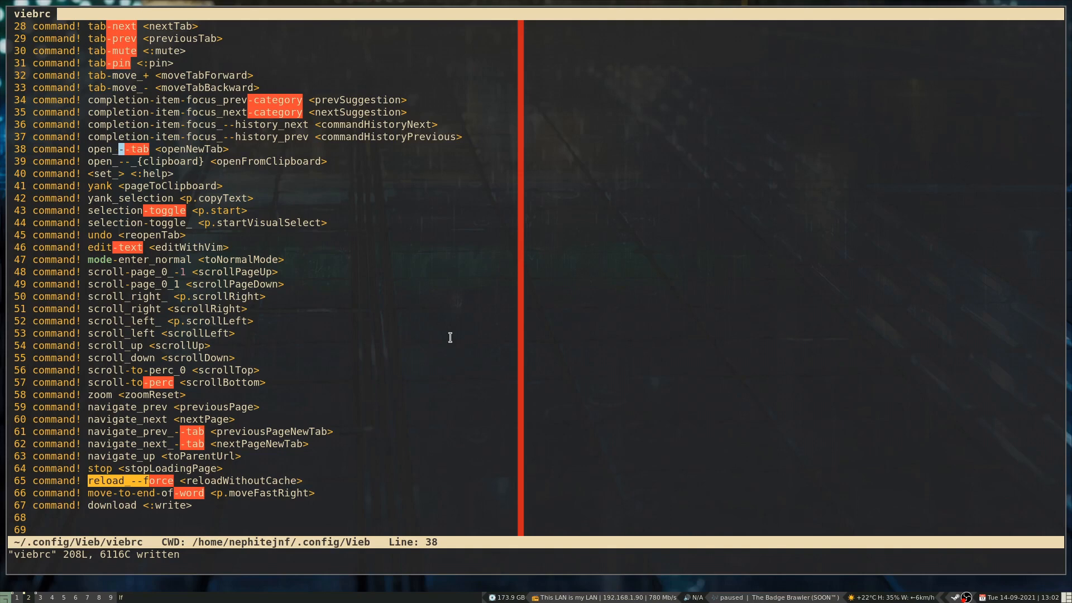
pyautogui.press('l')
pyautogui.press('l')
pyautogui.press('l')
pyautogui.press('l')
pyautogui.press('l')
pyautogui.press('l')
pyautogui.press('l')
pyautogui.press('l')
pyautogui.press('l')
pyautogui.press('l')
pyautogui.press('l')
pyautogui.press('l')
pyautogui.press('l')
pyautogui.press('l')
pyautogui.press('l')
pyautogui.press('l')
pyautogui.press('l')
pyautogui.press('l')
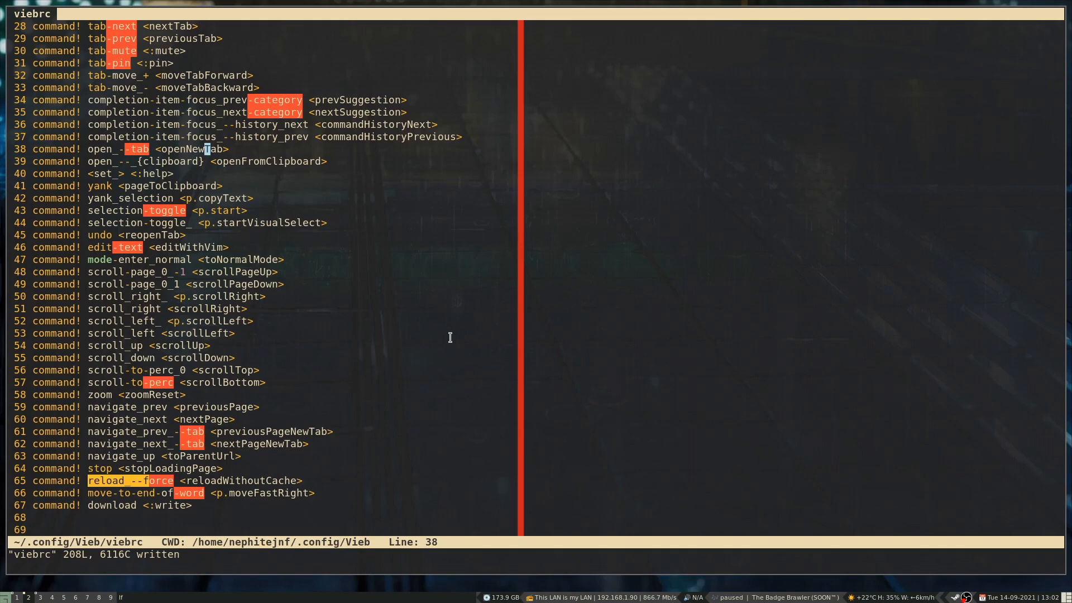
pyautogui.press('h')
pyautogui.press('h')
pyautogui.press('h')
pyautogui.press('h')
pyautogui.press('h')
pyautogui.press('h')
pyautogui.press('h')
pyautogui.press('h')
pyautogui.press('h')
pyautogui.press('h')
pyautogui.press('h')
pyautogui.press('h')
pyautogui.press('h')
pyautogui.press('h')
pyautogui.press('h')
# Step: Review the completion and tab commands from open_--tab back up to the blank line above the Redundant Commands heading
pyautogui.press('j')
pyautogui.press('k')
pyautogui.press('k')
pyautogui.press('k')
pyautogui.press('k')
pyautogui.press('k')
pyautogui.press('k')
pyautogui.press('k')
pyautogui.press('k')
pyautogui.press('k')
pyautogui.press('k')
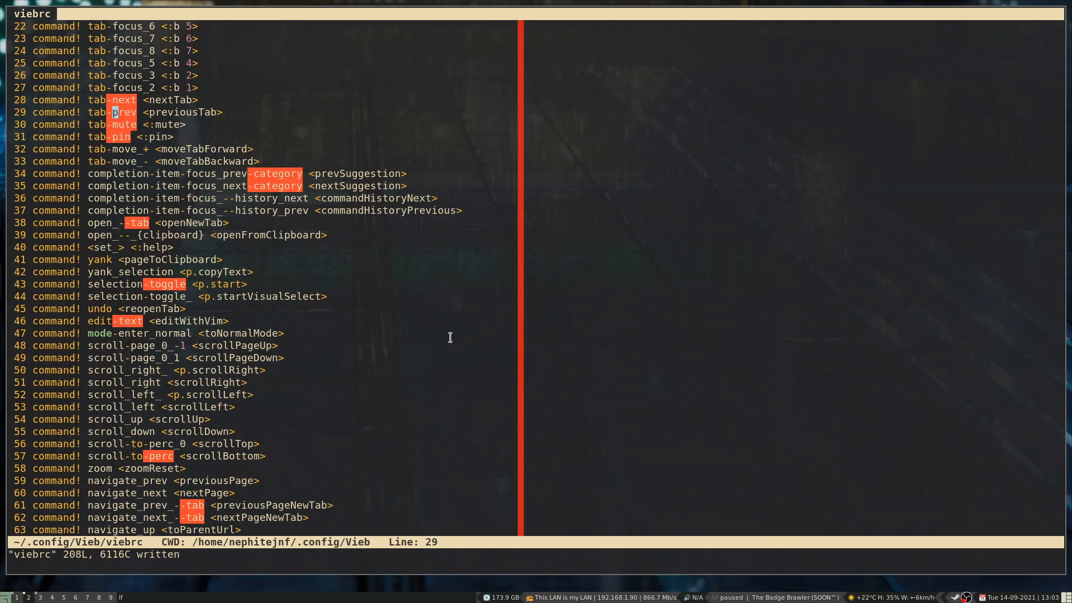
pyautogui.press('k')
pyautogui.press('k')
pyautogui.press('k')
pyautogui.press('k')
pyautogui.press('k')
pyautogui.press('k')
pyautogui.press('k')
pyautogui.press('k')
pyautogui.press('k')
pyautogui.press('k')
pyautogui.press('k')
pyautogui.press('k')
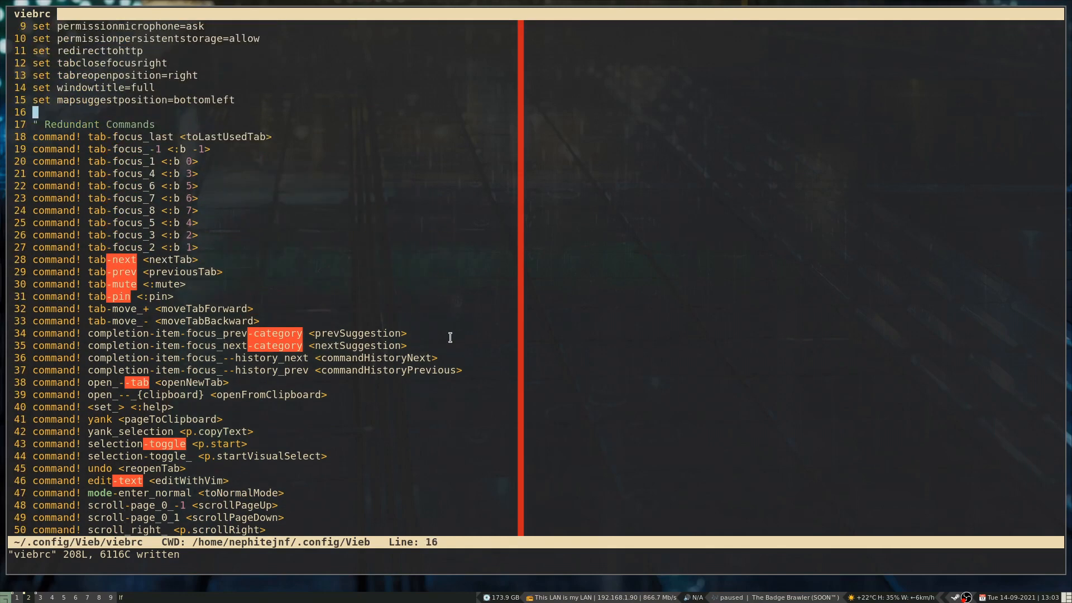
# Step: Examine the tab-focus commands at the start of the Redundant Commands section, moving along their names and the :b actions
pyautogui.press('j')
pyautogui.press('j')
pyautogui.press('j')
pyautogui.press('j')
pyautogui.press('k')
pyautogui.press('l')
pyautogui.press('l')
pyautogui.press('l')
pyautogui.press('l')
pyautogui.press('l')
pyautogui.press('l')
pyautogui.press('j')
pyautogui.press('j')
pyautogui.press('j')
pyautogui.press('j')
pyautogui.press('j')
pyautogui.press('j')
pyautogui.press('l')
pyautogui.press('l')
pyautogui.press('l')
pyautogui.press('l')
pyautogui.press('j')
pyautogui.press('k')
pyautogui.press('k')
# Step: Review the Redundant Commands from the tab-focus entries down through completion, open, yank and selection to scroll-to-perc on line 57
pyautogui.press('j')
pyautogui.press('j')
pyautogui.press('j')
pyautogui.press('j')
pyautogui.press('j')
pyautogui.press('j')
pyautogui.press('j')
pyautogui.press('j')
pyautogui.press('j')
pyautogui.press('j')
pyautogui.press('j')
pyautogui.press('j')
pyautogui.press('j')
pyautogui.press('j')
pyautogui.press('j')
pyautogui.press('j')
pyautogui.press('j')
pyautogui.press('j')
pyautogui.press('j')
pyautogui.press('j')
pyautogui.press('j')
pyautogui.press('j')
pyautogui.press('j')
pyautogui.press('j')
pyautogui.press('j')
pyautogui.press('j')
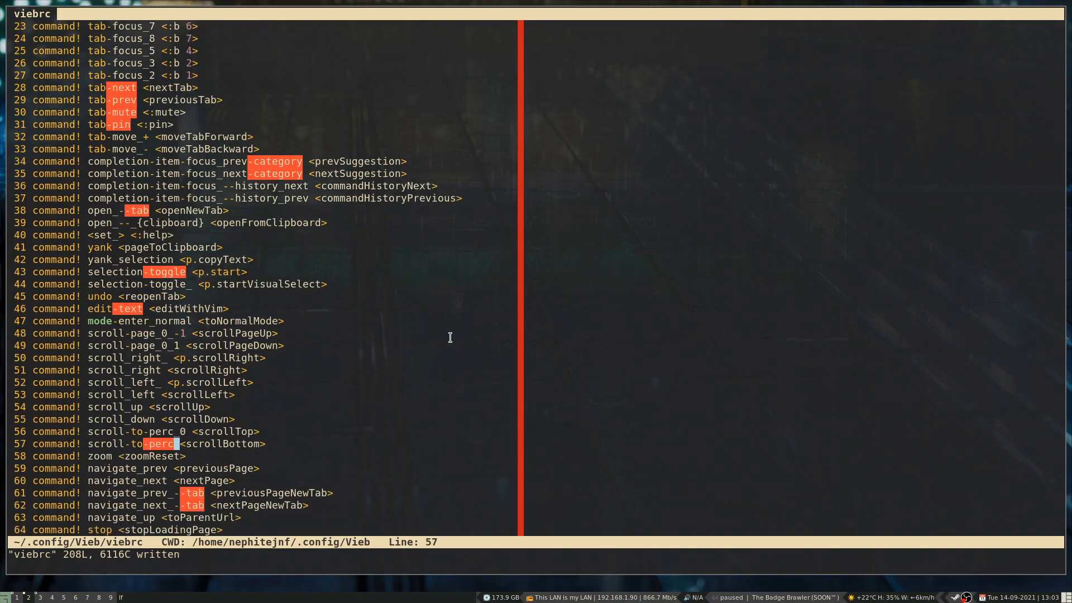
# Step: Review the rest of the Redundant Commands and the Custom Commands down to rl-end-of-line on line 88
pyautogui.press('j')
pyautogui.press('j')
pyautogui.press('j')
pyautogui.press('j')
pyautogui.press('j')
pyautogui.press('j')
pyautogui.press('j')
pyautogui.press('j')
pyautogui.press('j')
pyautogui.press('j')
pyautogui.press('j')
pyautogui.press('j')
pyautogui.press('j')
pyautogui.press('j')
pyautogui.press('j')
pyautogui.press('j')
pyautogui.press('j')
pyautogui.press('j')
pyautogui.press('j')
pyautogui.press('j')
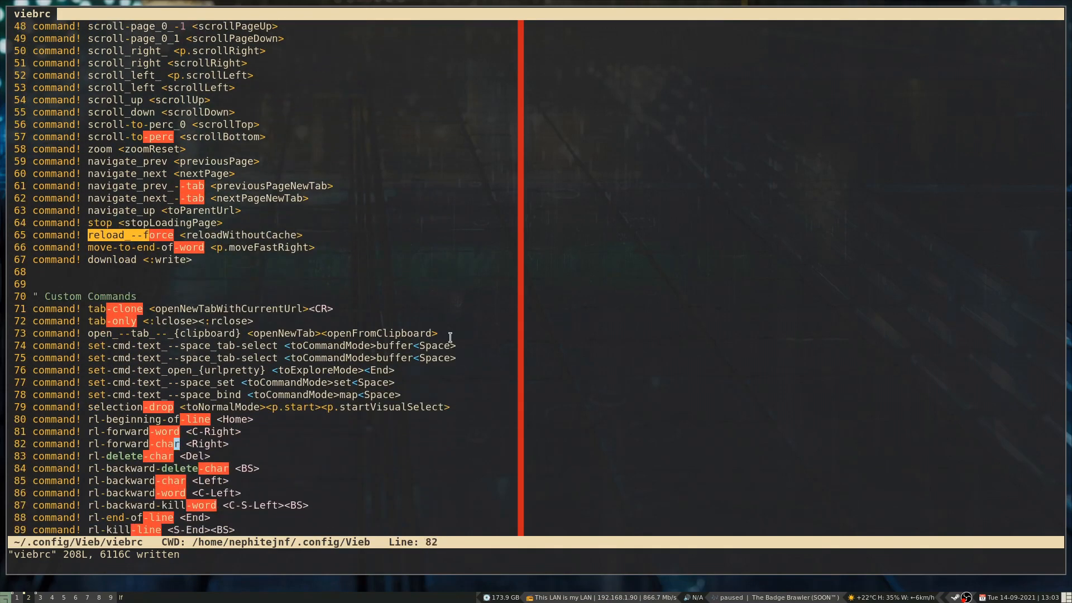
pyautogui.press('j')
pyautogui.press('j')
pyautogui.press('j')
pyautogui.press('j')
pyautogui.press('j')
pyautogui.press('j')
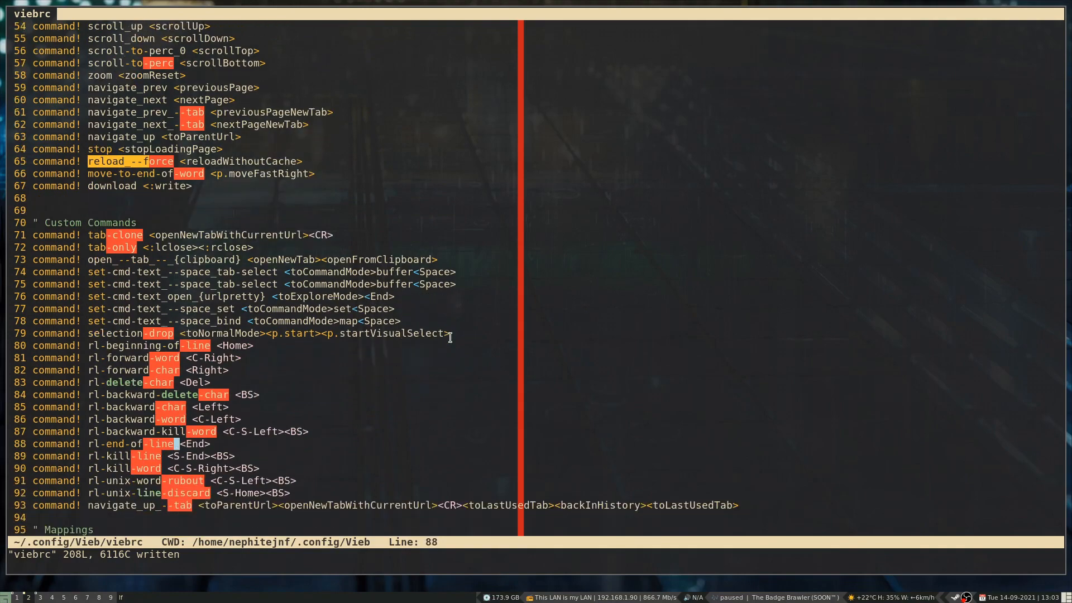
# Step: Switch to Vieb and bring up the GitHub tab showing the qutebrowser example configuration
pyautogui.press('super+3')
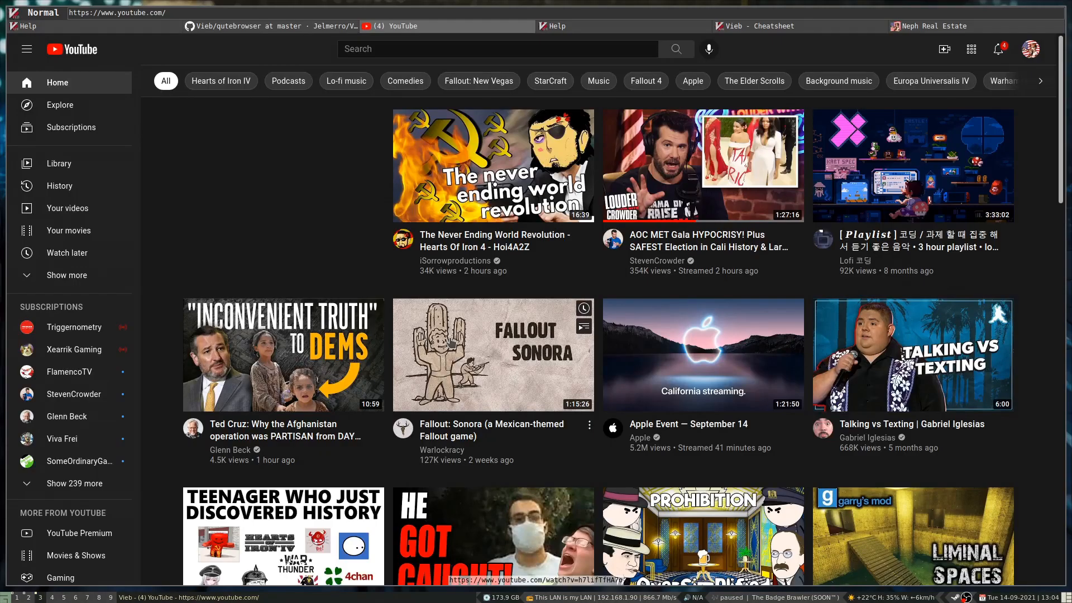
pyautogui.hotkey('shift', 'j')
pyautogui.hotkey('shift', 'j')
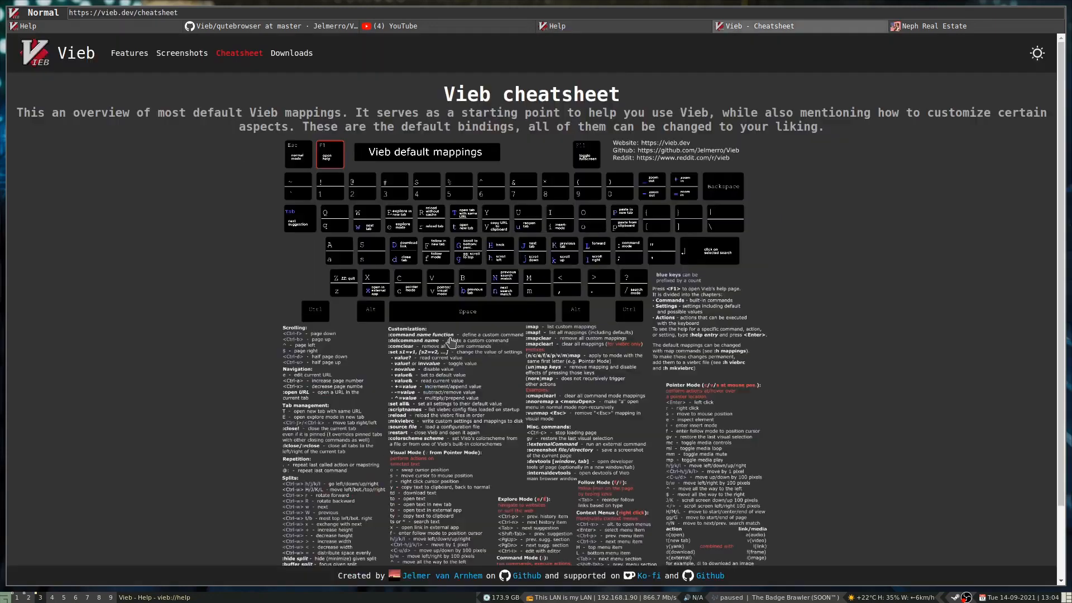
pyautogui.hotkey('shift', 'j')
pyautogui.hotkey('shift', 'j')
pyautogui.hotkey('shift', 'j')
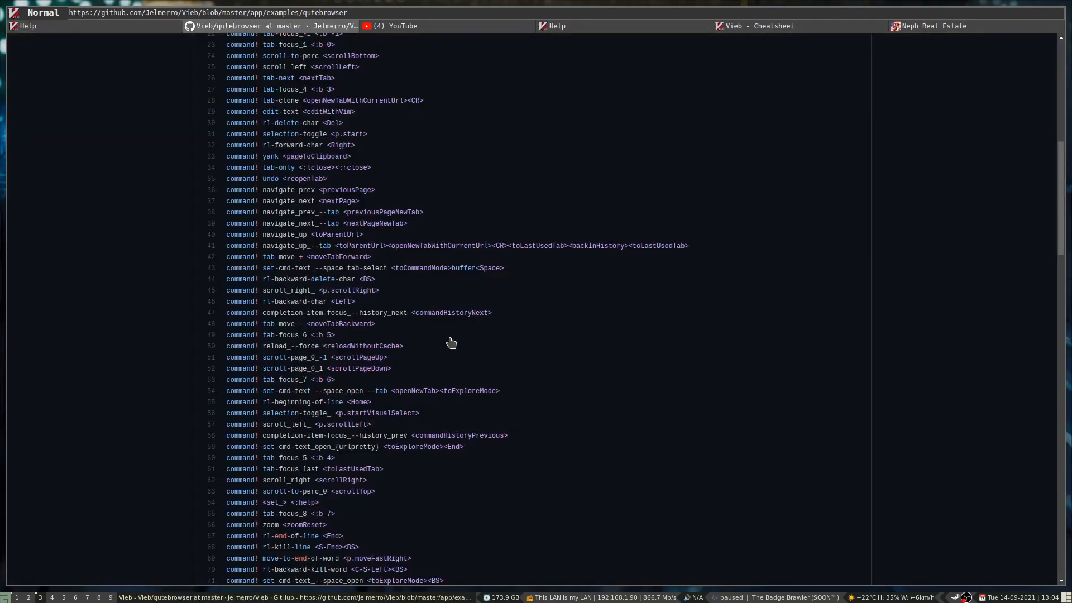
# Step: Look through the unsorted command definitions in the qutebrowser example, and return to viebrc in the text editor
pyautogui.scroll(-3, 451, 343)
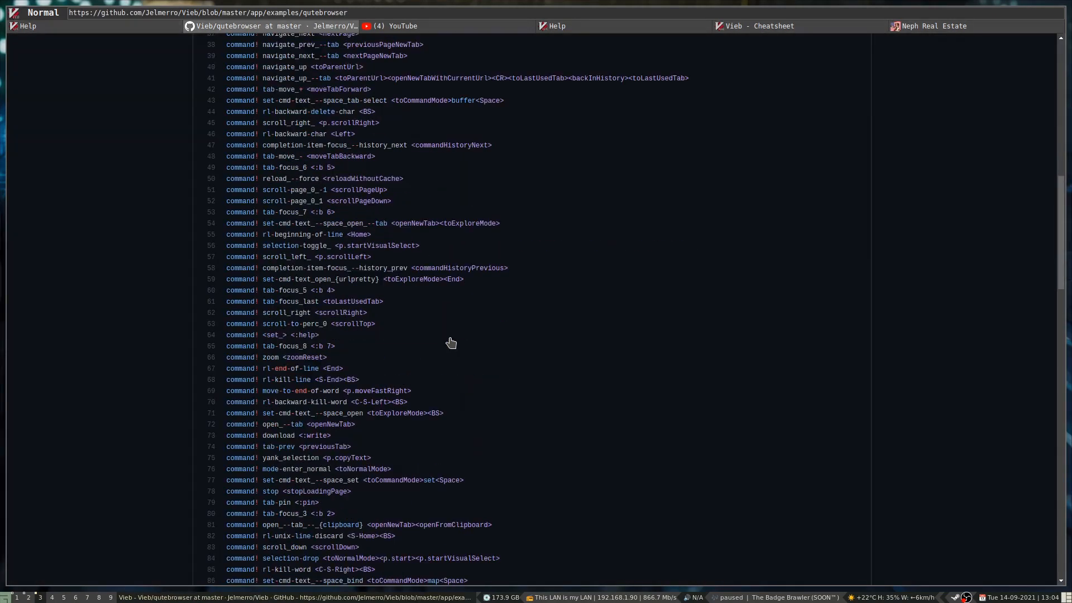
pyautogui.press('j')
pyautogui.press('k')
pyautogui.press('k')
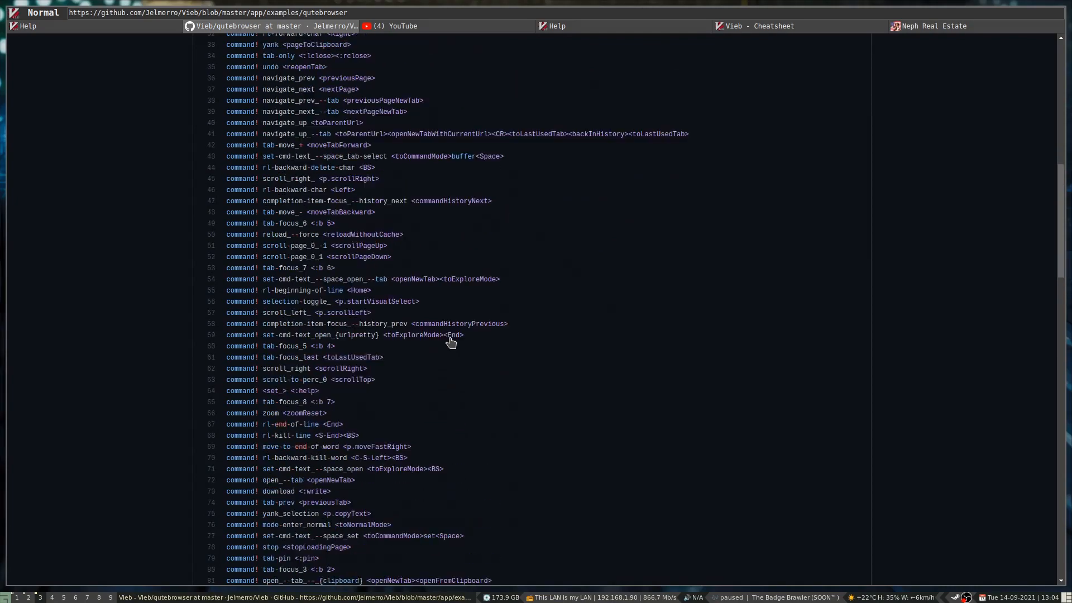
pyautogui.press('j')
pyautogui.press('super+2')
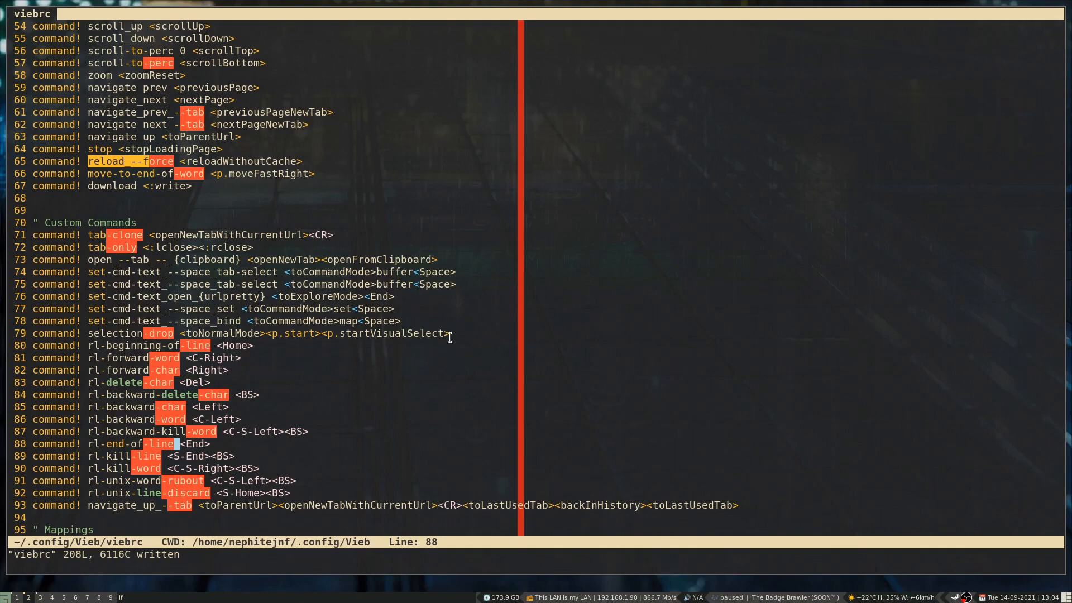
# Step: Review the Custom Commands in viebrc from rl-end-of-line back up toward the end of the Redundant Commands
pyautogui.press('k')
pyautogui.press('k')
pyautogui.press('k')
pyautogui.press('k')
pyautogui.press('k')
pyautogui.press('k')
pyautogui.press('k')
pyautogui.press('k')
pyautogui.press('k')
pyautogui.press('k')
pyautogui.press('k')
pyautogui.press('k')
pyautogui.press('k')
pyautogui.press('k')
pyautogui.press('k')
pyautogui.press('k')
pyautogui.press('k')
pyautogui.press('k')
pyautogui.press('k')
pyautogui.press('k')
pyautogui.press('k')
pyautogui.press('k')
# Step: Cut the open_--tab_--_{clipboard} command on line 73 out of the Custom Commands section
pyautogui.press('j')
pyautogui.press('j')
pyautogui.press('j')
pyautogui.press('j')
pyautogui.press('j')
pyautogui.press('j')
pyautogui.press('j')
pyautogui.press('j')
pyautogui.press('j')
pyautogui.press('j')
pyautogui.press('j')
pyautogui.press('j')
pyautogui.press('j')
pyautogui.press('j')
pyautogui.press('j')
pyautogui.press('j')
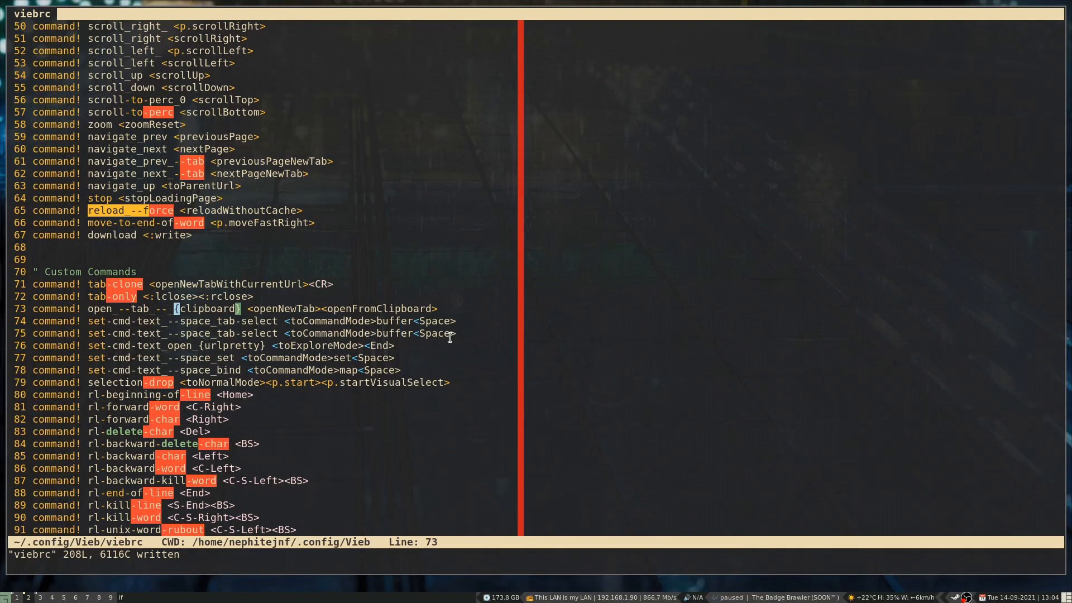
pyautogui.press('d')
pyautogui.press('d')
# Step: Paste the cut open_--tab_--_{clipboard} command into the Redundant Commands section, directly below the open_--_{clipboard} line
pyautogui.press('k')
pyautogui.press('k')
pyautogui.press('k')
pyautogui.press('k')
pyautogui.press('k')
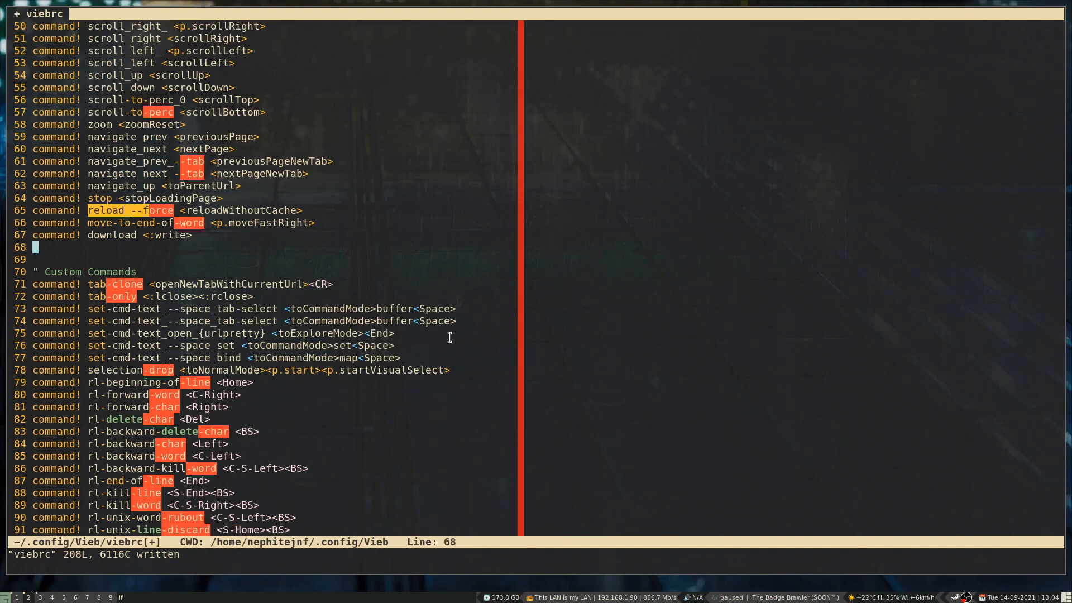
pyautogui.press('k')
pyautogui.press('k')
pyautogui.press('k')
pyautogui.press('k')
pyautogui.press('k')
pyautogui.press('k')
pyautogui.press('k')
pyautogui.press('k')
pyautogui.press('k')
pyautogui.press('k')
pyautogui.press('k')
pyautogui.press('k')
pyautogui.press('k')
pyautogui.press('k')
pyautogui.press('k')
pyautogui.press('k')
pyautogui.press('k')
pyautogui.press('k')
pyautogui.press('k')
pyautogui.press('k')
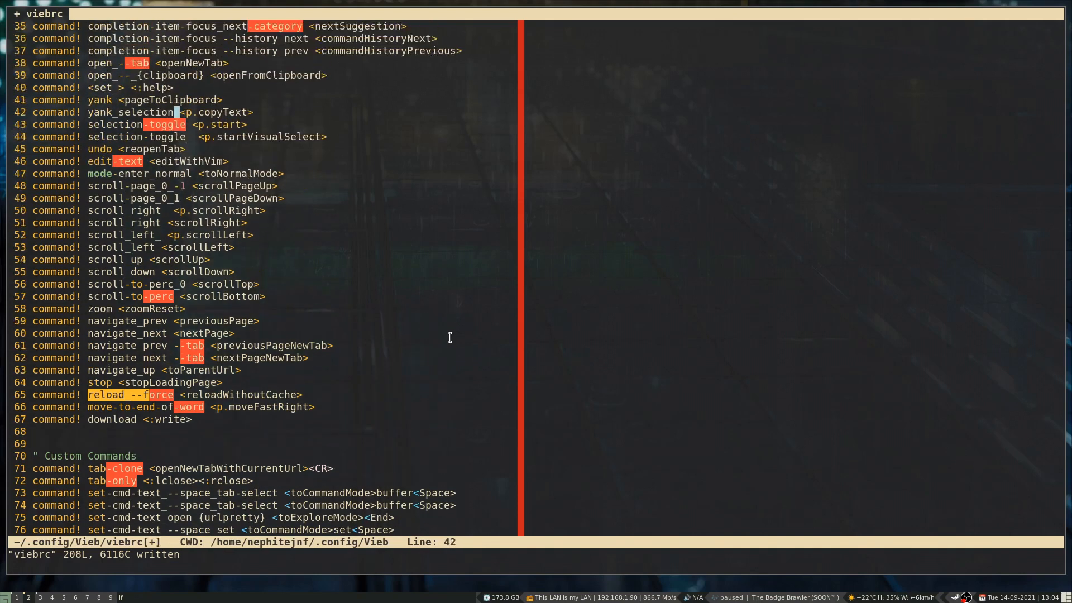
pyautogui.press('k')
pyautogui.press('k')
pyautogui.press('k')
pyautogui.press('k')
pyautogui.press('k')
pyautogui.press('k')
pyautogui.press('k')
pyautogui.press('k')
pyautogui.press('k')
pyautogui.press('k')
pyautogui.press('k')
pyautogui.press('k')
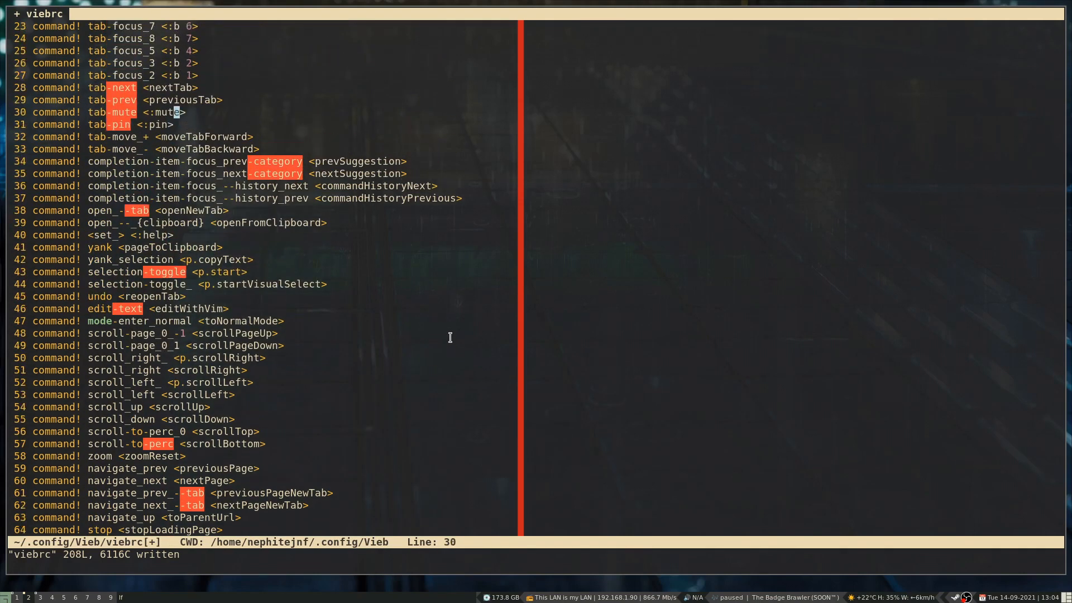
pyautogui.press('k')
pyautogui.press('k')
pyautogui.press('k')
pyautogui.press('k')
pyautogui.press('k')
pyautogui.press('k')
pyautogui.press('k')
pyautogui.press('k')
pyautogui.press('k')
pyautogui.press('k')
pyautogui.press('k')
pyautogui.press('k')
pyautogui.press('k')
pyautogui.press('j')
pyautogui.press('j')
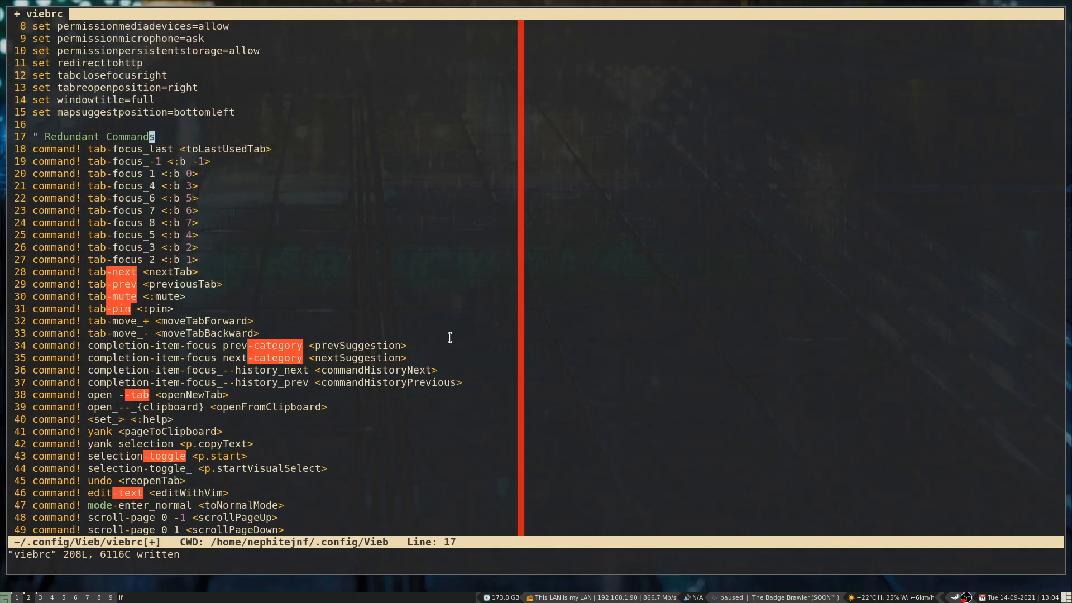
pyautogui.press('j')
pyautogui.press('j')
pyautogui.press('j')
pyautogui.press('j')
pyautogui.press('j')
pyautogui.press('j')
pyautogui.press('j')
pyautogui.press('j')
pyautogui.press('j')
pyautogui.press('j')
pyautogui.press('j')
pyautogui.press('j')
pyautogui.press('j')
pyautogui.press('j')
pyautogui.press('j')
pyautogui.press('j')
pyautogui.press('j')
pyautogui.press('j')
pyautogui.press('j')
pyautogui.press('j')
pyautogui.press('j')
pyautogui.press('j')
pyautogui.press('p')
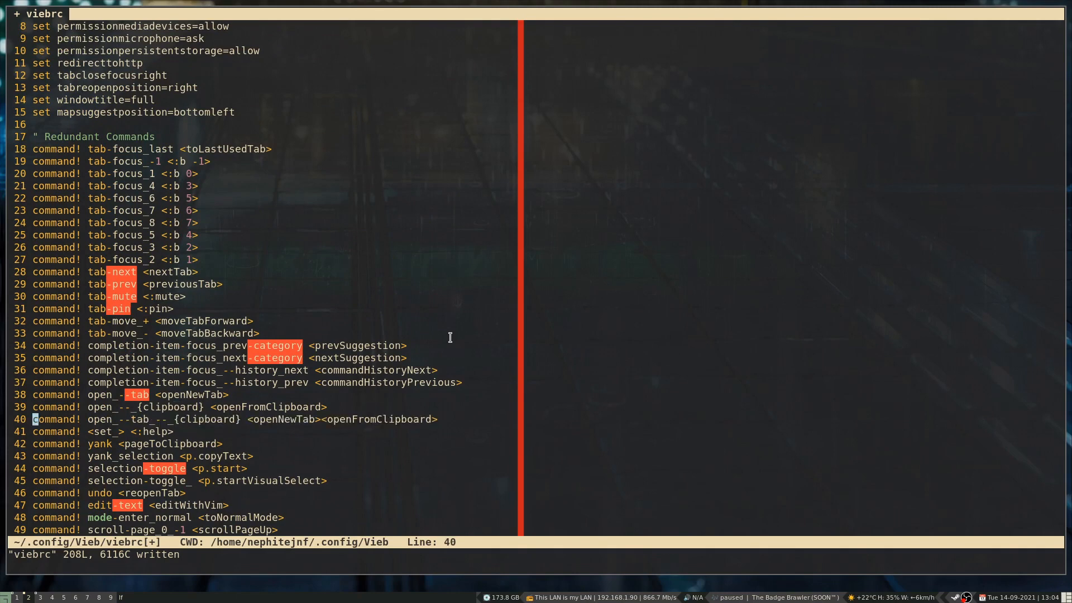
# Step: Search viebrc for open_--tab_-- and go to where the Pp mapping on line 166 uses it
pyautogui.press('/')
pyautogui.write('open')
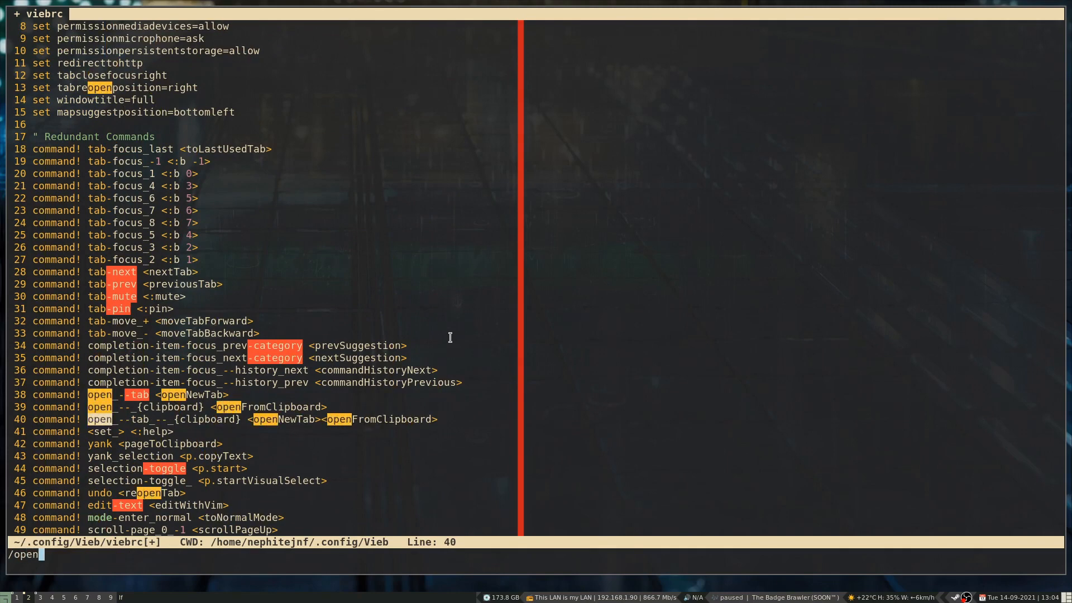
pyautogui.write('_')
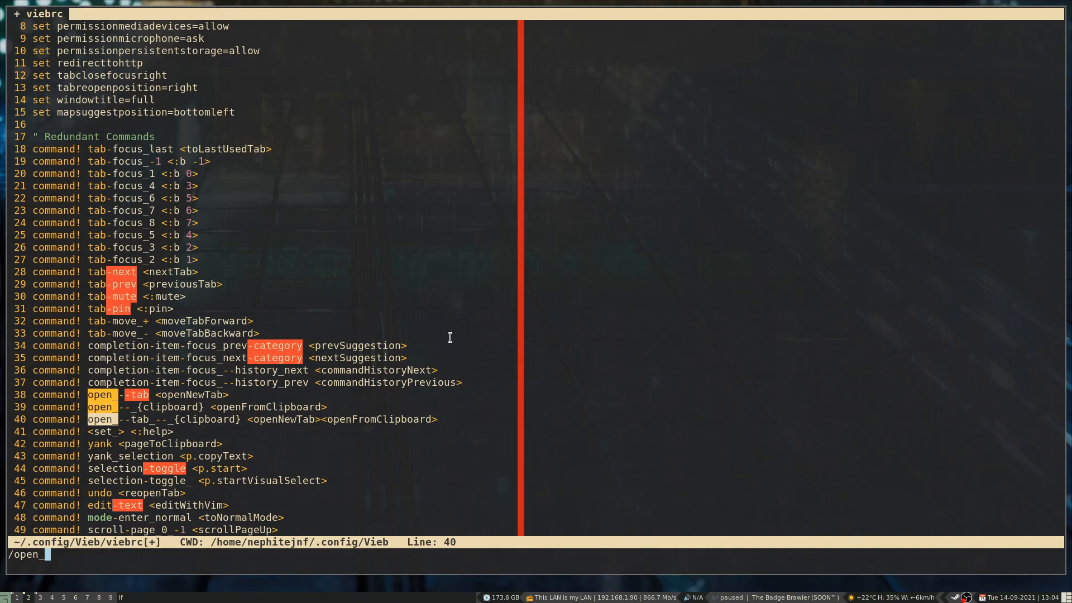
pyautogui.write('--ta')
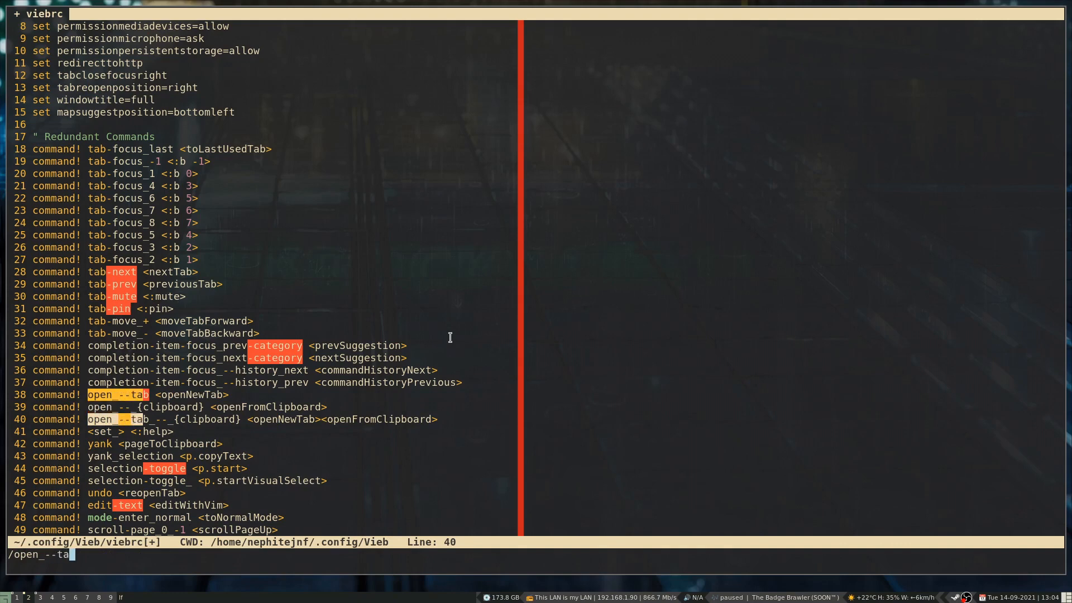
pyautogui.write('b_')
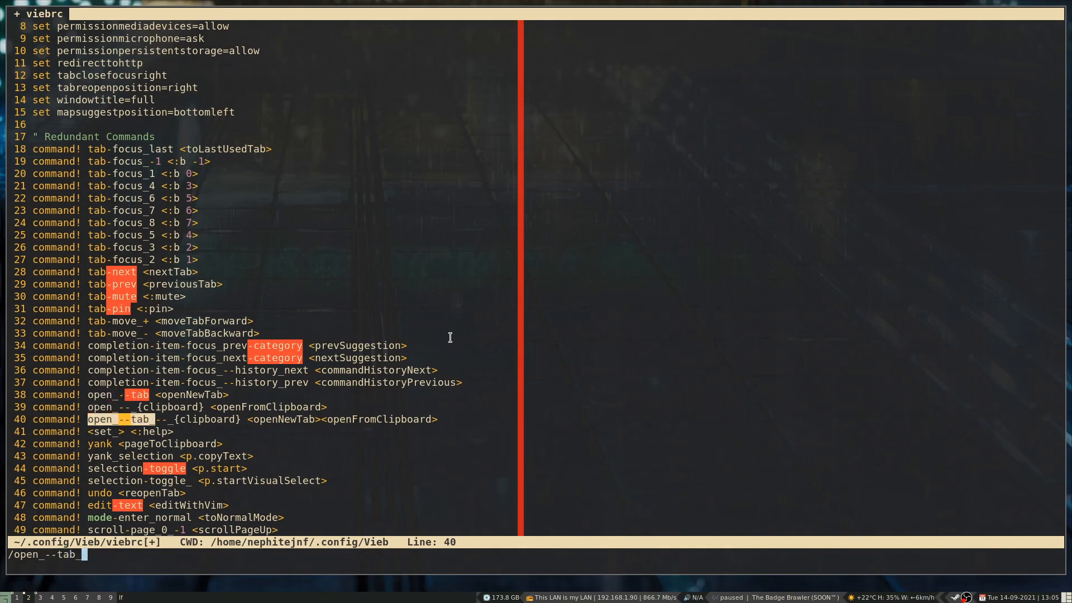
pyautogui.write('--')
pyautogui.press('Return')
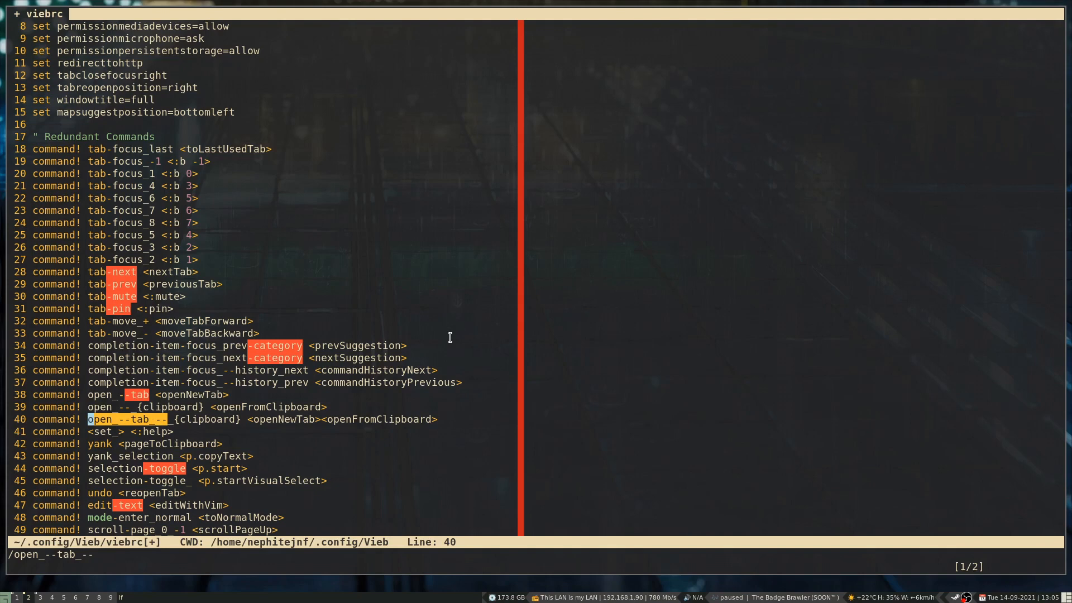
pyautogui.press('n')
pyautogui.press('n')
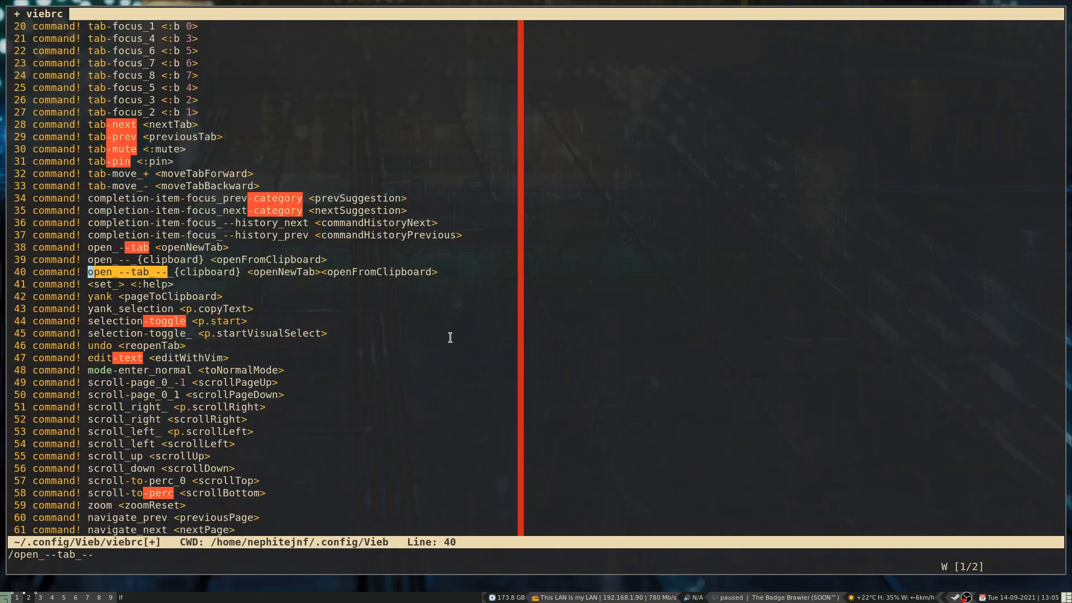
pyautogui.press('n')
pyautogui.press('h')
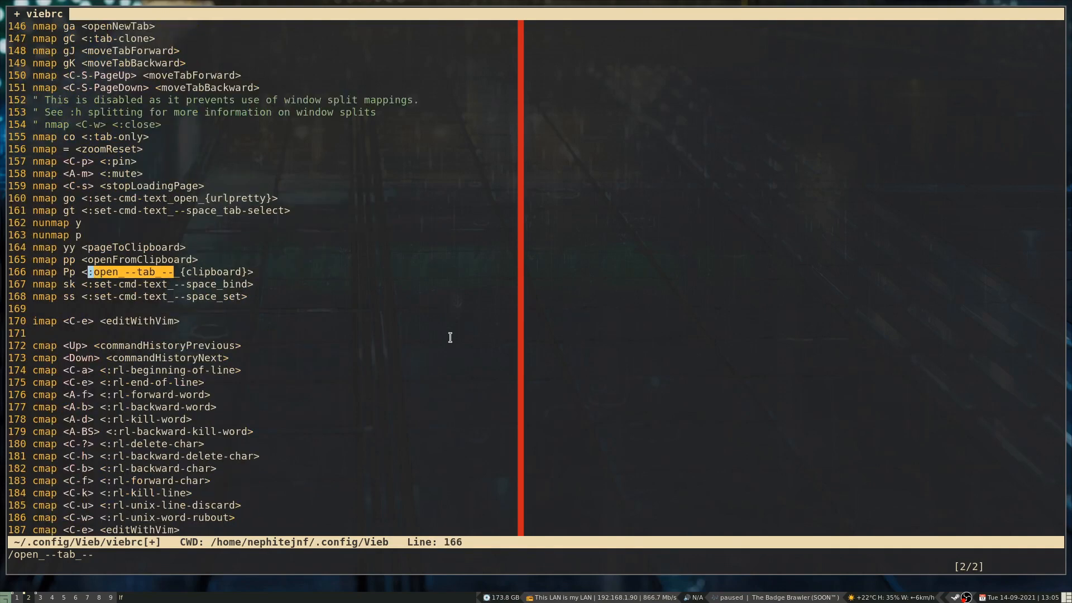
# Step: Change the Pp mapping's action to <openNewTab><openFromClipboard> and save viebrc
pyautogui.press('c')
pyautogui.press('$')
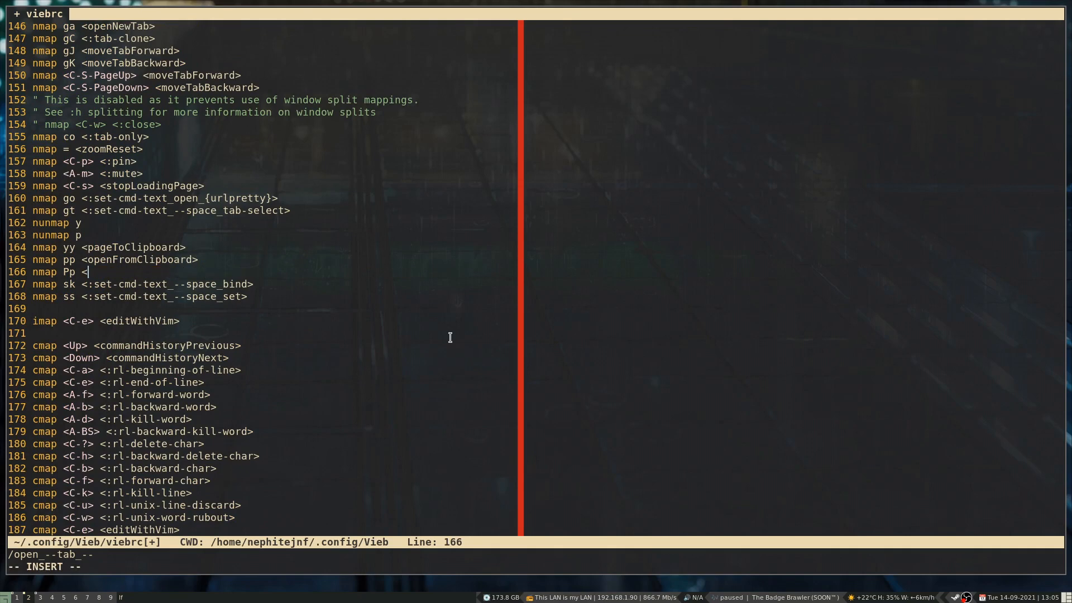
pyautogui.write('openNewTab><openFromClipob')
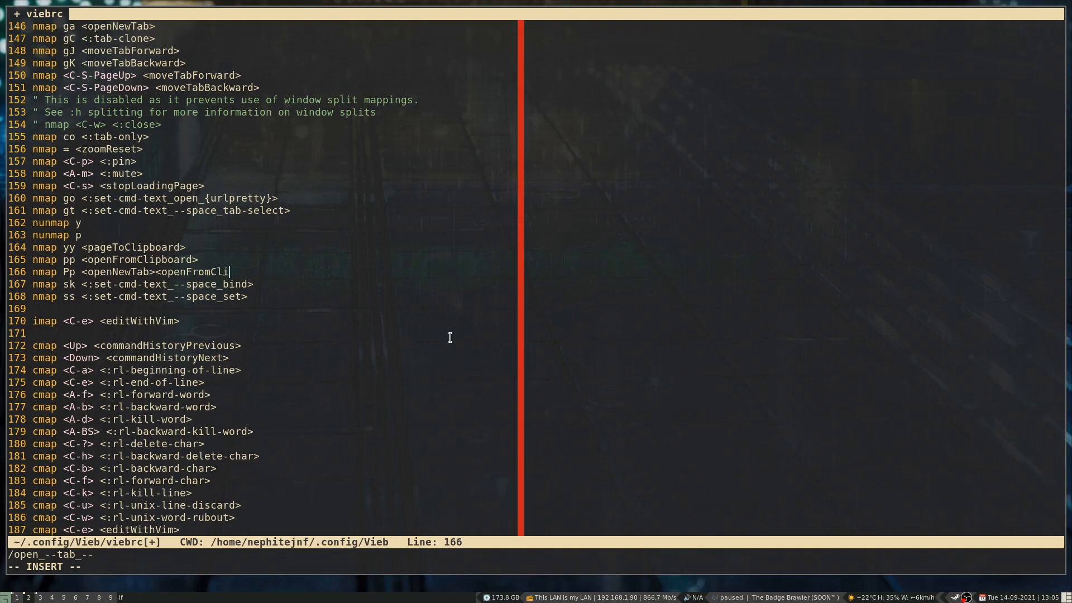
pyautogui.press('BackSpace')
pyautogui.press('BackSpace')
pyautogui.write('board>')
pyautogui.press('Escape')
pyautogui.press('j')
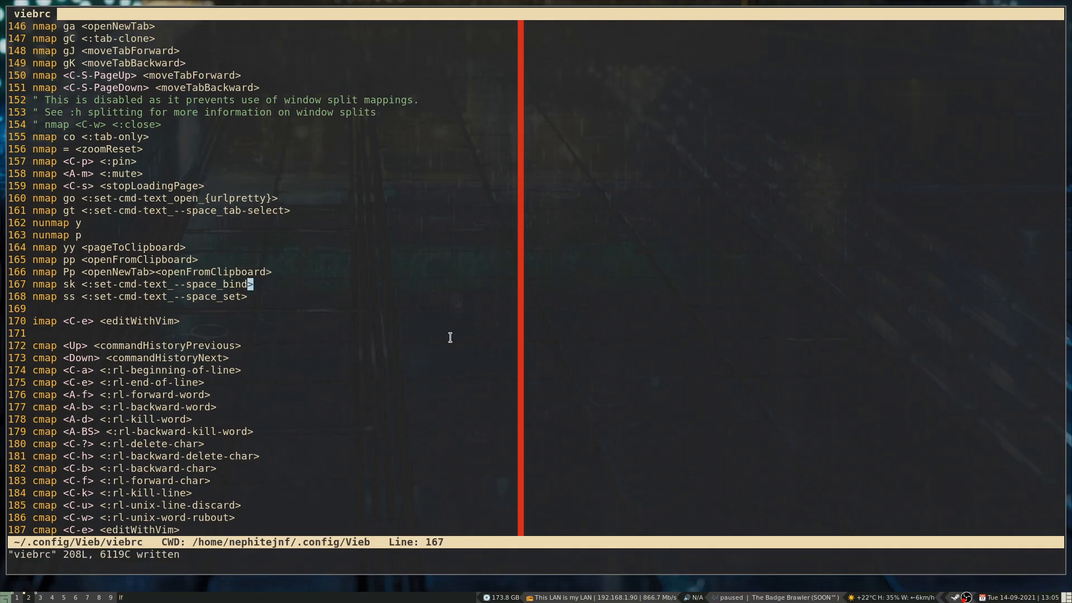
# Step: Look through the cmap mappings in viebrc down to the editWithVim entry, and return to the Pp mapping on line 166
pyautogui.press('j')
pyautogui.press('j')
pyautogui.press('j')
pyautogui.press('j')
pyautogui.press('j')
pyautogui.press('j')
pyautogui.press('j')
pyautogui.press('j')
pyautogui.press('j')
pyautogui.press('j')
pyautogui.press('j')
pyautogui.press('j')
pyautogui.press('j')
pyautogui.press('j')
pyautogui.press('j')
pyautogui.press('j')
pyautogui.press('j')
pyautogui.press('j')
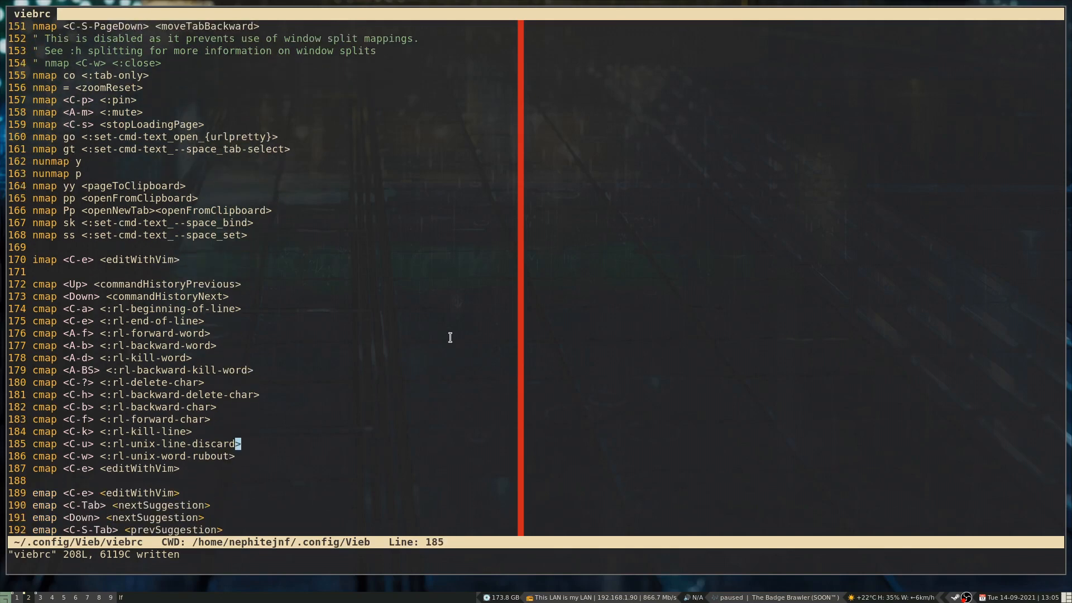
pyautogui.press('j')
pyautogui.press('j')
pyautogui.press('k')
pyautogui.press('k')
pyautogui.press('k')
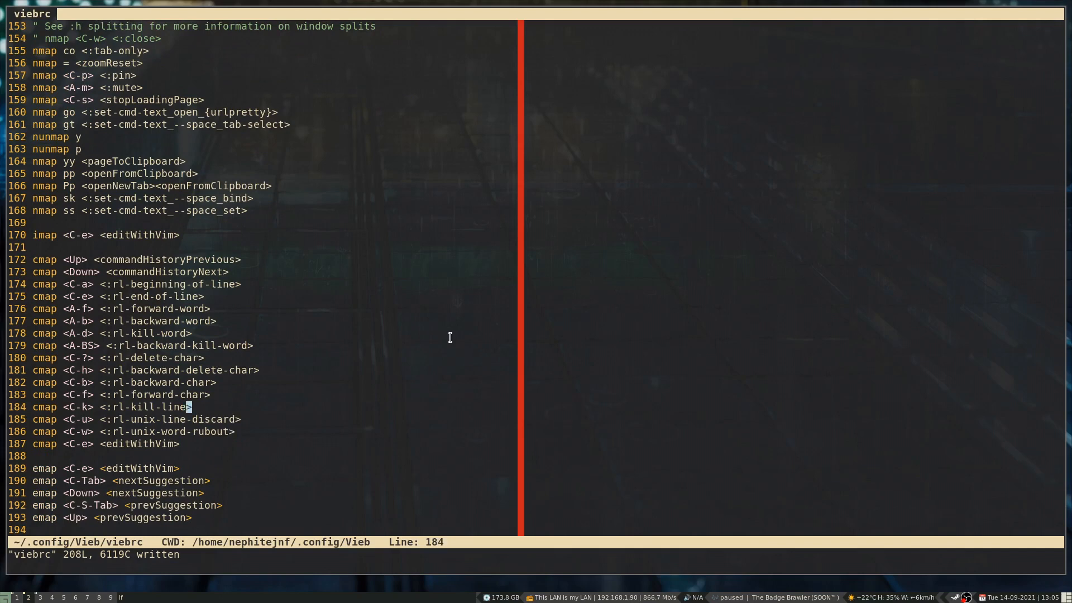
pyautogui.press('k')
pyautogui.press('k')
pyautogui.press('k')
pyautogui.press('k')
pyautogui.press('k')
pyautogui.press('k')
pyautogui.press('k')
pyautogui.press('k')
pyautogui.press('k')
pyautogui.press('k')
pyautogui.press('k')
pyautogui.press('k')
pyautogui.press('k')
pyautogui.press('k')
pyautogui.press('k')
pyautogui.press('k')
pyautogui.press('k')
pyautogui.press('k')
pyautogui.press('k')
pyautogui.press('j')
pyautogui.press('h')
pyautogui.press('h')
pyautogui.press('h')
pyautogui.press('h')
pyautogui.press('h')
pyautogui.press('h')
pyautogui.press('h')
pyautogui.press('h')
pyautogui.press('h')
pyautogui.press('h')
pyautogui.press('h')
pyautogui.press('h')
pyautogui.press('h')
pyautogui.press('h')
pyautogui.press('h')
pyautogui.press('h')
pyautogui.press('h')
pyautogui.press('h')
pyautogui.press('h')
pyautogui.press('h')
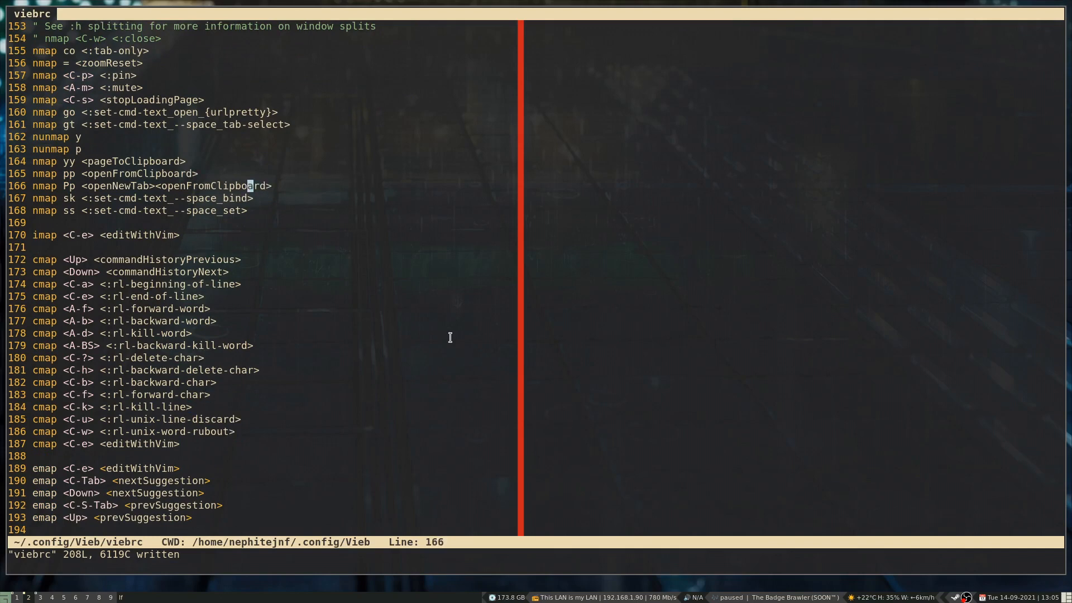
# Step: Examine the yy, pp and Pp clipboard mappings and the unmapped y and p keys around line 165
pyautogui.press('h')
pyautogui.press('h')
pyautogui.press('h')
pyautogui.press('h')
pyautogui.press('h')
pyautogui.press('h')
pyautogui.press('h')
pyautogui.press('h')
pyautogui.press('h')
pyautogui.press('h')
pyautogui.press('k')
pyautogui.press('k')
pyautogui.press('k')
pyautogui.press('j')
pyautogui.press('j')
pyautogui.press('k')
pyautogui.press('j')
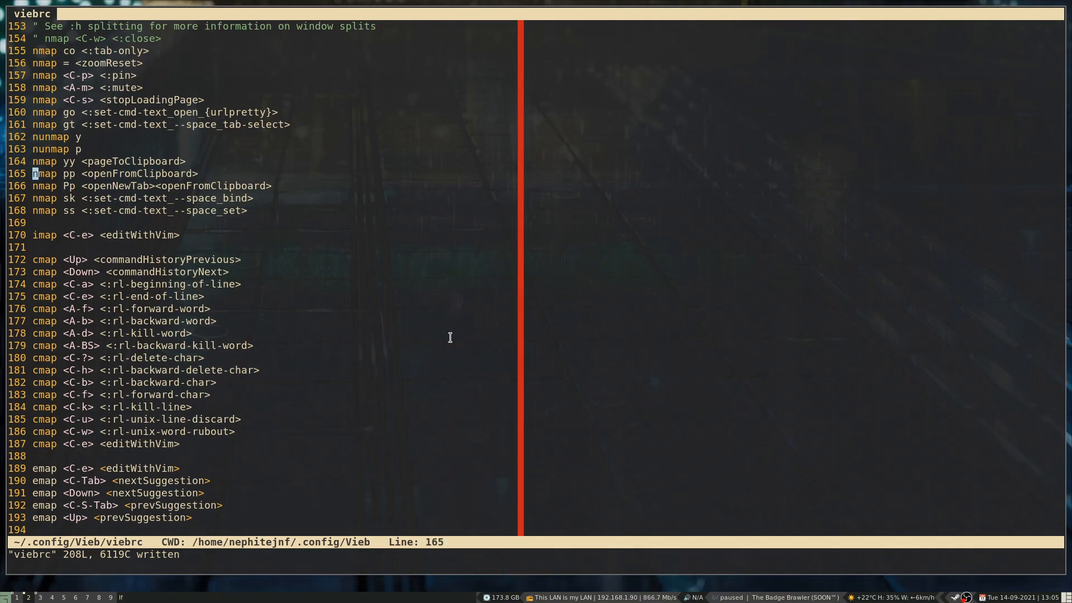
pyautogui.press('k')
pyautogui.press('k')
pyautogui.press('k')
# Step: Look through the imap, cmap and emap mappings in viebrc down to the smap editWithVim entry on line 195
pyautogui.press('j')
pyautogui.press('j')
pyautogui.press('j')
pyautogui.press('j')
pyautogui.press('j')
pyautogui.press('j')
pyautogui.press('j')
pyautogui.press('j')
pyautogui.press('j')
pyautogui.press('j')
pyautogui.press('j')
pyautogui.press('j')
pyautogui.press('j')
pyautogui.press('j')
pyautogui.press('j')
pyautogui.press('j')
pyautogui.press('j')
pyautogui.press('j')
pyautogui.press('j')
pyautogui.press('j')
pyautogui.press('j')
pyautogui.press('j')
pyautogui.press('j')
pyautogui.press('j')
pyautogui.press('j')
pyautogui.press('j')
pyautogui.press('j')
pyautogui.press('j')
pyautogui.press('j')
pyautogui.press('j')
pyautogui.press('j')
pyautogui.press('j')
pyautogui.press('j')
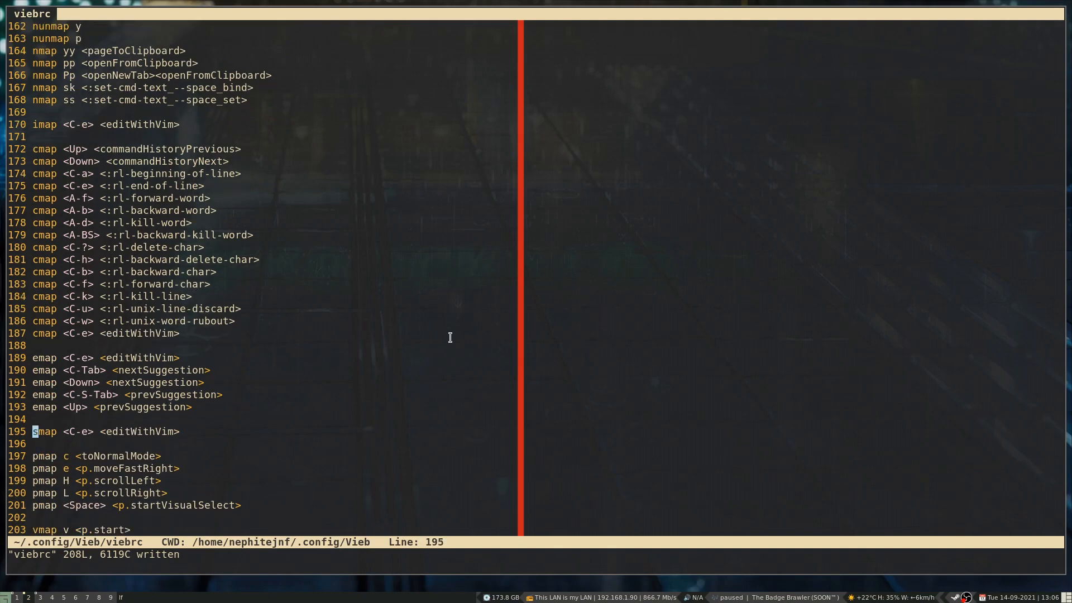
# Step: Switch to Vieb to view the mode list on its Help page, and return to viebrc in the editor
pyautogui.press('super+3')
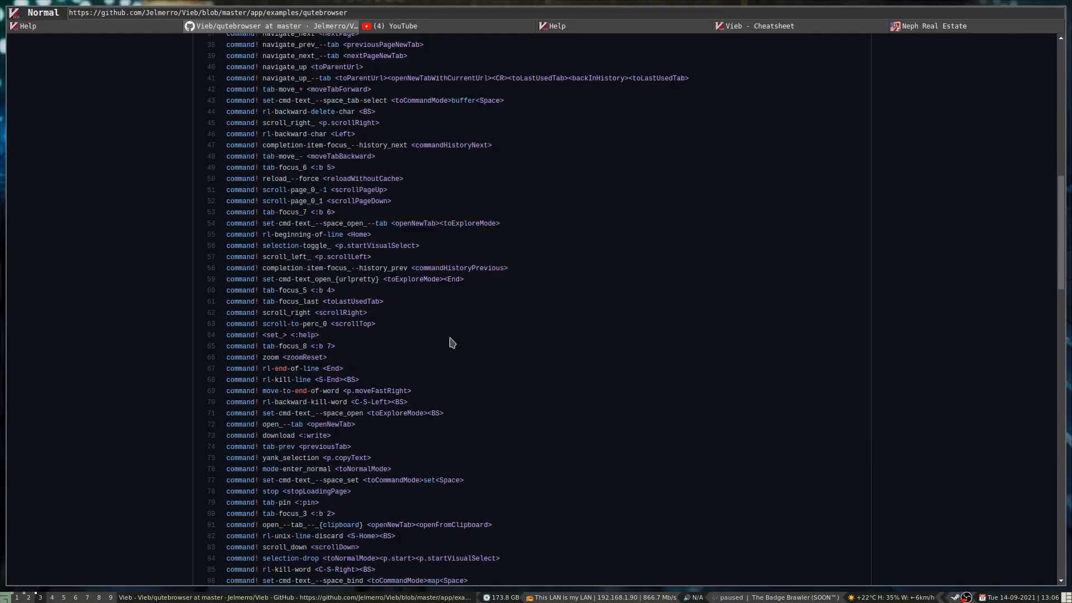
pyautogui.press('w')
pyautogui.press('w')
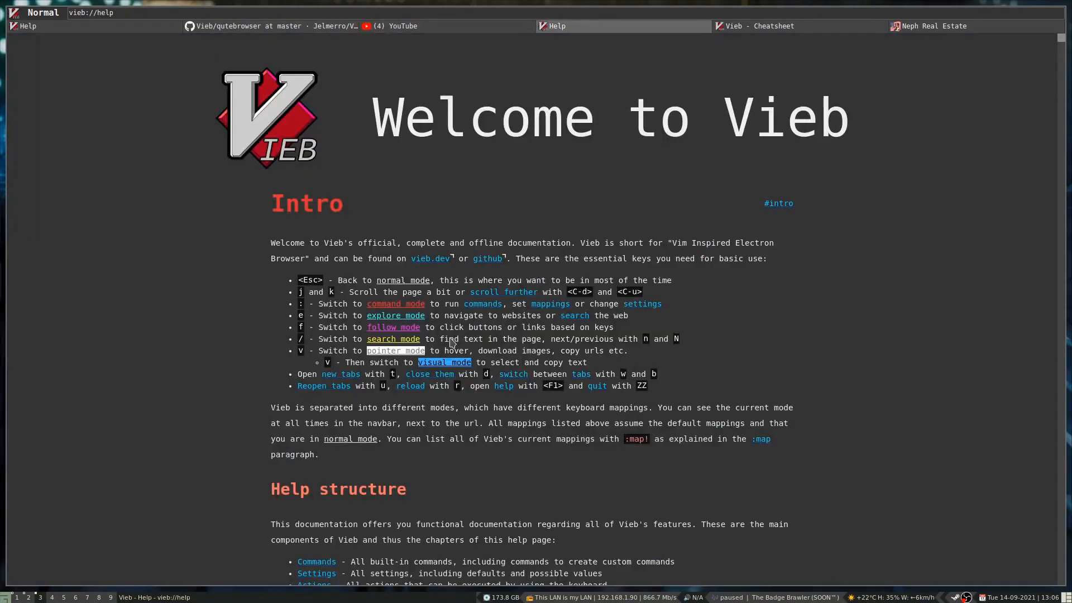
pyautogui.press('super+2')
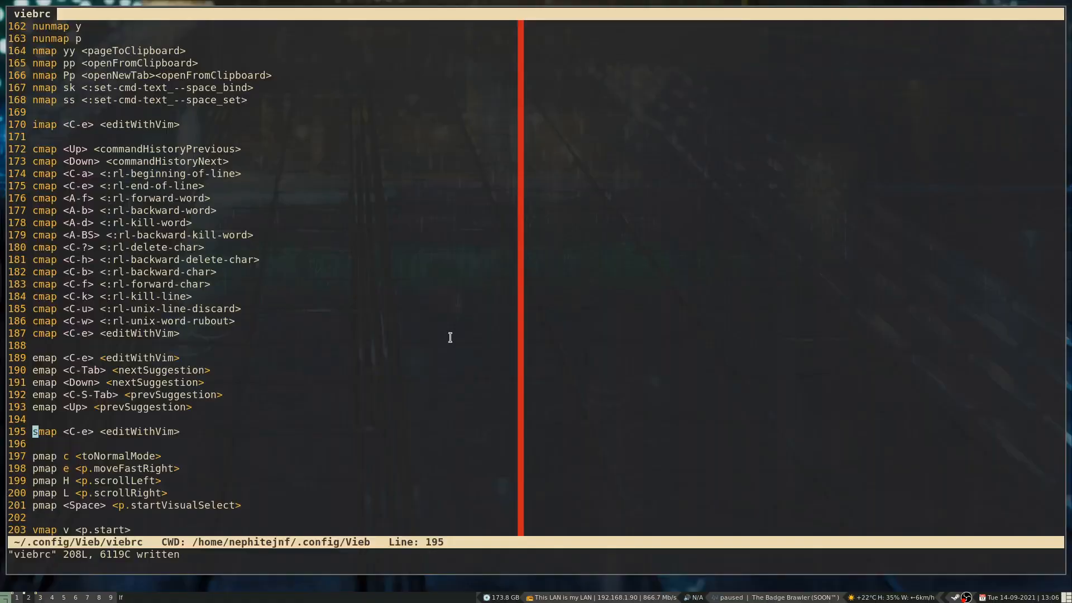
# Step: Look through the pmap and vmap mappings at the end of viebrc, and return to the pp mapping on line 165
pyautogui.press('j')
pyautogui.press('j')
pyautogui.press('j')
pyautogui.press('j')
pyautogui.press('j')
pyautogui.press('j')
pyautogui.press('j')
pyautogui.press('j')
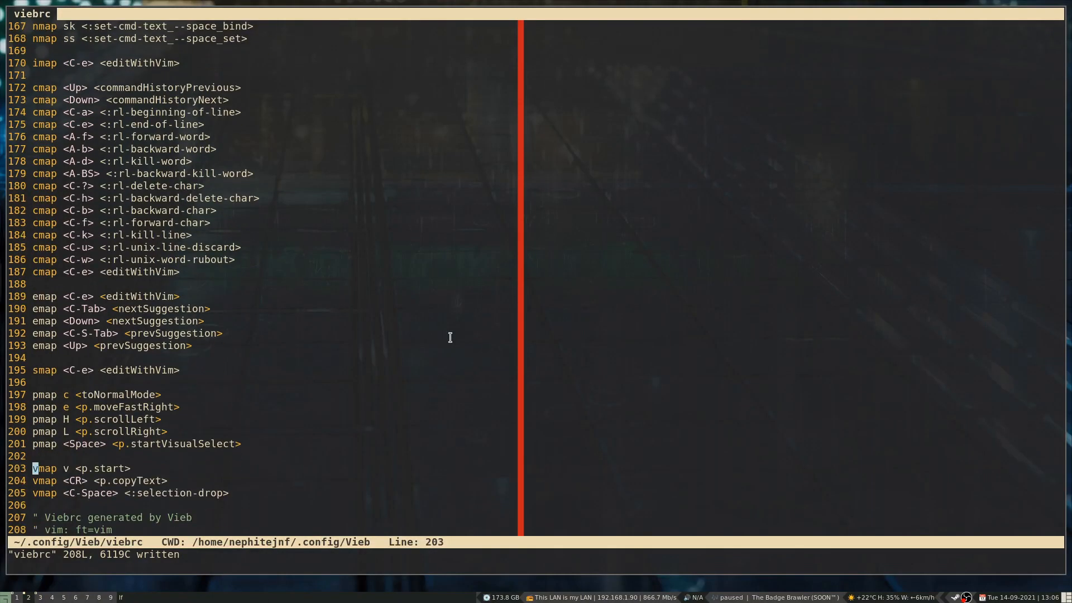
pyautogui.press('j')
pyautogui.press('j')
pyautogui.press('j')
pyautogui.press('j')
pyautogui.press('k')
pyautogui.press('k')
pyautogui.press('k')
pyautogui.press('k')
pyautogui.press('k')
pyautogui.press('k')
pyautogui.press('k')
pyautogui.press('k')
pyautogui.press('k')
pyautogui.press('k')
pyautogui.press('k')
pyautogui.press('k')
pyautogui.press('k')
pyautogui.press('k')
pyautogui.press('k')
pyautogui.press('k')
pyautogui.press('k')
pyautogui.press('k')
pyautogui.press('k')
pyautogui.press('k')
pyautogui.press('k')
pyautogui.press('k')
pyautogui.press('k')
pyautogui.press('k')
pyautogui.press('k')
pyautogui.press('k')
pyautogui.press('k')
pyautogui.press('k')
pyautogui.press('k')
pyautogui.press('k')
pyautogui.press('k')
pyautogui.press('k')
pyautogui.press('k')
pyautogui.press('k')
pyautogui.press('k')
pyautogui.press('k')
pyautogui.press('k')
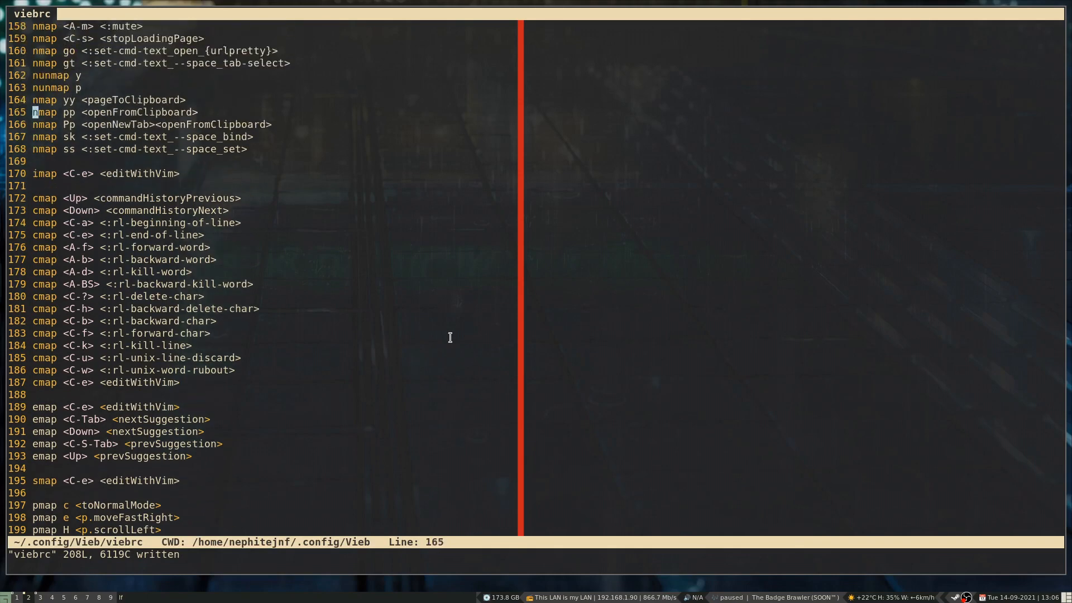
# Step: Review the nmap mappings and the Custom Commands section, going back up through viebrc to the edit-text command
pyautogui.hotkey('ctrl', 'u')
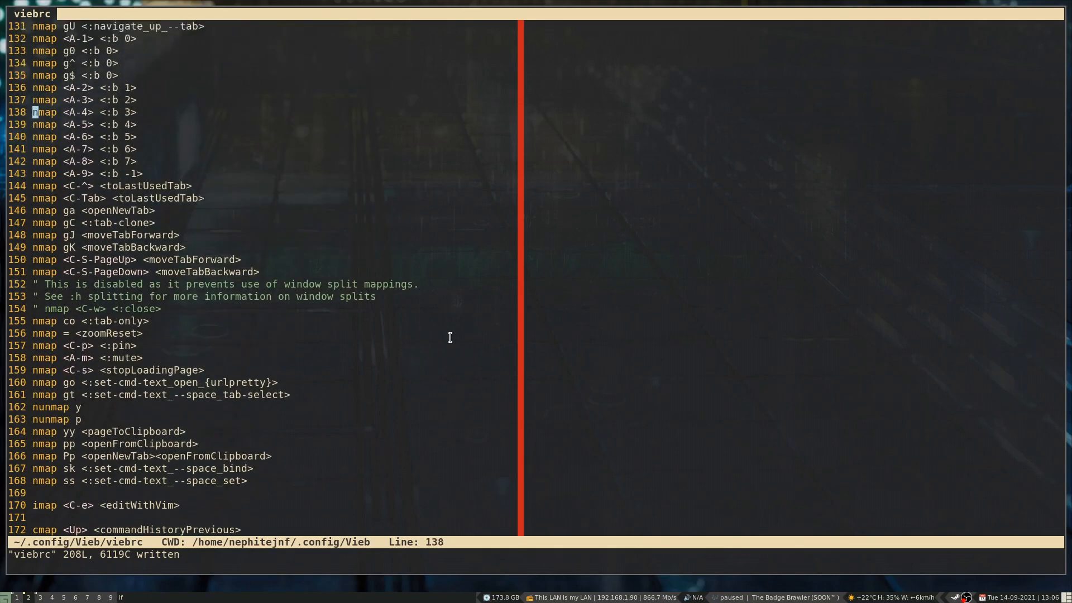
pyautogui.hotkey('ctrl', 'u')
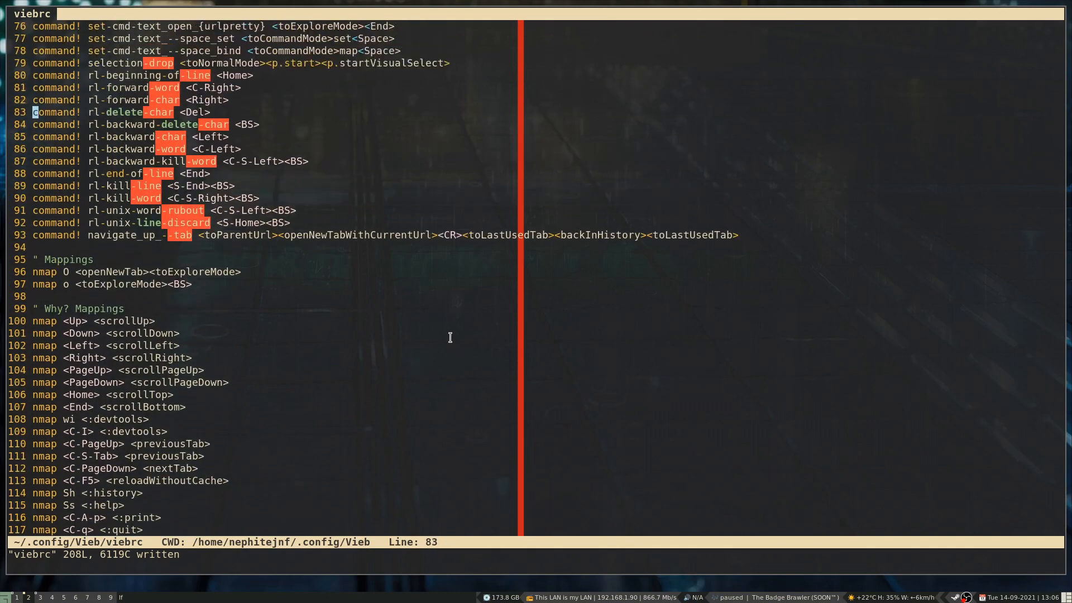
pyautogui.press('l')
pyautogui.press('l')
pyautogui.press('l')
pyautogui.press('l')
pyautogui.press('l')
pyautogui.press('l')
pyautogui.press('l')
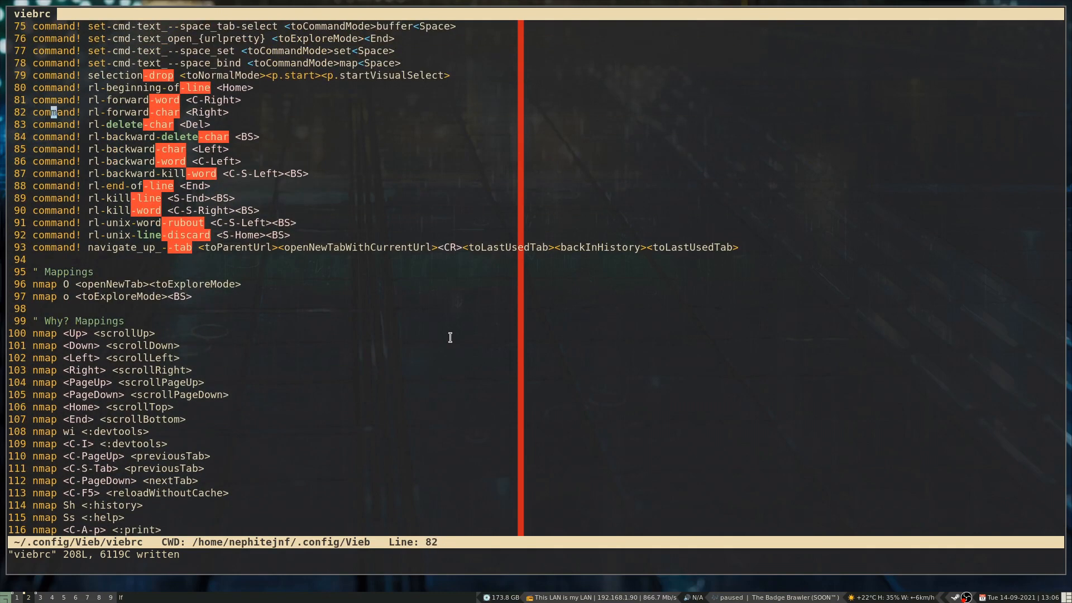
pyautogui.press('k')
pyautogui.hotkey('ctrl', 'u')
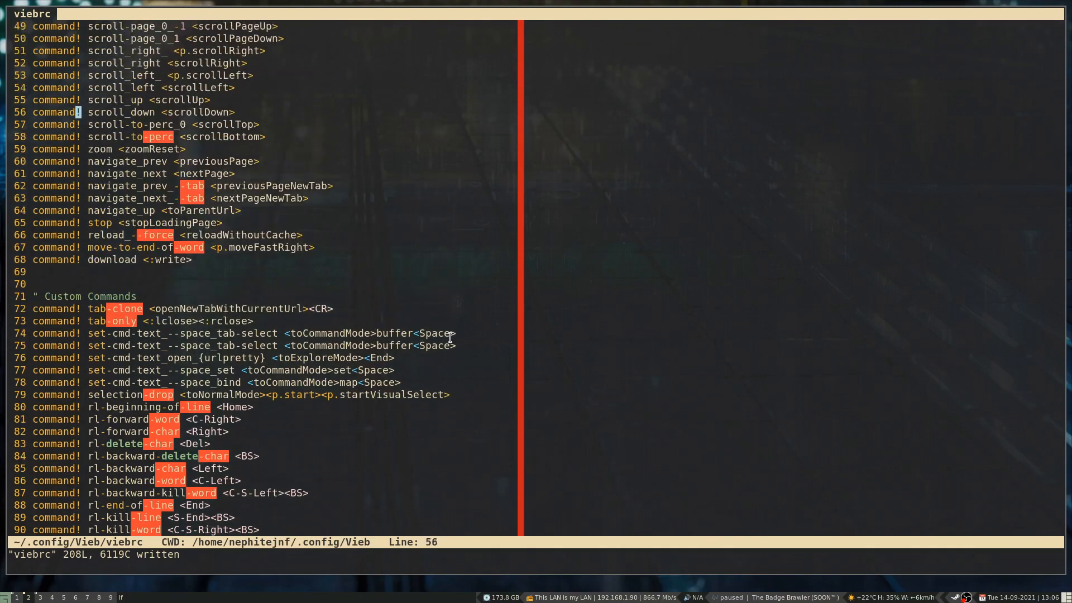
pyautogui.press('j')
pyautogui.press('j')
pyautogui.press('j')
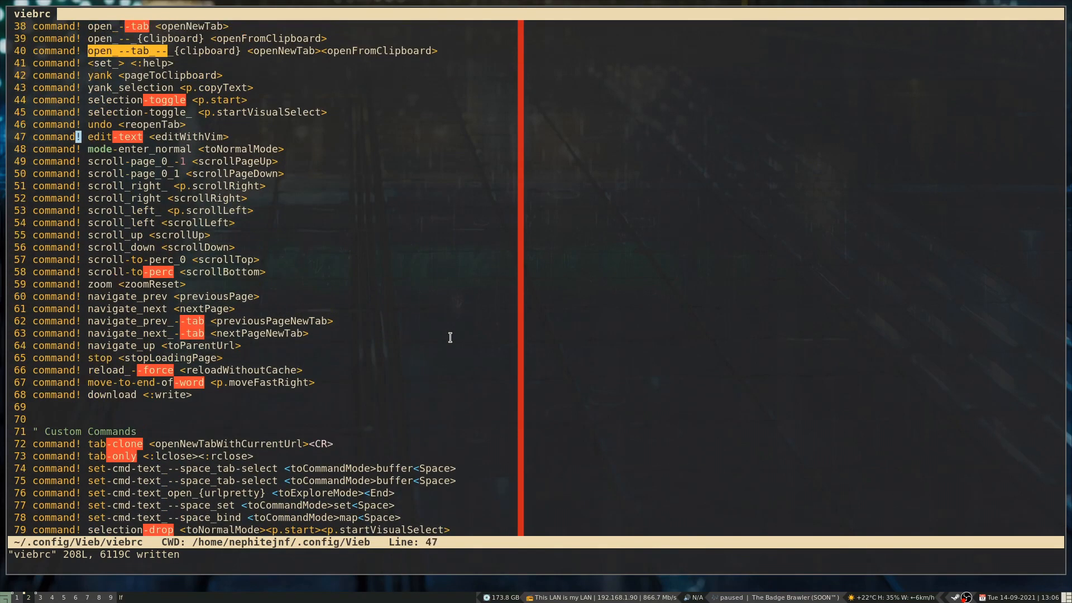
# Step: Look through the redundant commands from edit-text up to the completion-item-focus history entries
pyautogui.press('w')
pyautogui.press('l')
pyautogui.press('l')
pyautogui.press('l')
pyautogui.press('l')
pyautogui.press('l')
pyautogui.press('l')
pyautogui.press('l')
pyautogui.press('l')
pyautogui.press('l')
pyautogui.press('l')
pyautogui.press('l')
pyautogui.press('l')
pyautogui.press('l')
pyautogui.press('l')
pyautogui.press('l')
pyautogui.press('l')
pyautogui.press('l')
pyautogui.press('l')
pyautogui.press('l')
pyautogui.press('l')
pyautogui.press('k')
pyautogui.press('k')
pyautogui.press('k')
pyautogui.press('k')
pyautogui.press('k')
pyautogui.press('k')
pyautogui.press('k')
pyautogui.press('k')
pyautogui.press('k')
pyautogui.press('k')
pyautogui.press('k')
pyautogui.press('k')
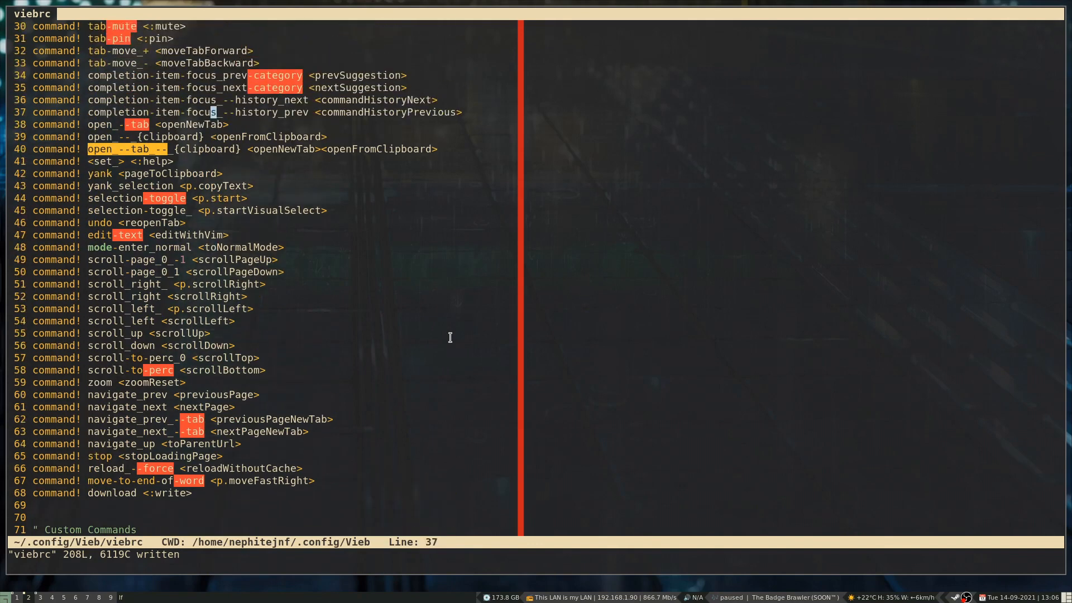
# Step: Go up through the tab-focus and other redundant commands to the set options at the start of viebrc
pyautogui.press('k')
pyautogui.press('k')
pyautogui.press('k')
pyautogui.press('k')
pyautogui.press('k')
pyautogui.press('k')
pyautogui.press('k')
pyautogui.press('k')
pyautogui.press('k')
pyautogui.press('k')
pyautogui.press('k')
pyautogui.press('k')
pyautogui.press('k')
pyautogui.press('k')
pyautogui.press('k')
pyautogui.press('k')
pyautogui.press('k')
pyautogui.press('k')
pyautogui.press('k')
pyautogui.press('k')
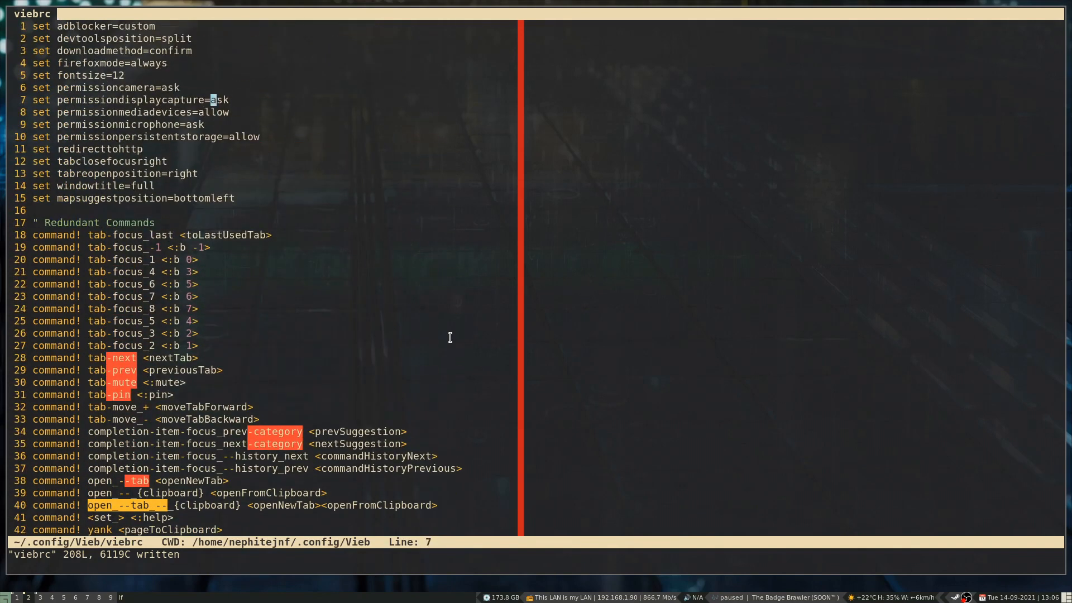
# Step: Look down through the redundant commands into the Custom Commands section, as far as rl-forward-char on line 82
pyautogui.press('j')
pyautogui.press('j')
pyautogui.press('j')
pyautogui.press('j')
pyautogui.press('j')
pyautogui.press('j')
pyautogui.press('j')
pyautogui.press('j')
pyautogui.press('j')
pyautogui.press('j')
pyautogui.press('j')
pyautogui.press('j')
pyautogui.press('j')
pyautogui.press('j')
pyautogui.press('j')
pyautogui.press('j')
pyautogui.press('j')
pyautogui.press('j')
pyautogui.press('j')
pyautogui.press('j')
pyautogui.press('j')
pyautogui.press('j')
pyautogui.press('j')
pyautogui.press('j')
pyautogui.press('j')
pyautogui.press('j')
pyautogui.press('j')
pyautogui.press('j')
pyautogui.press('j')
pyautogui.press('j')
pyautogui.press('j')
pyautogui.press('j')
pyautogui.press('j')
pyautogui.press('j')
pyautogui.press('j')
pyautogui.press('j')
pyautogui.press('j')
pyautogui.press('j')
pyautogui.press('j')
pyautogui.press('j')
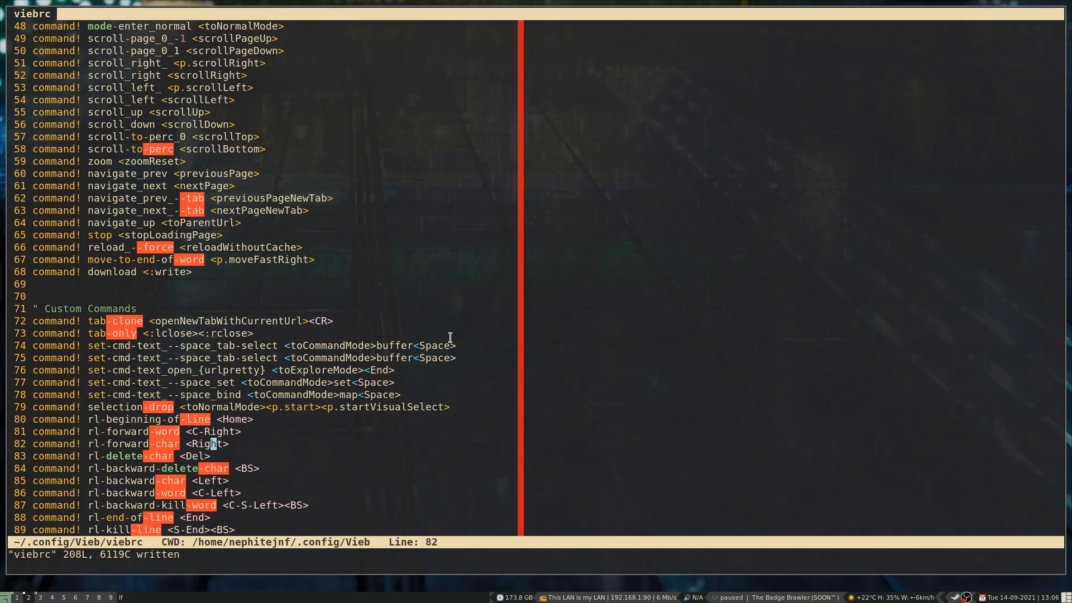
# Step: Examine the rl-forward-char command on line 82, comparing its name with the <Right> key it stands for
pyautogui.press('h')
pyautogui.press('h')
pyautogui.press('h')
pyautogui.press('h')
pyautogui.press('h')
pyautogui.press('h')
pyautogui.press('h')
pyautogui.press('h')
pyautogui.press('h')
pyautogui.press('h')
pyautogui.press('h')
pyautogui.press('h')
pyautogui.press('h')
pyautogui.press('h')
pyautogui.press('h')
pyautogui.press('h')
pyautogui.press('h')
pyautogui.press('h')
pyautogui.press('h')
pyautogui.press('h')
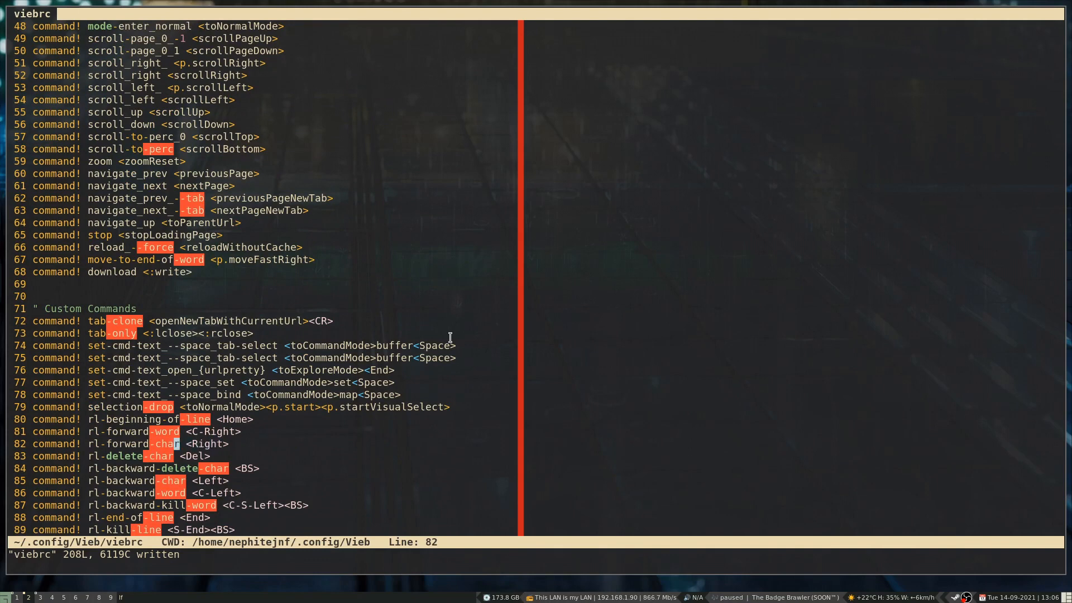
pyautogui.press('l')
pyautogui.press('l')
pyautogui.press('l')
pyautogui.press('l')
pyautogui.press('l')
pyautogui.press('l')
pyautogui.press('l')
pyautogui.press('l')
pyautogui.press('l')
pyautogui.press('l')
pyautogui.press('l')
pyautogui.press('l')
pyautogui.press('l')
pyautogui.press('l')
pyautogui.press('l')
pyautogui.press('l')
pyautogui.press('l')
pyautogui.press('l')
pyautogui.press('l')
pyautogui.press('l')
pyautogui.press('l')
pyautogui.press('l')
# Step: Look through the remaining rl editing commands and the navigate_up tab command, down to the Mappings heading
pyautogui.press('j')
pyautogui.press('j')
pyautogui.press('j')
pyautogui.press('j')
pyautogui.press('j')
pyautogui.press('j')
pyautogui.press('j')
pyautogui.press('j')
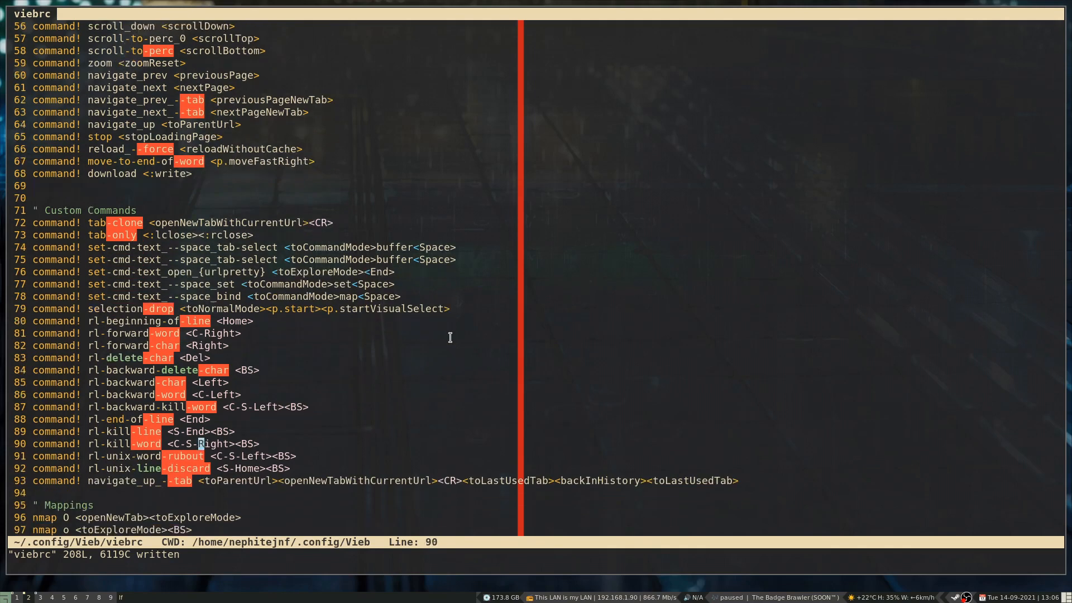
pyautogui.press('j')
pyautogui.press('j')
pyautogui.press('j')
pyautogui.press('j')
pyautogui.press('j')
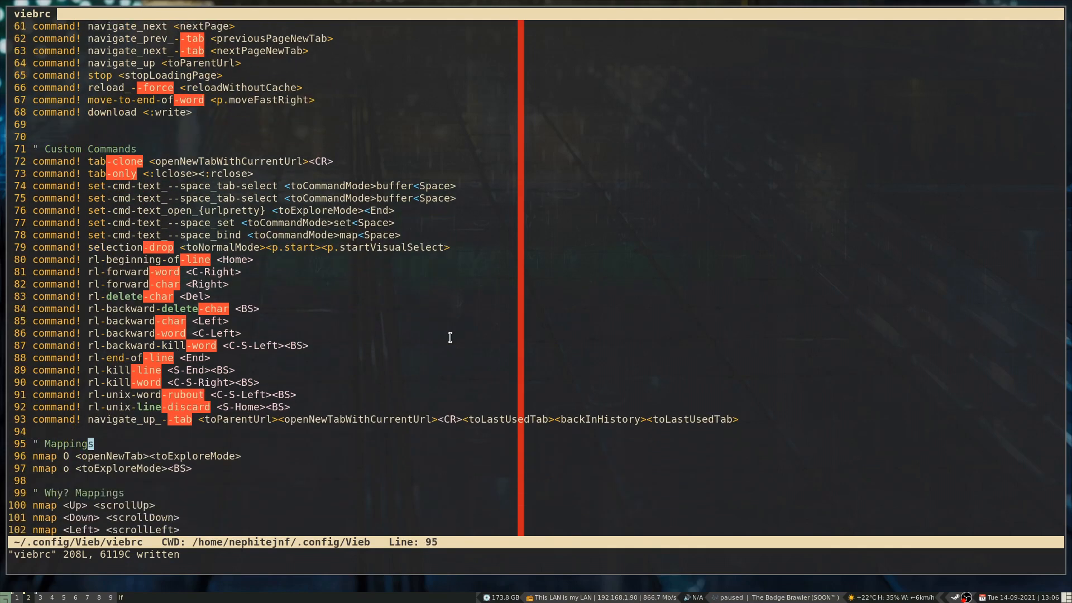
# Step: Review the rl commands once more, and return to the nmap O and o mappings under the Mappings heading
pyautogui.press('k')
pyautogui.press('k')
pyautogui.press('k')
pyautogui.press('k')
pyautogui.press('k')
pyautogui.press('k')
pyautogui.press('k')
pyautogui.press('k')
pyautogui.press('k')
pyautogui.press('j')
pyautogui.press('j')
pyautogui.press('j')
pyautogui.press('j')
pyautogui.press('j')
pyautogui.press('j')
pyautogui.press('j')
pyautogui.press('j')
pyautogui.press('j')
pyautogui.press('j')
pyautogui.press('j')
pyautogui.press('j')
pyautogui.press('j')
pyautogui.press('j')
pyautogui.press('j')
pyautogui.press('j')
pyautogui.press('j')
pyautogui.press('j')
pyautogui.press('j')
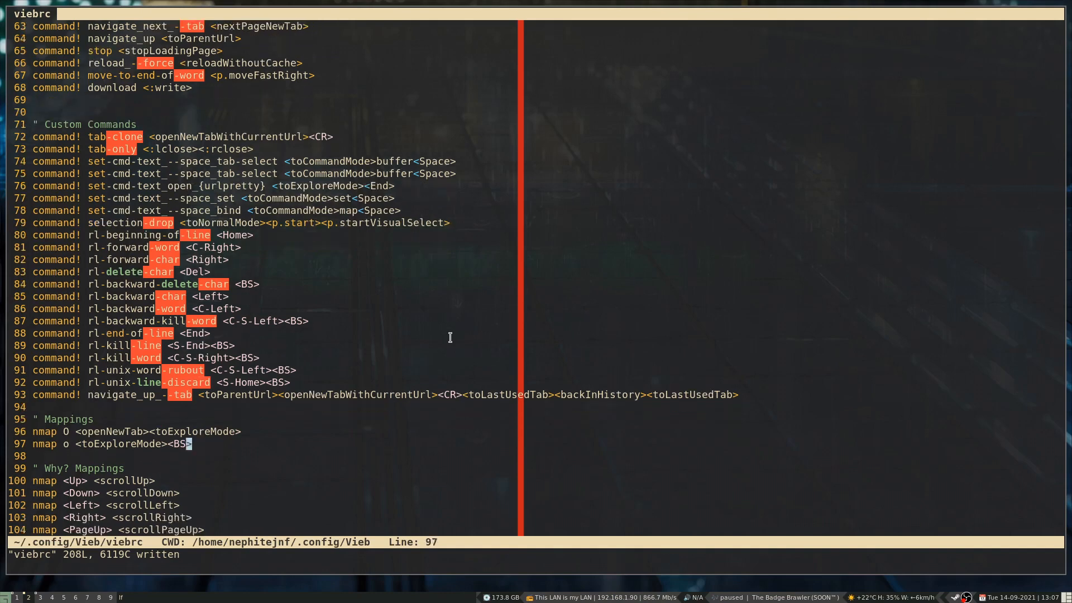
# Step: Look through the "Why? Mappings" section from the arrow-key scroll mappings down to the Ss help mapping on line 115
pyautogui.press('j')
pyautogui.press('j')
pyautogui.press('j')
pyautogui.press('j')
pyautogui.press('j')
pyautogui.press('j')
pyautogui.press('j')
pyautogui.press('j')
pyautogui.press('j')
pyautogui.press('j')
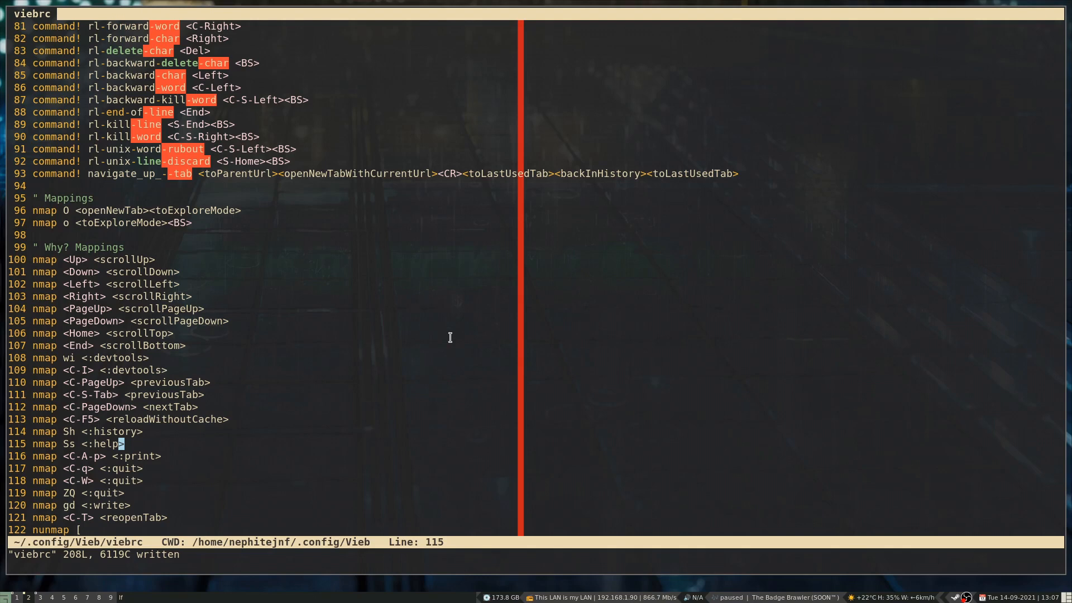
# Step: Look through the normal-mode mappings from the print and quit entries down to the Alt-number tab-switching mappings around line 142
pyautogui.press('j')
pyautogui.press('j')
pyautogui.press('j')
pyautogui.press('j')
pyautogui.press('j')
pyautogui.press('j')
pyautogui.press('j')
pyautogui.press('j')
pyautogui.press('j')
pyautogui.press('j')
pyautogui.press('j')
pyautogui.press('j')
pyautogui.press('j')
pyautogui.press('j')
pyautogui.press('j')
pyautogui.press('j')
pyautogui.press('j')
pyautogui.press('j')
pyautogui.press('j')
pyautogui.press('j')
pyautogui.press('j')
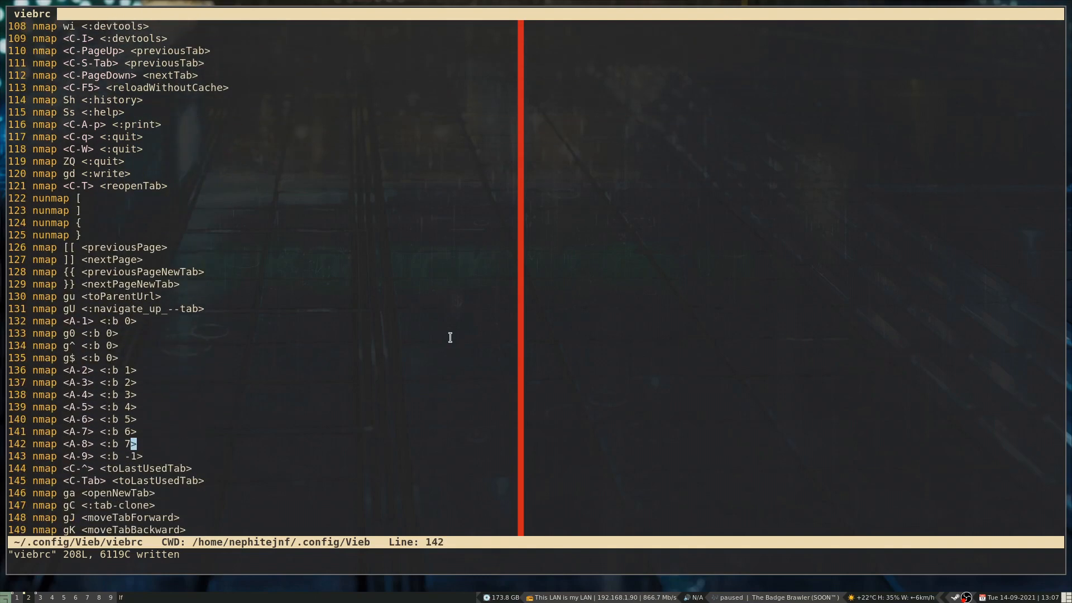
# Step: Look through the tab-moving, zoom, pin, mute and clipboard mappings down to the pp mapping on line 165
pyautogui.press('j')
pyautogui.press('j')
pyautogui.press('j')
pyautogui.press('j')
pyautogui.press('j')
pyautogui.press('j')
pyautogui.press('j')
pyautogui.press('j')
pyautogui.press('j')
pyautogui.press('j')
pyautogui.press('j')
pyautogui.press('j')
pyautogui.press('j')
pyautogui.press('j')
pyautogui.press('j')
pyautogui.press('j')
pyautogui.press('j')
pyautogui.press('j')
pyautogui.press('j')
pyautogui.press('j')
pyautogui.press('j')
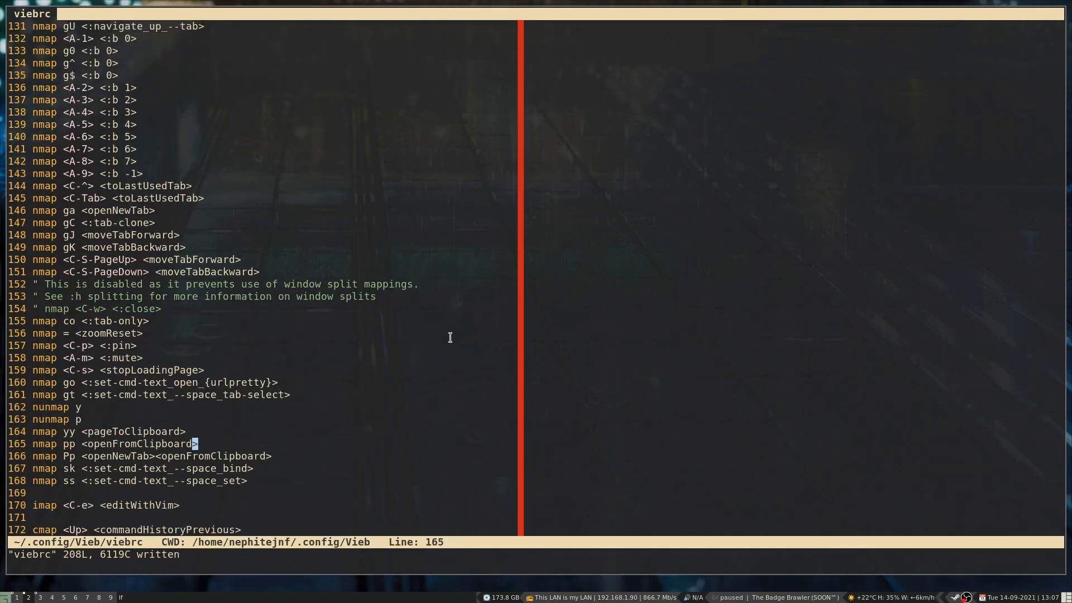
# Step: Look through the remaining nmap entries and the imap, cmap, emap and smap mappings down to line 196
pyautogui.press('j')
pyautogui.press('j')
pyautogui.press('j')
pyautogui.press('j')
pyautogui.press('j')
pyautogui.press('j')
pyautogui.press('j')
pyautogui.press('j')
pyautogui.press('j')
pyautogui.press('j')
pyautogui.press('j')
pyautogui.press('j')
pyautogui.press('j')
pyautogui.press('j')
pyautogui.press('j')
pyautogui.press('j')
pyautogui.press('j')
pyautogui.press('j')
pyautogui.press('j')
pyautogui.press('j')
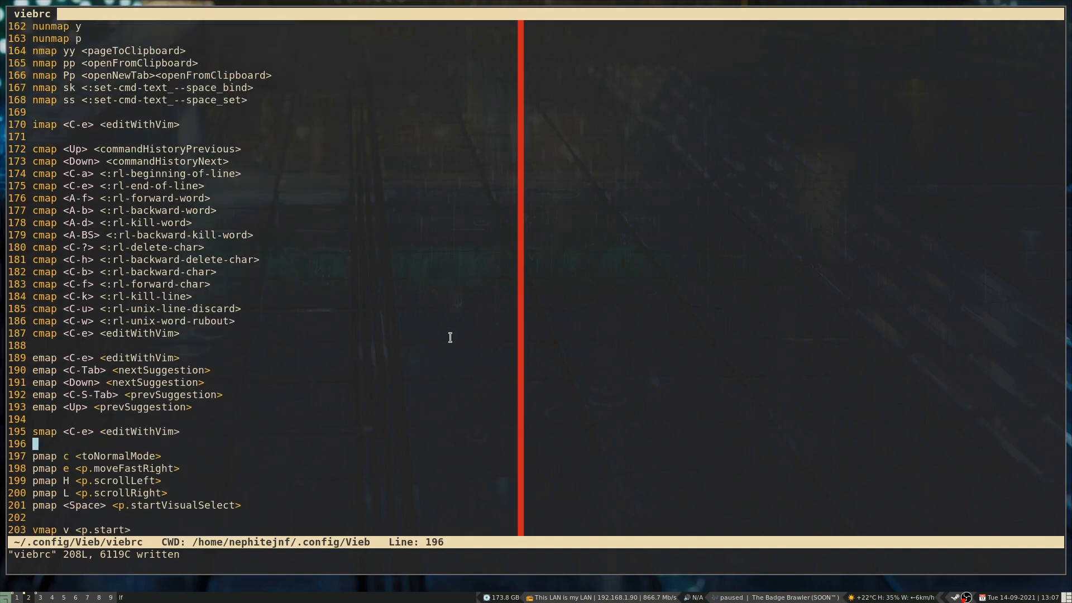
# Step: Return to the readline-style cmap entries, back up to the <C-f> mapping on line 183
pyautogui.hotkey('ctrl', 'e')
pyautogui.press('k')
pyautogui.press('k')
pyautogui.press('k')
pyautogui.press('k')
pyautogui.press('k')
pyautogui.press('k')
pyautogui.press('k')
pyautogui.press('k')
pyautogui.press('k')
pyautogui.press('k')
pyautogui.press('k')
pyautogui.press('k')
pyautogui.press('k')
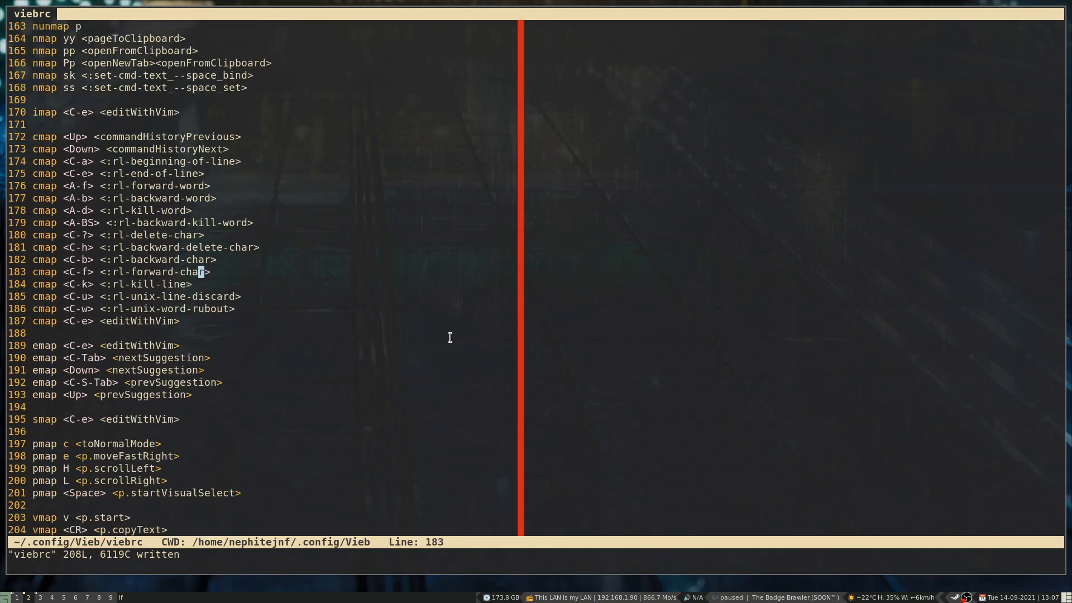
# Step: Examine the cmap <C-f> entry on line 183, comparing its key with the rl-forward-char command it calls
pyautogui.press('h')
pyautogui.press('h')
pyautogui.press('h')
pyautogui.press('h')
pyautogui.press('h')
pyautogui.press('h')
pyautogui.press('h')
pyautogui.press('h')
pyautogui.press('h')
pyautogui.press('h')
pyautogui.press('h')
pyautogui.press('h')
pyautogui.press('h')
pyautogui.press('h')
pyautogui.press('h')
pyautogui.press('h')
pyautogui.press('h')
pyautogui.press('h')
pyautogui.press('h')
pyautogui.press('h')
pyautogui.press('h')
pyautogui.press('l')
pyautogui.press('l')
pyautogui.press('l')
pyautogui.press('l')
pyautogui.press('l')
pyautogui.press('l')
pyautogui.press('l')
pyautogui.press('l')
pyautogui.press('l')
pyautogui.press('l')
pyautogui.press('l')
pyautogui.press('h')
pyautogui.press('l')
pyautogui.press('l')
pyautogui.press('l')
pyautogui.press('l')
pyautogui.press('l')
pyautogui.press('l')
pyautogui.press('l')
pyautogui.press('l')
pyautogui.press('l')
pyautogui.press('l')
pyautogui.press('l')
pyautogui.press('l')
pyautogui.press('l')
pyautogui.press('l')
pyautogui.press('l')
# Step: Examine the cmap <C-e> mapping to editWithVim on line 187
pyautogui.press('j')
pyautogui.press('j')
pyautogui.press('j')
pyautogui.press('j')
pyautogui.press('h')
pyautogui.press('h')
pyautogui.press('h')
pyautogui.press('h')
pyautogui.press('h')
pyautogui.press('h')
pyautogui.press('h')
pyautogui.press('h')
pyautogui.press('h')
pyautogui.press('h')
pyautogui.press('h')
pyautogui.press('h')
pyautogui.press('l')
pyautogui.press('l')
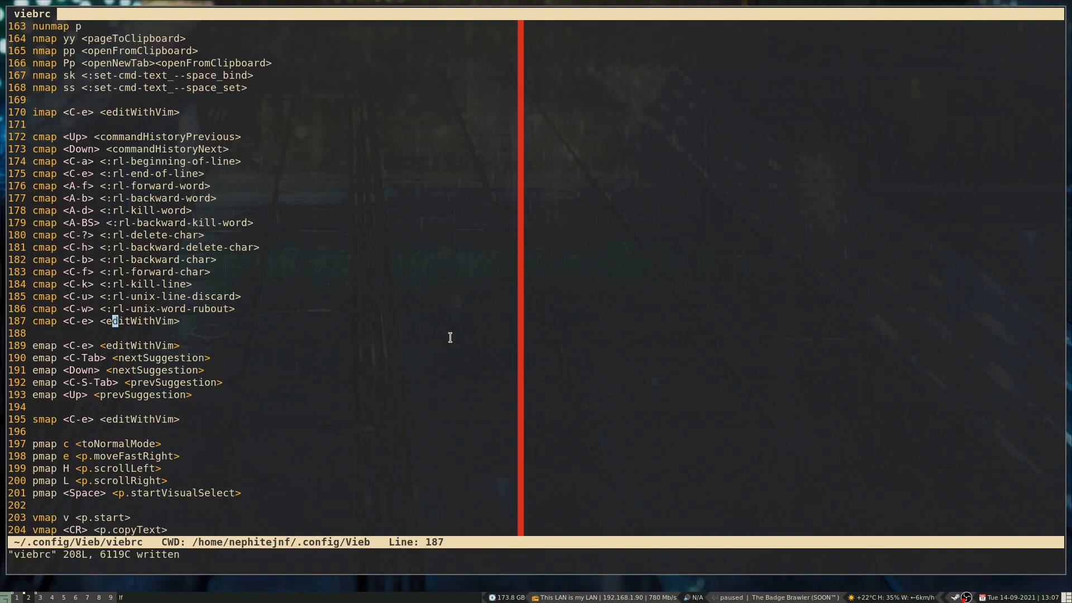
pyautogui.press('h')
pyautogui.press('l')
pyautogui.press('l')
pyautogui.press('l')
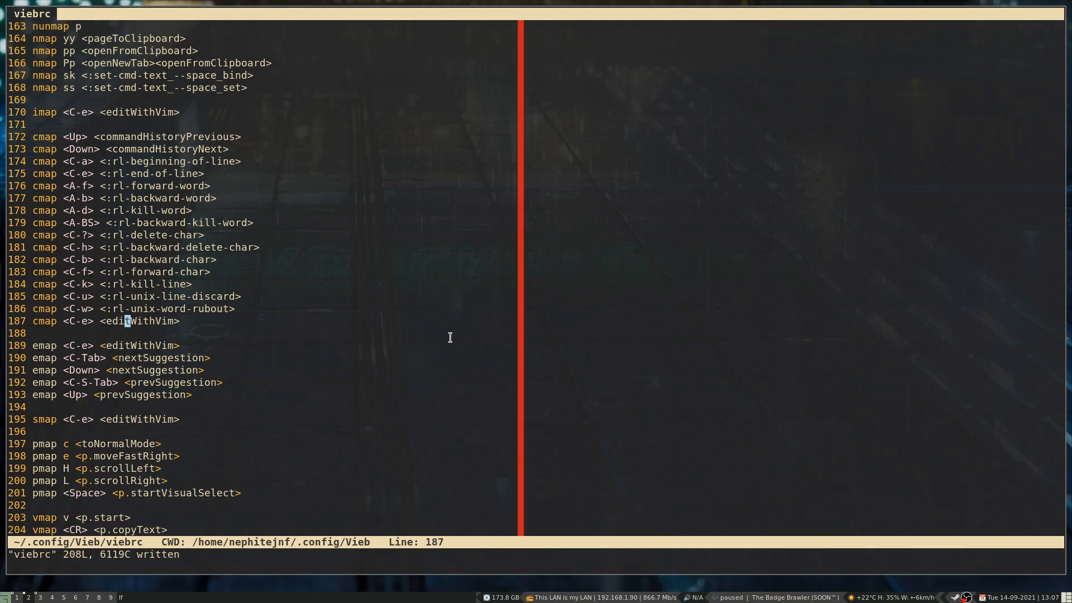
# Step: Look through the emap and smap entries and the pointer-mode pmap mappings down to line 200
pyautogui.press('j')
pyautogui.press('j')
pyautogui.press('j')
pyautogui.press('j')
pyautogui.press('j')
pyautogui.press('j')
pyautogui.press('j')
pyautogui.press('j')
pyautogui.press('j')
pyautogui.press('j')
pyautogui.press('j')
pyautogui.press('j')
pyautogui.press('j')
pyautogui.press('j')
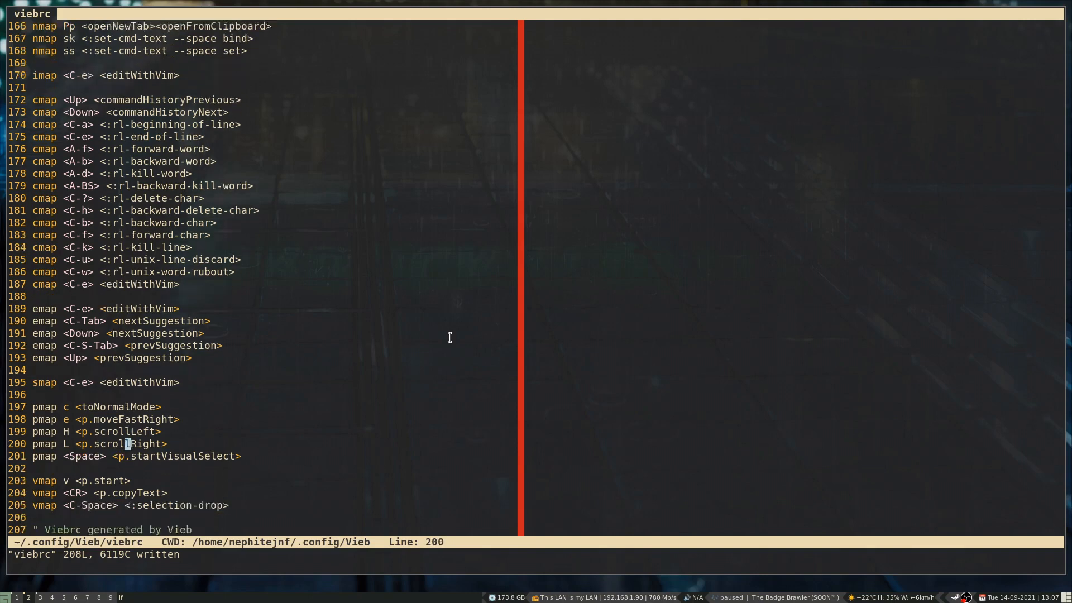
# Step: Examine the pmap e entry on line 198, comparing its key with the p.moveFastRight action it calls
pyautogui.press('k')
pyautogui.press('k')
pyautogui.press('k')
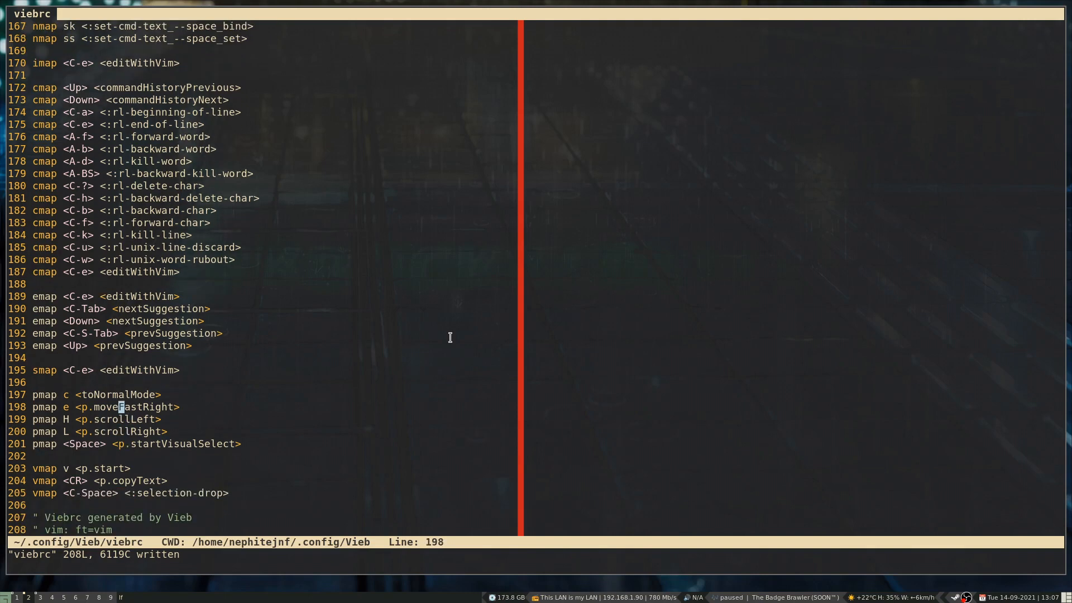
pyautogui.press('h')
pyautogui.press('h')
pyautogui.press('h')
pyautogui.press('h')
pyautogui.press('h')
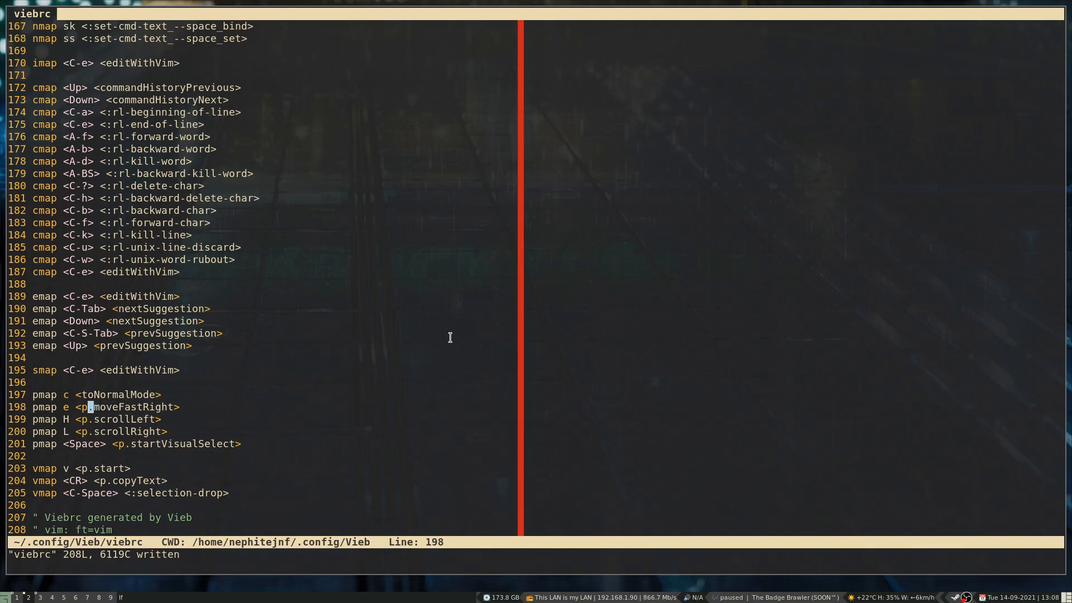
# Step: Look through the remaining pmap entries and the visual-mode vmap mappings down to the end of the viebrc
pyautogui.press('j')
pyautogui.press('j')
pyautogui.press('j')
pyautogui.press('k')
pyautogui.press('k')
pyautogui.press('k')
pyautogui.press('l')
pyautogui.press('l')
pyautogui.press('l')
pyautogui.press('j')
pyautogui.press('j')
pyautogui.press('j')
pyautogui.press('j')
pyautogui.press('j')
pyautogui.press('j')
pyautogui.press('j')
pyautogui.press('j')
pyautogui.press('j')
pyautogui.press('j')
# Step: Return to the start of the viebrc and repeat the previous search to reach the open_--tab_-- command on line 40
pyautogui.press('k')
pyautogui.press('k')
pyautogui.press('k')
pyautogui.press('k')
pyautogui.press('k')
pyautogui.press('k')
pyautogui.press('k')
pyautogui.press('k')
pyautogui.press('k')
pyautogui.press('k')
pyautogui.press('k')
pyautogui.press('k')
pyautogui.press('g')
pyautogui.press('g')
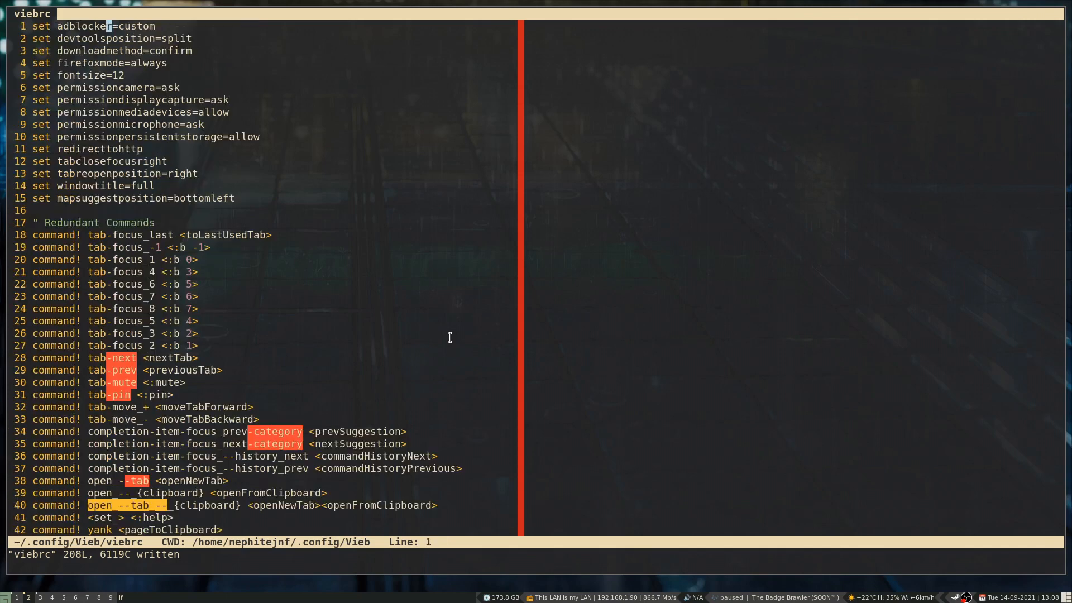
pyautogui.press('j')
pyautogui.press('j')
pyautogui.press('j')
pyautogui.press('j')
pyautogui.press('j')
pyautogui.press('j')
pyautogui.press('j')
pyautogui.press('j')
pyautogui.press('j')
pyautogui.press('n')
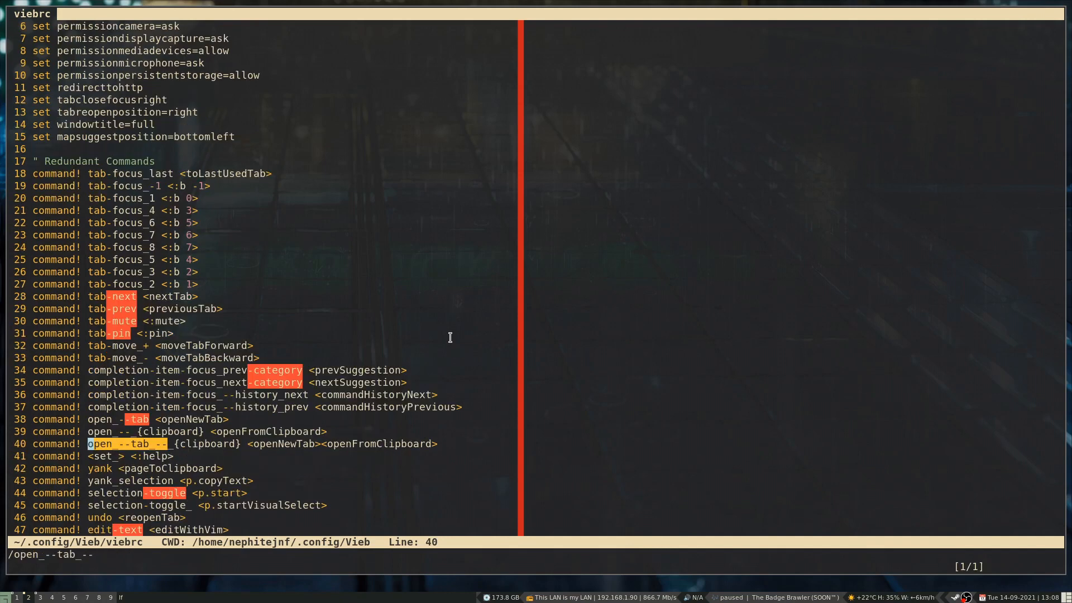
# Step: Look through the redundant commands from line 41 on and into the custom set-cmd-text commands at line 77
pyautogui.press('l')
pyautogui.press('l')
pyautogui.press('l')
pyautogui.press('l')
pyautogui.press('l')
pyautogui.press('l')
pyautogui.press('l')
pyautogui.press('l')
pyautogui.press('l')
pyautogui.press('l')
pyautogui.press('l')
pyautogui.press('l')
pyautogui.press('l')
pyautogui.press('l')
pyautogui.press('l')
pyautogui.press('l')
pyautogui.press('j')
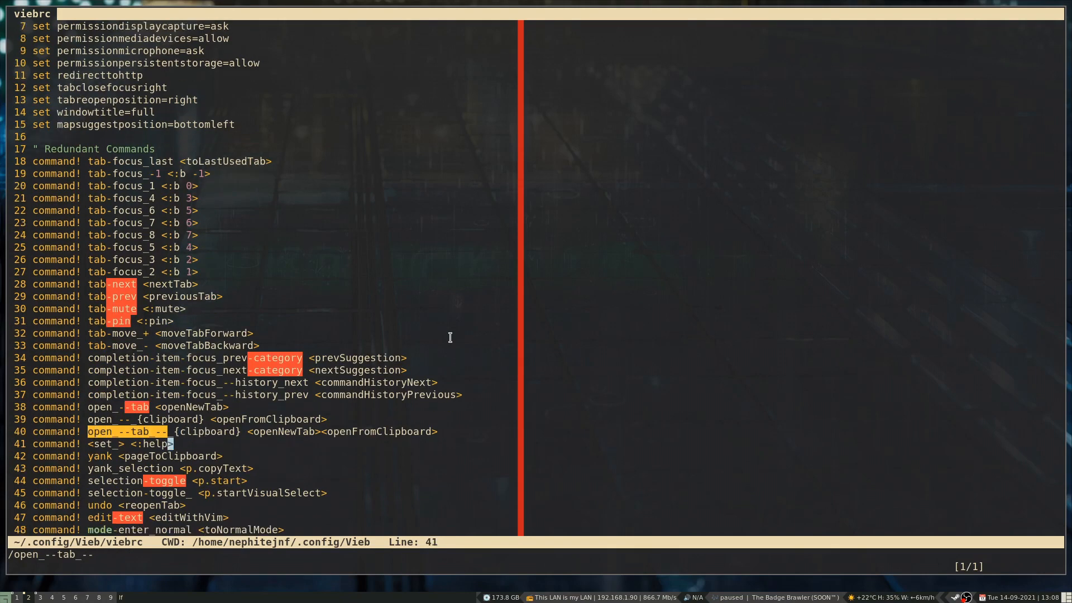
pyautogui.press('j')
pyautogui.press('j')
pyautogui.press('j')
pyautogui.press('j')
pyautogui.press('j')
pyautogui.press('j')
pyautogui.press('j')
pyautogui.press('j')
pyautogui.press('j')
pyautogui.press('j')
pyautogui.press('j')
pyautogui.press('j')
pyautogui.press('j')
pyautogui.press('j')
pyautogui.press('j')
pyautogui.press('j')
pyautogui.press('j')
pyautogui.press('j')
pyautogui.press('j')
pyautogui.press('j')
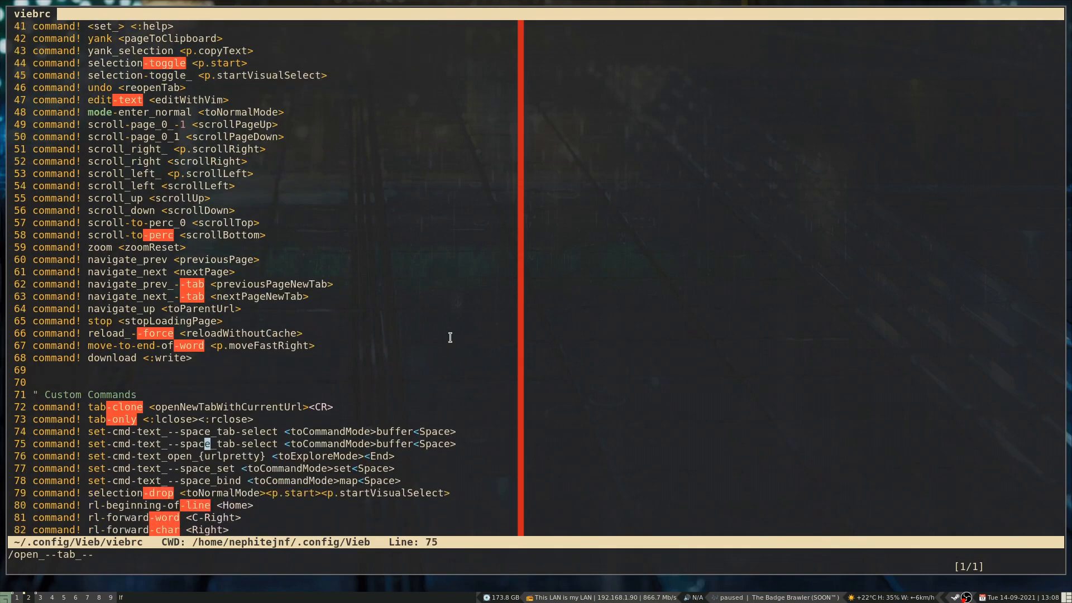
pyautogui.press('j')
pyautogui.press('j')
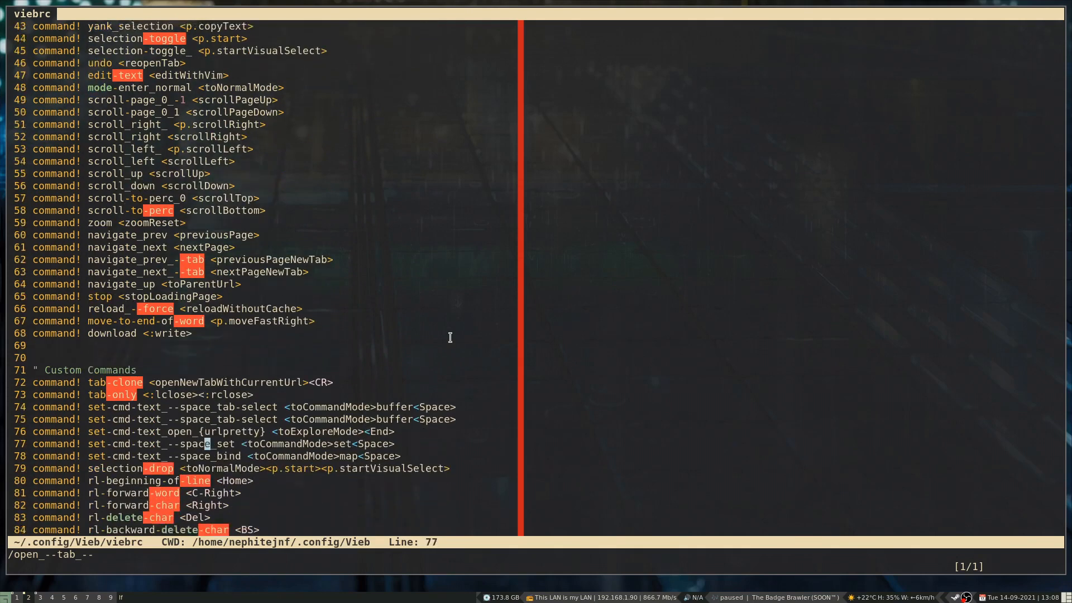
# Step: Look through the rest of the custom commands, including the rl- definitions, down to the "Why? Mappings" section
pyautogui.press('j')
pyautogui.press('j')
pyautogui.press('j')
pyautogui.press('j')
pyautogui.press('j')
pyautogui.press('j')
pyautogui.press('j')
pyautogui.press('j')
pyautogui.press('j')
pyautogui.press('j')
pyautogui.press('j')
pyautogui.press('j')
pyautogui.press('j')
pyautogui.press('j')
pyautogui.press('j')
pyautogui.press('j')
pyautogui.press('j')
pyautogui.press('j')
pyautogui.press('j')
pyautogui.press('j')
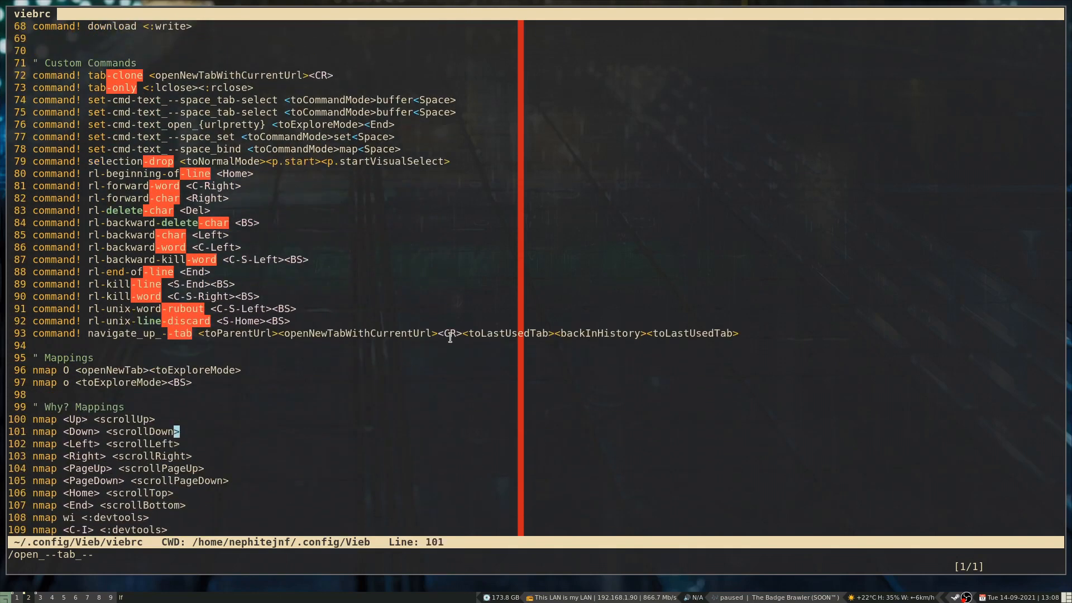
# Step: Look through the normal-mode mappings under "Why? Mappings", down to the bracket unmaps on lines 122 to 125
pyautogui.press('j')
pyautogui.press('j')
pyautogui.press('j')
pyautogui.press('j')
pyautogui.press('j')
pyautogui.press('j')
pyautogui.press('j')
pyautogui.press('j')
pyautogui.press('j')
pyautogui.press('j')
pyautogui.press('j')
pyautogui.press('j')
pyautogui.press('j')
pyautogui.press('j')
pyautogui.press('j')
pyautogui.press('j')
pyautogui.press('j')
pyautogui.press('j')
pyautogui.press('j')
pyautogui.press('j')
pyautogui.press('j')
pyautogui.press('j')
pyautogui.press('j')
pyautogui.press('j')
pyautogui.press('j')
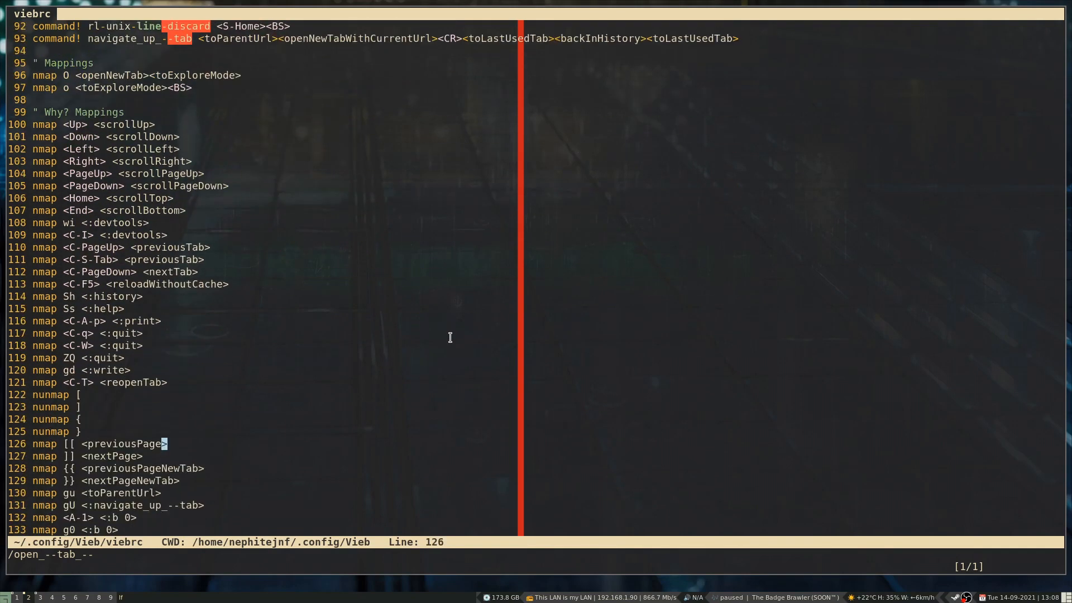
pyautogui.press('k')
# Step: Search the viebrc for "suggestion" and step through the matches in the emap entries and the completion-item-focus commands
pyautogui.press('/')
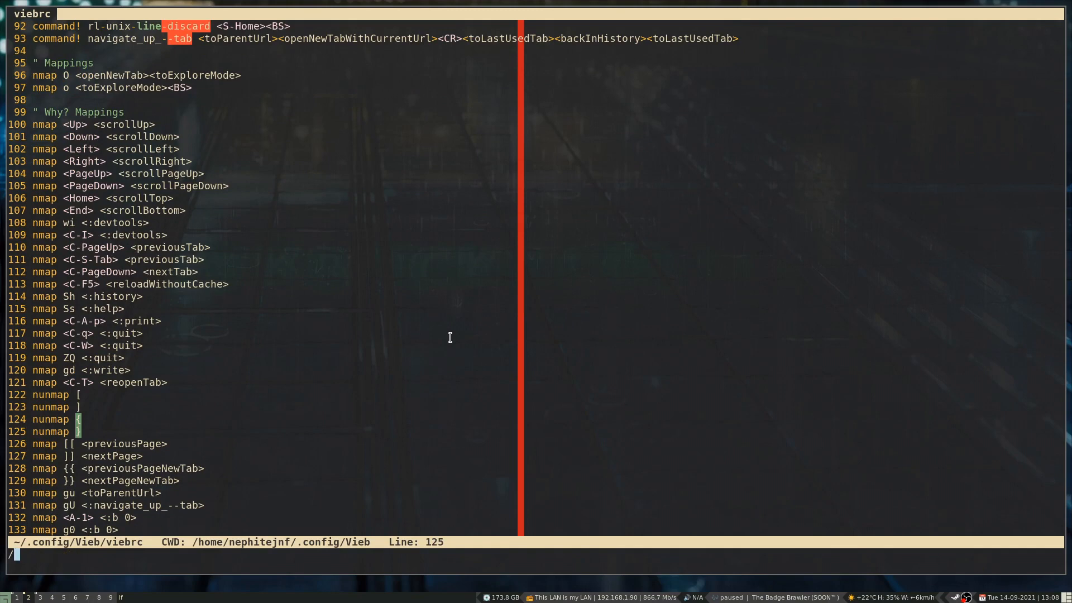
pyautogui.write('suggestion')
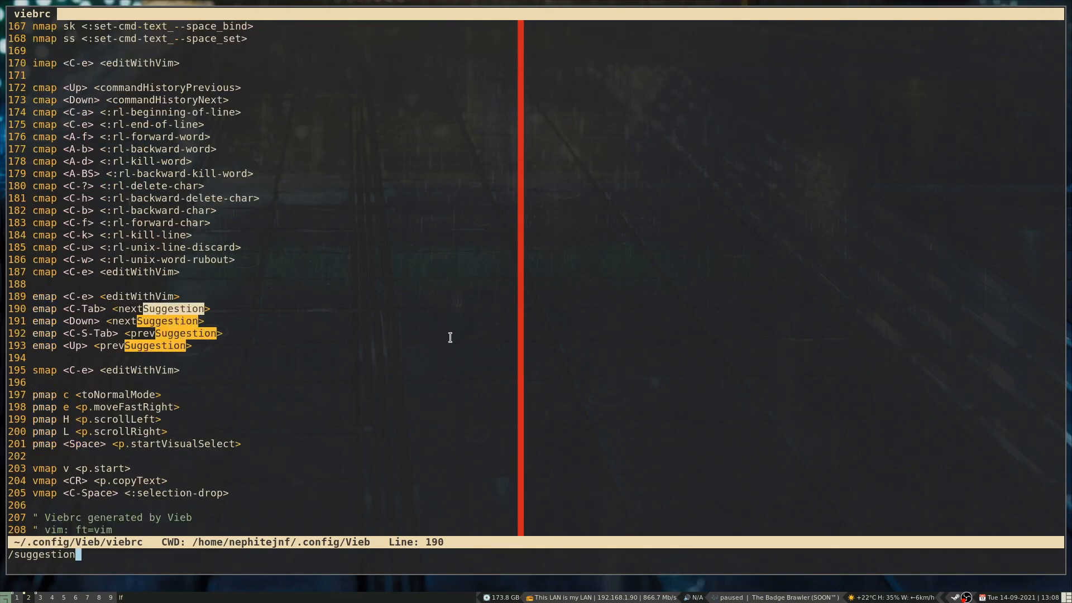
pyautogui.press('Return')
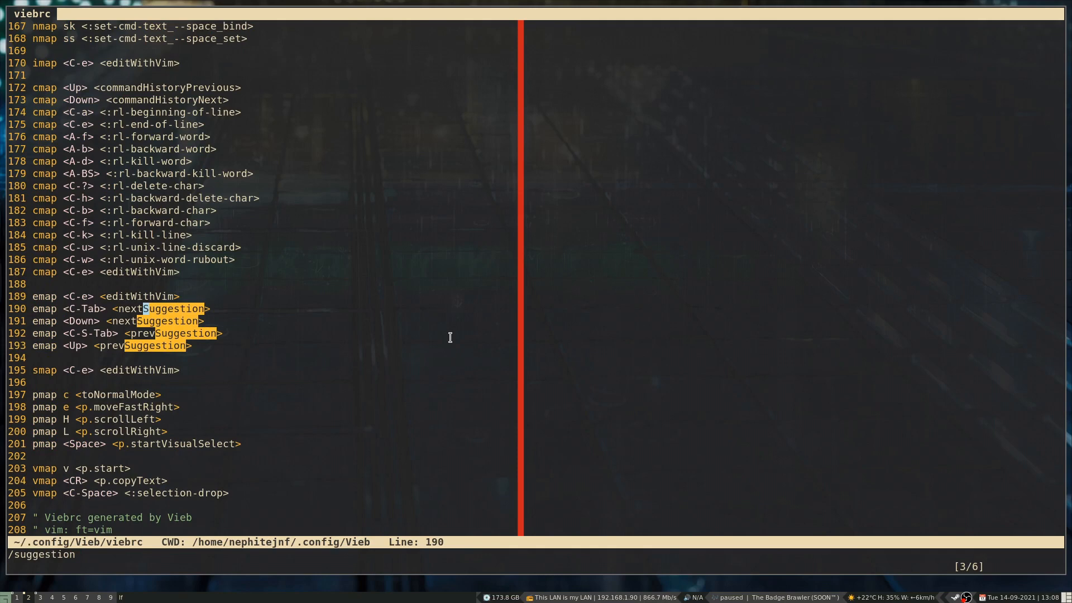
pyautogui.press('n')
pyautogui.press('n')
pyautogui.press('n')
pyautogui.press('n')
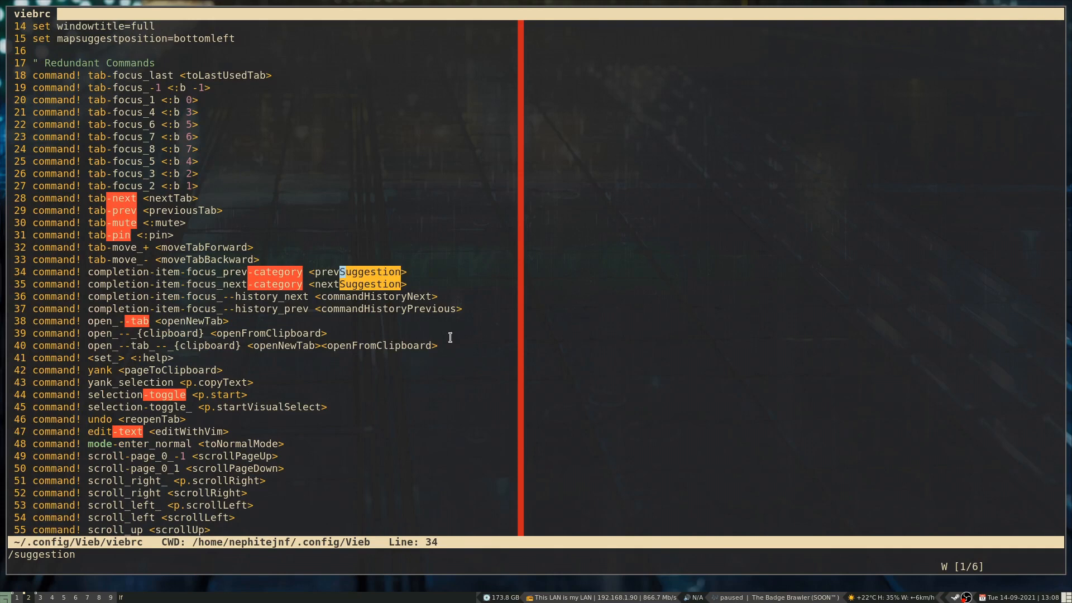
pyautogui.press('n')
pyautogui.press('n')
pyautogui.press('n')
pyautogui.press('n')
pyautogui.press('n')
pyautogui.press('n')
# Step: Search the viebrc for "commandhisto" and compare the matches in the completion-item-focus commands with the cmap <Up> and <Down> entries
pyautogui.press('/')
pyautogui.write('command')
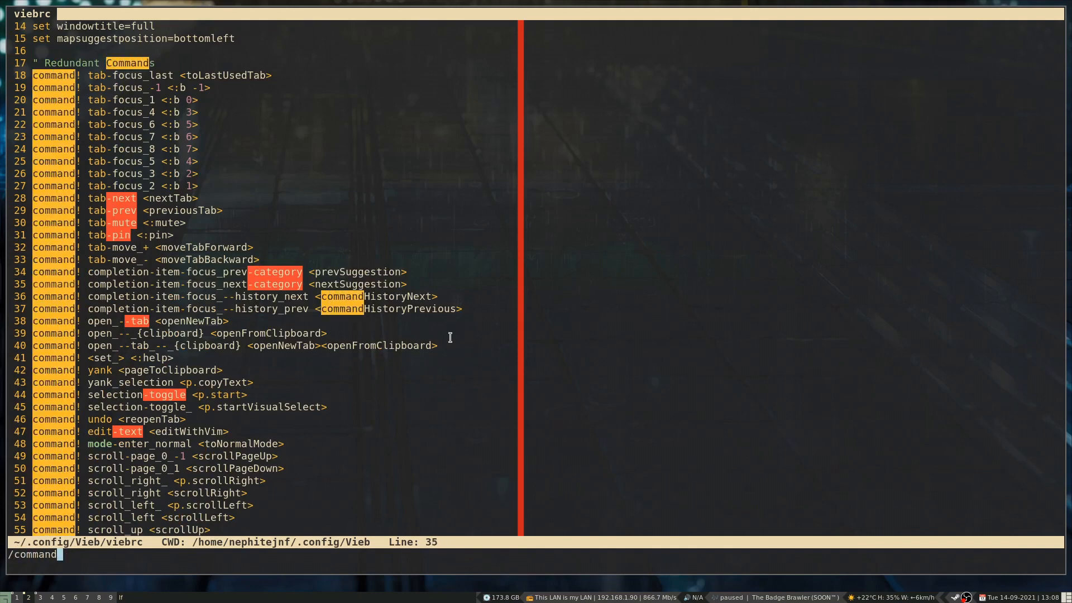
pyautogui.write('histo')
pyautogui.press('Return')
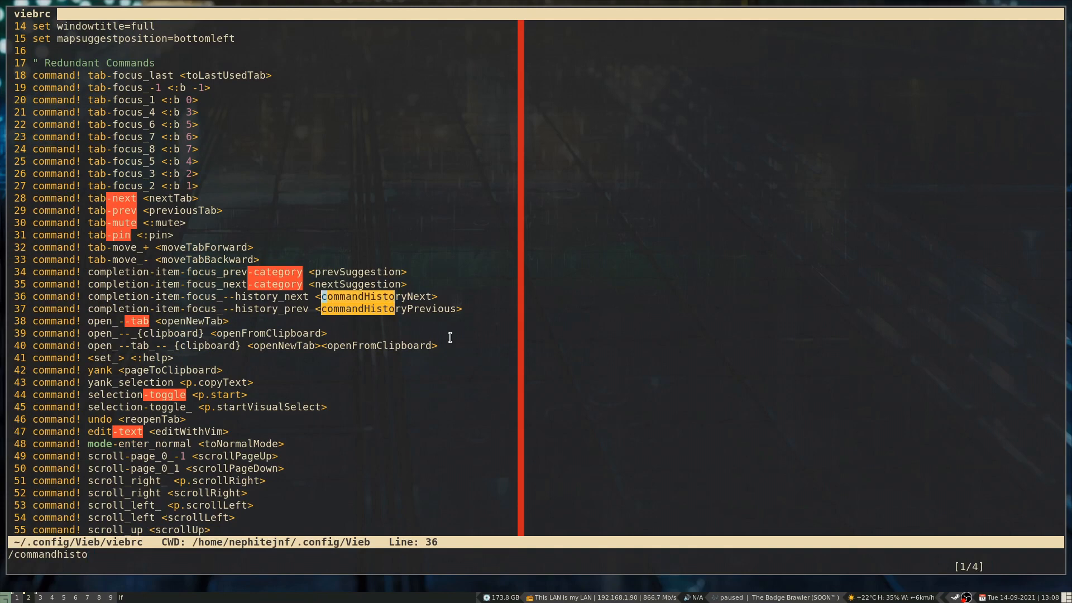
pyautogui.press('n')
pyautogui.press('n')
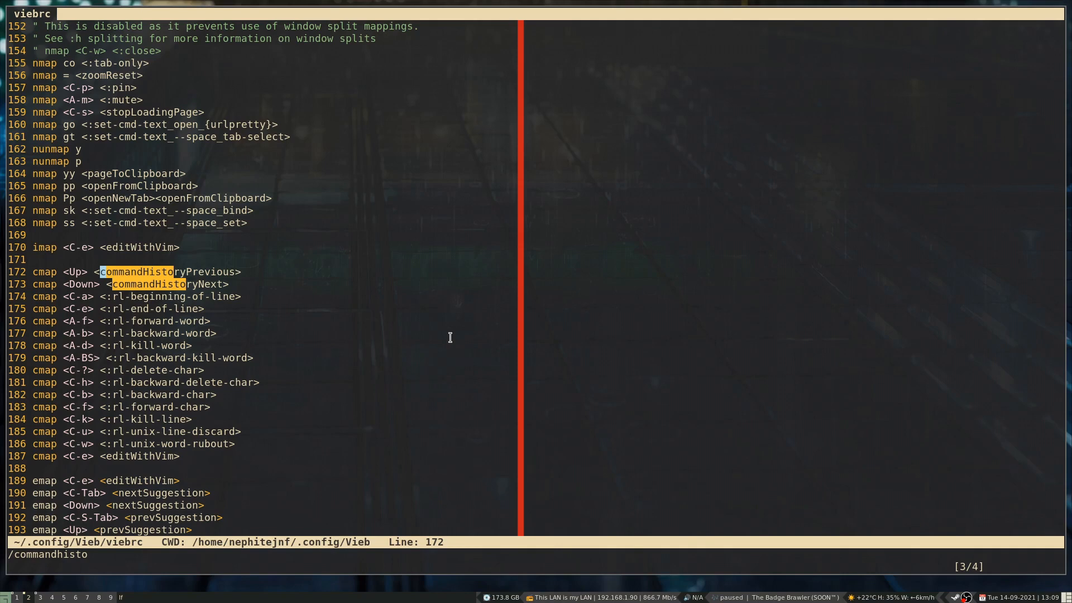
pyautogui.press('n')
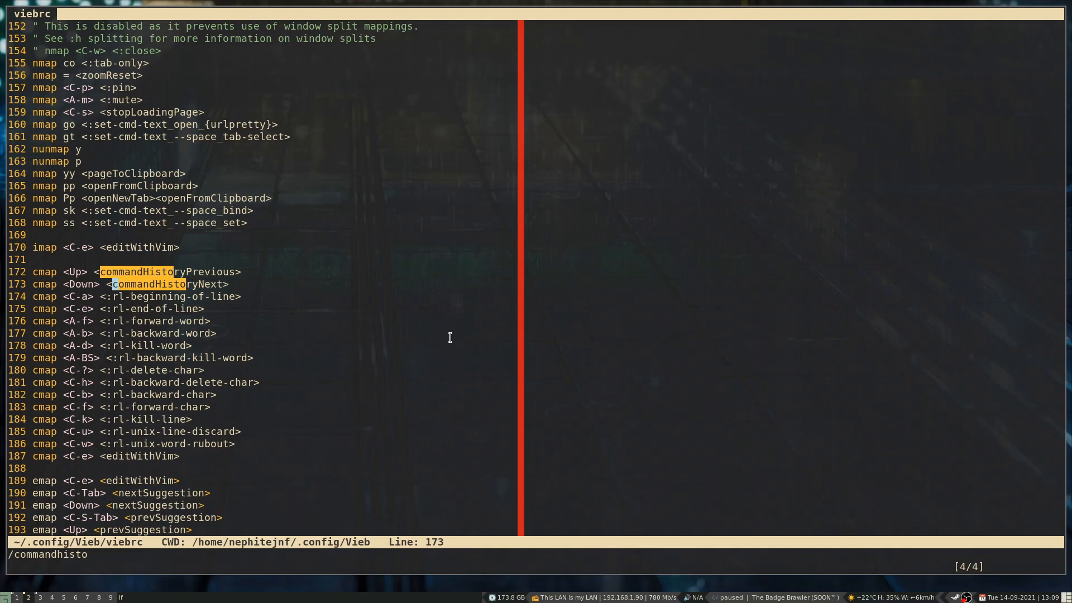
pyautogui.press('n')
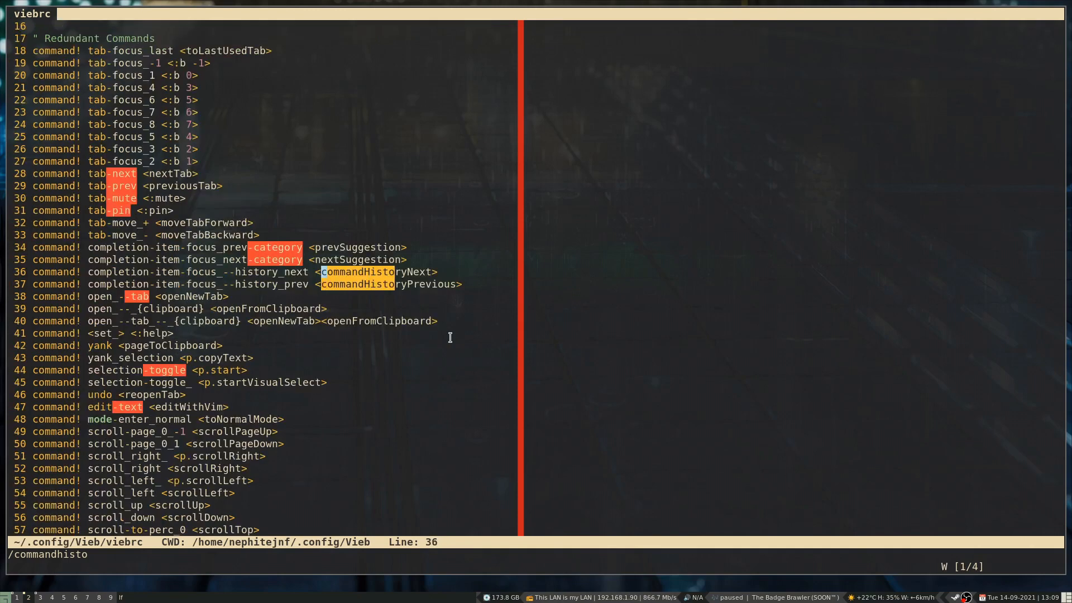
pyautogui.press('n')
pyautogui.press('n')
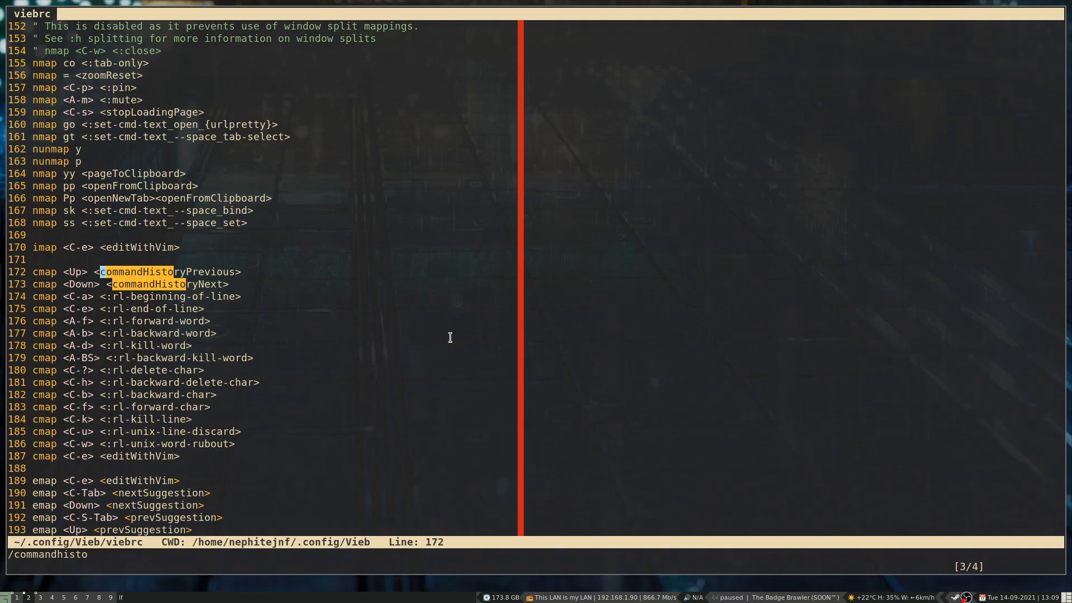
# Step: Switch to the Vieb browser window with the help page
pyautogui.press('super+3')
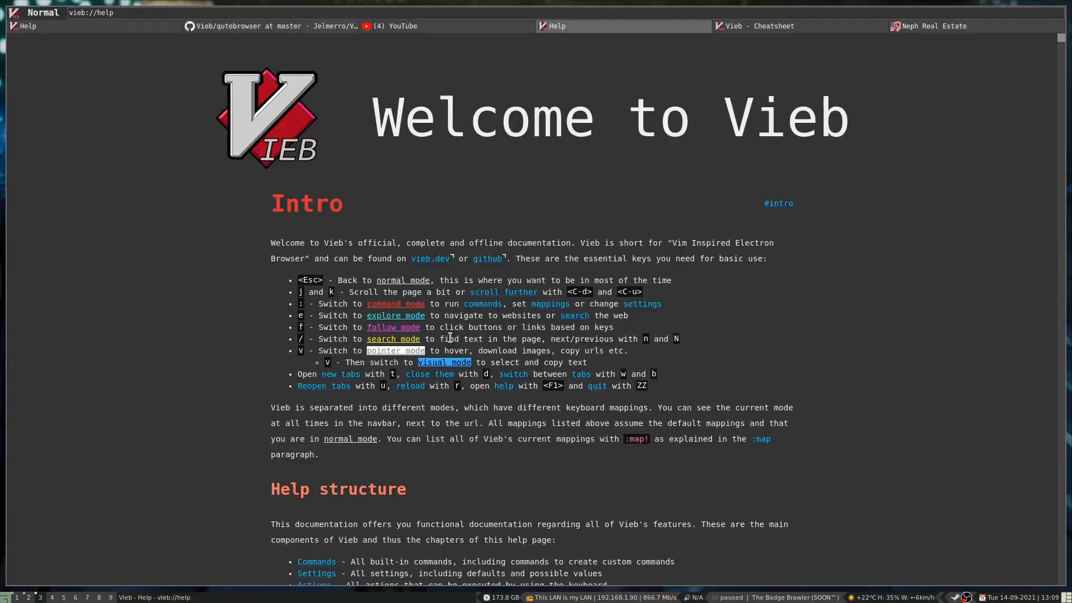
# Step: List Vieb's help topics on the browser's command line
pyautogui.press(':')
pyautogui.write('help')
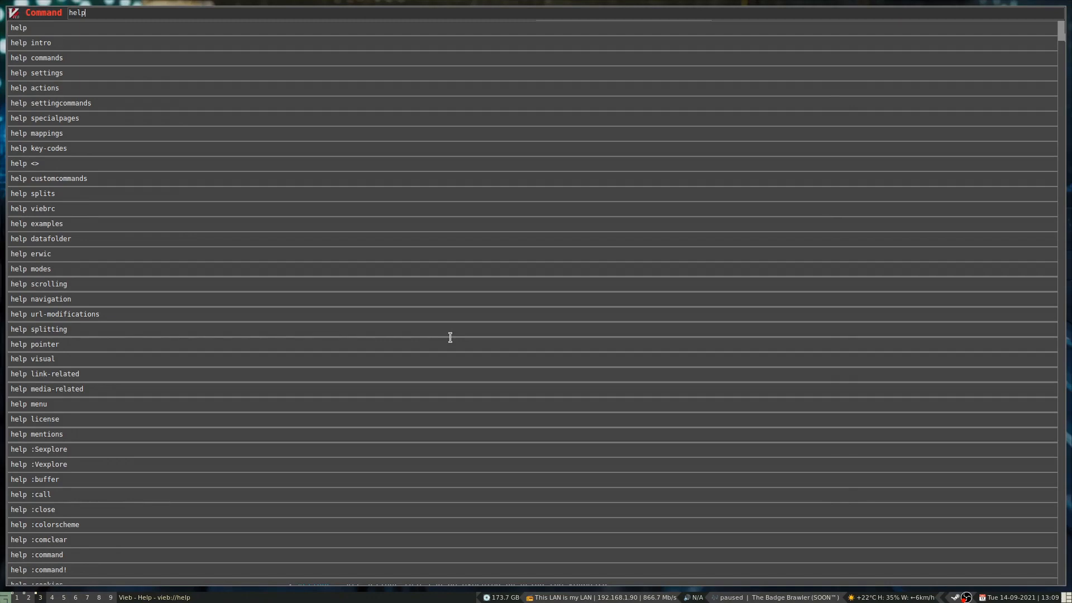
# Step: Switch to the viebrc and change the command-mode <Up> mapping on line 172 to <prevSuggestion>
pyautogui.press('super+2')
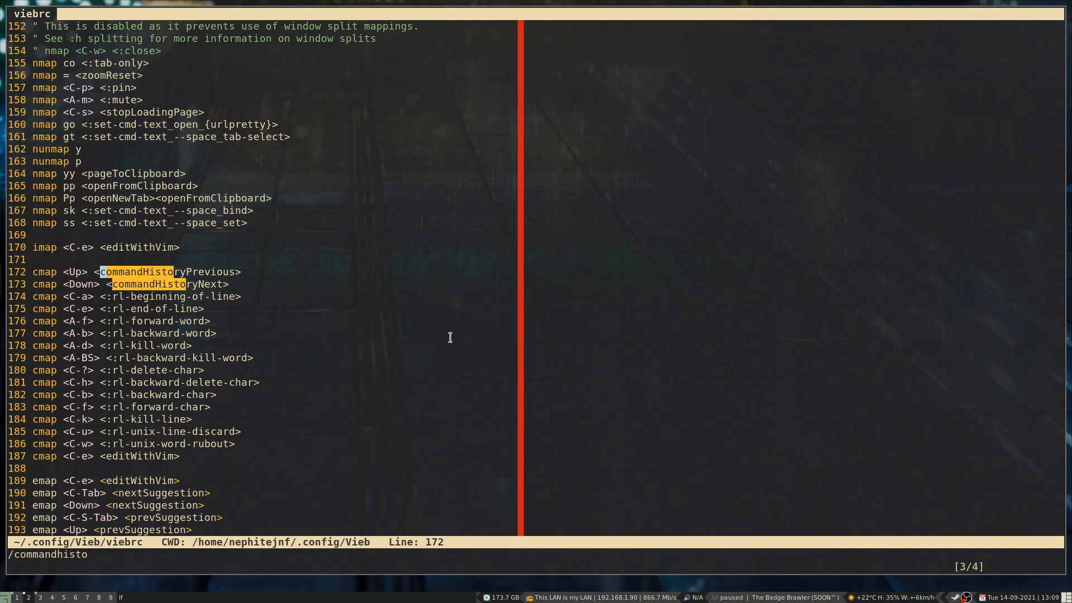
pyautogui.press('l')
pyautogui.press('l')
pyautogui.press('l')
pyautogui.press('l')
pyautogui.press('l')
pyautogui.press('l')
pyautogui.press('l')
pyautogui.press('c')
pyautogui.press('w')
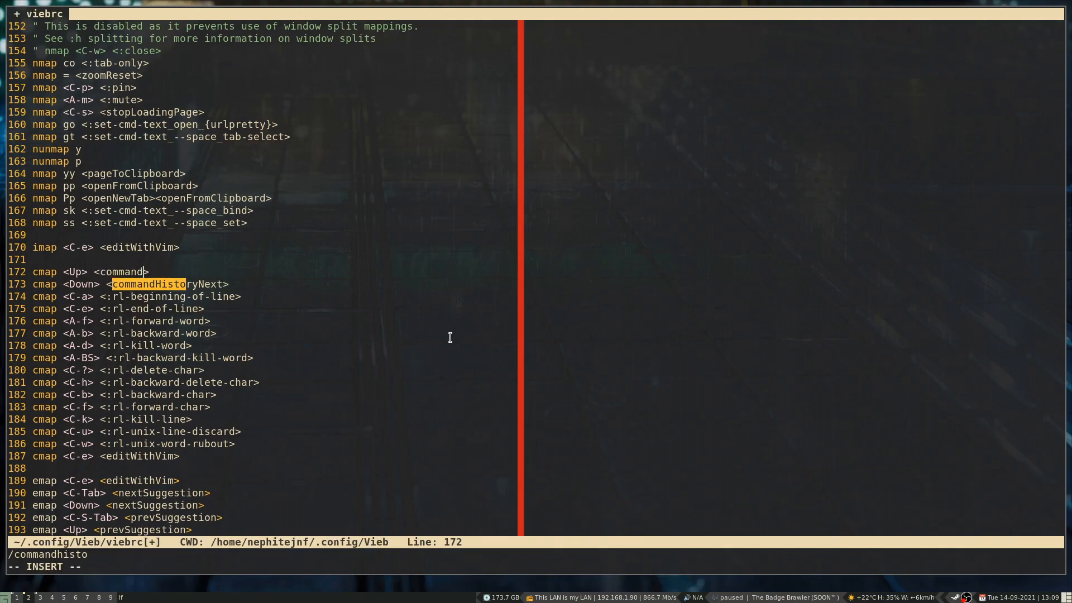
pyautogui.press('BackSpace')
pyautogui.press('BackSpace')
pyautogui.press('BackSpace')
pyautogui.press('BackSpace')
pyautogui.press('BackSpace')
pyautogui.press('BackSpace')
pyautogui.press('BackSpace')
pyautogui.write('prevSuggestion')
pyautogui.press('Escape')
# Step: Change the command-mode <Down> mapping on line 173 to <nextSuggestion> and save the viebrc
pyautogui.press('j')
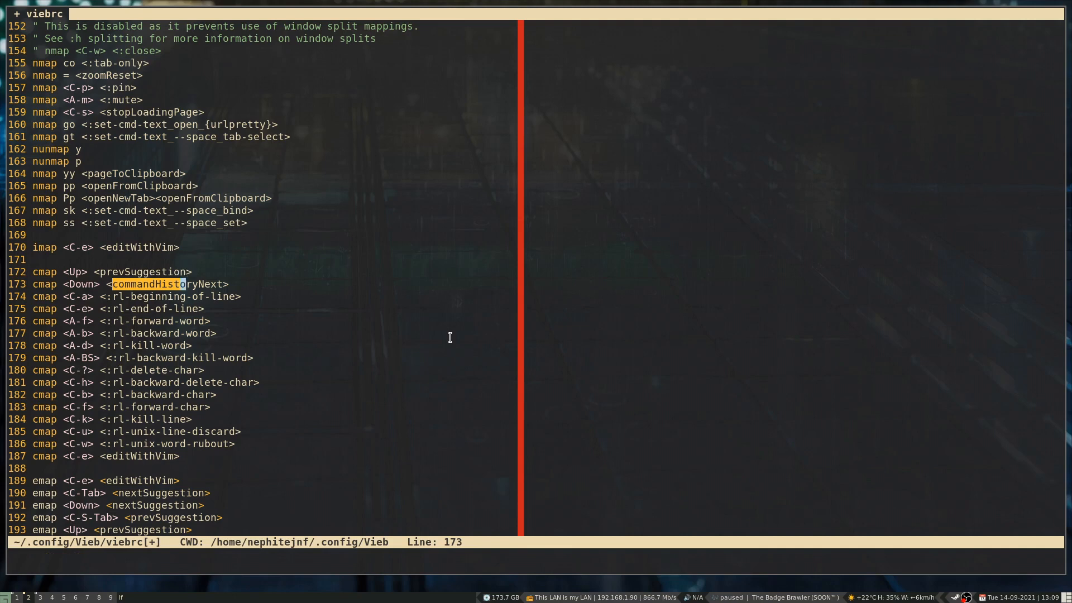
pyautogui.press('c')
pyautogui.press('i')
pyautogui.press('less')
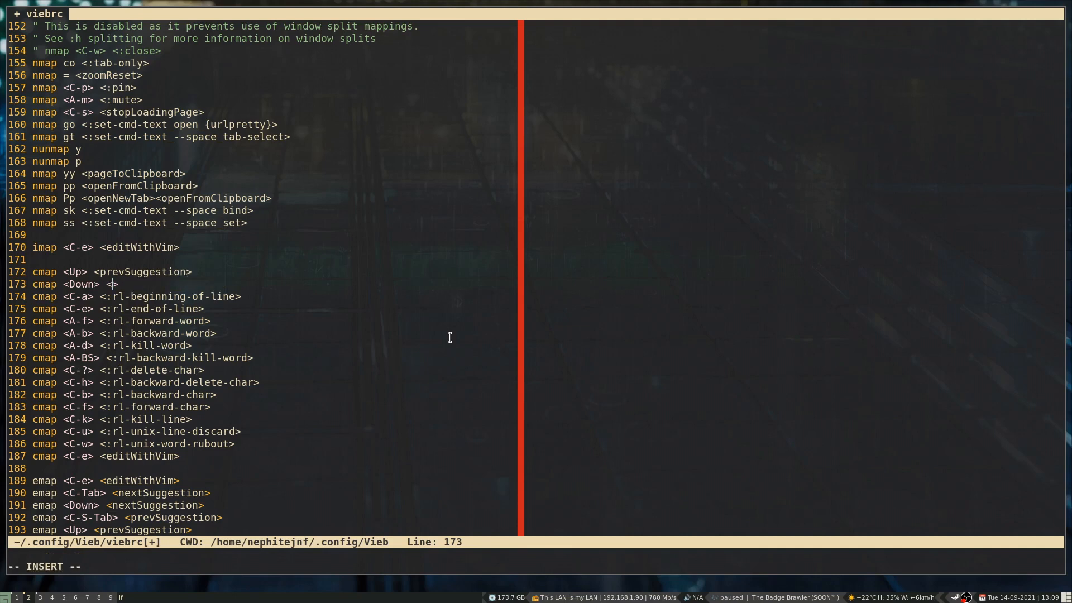
pyautogui.write('nextSuggestion')
pyautogui.press('Escape')
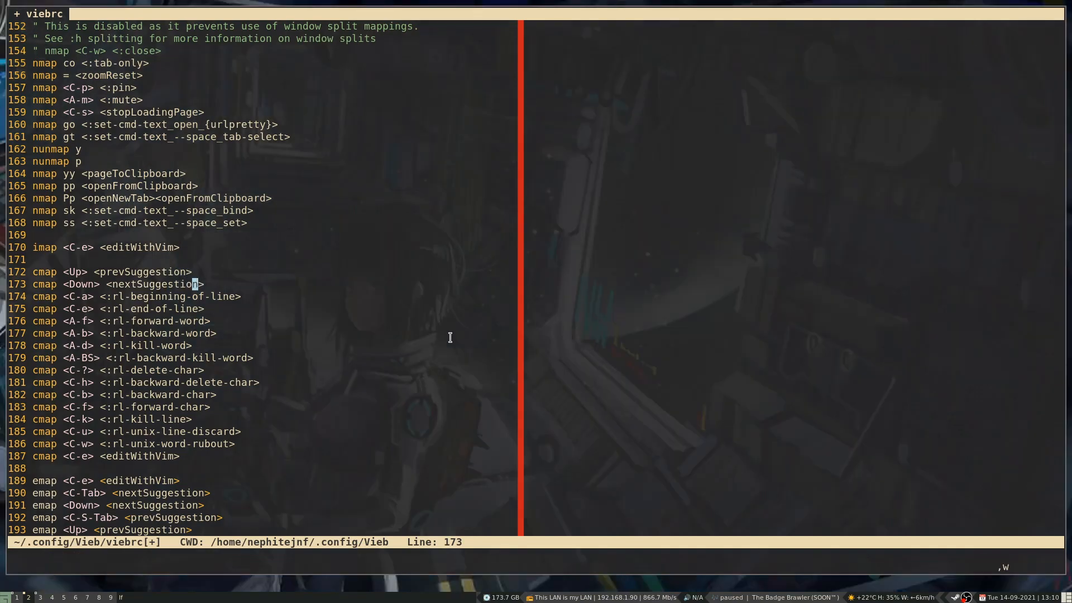
# Step: Close the Vieb browser window and launch vieb again to load the edited configuration
pyautogui.press('super+3')
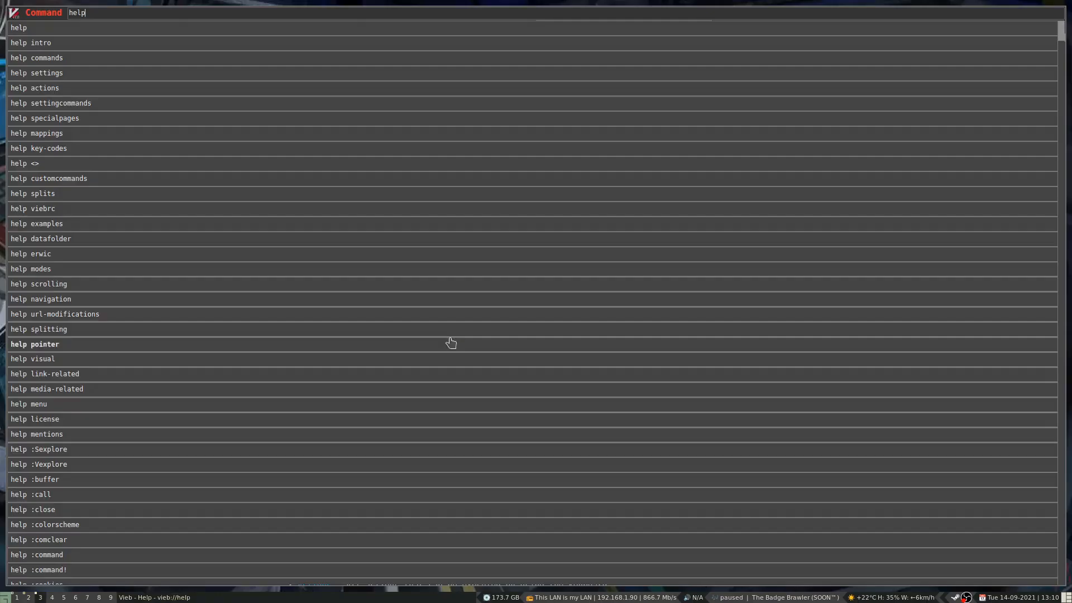
pyautogui.press('super+shift+c')
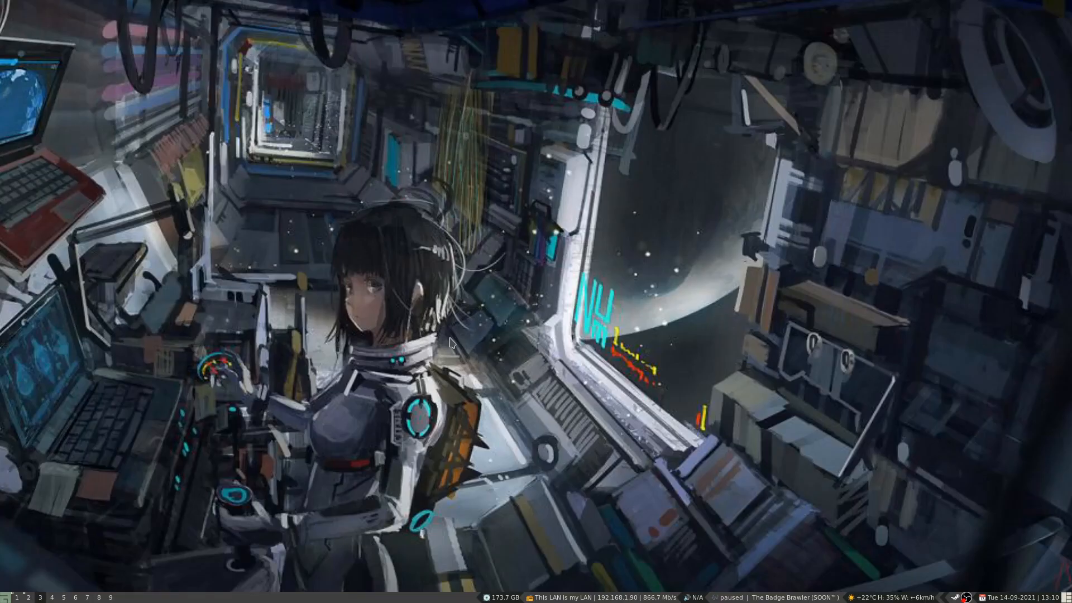
pyautogui.press('super+r')
pyautogui.write('vieb')
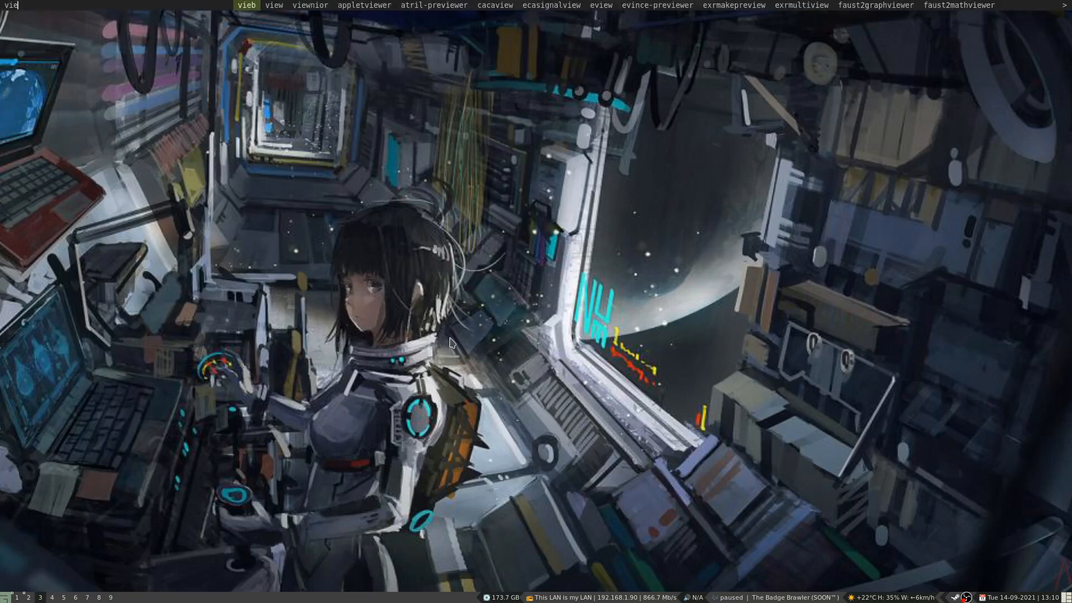
pyautogui.press('Return')
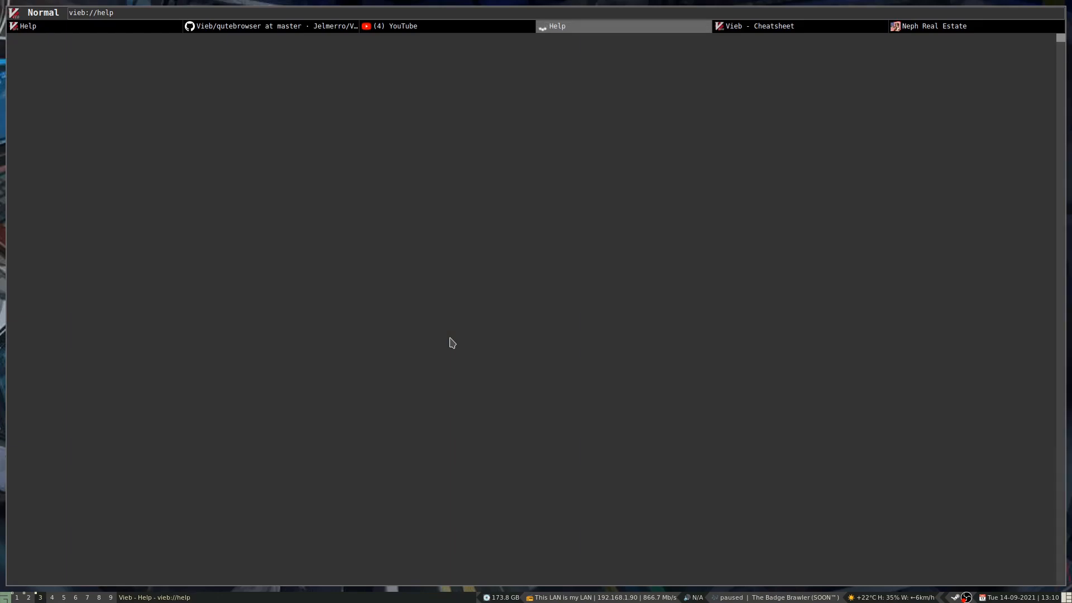
# Step: List the help topics on Vieb's command line and step forward through the suggestions to "help settingcommands"
pyautogui.press(':')
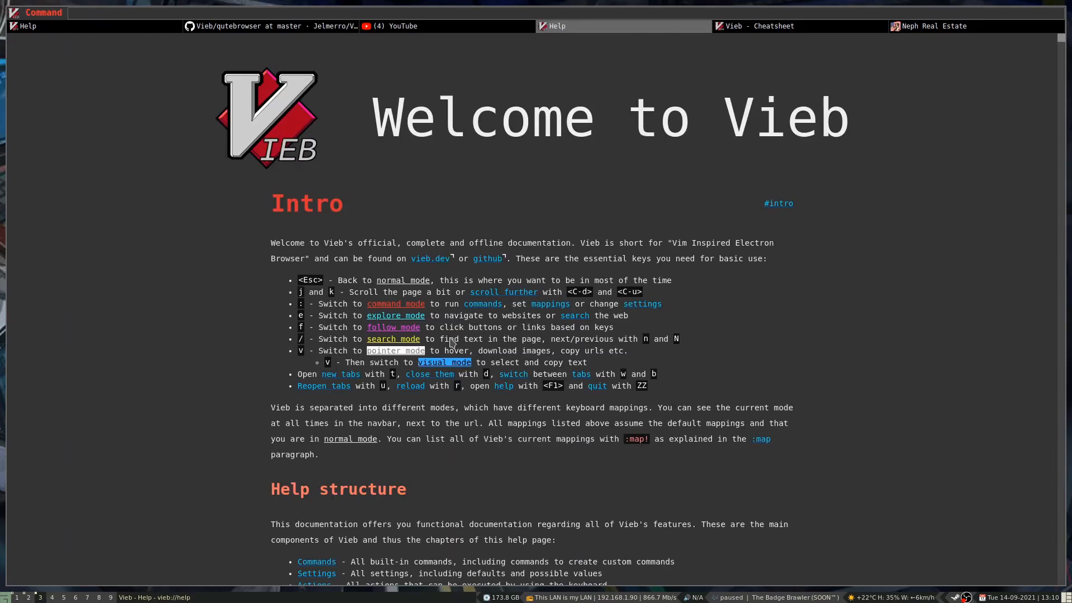
pyautogui.write('hek')
pyautogui.press('BackSpace')
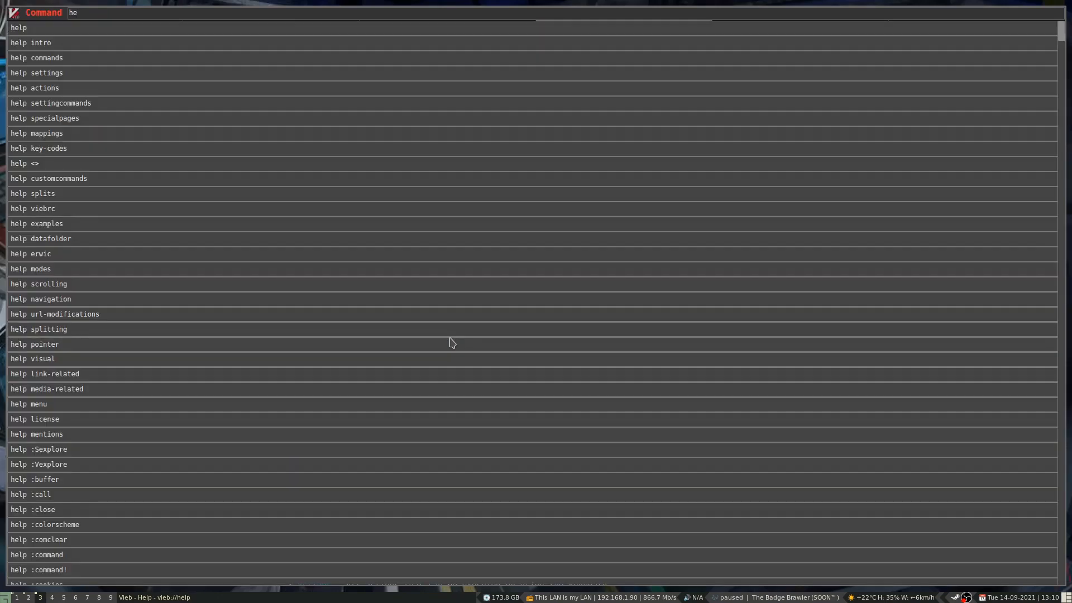
pyautogui.press('Tab')
pyautogui.press('Tab')
pyautogui.press('Tab')
pyautogui.press('Tab')
pyautogui.press('Tab')
pyautogui.press('Tab')
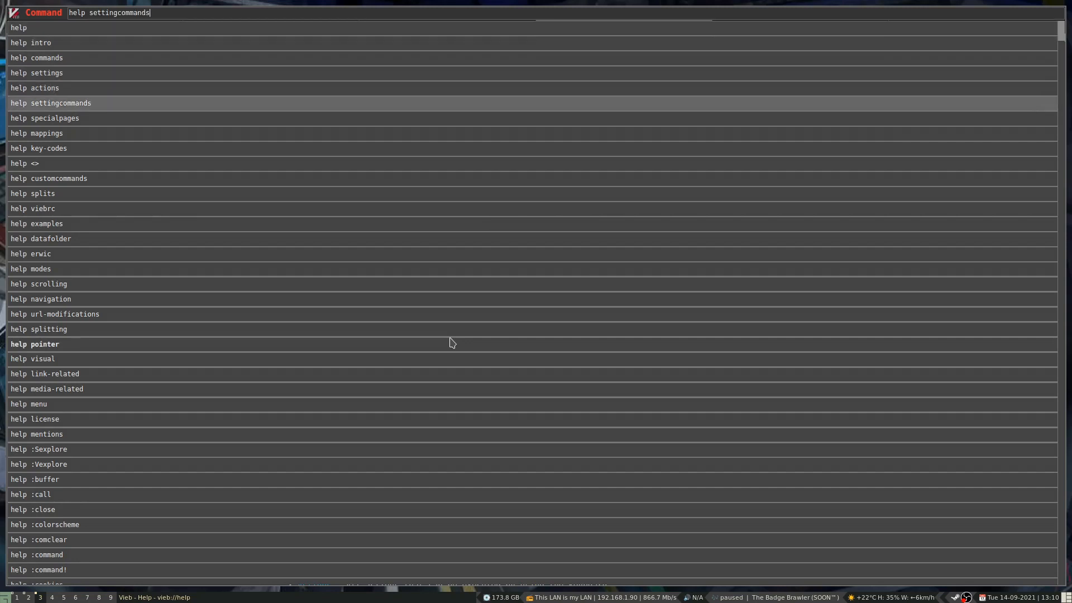
# Step: Step backward through the help suggestions, wrapping to the visual-mode entries at the list's end, and leave the command line
pyautogui.hotkey('shift', 'Tab')
pyautogui.hotkey('shift', 'Tab')
pyautogui.hotkey('shift', 'Tab')
pyautogui.hotkey('shift', 'Tab')
pyautogui.hotkey('shift', 'Tab')
pyautogui.hotkey('shift', 'Tab')
pyautogui.hotkey('shift', 'Tab')
pyautogui.hotkey('shift', 'Tab')
pyautogui.hotkey('shift', 'Tab')
pyautogui.hotkey('shift', 'Tab')
pyautogui.hotkey('shift', 'Tab')
pyautogui.hotkey('shift', 'Tab')
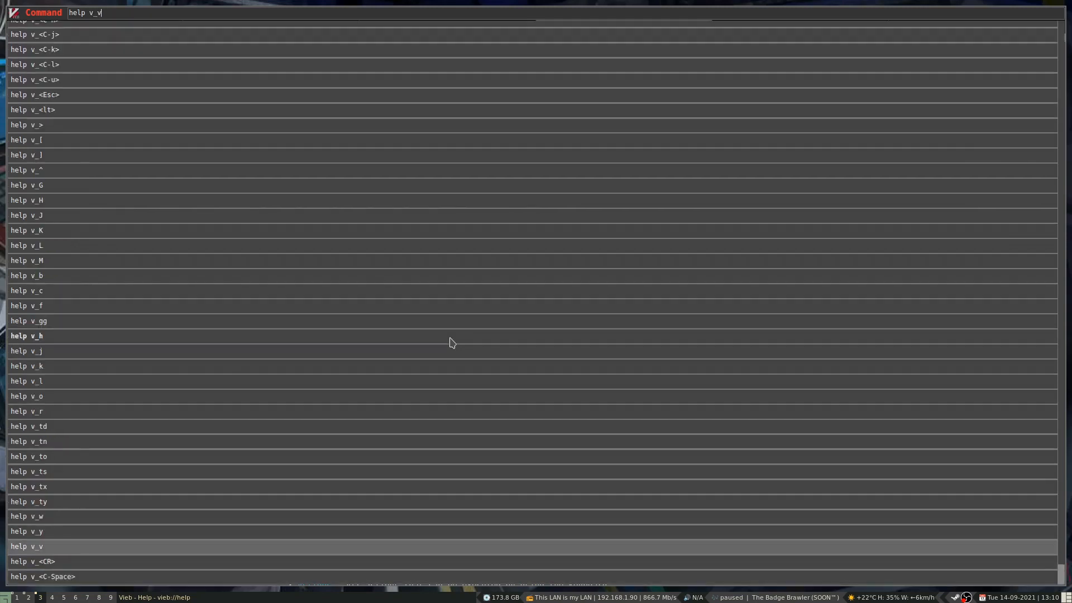
pyautogui.hotkey('shift', 'Tab')
pyautogui.hotkey('shift', 'Tab')
pyautogui.hotkey('shift', 'Tab')
pyautogui.hotkey('shift', 'Tab')
pyautogui.hotkey('shift', 'Tab')
pyautogui.hotkey('shift', 'Tab')
pyautogui.hotkey('shift', 'Tab')
pyautogui.hotkey('shift', 'Tab')
pyautogui.hotkey('shift', 'Tab')
pyautogui.hotkey('shift', 'Tab')
pyautogui.hotkey('shift', 'Tab')
pyautogui.hotkey('shift', 'Tab')
pyautogui.hotkey('shift', 'Tab')
pyautogui.hotkey('shift', 'Tab')
pyautogui.hotkey('shift', 'Tab')
pyautogui.hotkey('shift', 'Tab')
pyautogui.hotkey('shift', 'Tab')
pyautogui.hotkey('shift', 'Tab')
pyautogui.hotkey('shift', 'Tab')
pyautogui.hotkey('shift', 'Tab')
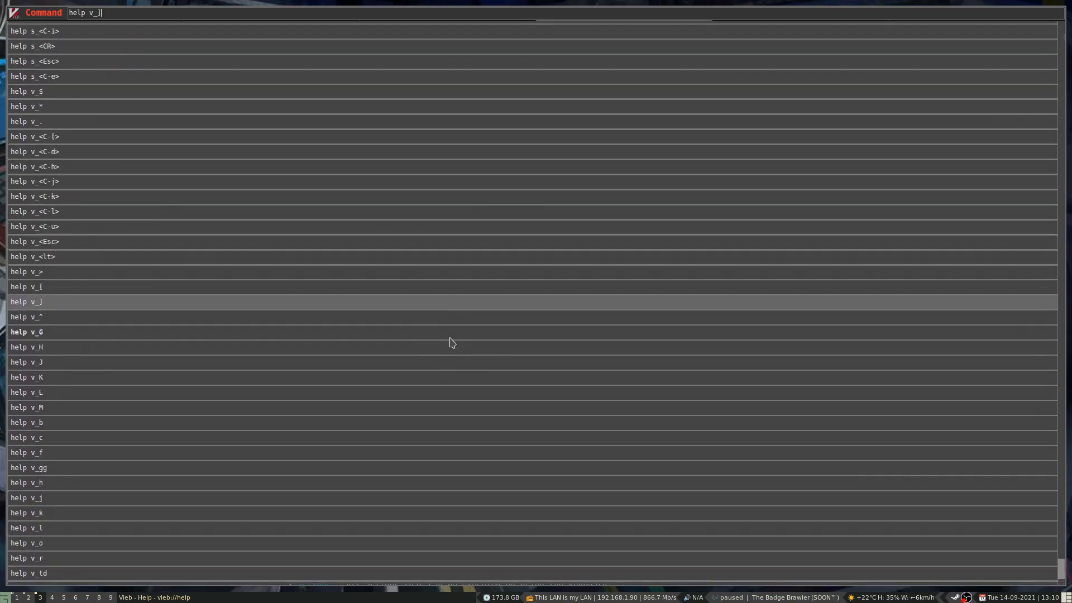
pyautogui.press('Return')
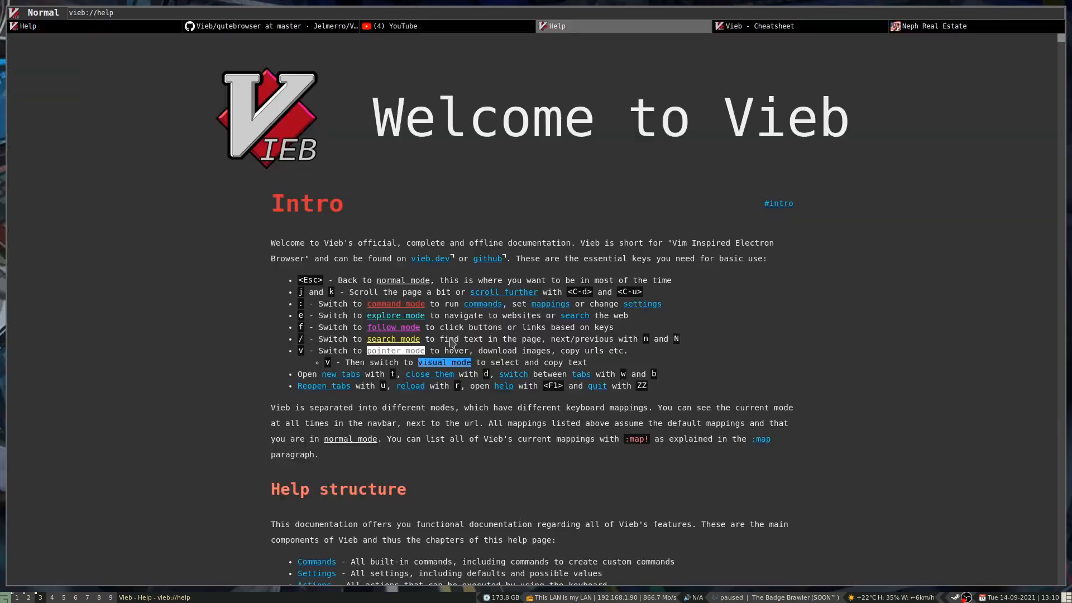
# Step: Return to the viebrc, go to its beginning and examine the first set options, from adblocker to fontsize
pyautogui.press('super+2')
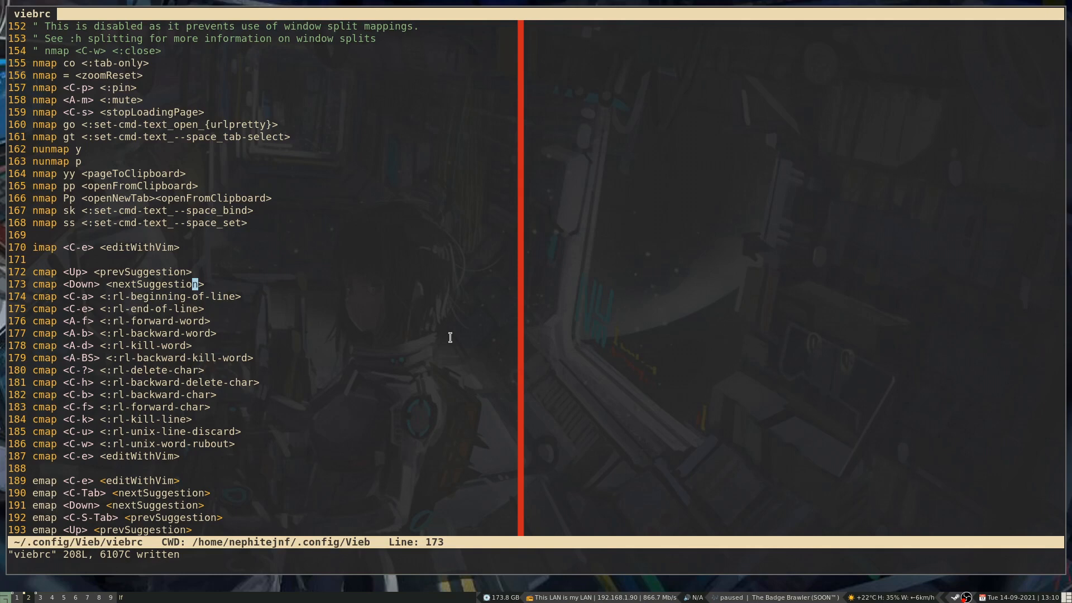
pyautogui.press('g')
pyautogui.press('g')
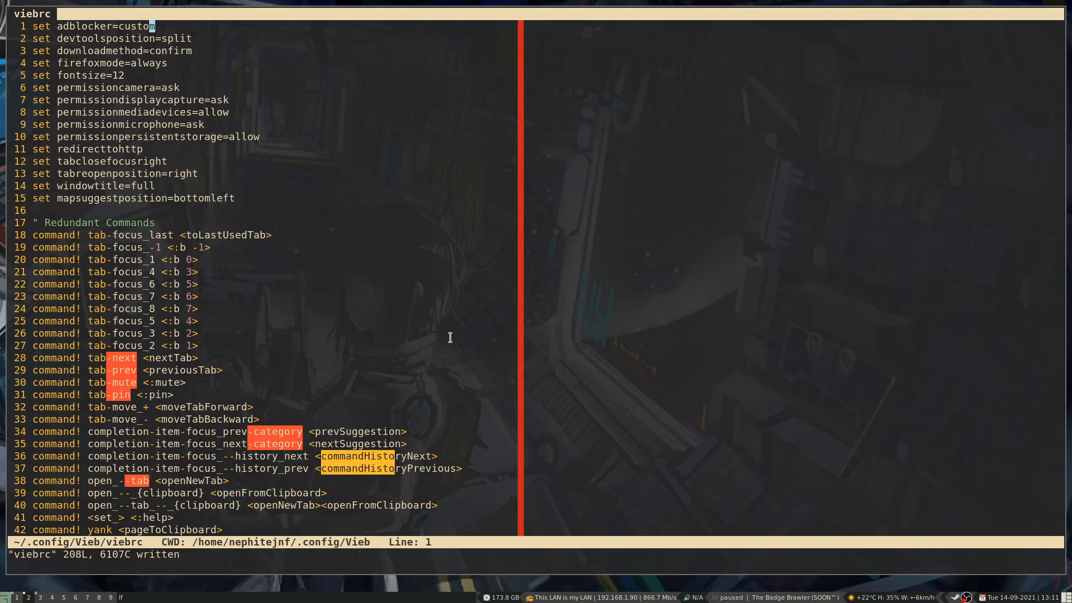
pyautogui.press('j')
pyautogui.press('j')
pyautogui.press('j')
pyautogui.press('j')
pyautogui.press('k')
pyautogui.press('k')
pyautogui.press('k')
pyautogui.press('k')
pyautogui.press('j')
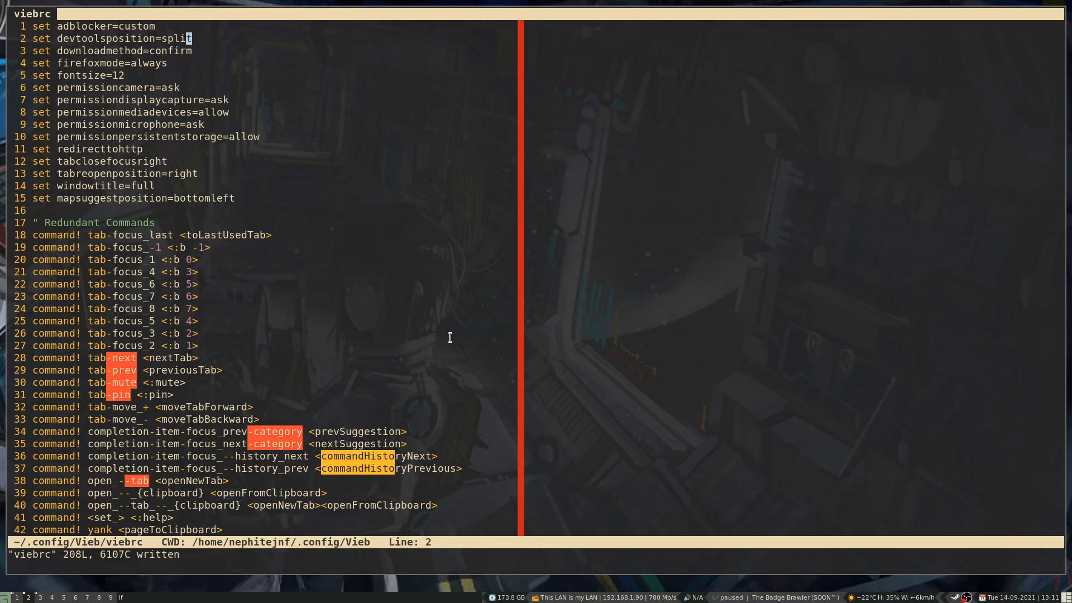
# Step: Look through the set options down to mapsuggestposition on line 15 and return to fontsize on line 5
pyautogui.press('j')
pyautogui.press('j')
pyautogui.press('j')
pyautogui.press('j')
pyautogui.press('j')
pyautogui.press('j')
pyautogui.press('j')
pyautogui.press('j')
pyautogui.press('j')
pyautogui.press('k')
pyautogui.press('j')
pyautogui.press('j')
pyautogui.press('j')
pyautogui.press('j')
pyautogui.press('k')
pyautogui.press('k')
pyautogui.press('k')
pyautogui.press('k')
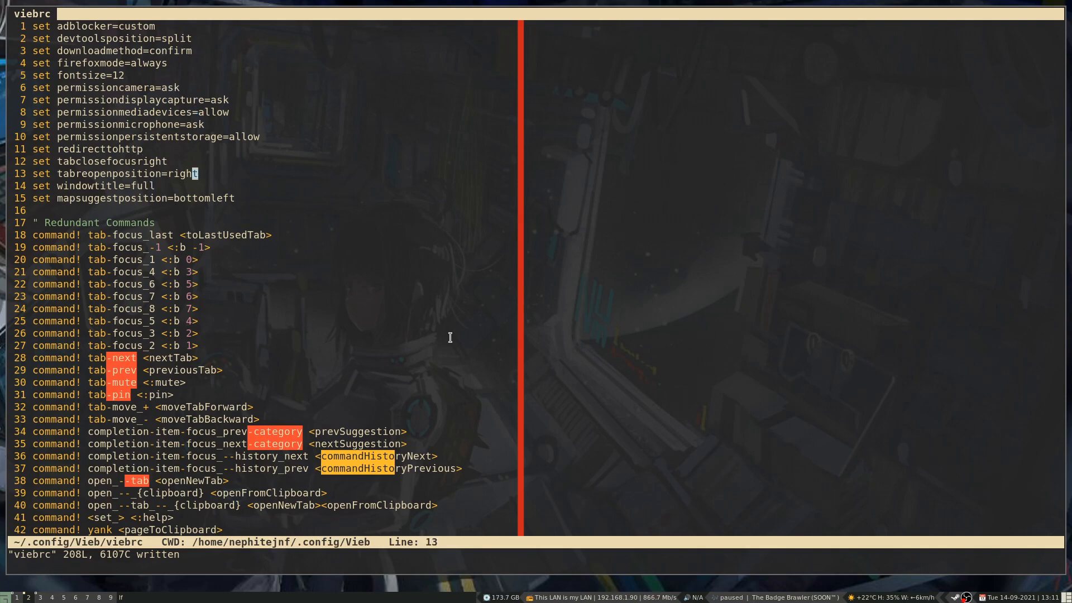
pyautogui.press('k')
pyautogui.press('k')
pyautogui.press('k')
pyautogui.press('k')
pyautogui.press('k')
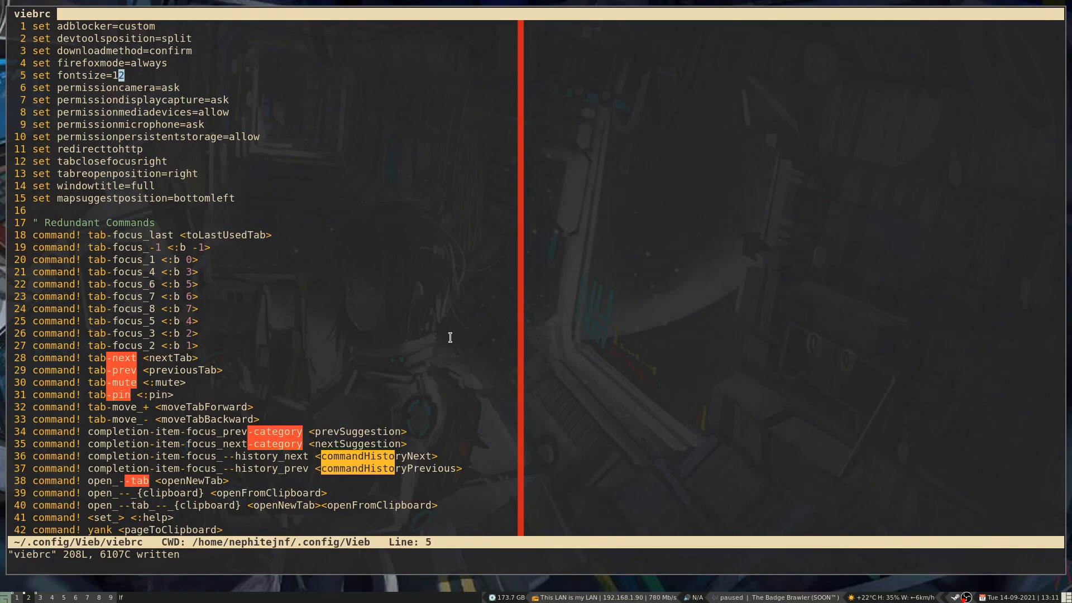
# Step: Compare the help page in the Vieb browser with the set options in the viebrc
pyautogui.press('super+3')
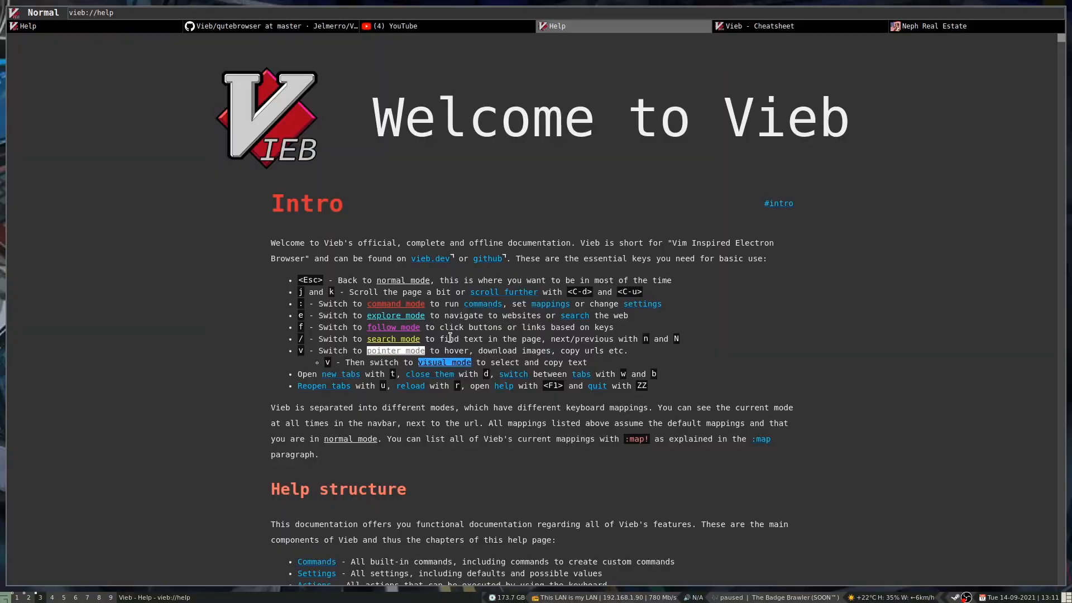
pyautogui.press('super+2')
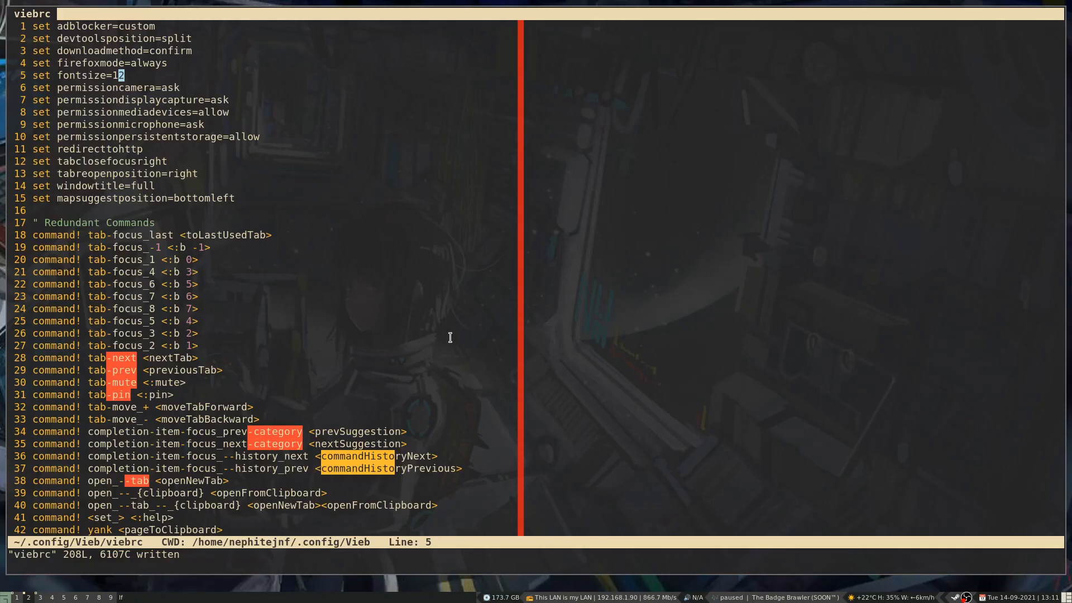
pyautogui.press('super+3')
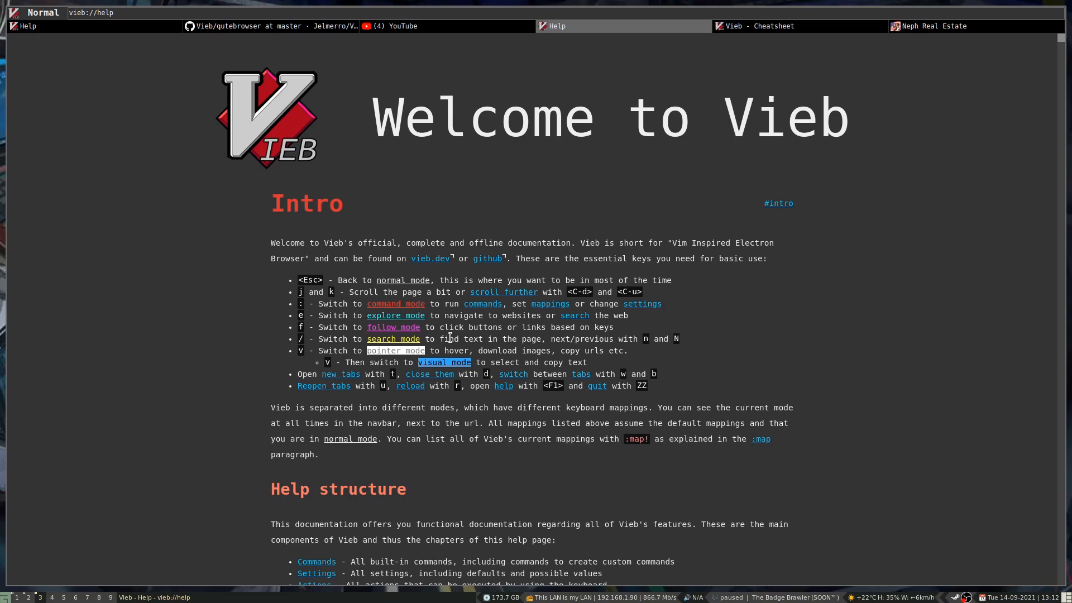
pyautogui.press('super+2')
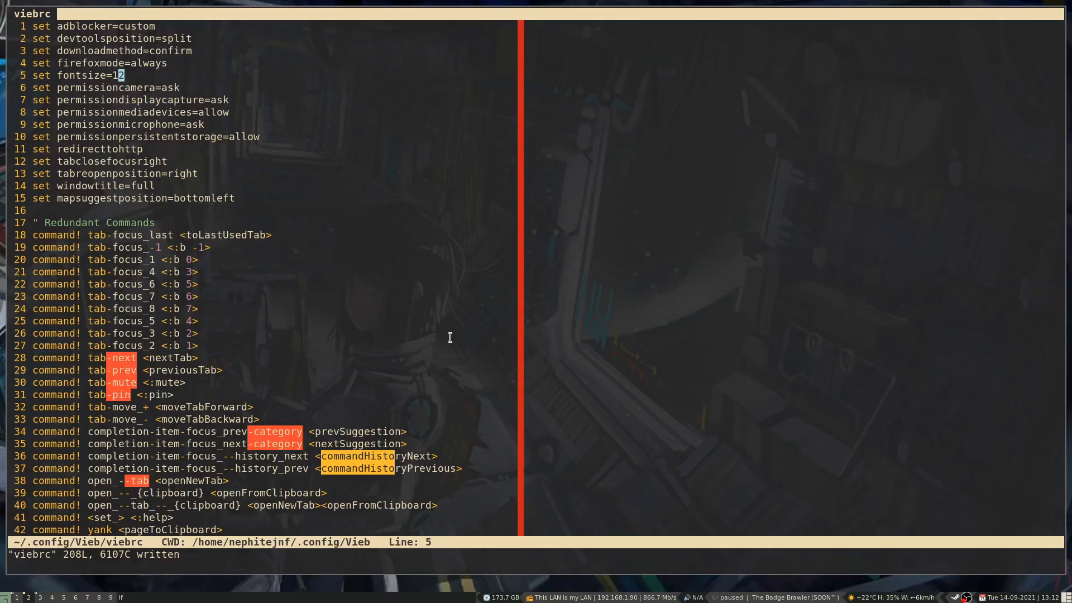
# Step: Go to the adblocker option on line 1 of the viebrc and open Vieb's help entry for adblocker
pyautogui.press('k')
pyautogui.press('k')
pyautogui.press('k')
pyautogui.press('k')
pyautogui.press('super+3')
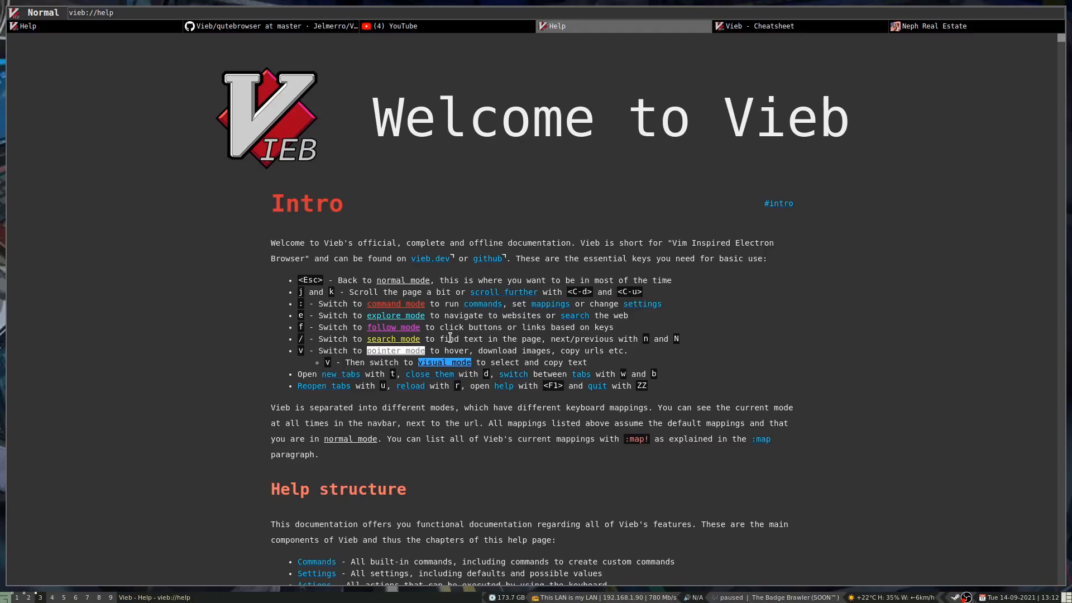
pyautogui.press(':')
pyautogui.write('help')
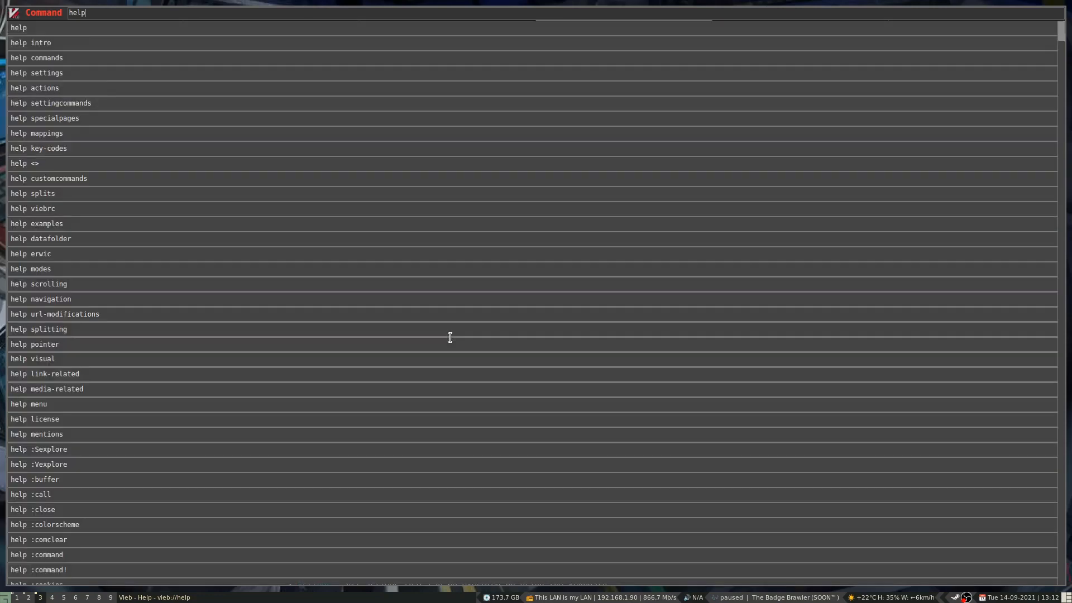
pyautogui.write(' ad')
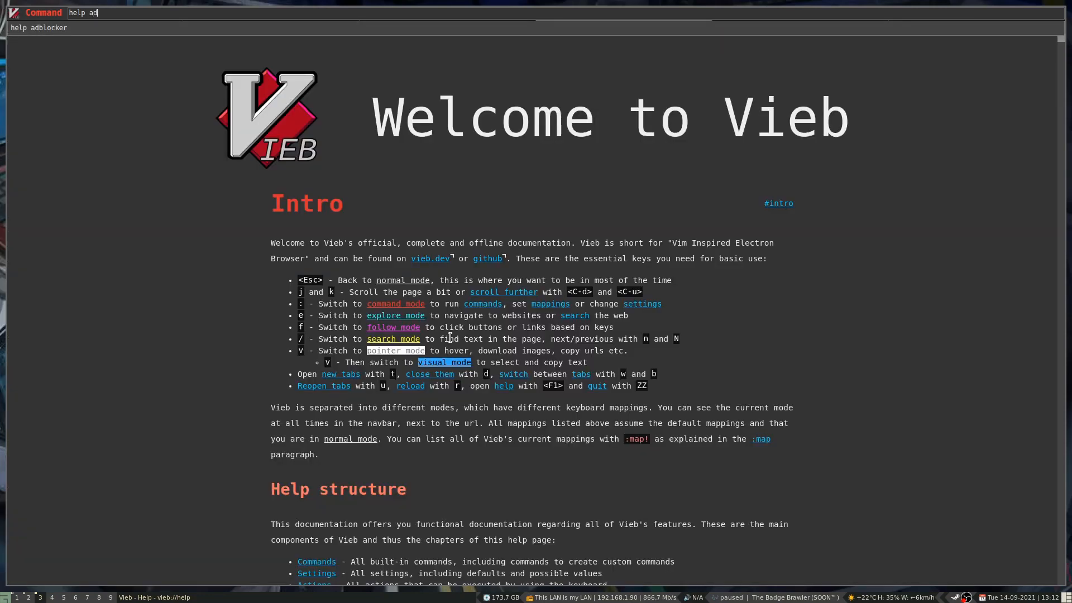
pyautogui.press('Tab')
pyautogui.press('Return')
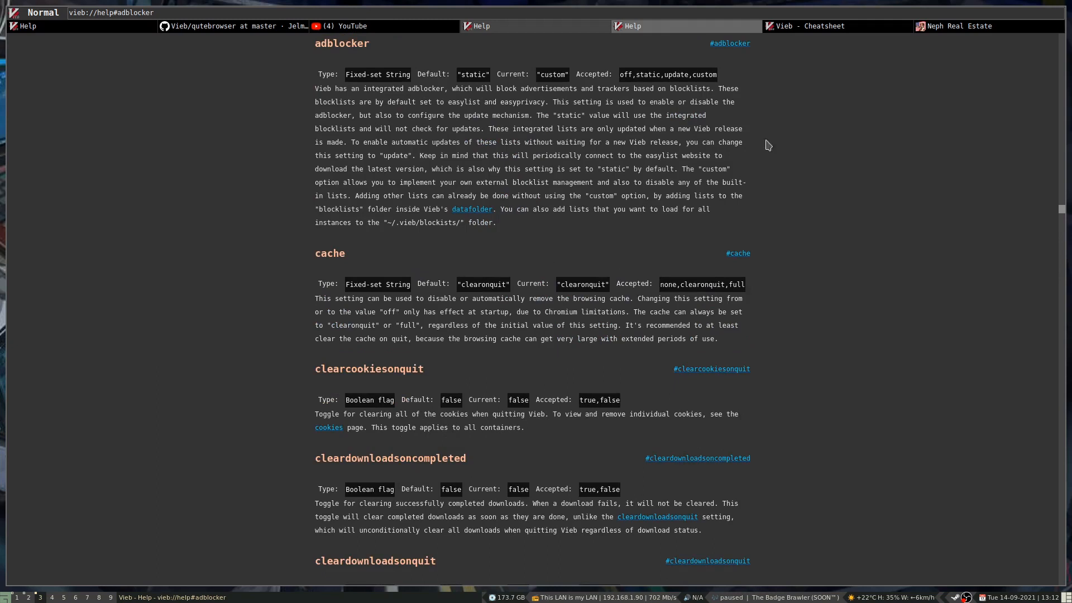
# Step: Highlight the accepted adblocker values static, update and custom one after another in the help entry
pyautogui.moveTo(619, 75); pyautogui.dragTo(646, 72)
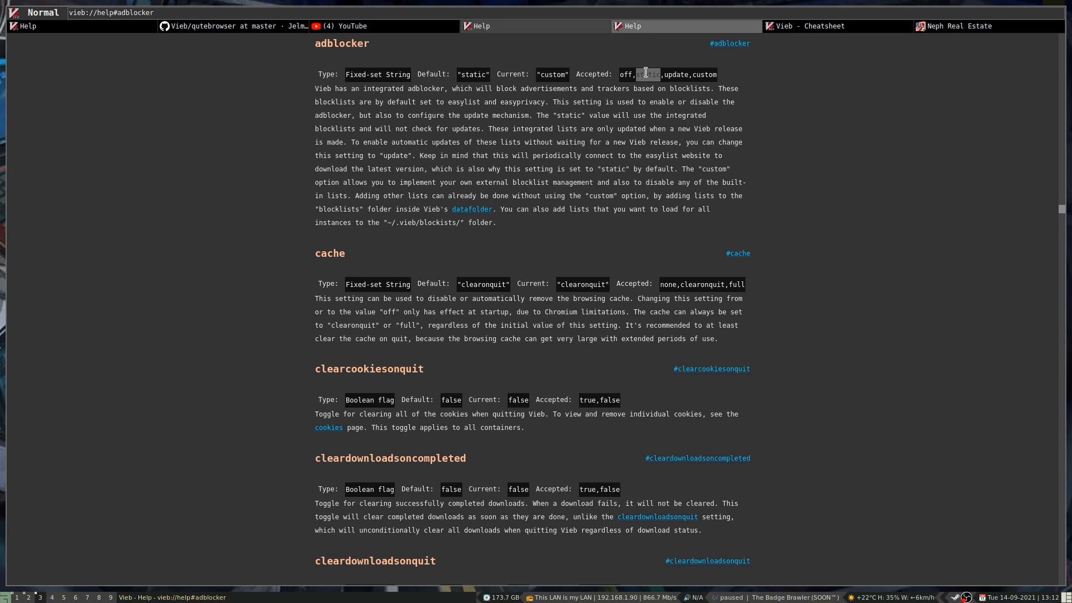
pyautogui.moveTo(669, 74); pyautogui.dragTo(685, 74)
pyautogui.moveTo(696, 73); pyautogui.dragTo(718, 79)
# Step: Close the viebrc in the terminal and select the blocklists folder in Vieb's configuration directory
pyautogui.press('super+2')
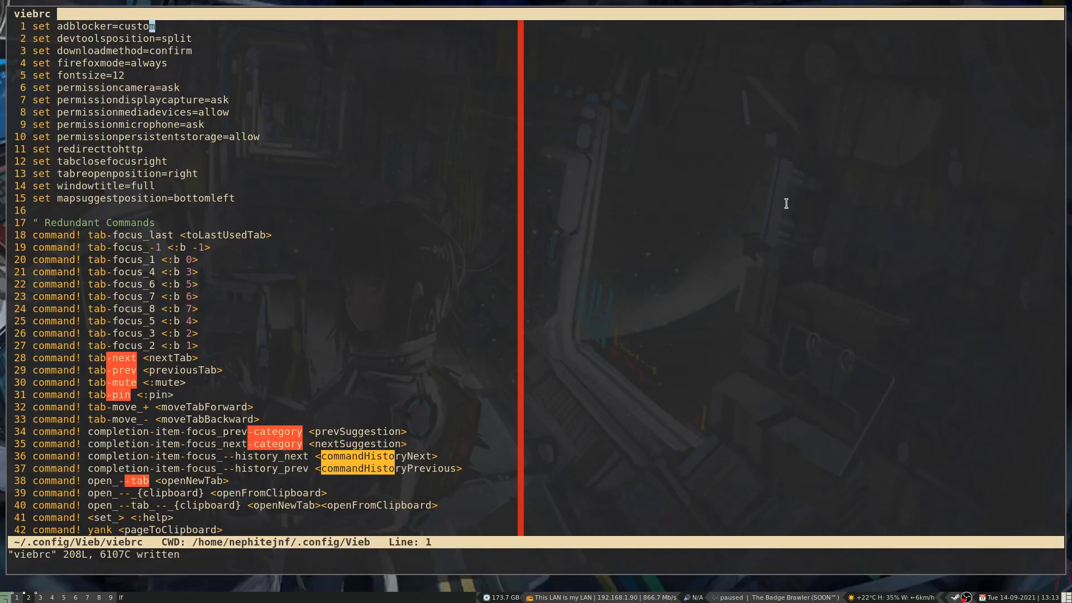
pyautogui.write(':q')
pyautogui.press('Return')
pyautogui.press('k')
pyautogui.press('k')
pyautogui.press('k')
pyautogui.press('k')
pyautogui.press('k')
pyautogui.press('k')
pyautogui.press('k')
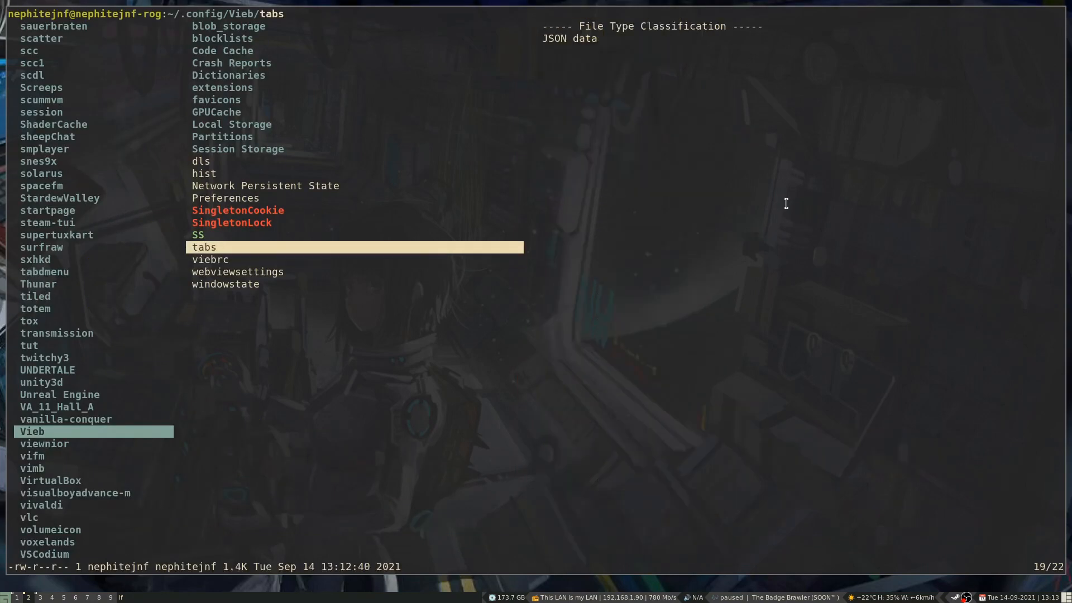
pyautogui.press('k')
pyautogui.press('k')
pyautogui.press('k')
pyautogui.press('k')
pyautogui.press('k')
pyautogui.press('k')
pyautogui.press('k')
pyautogui.press('k')
pyautogui.press('k')
pyautogui.press('k')
pyautogui.press('k')
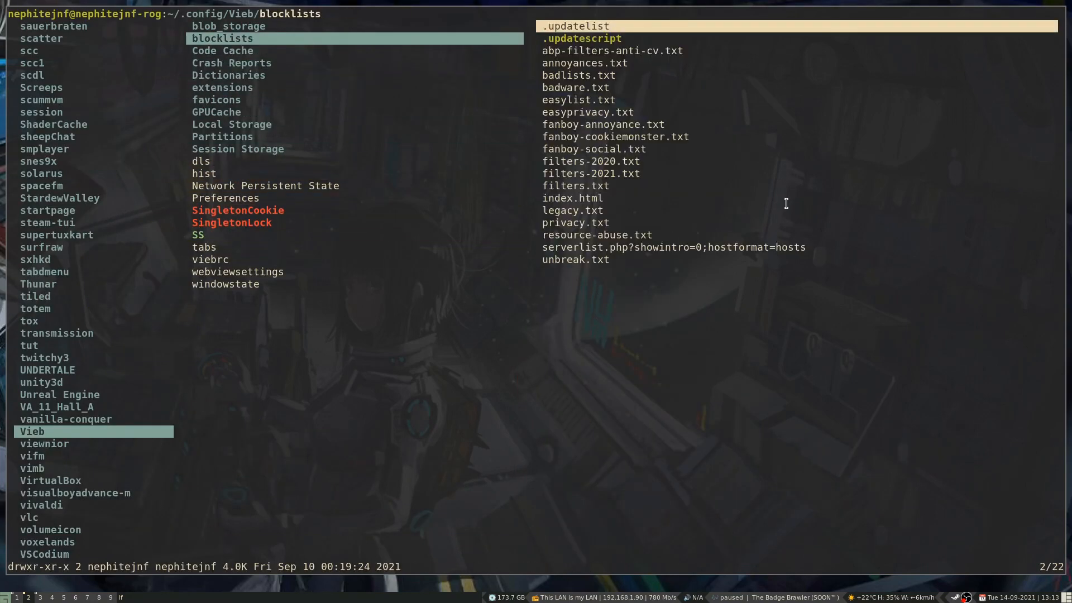
# Step: Enter the blocklists folder and look through its filter list files as far as easylist.txt
pyautogui.press('l')
pyautogui.press('j')
pyautogui.press('j')
pyautogui.press('j')
pyautogui.press('j')
pyautogui.press('j')
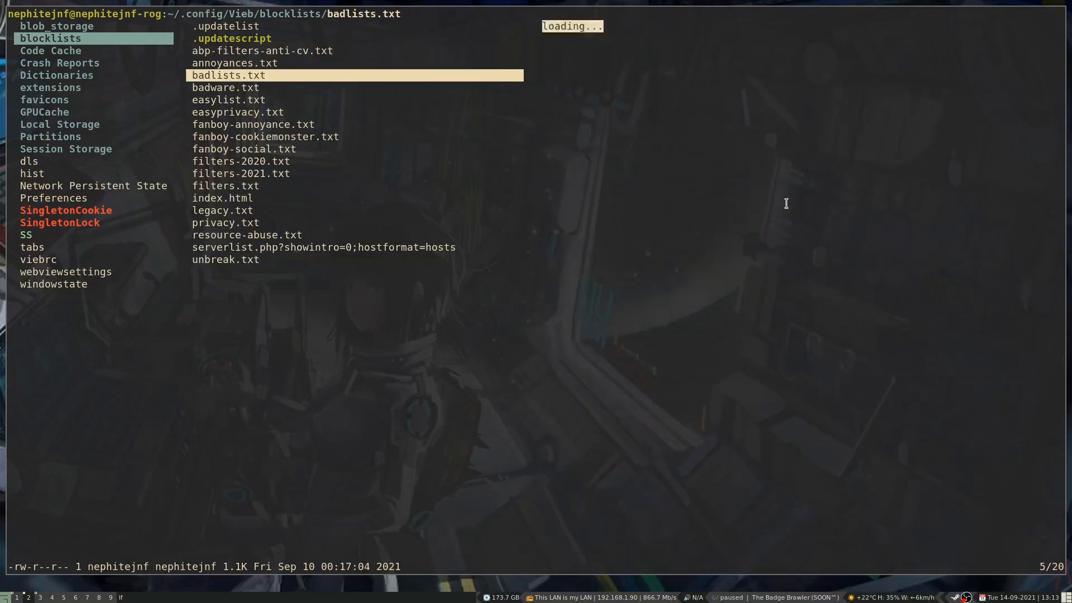
pyautogui.press('j')
pyautogui.press('j')
pyautogui.press('k')
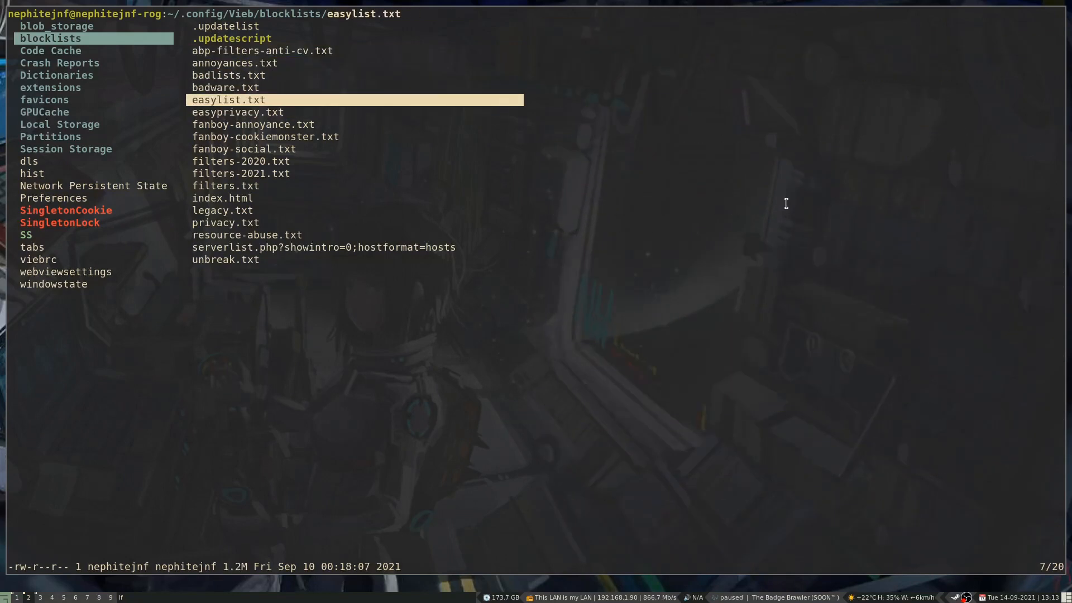
# Step: Look through the remaining filter lists in the blocklists folder, from easyprivacy.txt to serverlist.php
pyautogui.press('j')
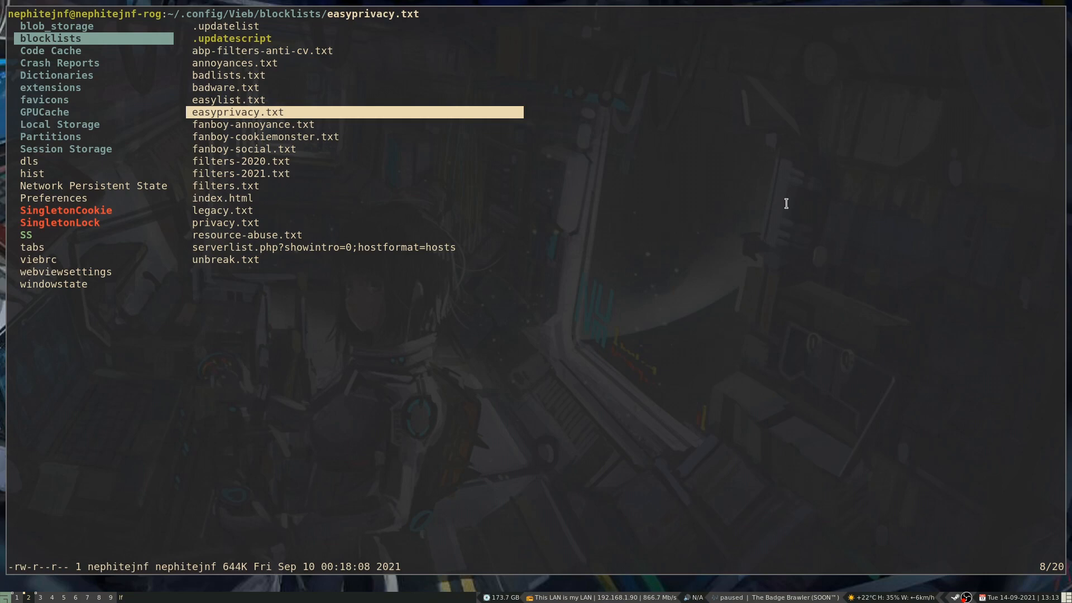
pyautogui.press('j')
pyautogui.press('j')
pyautogui.press('j')
pyautogui.press('j')
pyautogui.press('j')
pyautogui.press('j')
pyautogui.press('j')
pyautogui.press('j')
pyautogui.press('j')
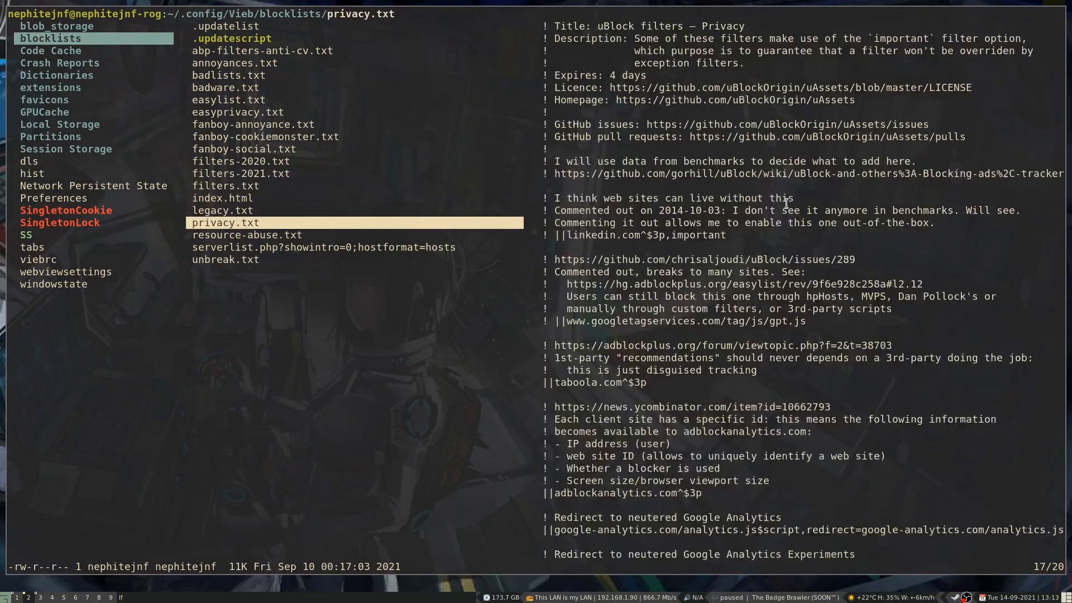
pyautogui.press('j')
pyautogui.press('j')
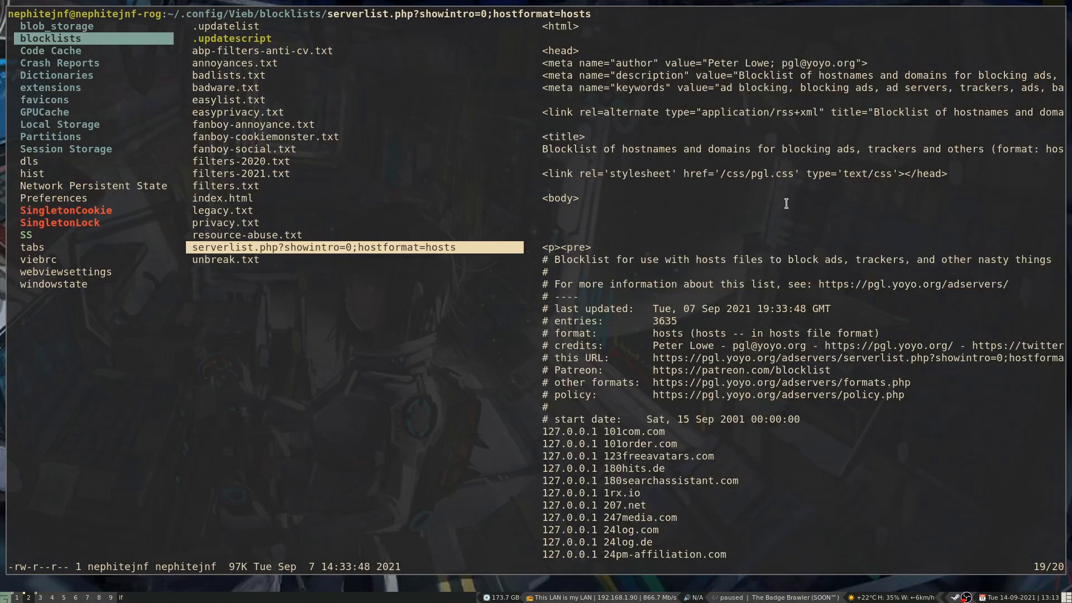
# Step: Run back through the blocklist files up to abp-filters-anti-cv.txt and return to the serverlist.php hosts file
pyautogui.press('k')
pyautogui.press('k')
pyautogui.press('k')
pyautogui.press('k')
pyautogui.press('k')
pyautogui.press('k')
pyautogui.press('k')
pyautogui.press('k')
pyautogui.press('k')
pyautogui.press('k')
pyautogui.press('k')
pyautogui.press('k')
pyautogui.press('k')
pyautogui.press('k')
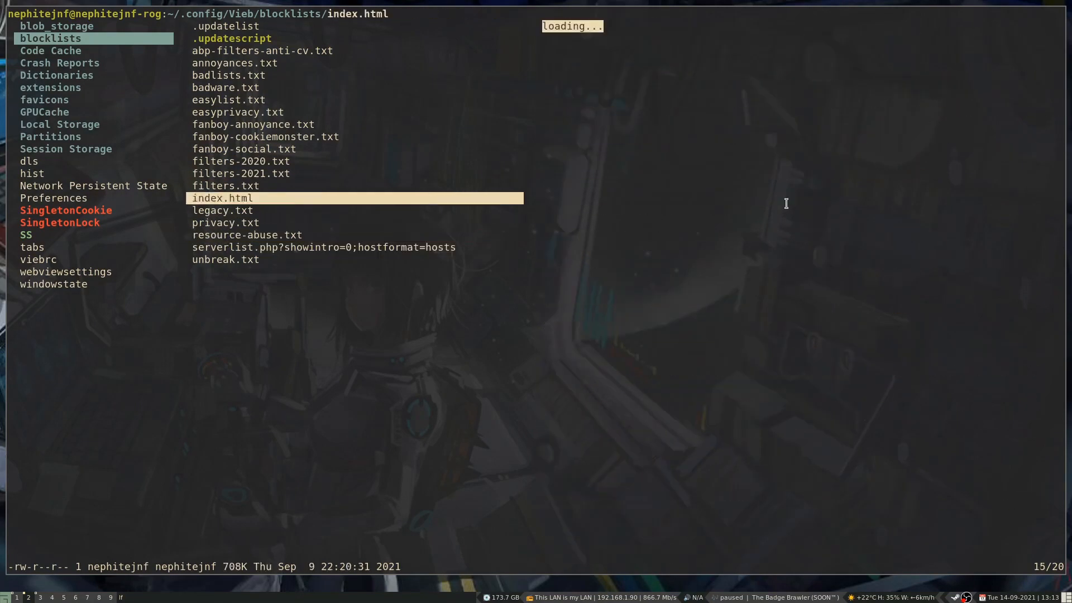
pyautogui.press('j')
pyautogui.press('j')
pyautogui.press('k')
pyautogui.press('k')
pyautogui.press('k')
pyautogui.press('k')
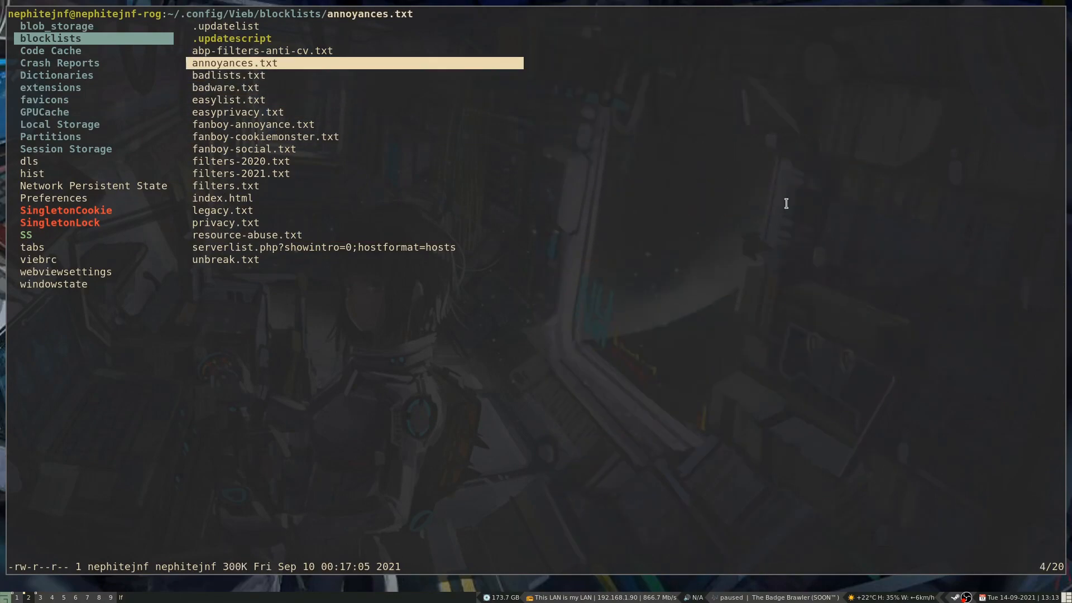
pyautogui.press('k')
pyautogui.press('j')
pyautogui.press('j')
pyautogui.press('j')
pyautogui.press('j')
pyautogui.press('j')
pyautogui.press('j')
pyautogui.press('j')
pyautogui.press('j')
pyautogui.press('j')
pyautogui.press('j')
pyautogui.press('j')
pyautogui.press('j')
pyautogui.press('j')
pyautogui.press('j')
pyautogui.press('j')
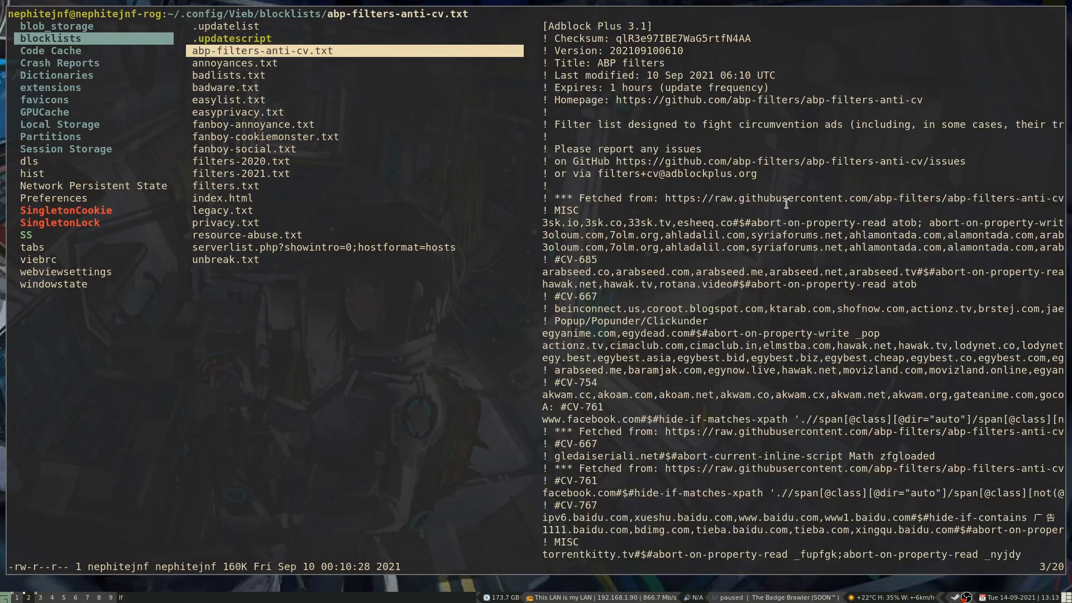
pyautogui.press('j')
pyautogui.press('j')
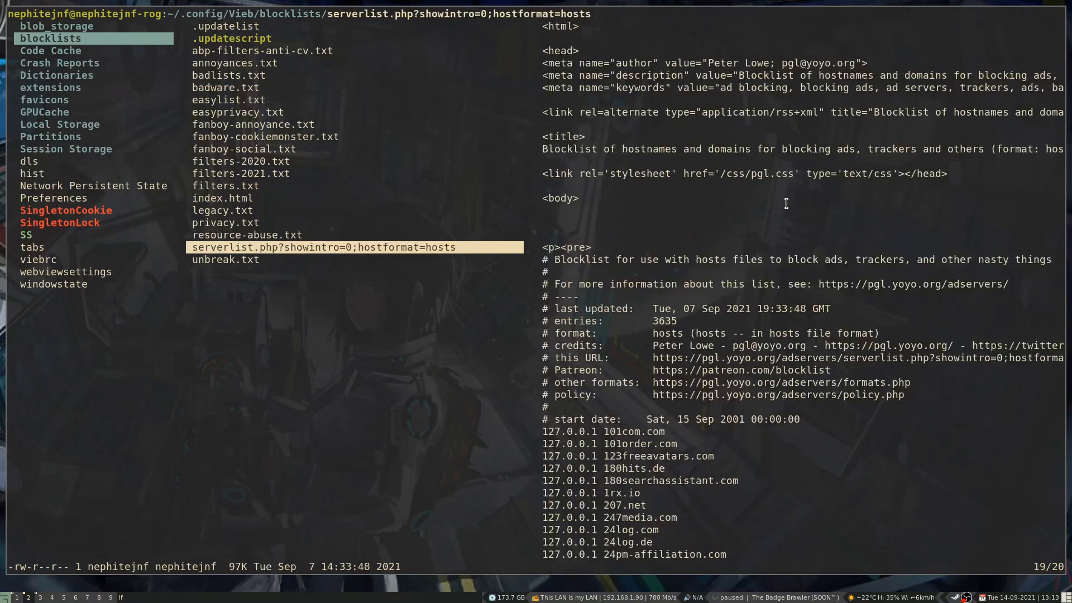
# Step: Preview the .updatescript file and the .updatelist file with the download URLs in the blocklists folder
pyautogui.press('k')
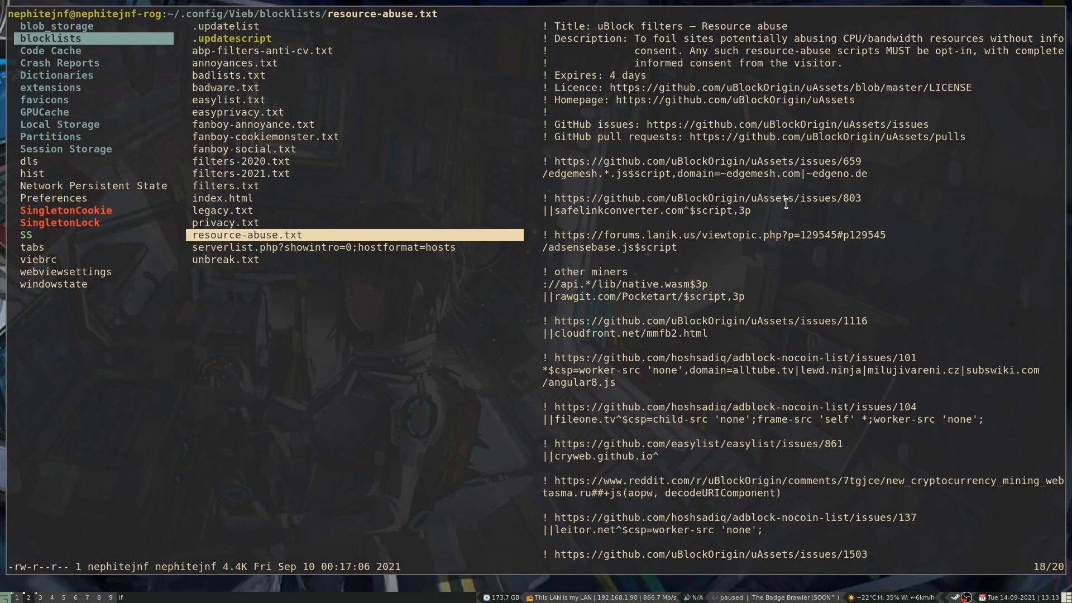
pyautogui.press('k')
pyautogui.press('k')
pyautogui.press('k')
pyautogui.press('k')
pyautogui.press('k')
pyautogui.press('k')
pyautogui.press('k')
pyautogui.press('k')
pyautogui.press('k')
pyautogui.press('k')
pyautogui.press('k')
pyautogui.press('k')
pyautogui.press('k')
pyautogui.press('k')
pyautogui.press('k')
pyautogui.press('k')
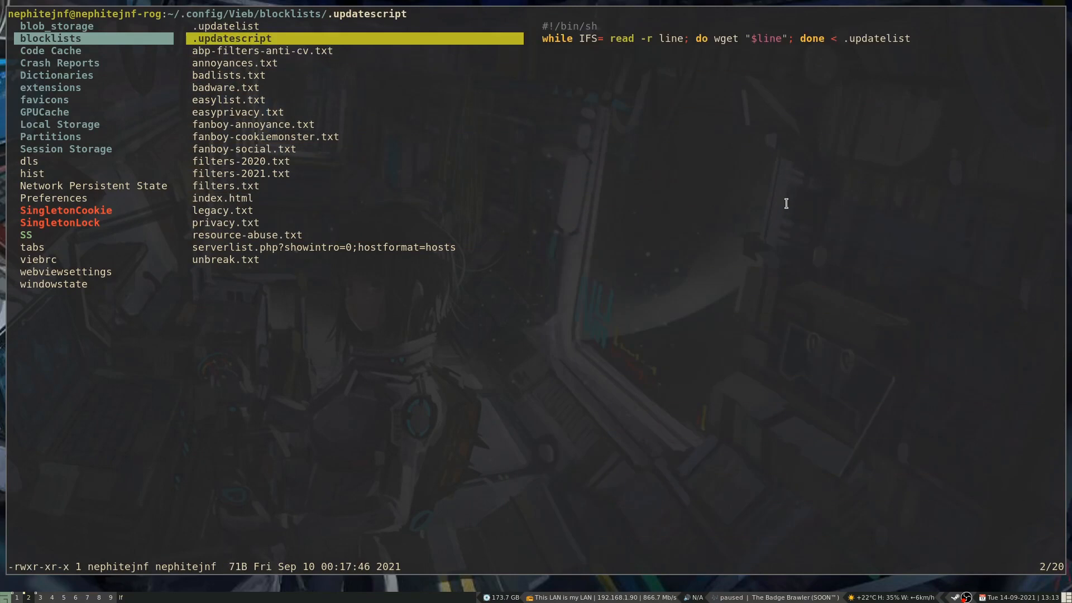
pyautogui.press('k')
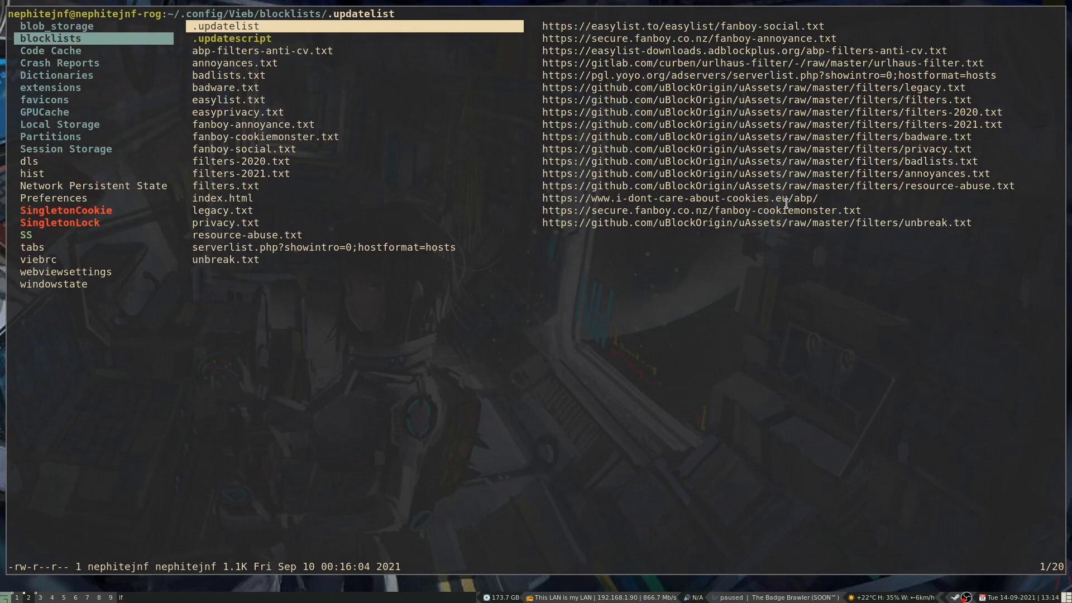
# Step: Preview .updatescript again and move on through the filter lists to fanboy-annoyance.txt
pyautogui.press('j')
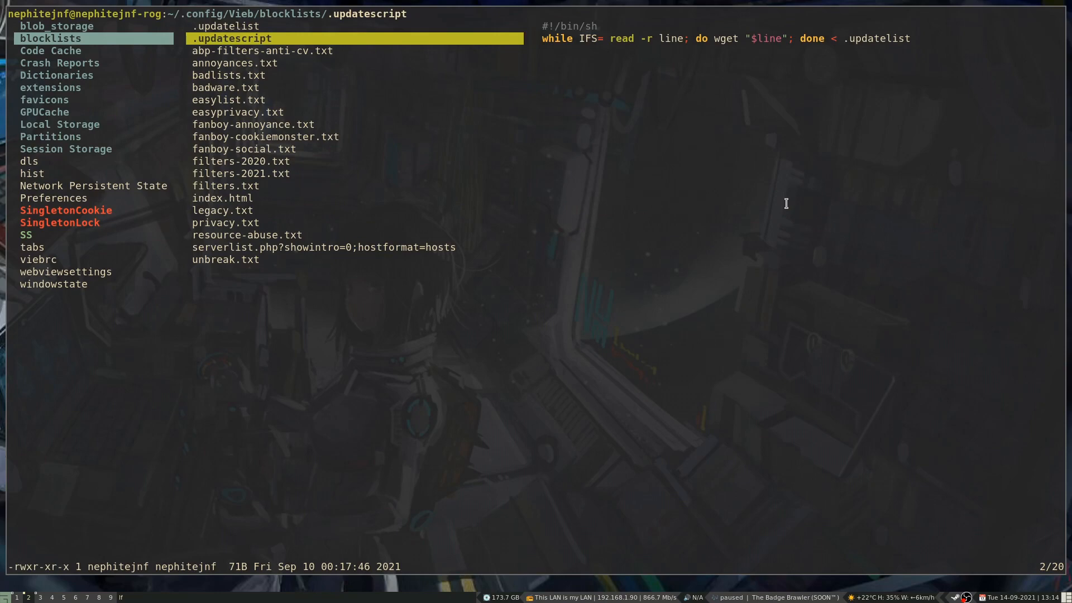
pyautogui.press('j')
pyautogui.press('j')
pyautogui.press('j')
pyautogui.press('j')
pyautogui.press('j')
pyautogui.press('j')
pyautogui.press('j')
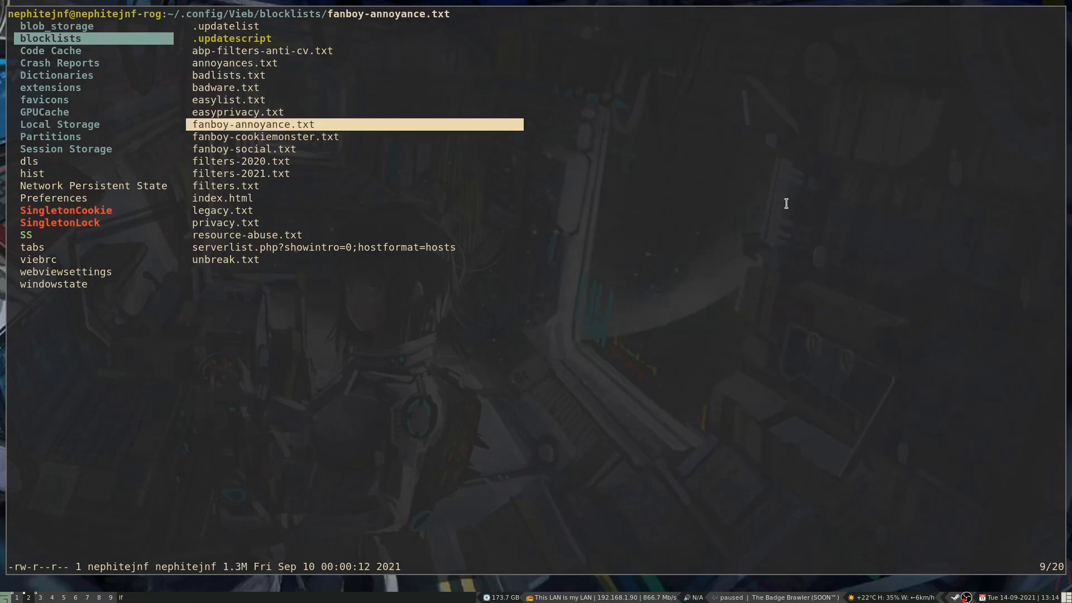
# Step: Switch to Vieb, close the adblocker help and cheatsheet tabs, and bring up the YouTube tab
pyautogui.press('super+3')
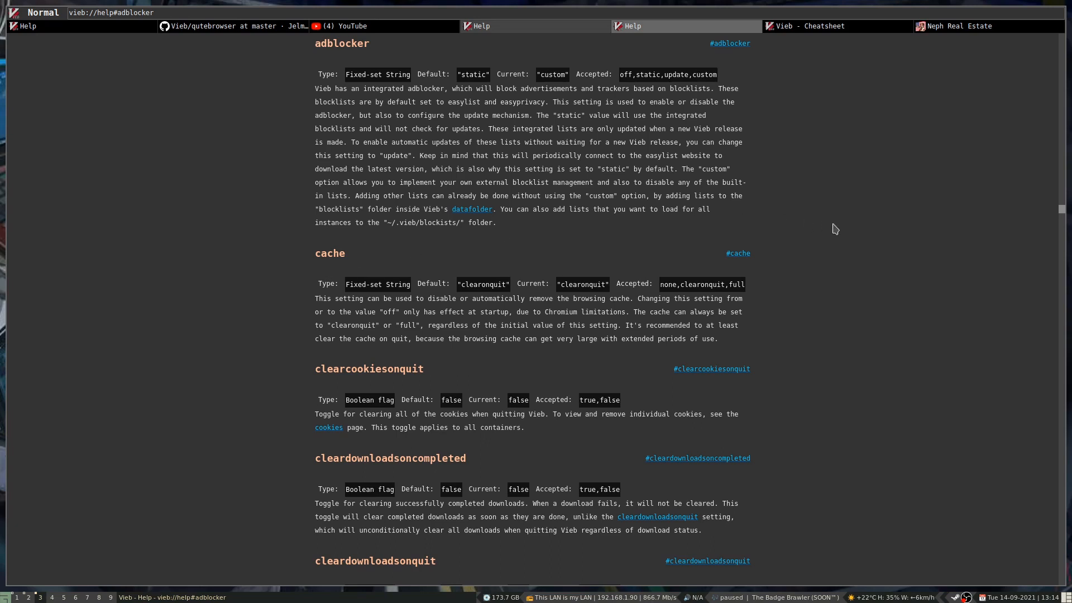
pyautogui.press('d')
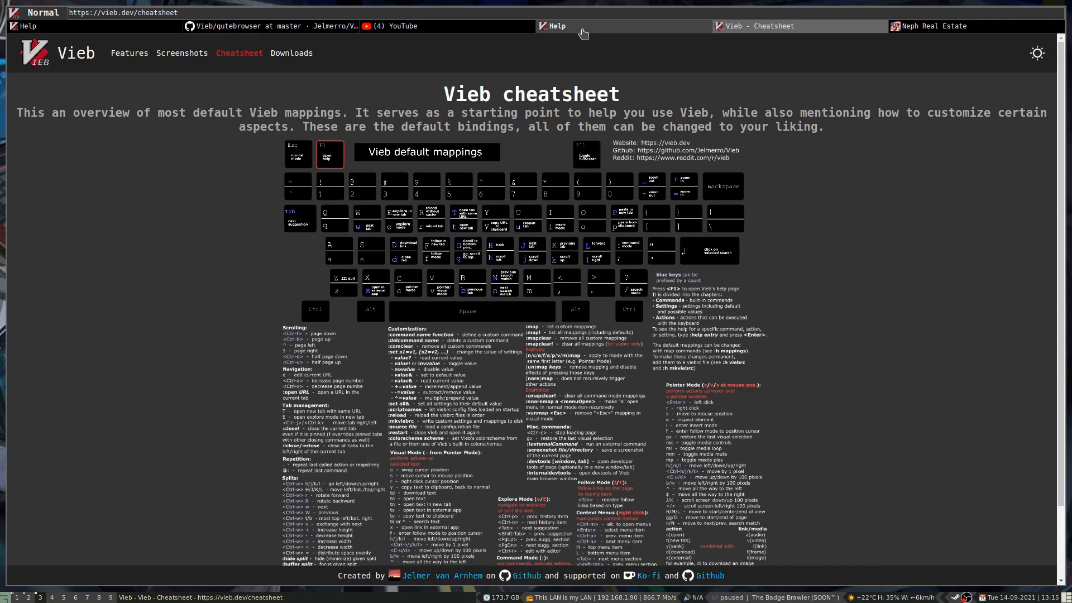
pyautogui.press('d')
pyautogui.click(529, 31)
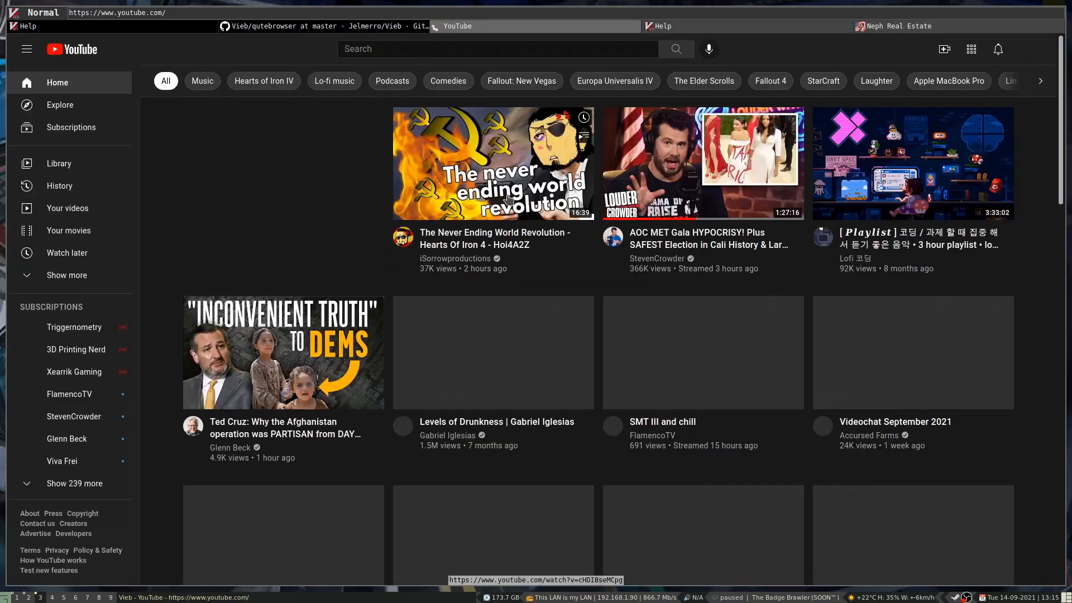
# Step: Open the video "Fluffy and Trevor Noah Once Toured Together" from the YouTube home page, skip its ad and pause it
pyautogui.scroll(-15, 508, 199)
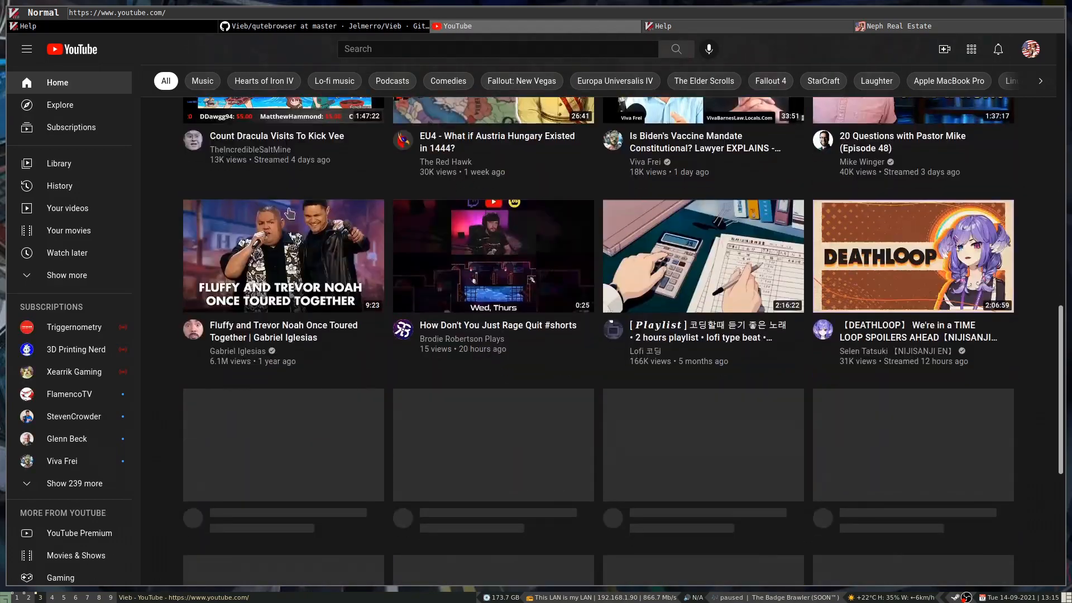
pyautogui.click(319, 295)
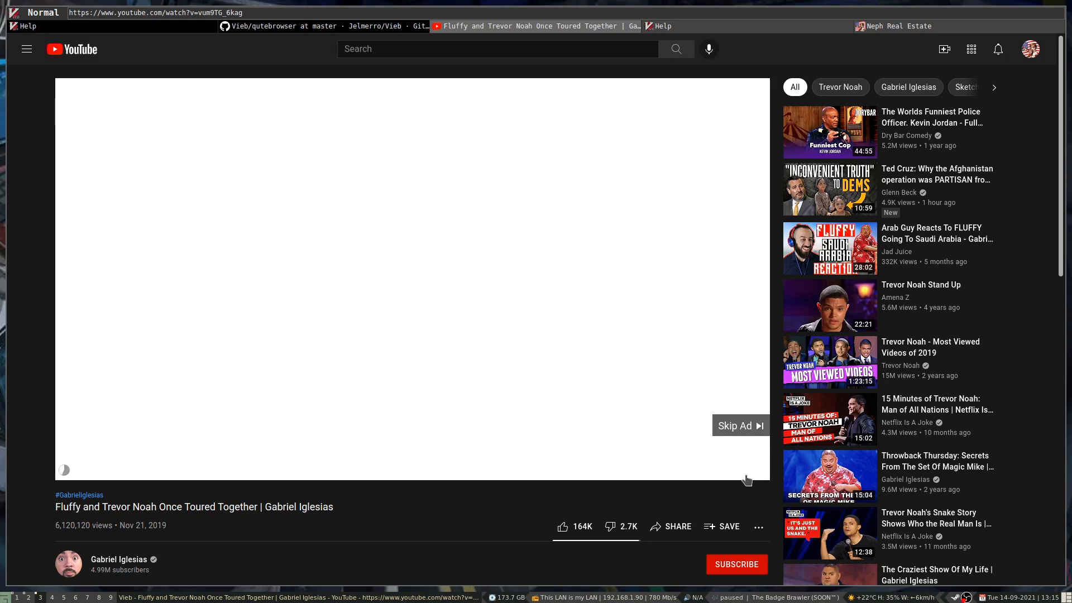
pyautogui.click(755, 427)
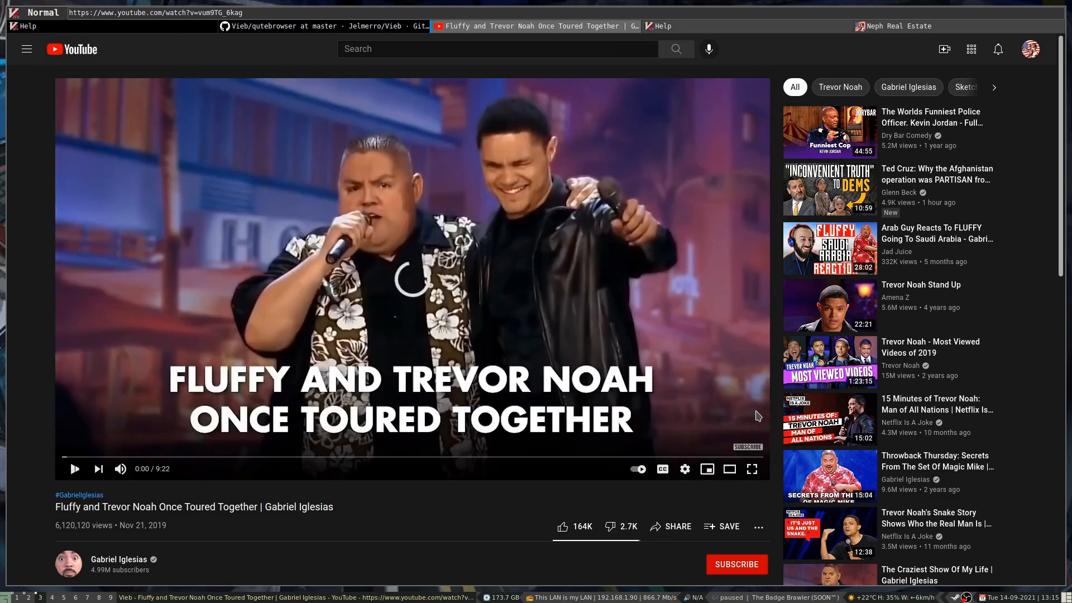
pyautogui.click(74, 470)
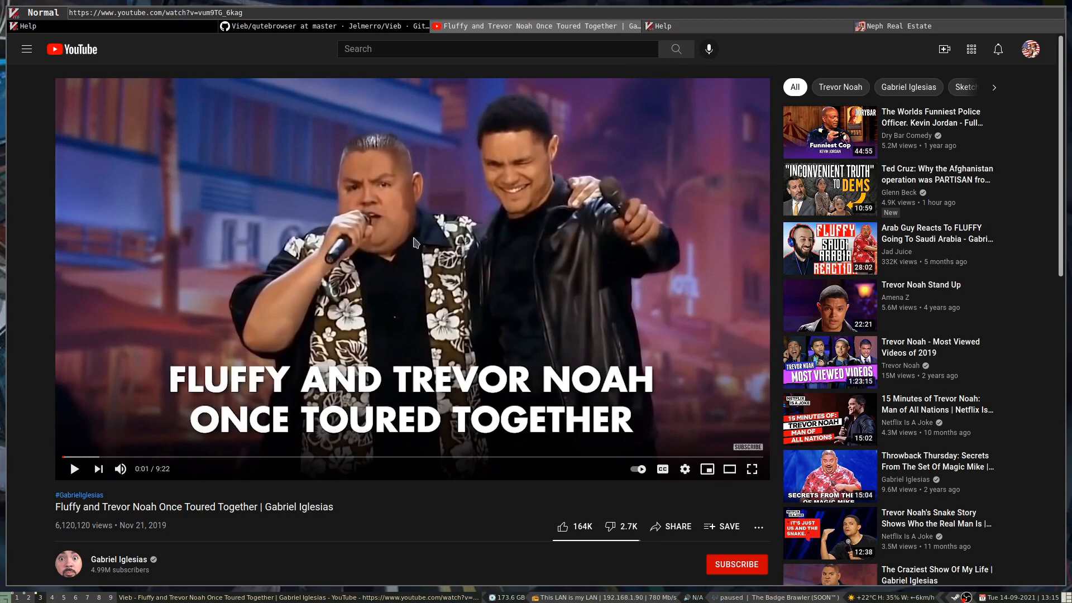
# Step: Close the YouTube tab and open Vieb's help entry for the :extensions command
pyautogui.press('d')
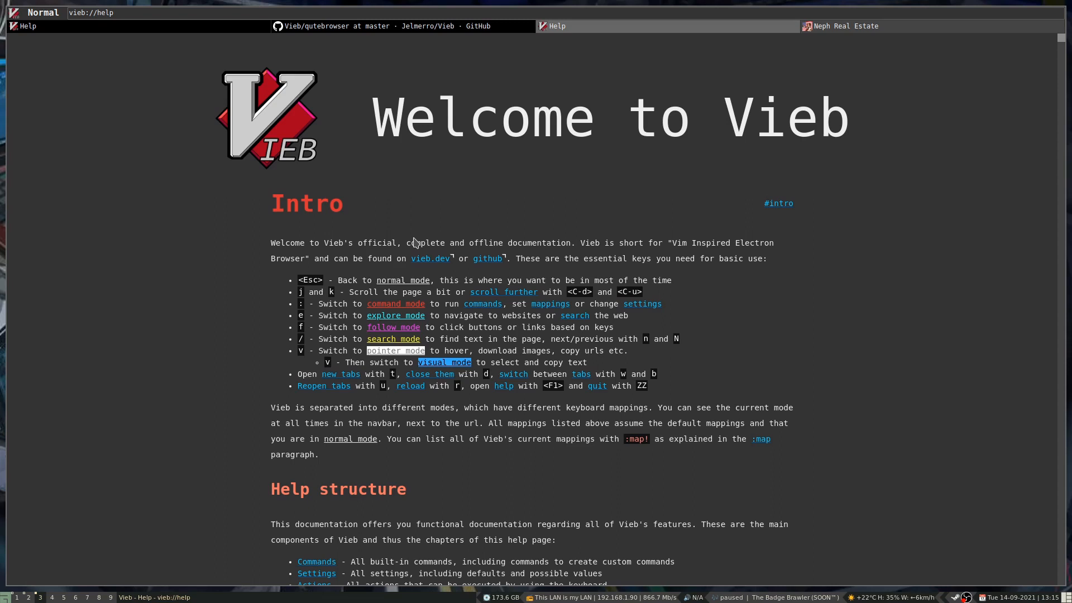
pyautogui.press(':')
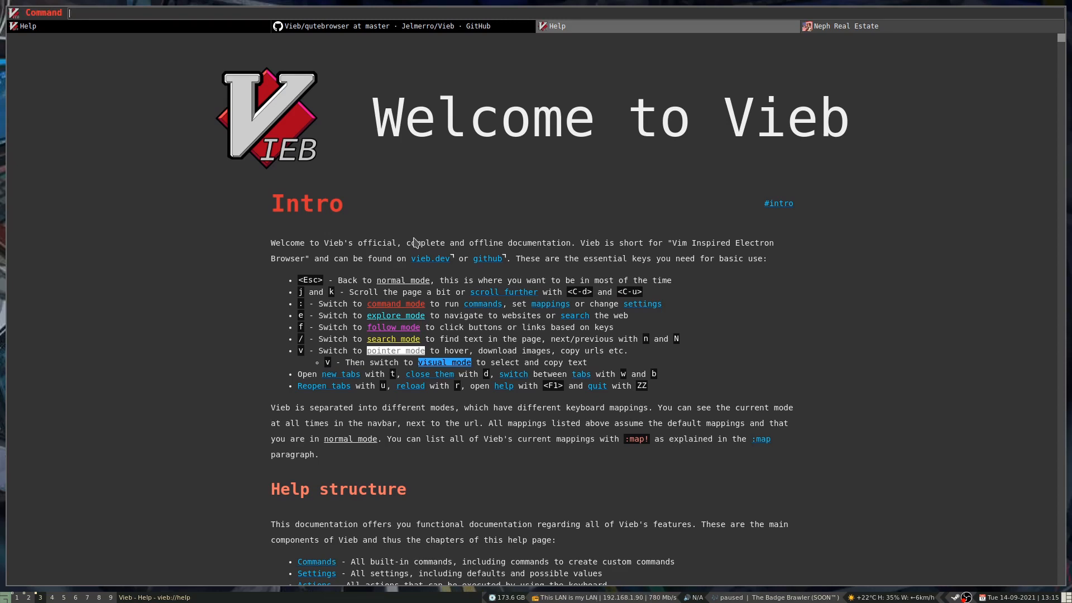
pyautogui.write('help ex')
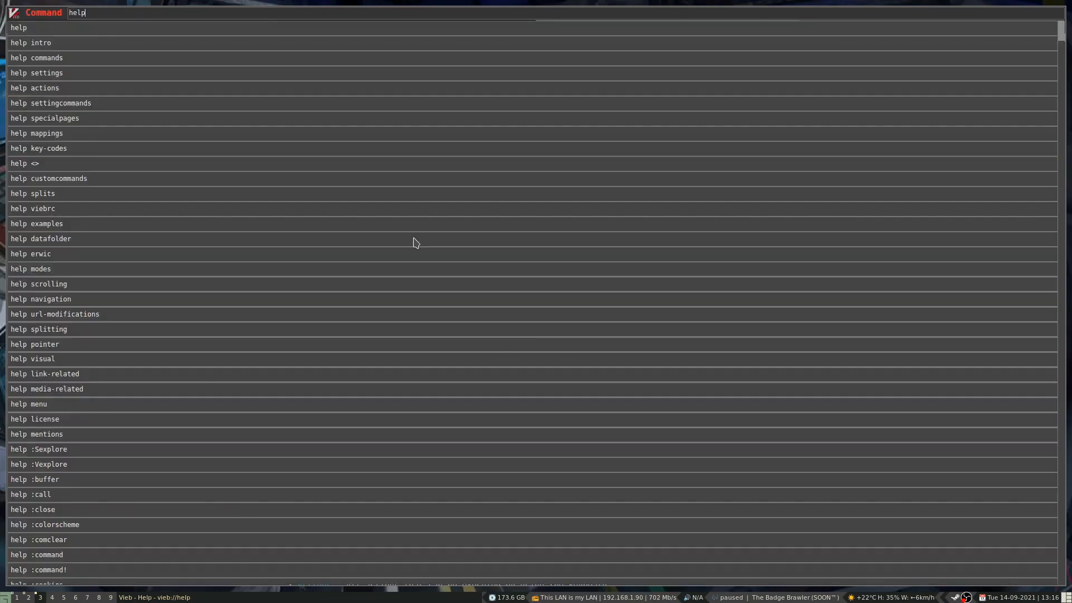
pyautogui.press('Tab')
pyautogui.press('Tab')
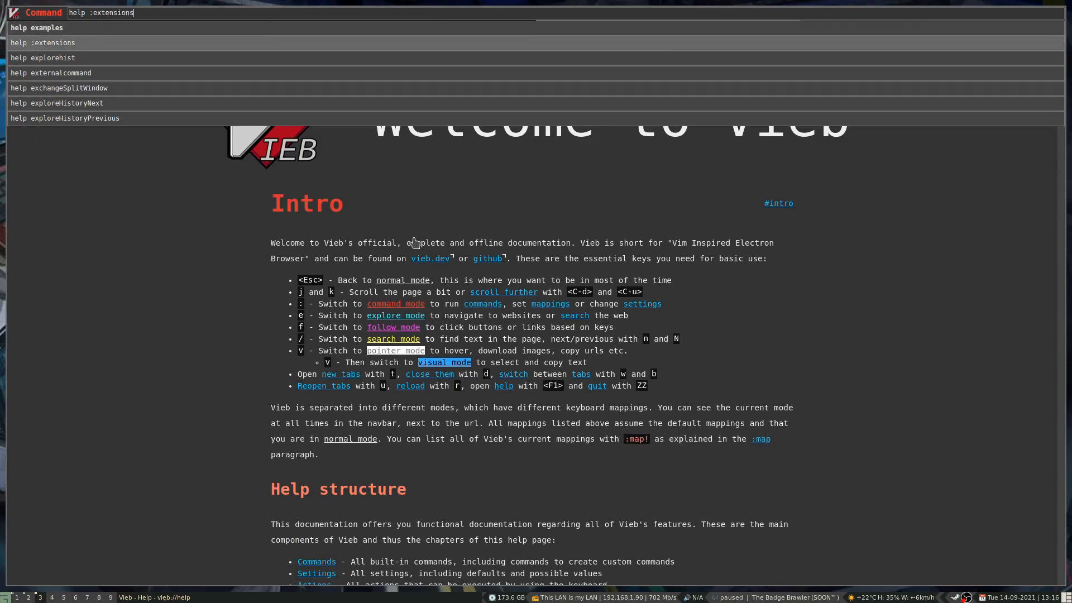
pyautogui.press('Return')
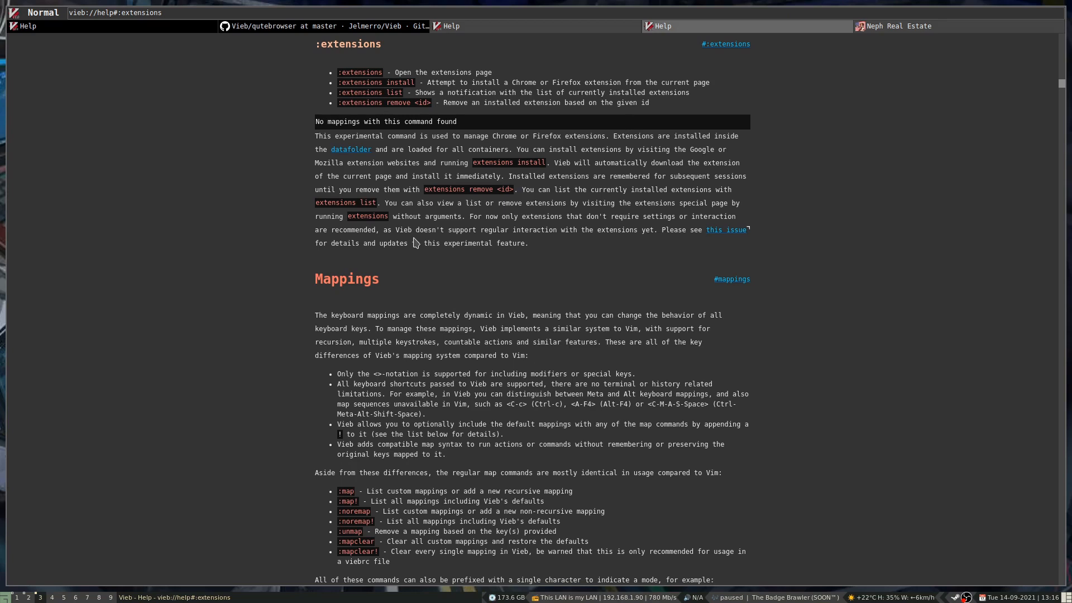
# Step: Open Vieb's extensions page with the extensions command
pyautogui.press(':')
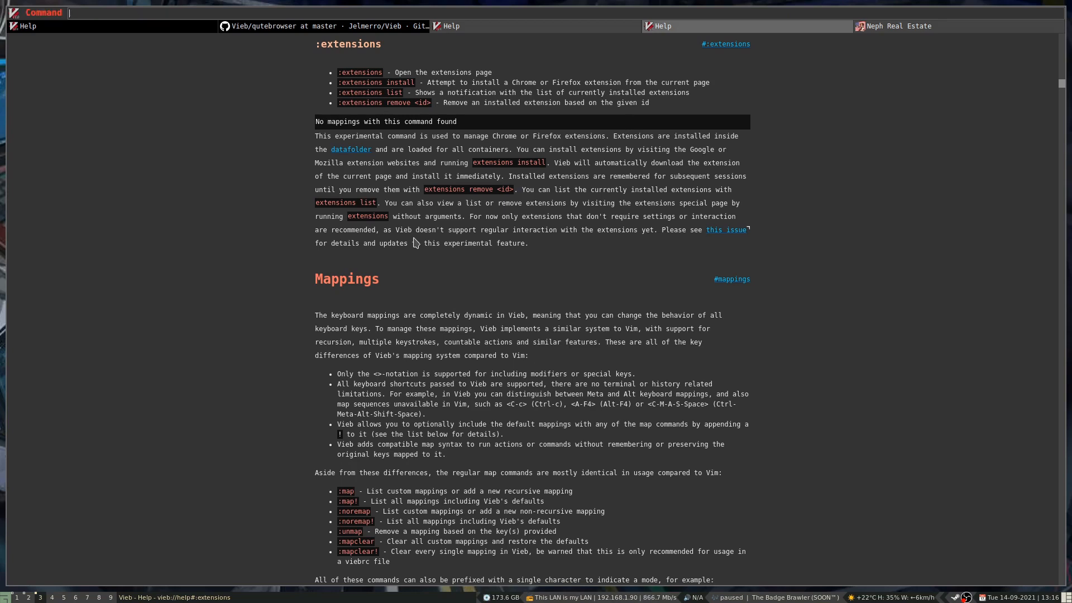
pyautogui.write('exte')
pyautogui.press('Tab')
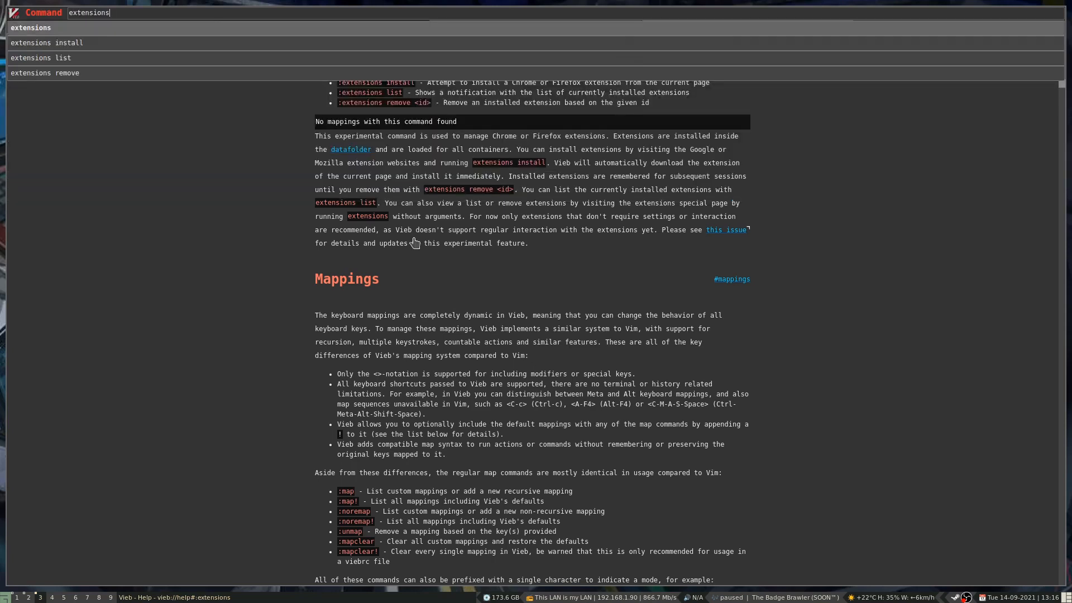
pyautogui.press('Return')
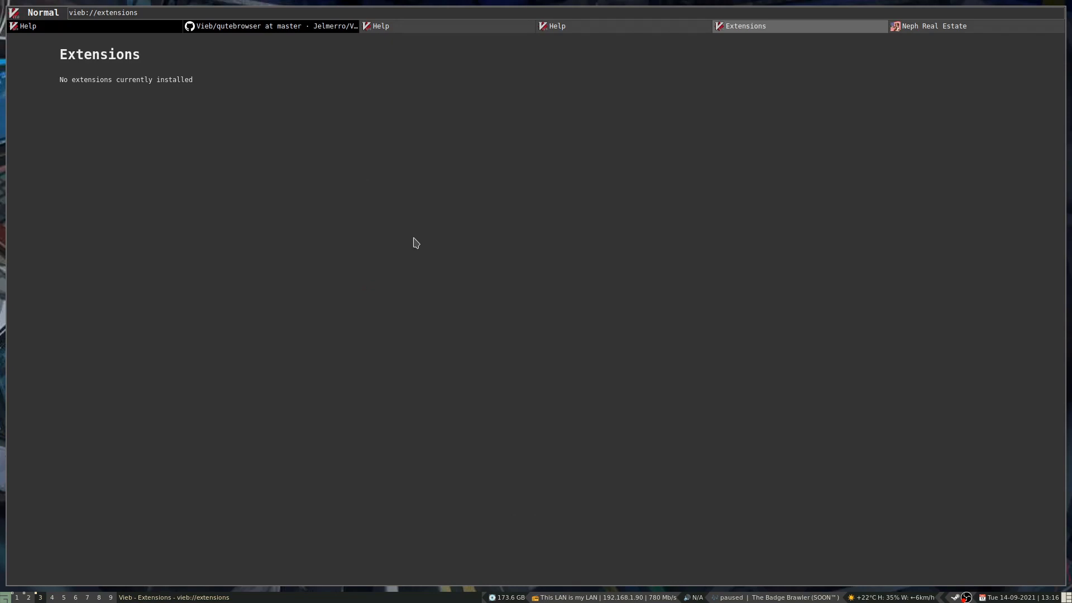
# Step: List the installed extensions with the command "extensions list"
pyautogui.press(':')
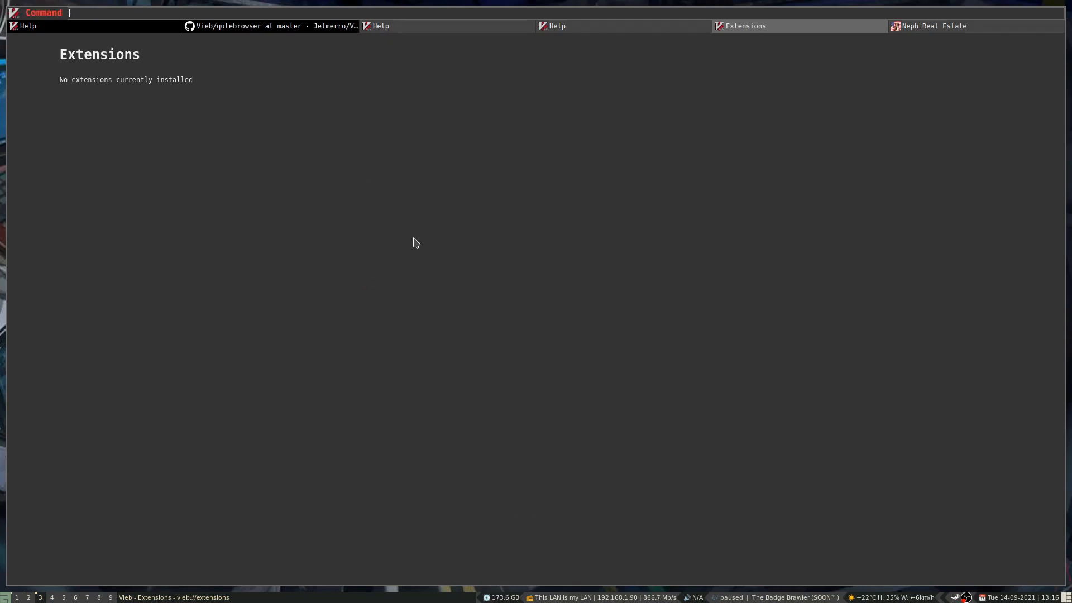
pyautogui.press('Escape')
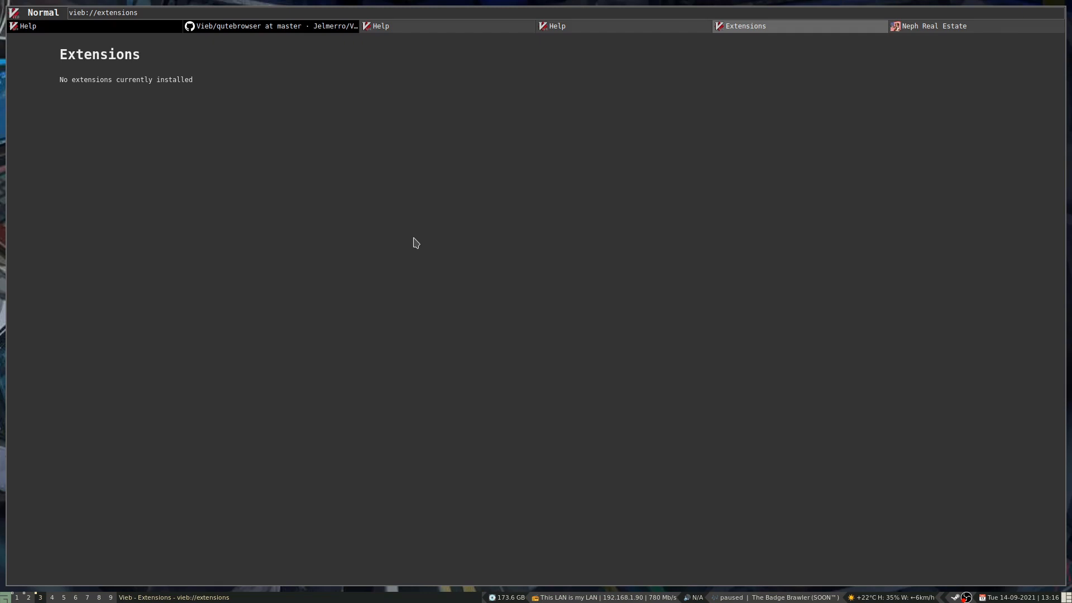
pyautogui.press(':')
pyautogui.write('extensions list')
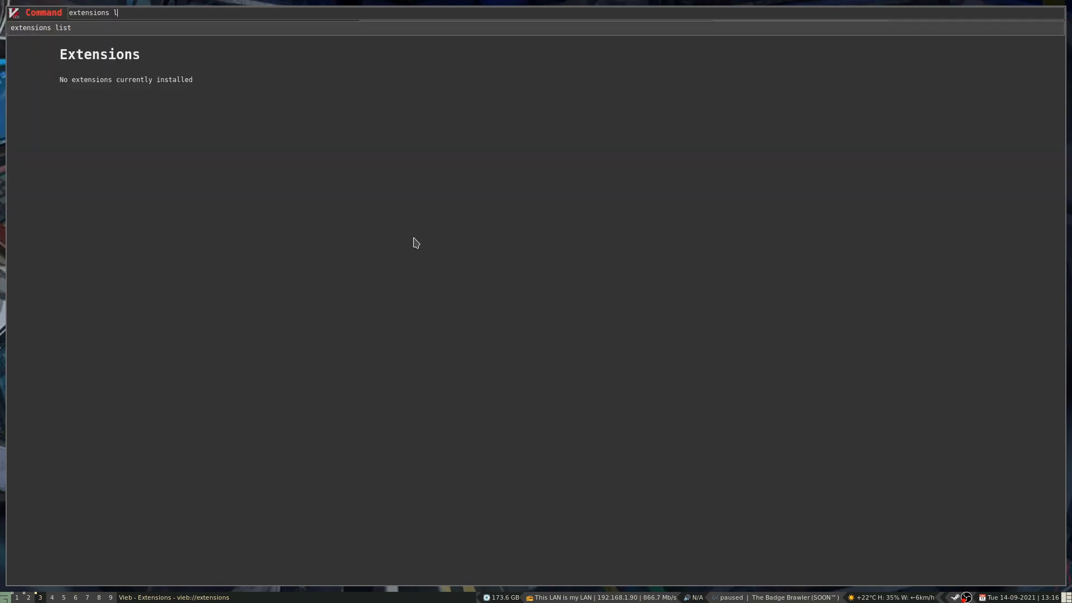
pyautogui.press('Return')
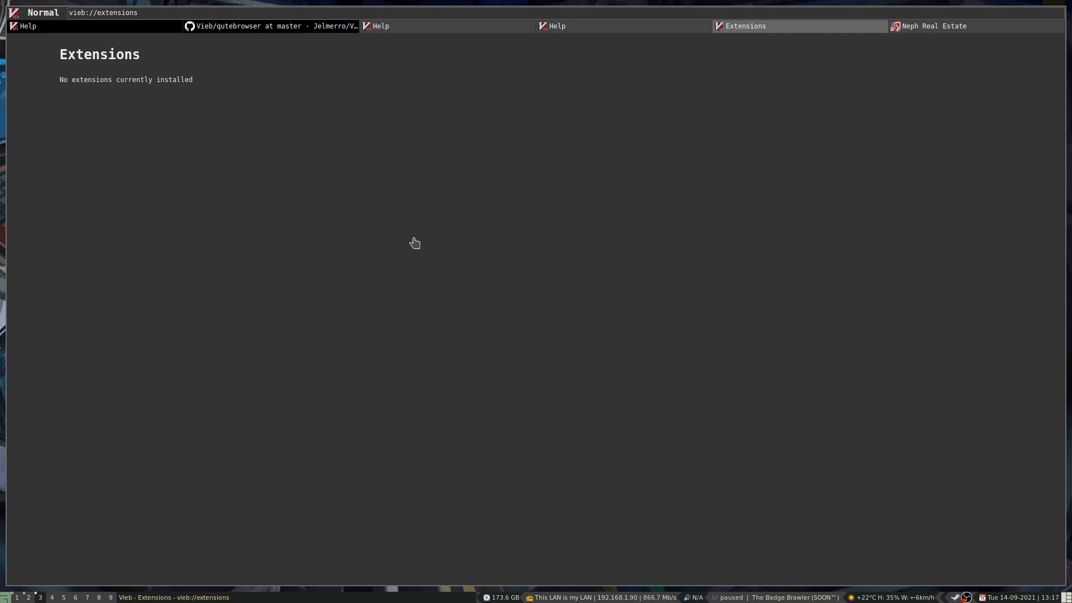
# Step: Search the web for rikaikun and open its Chrome Web Store page
pyautogui.write('er')
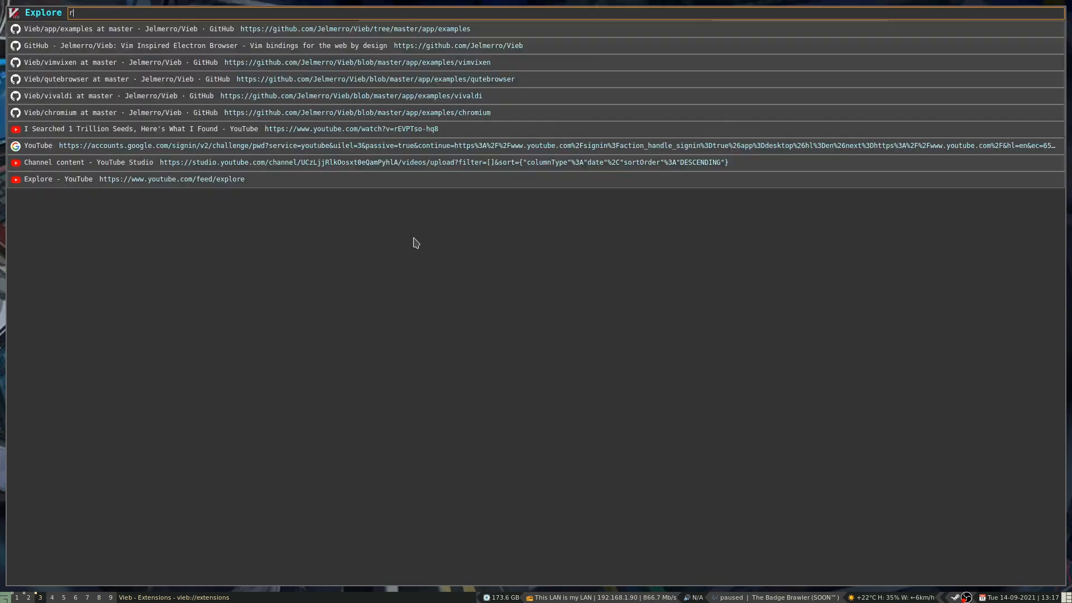
pyautogui.write('ikaikun')
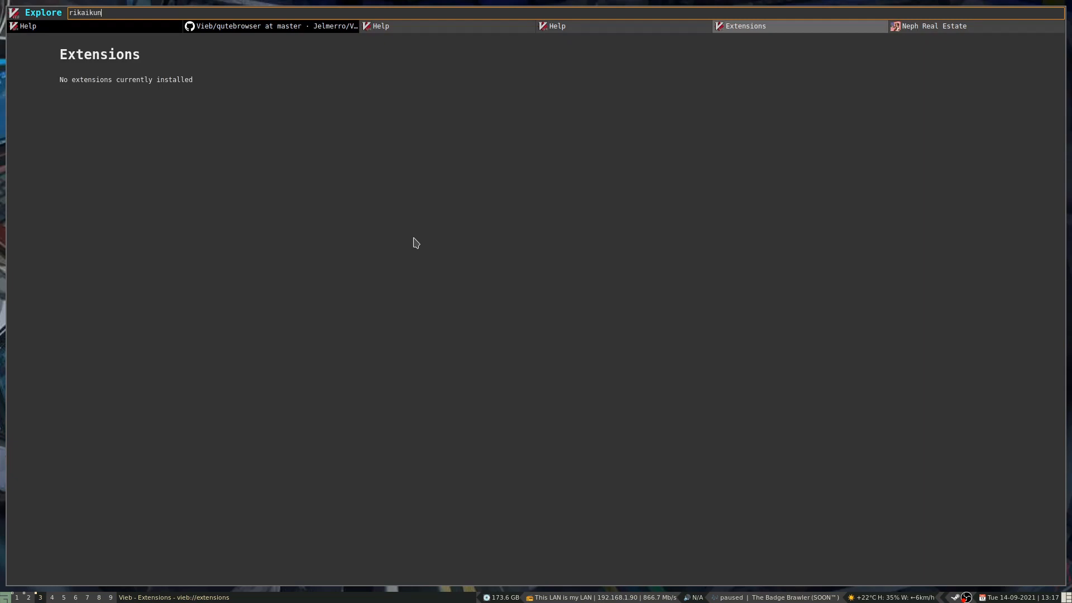
pyautogui.press('Return')
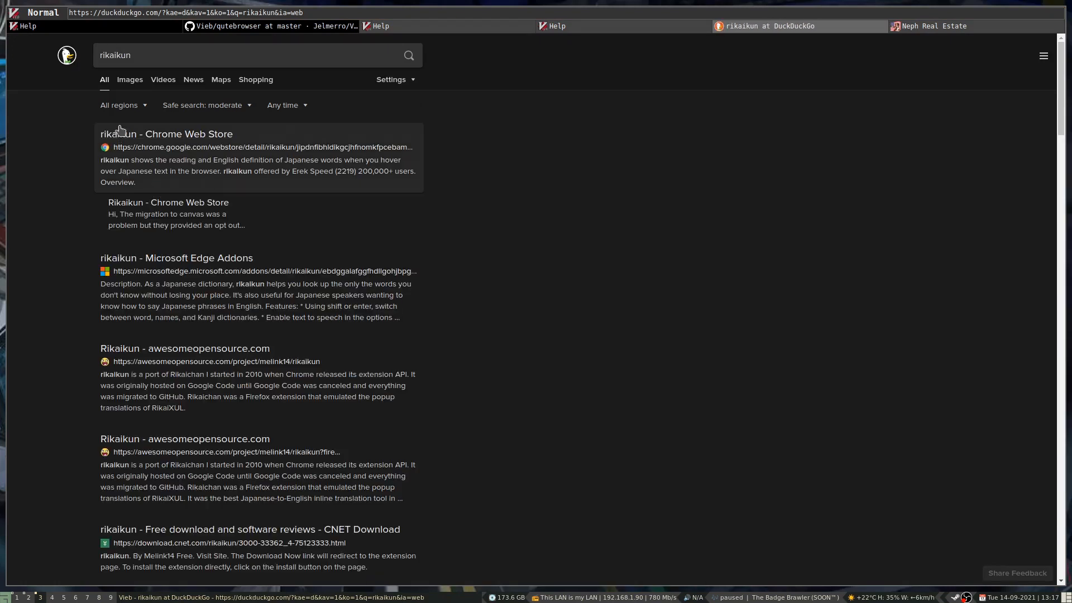
pyautogui.click(137, 136)
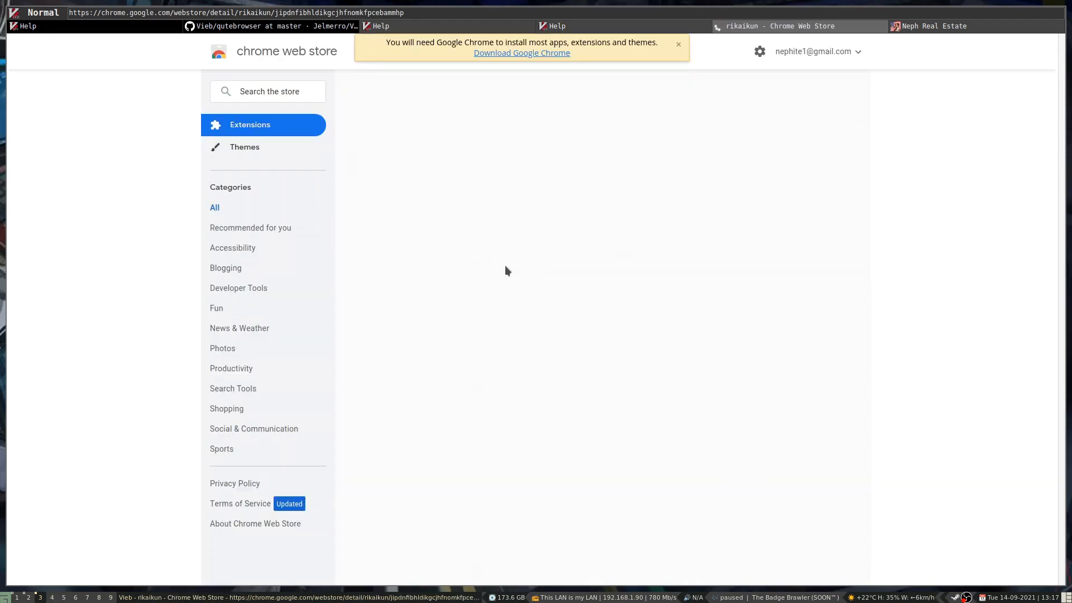
# Step: Install the rikaikun extension from its Chrome Web Store page with the command "extensions install"
pyautogui.press(':')
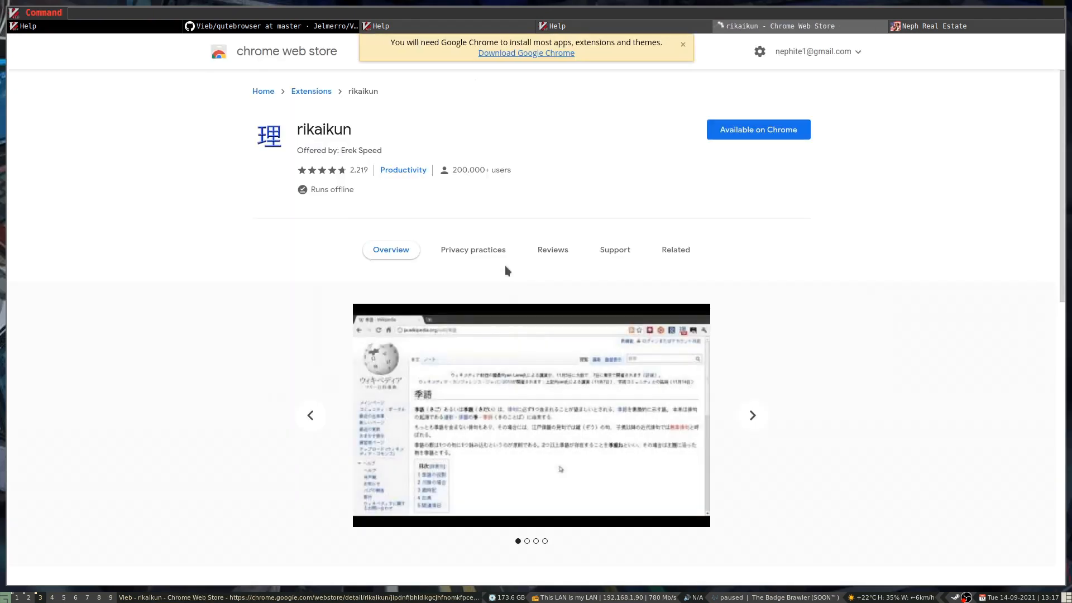
pyautogui.write('extensions install')
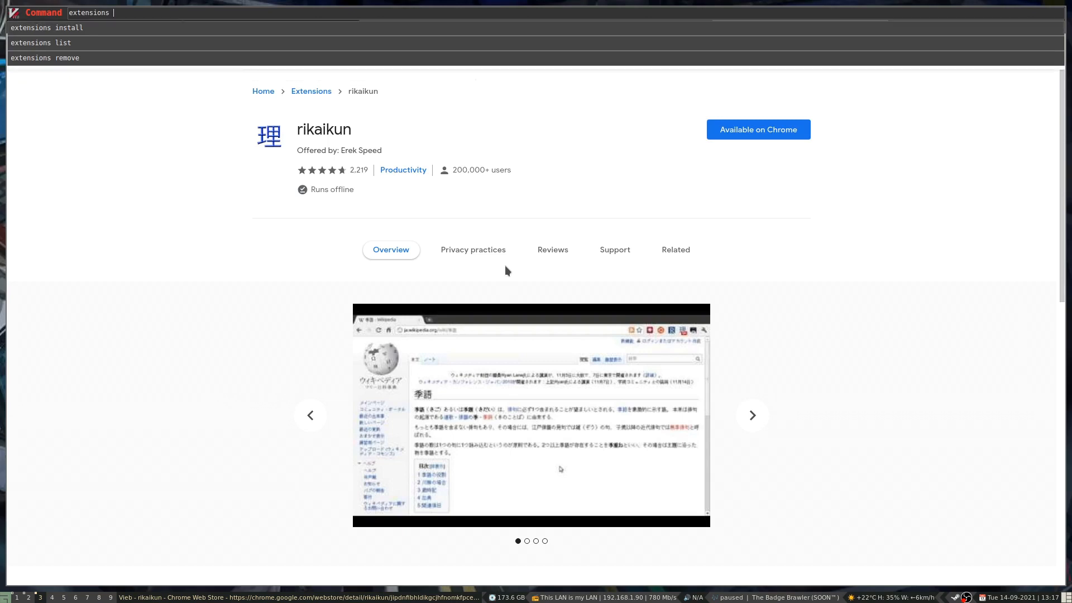
pyautogui.press('Return')
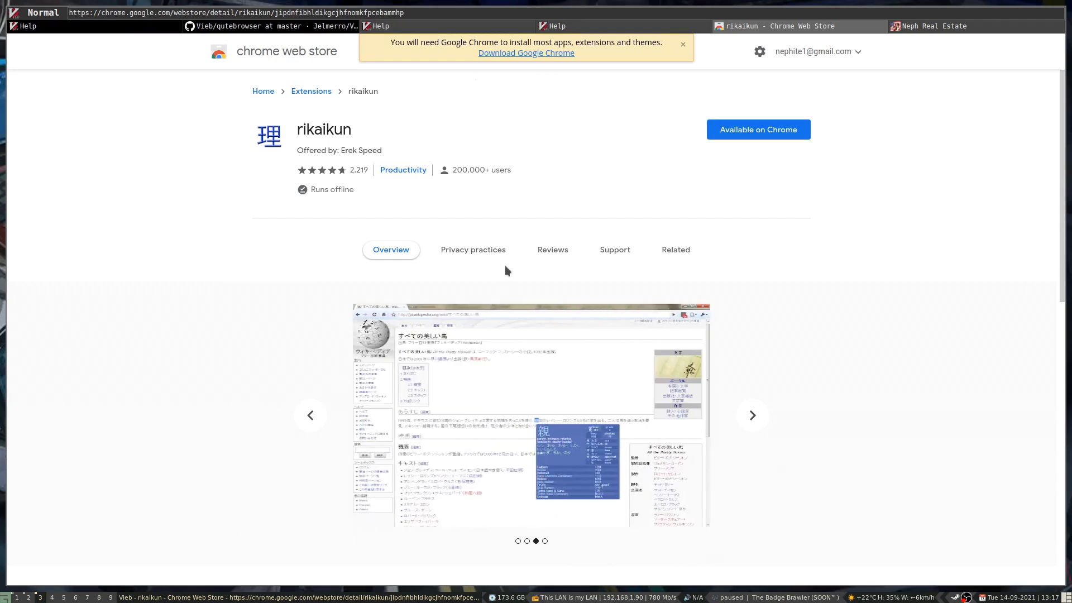
# Step: Open Vieb's extensions page with the extensions command, running it again to refresh the list of installed extensions
pyautogui.press(':')
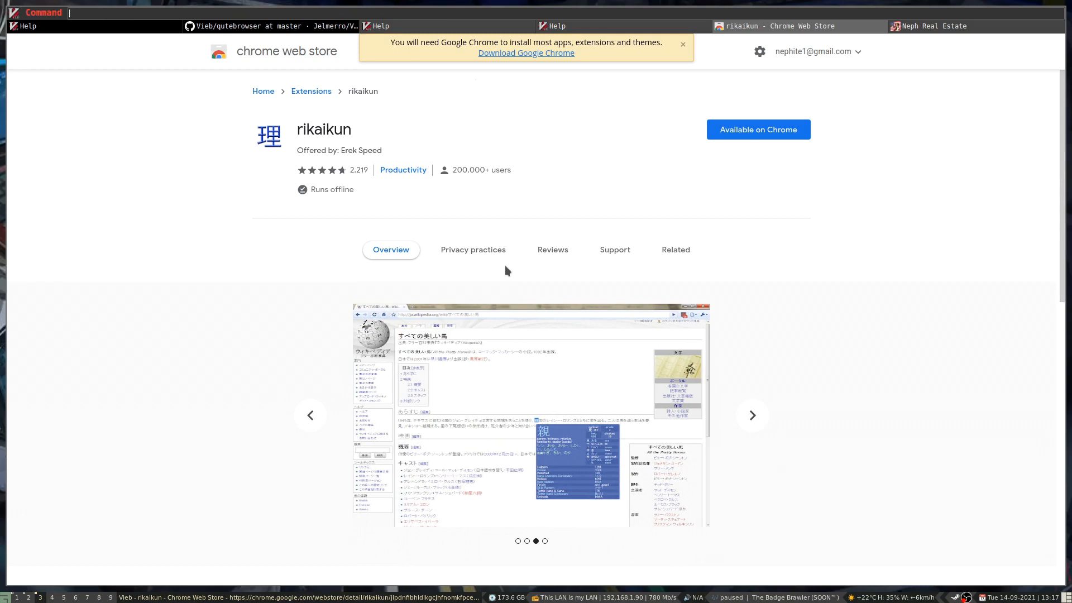
pyautogui.write('extensions')
pyautogui.press('Return')
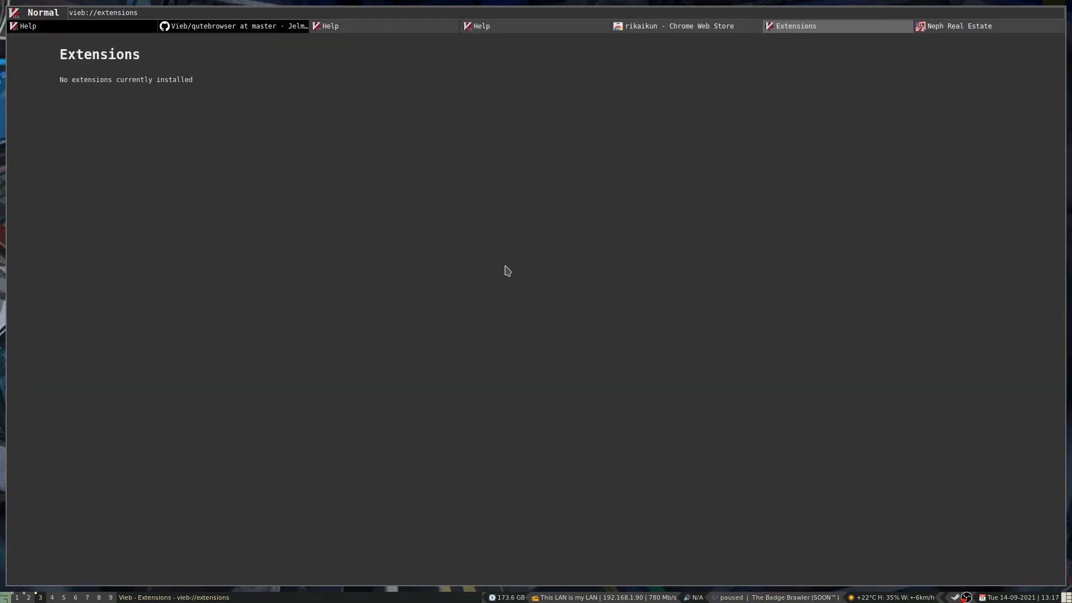
pyautogui.press(':')
pyautogui.write('ext')
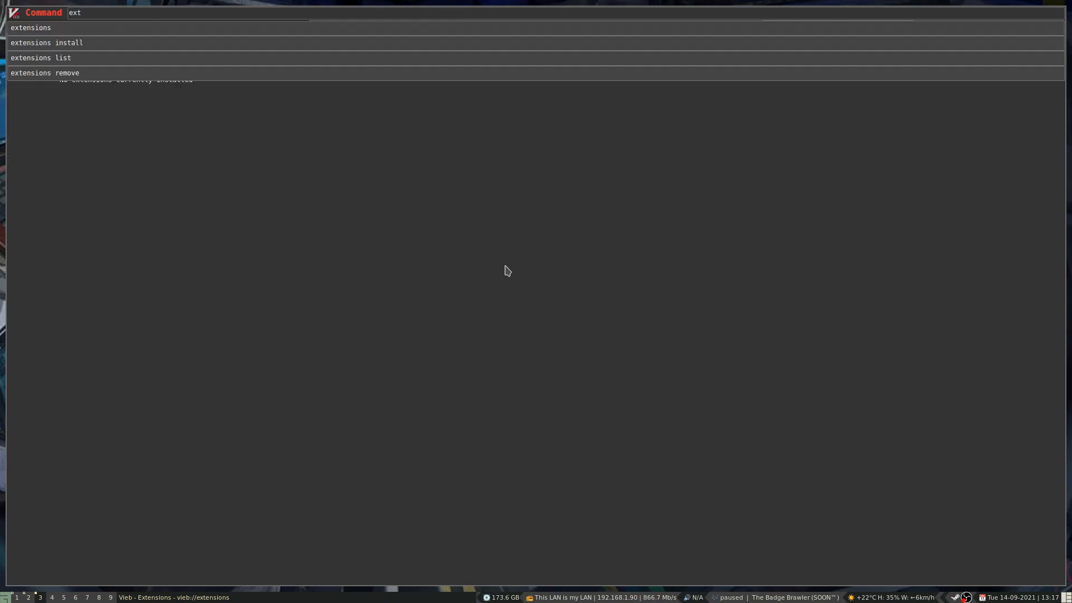
pyautogui.press('Tab')
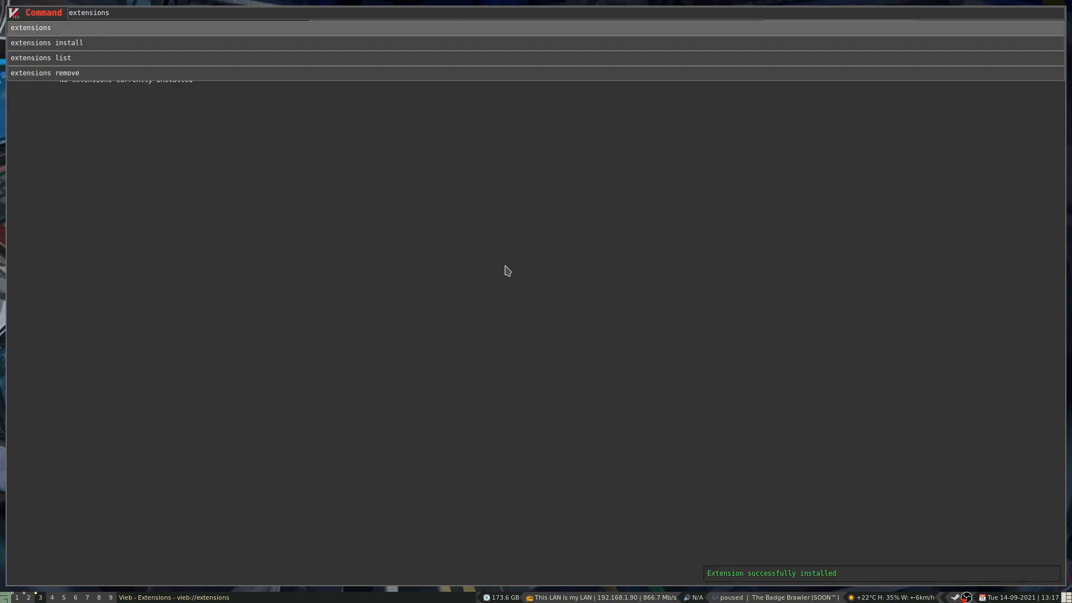
pyautogui.press('Return')
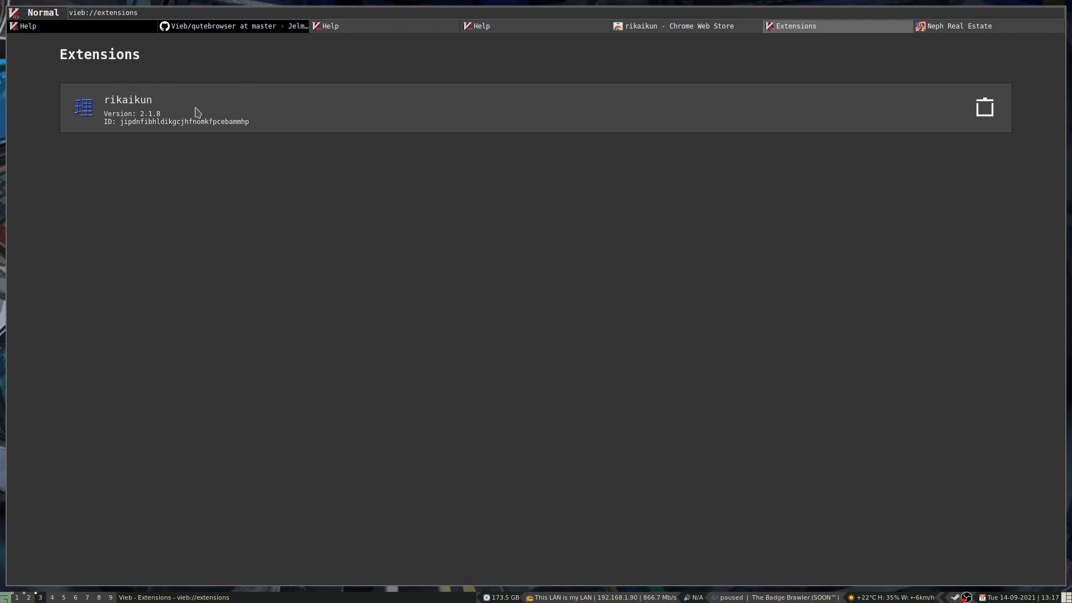
# Step: Check the rikaikun entry on the extensions page and the context menu on its store page for extension options
pyautogui.doubleClick(150, 100)
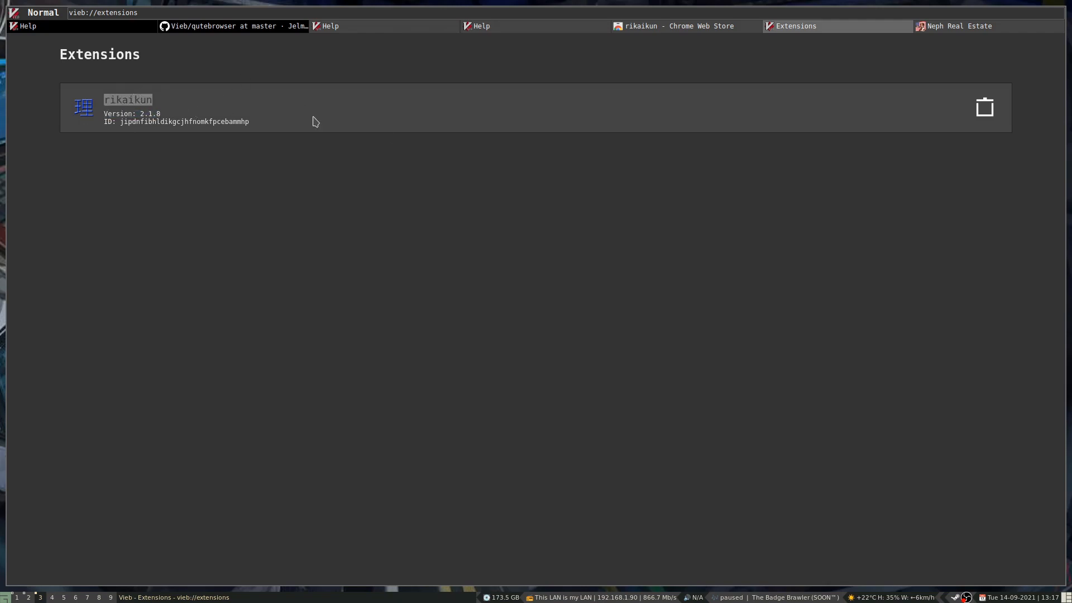
pyautogui.rightClick(312, 117)
pyautogui.click(531, 63)
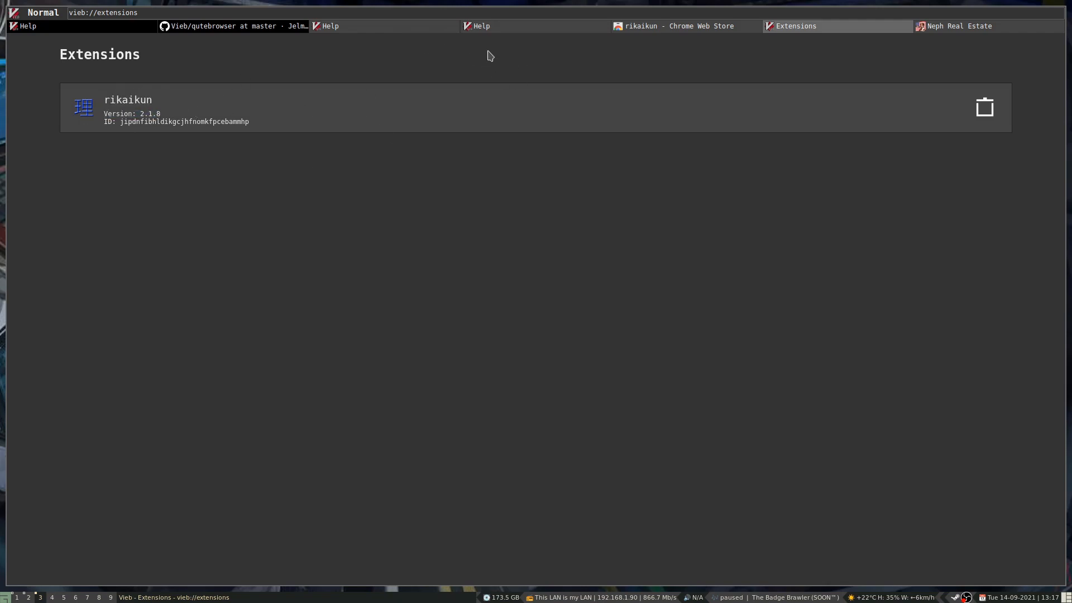
pyautogui.click(661, 27)
pyautogui.rightClick(792, 217)
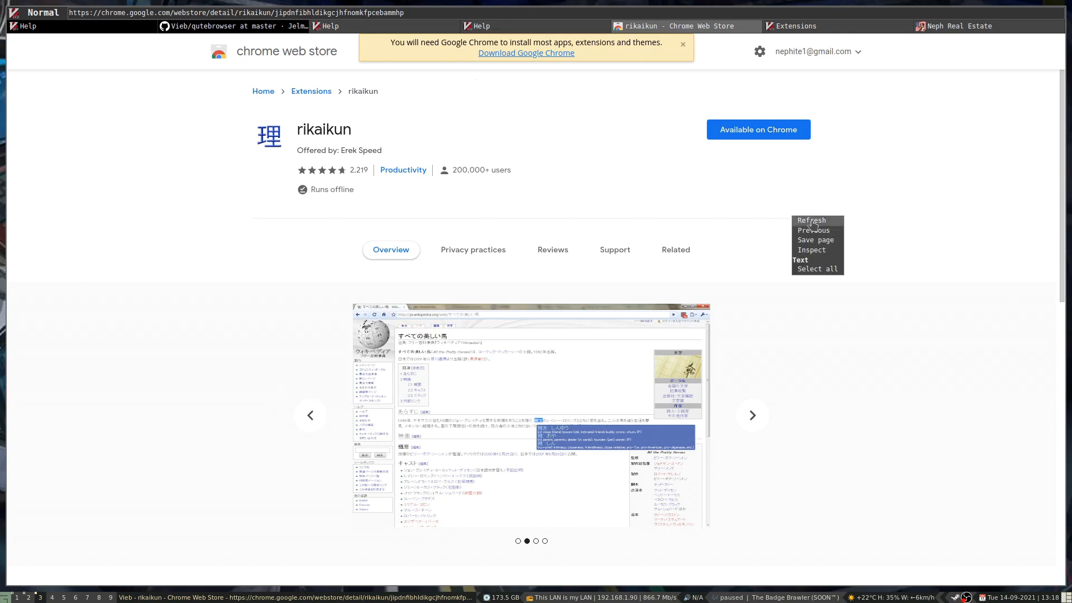
pyautogui.click(901, 239)
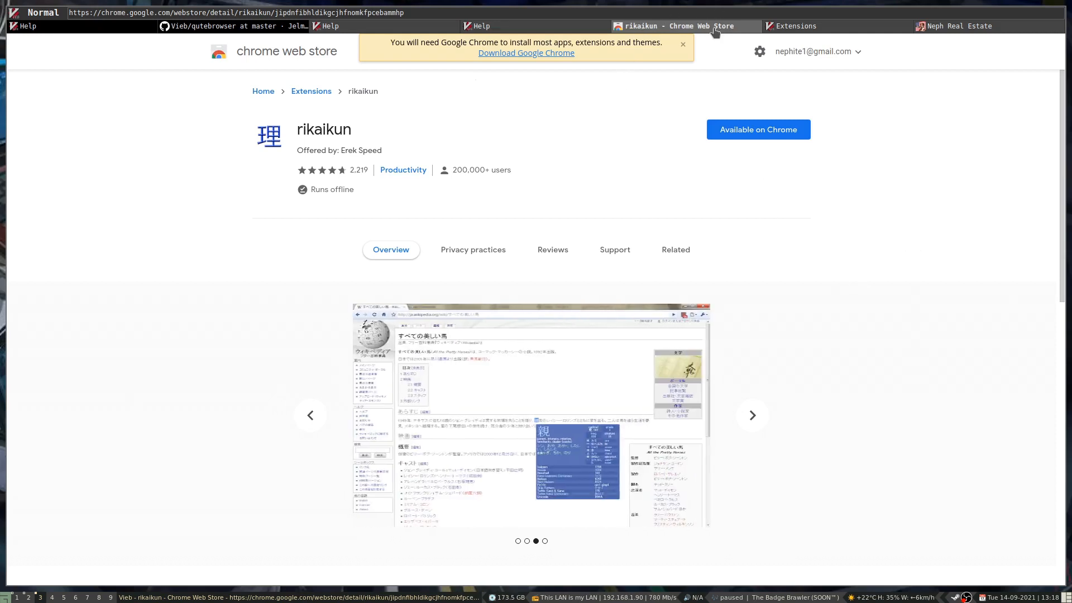
# Step: Remove the rikaikun extension on Vieb's extensions page
pyautogui.click(769, 29)
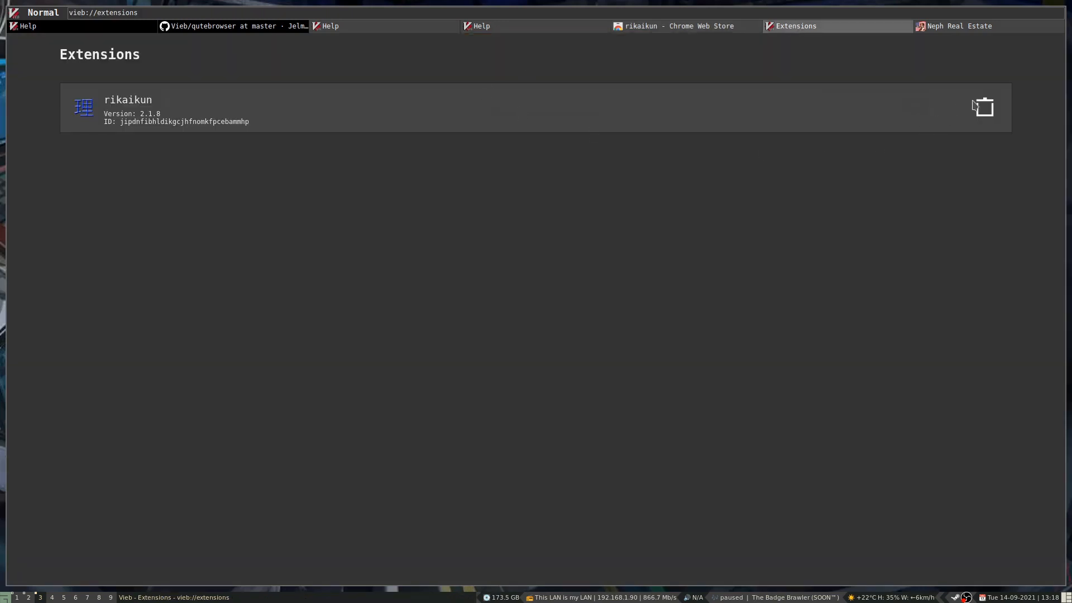
pyautogui.click(984, 107)
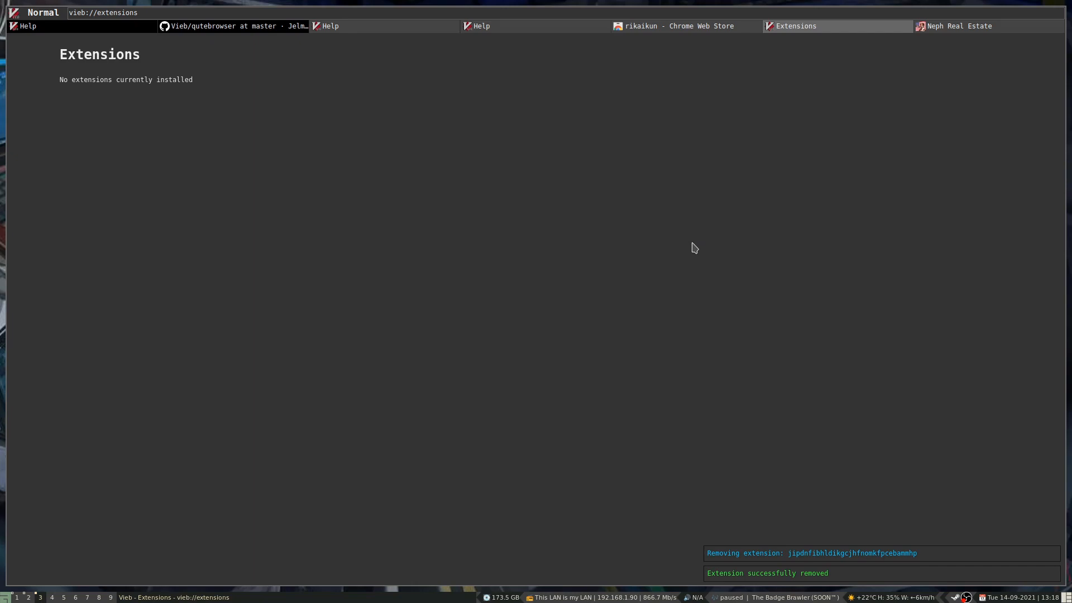
# Step: Review rikaikun's overview on its store page and the help text from :extensions through Mappings and Key codes
pyautogui.click(672, 26)
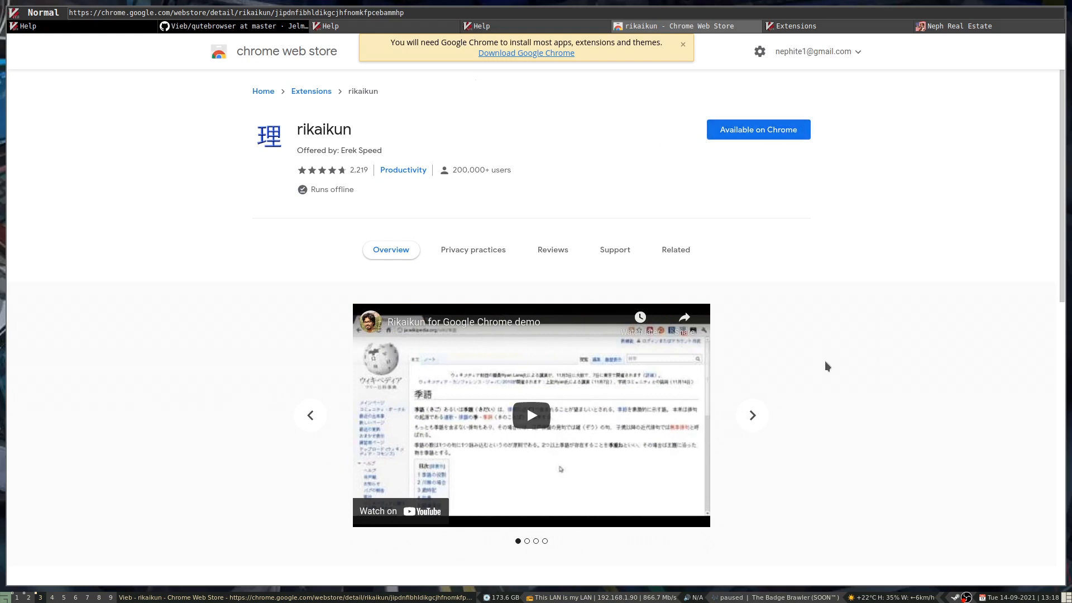
pyautogui.scroll(-6, 828, 351)
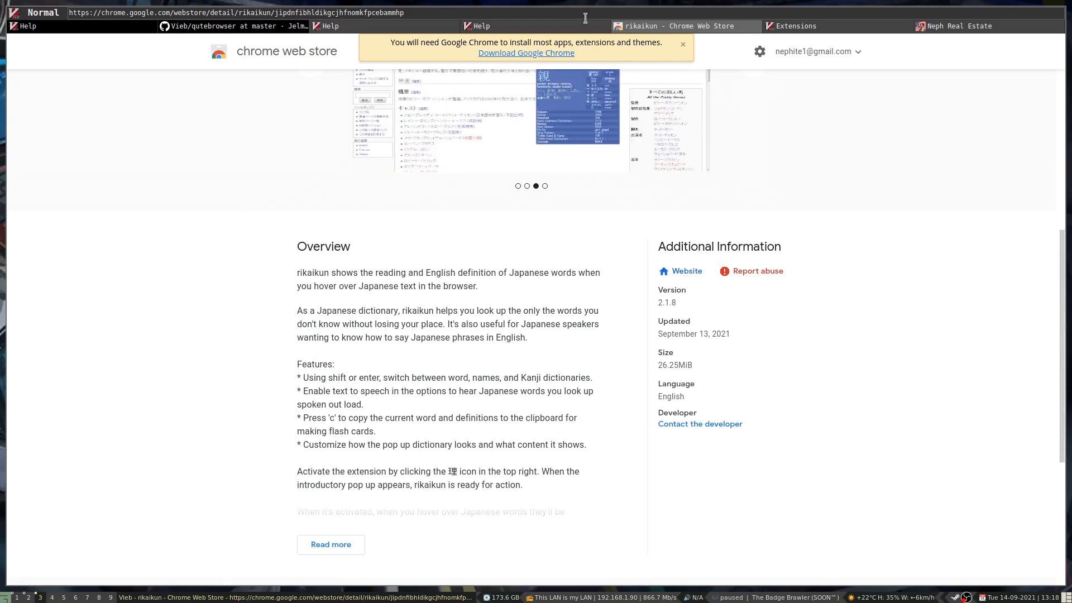
pyautogui.click(568, 27)
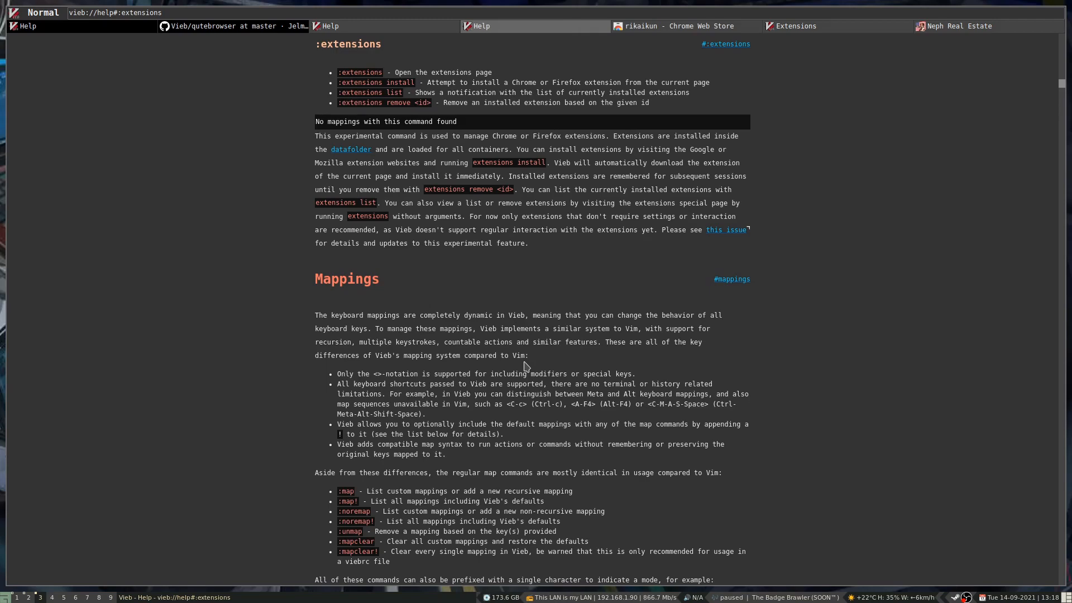
pyautogui.scroll(-1, 532, 350)
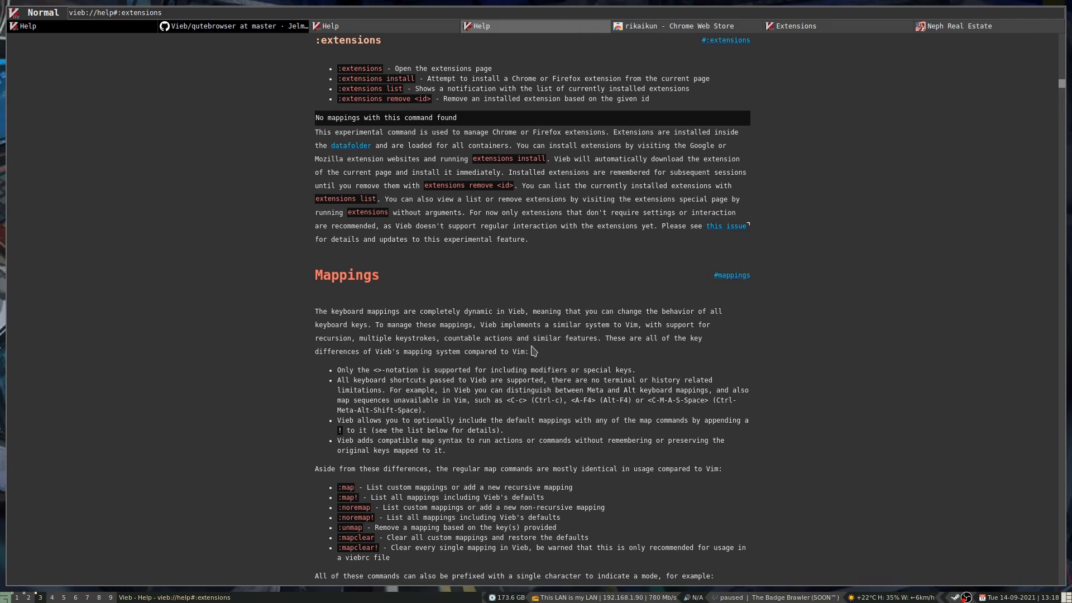
pyautogui.scroll(-15, 532, 350)
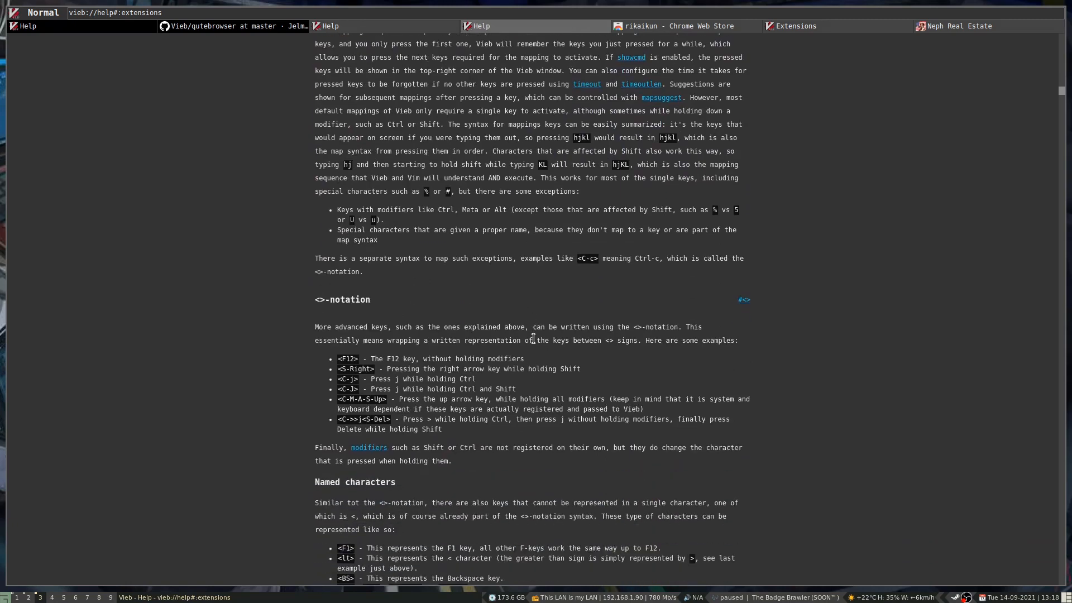
pyautogui.scroll(5, 534, 339)
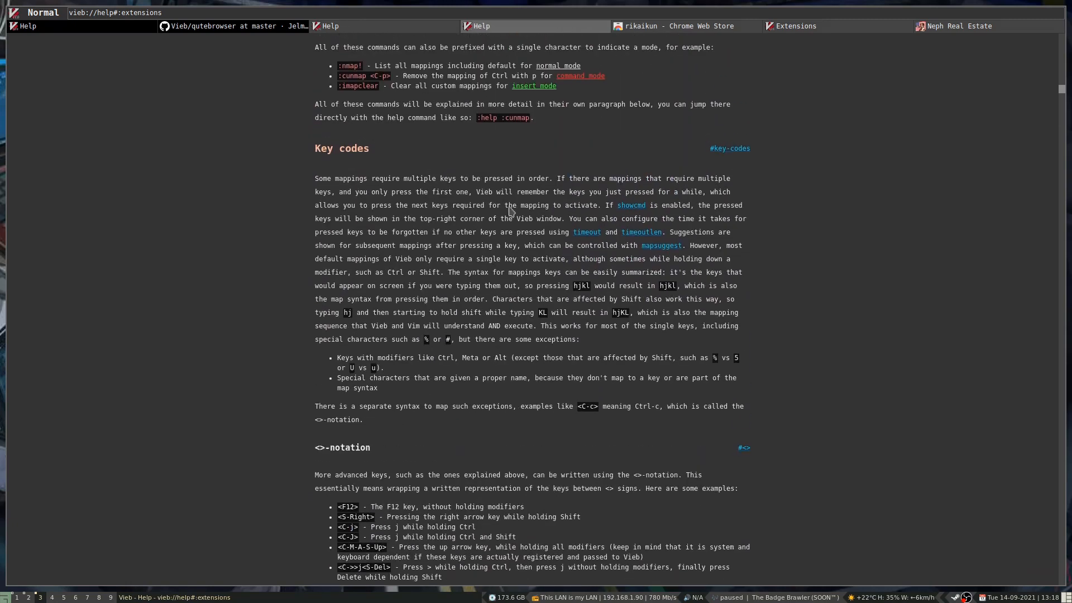
# Step: Close the rikaikun store tab, the Extensions tab and one of the extra Help tabs
pyautogui.click(267, 33)
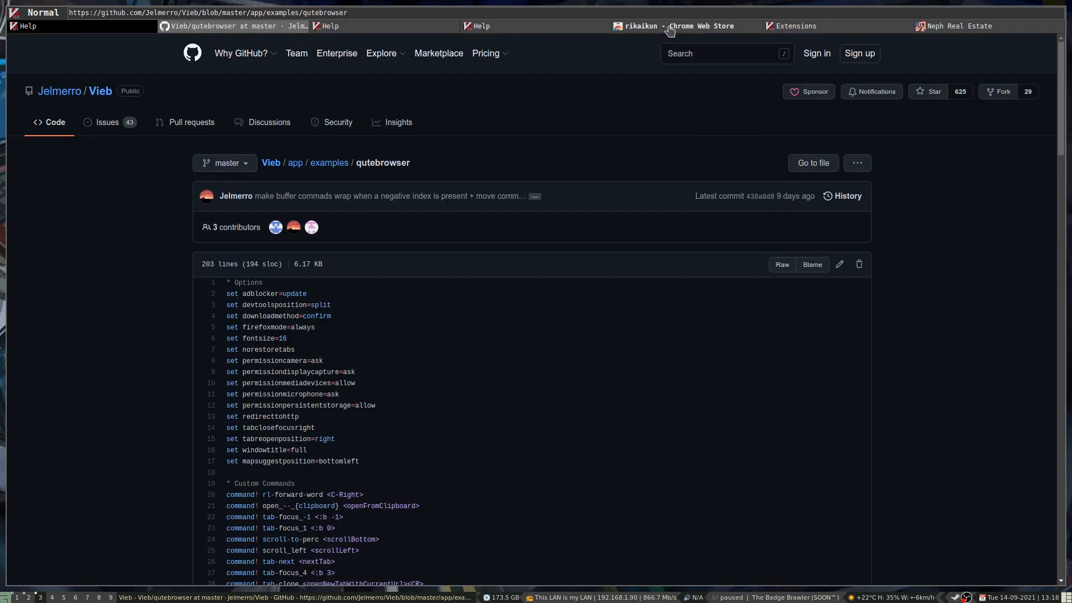
pyautogui.click(668, 29)
pyautogui.press('d')
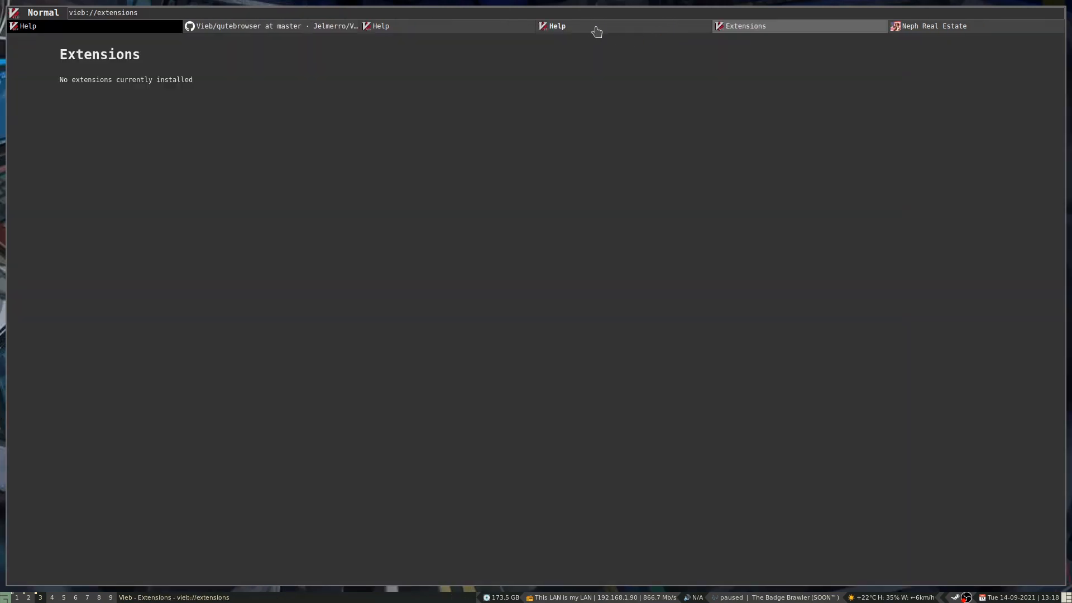
pyautogui.press('d')
pyautogui.click(665, 31)
pyautogui.press('d')
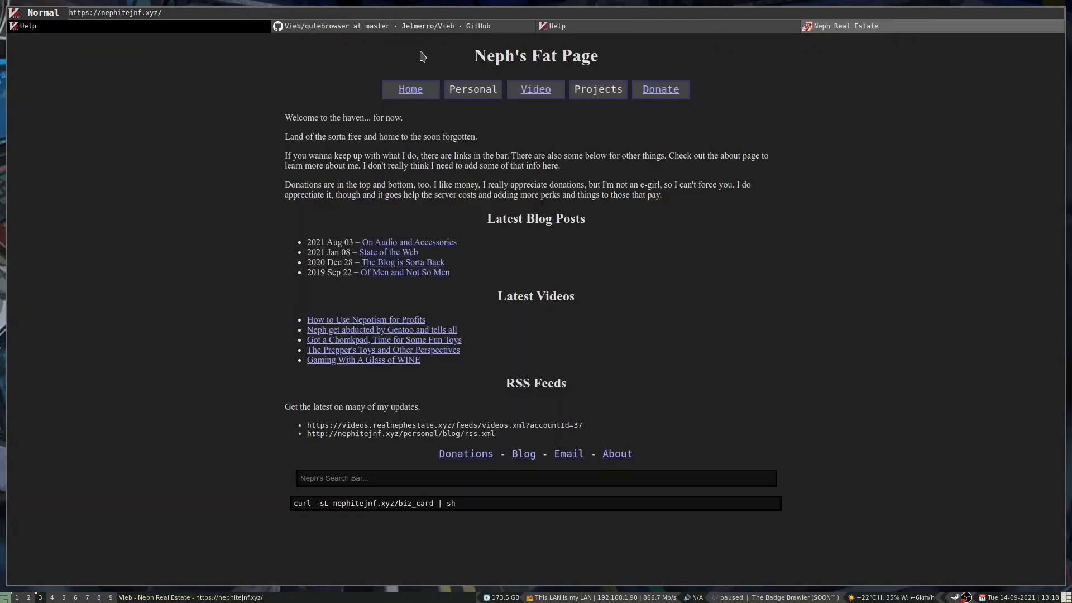
# Step: Go to the main page of the Vieb repository on GitHub and open its Erwic.md file
pyautogui.click(403, 29)
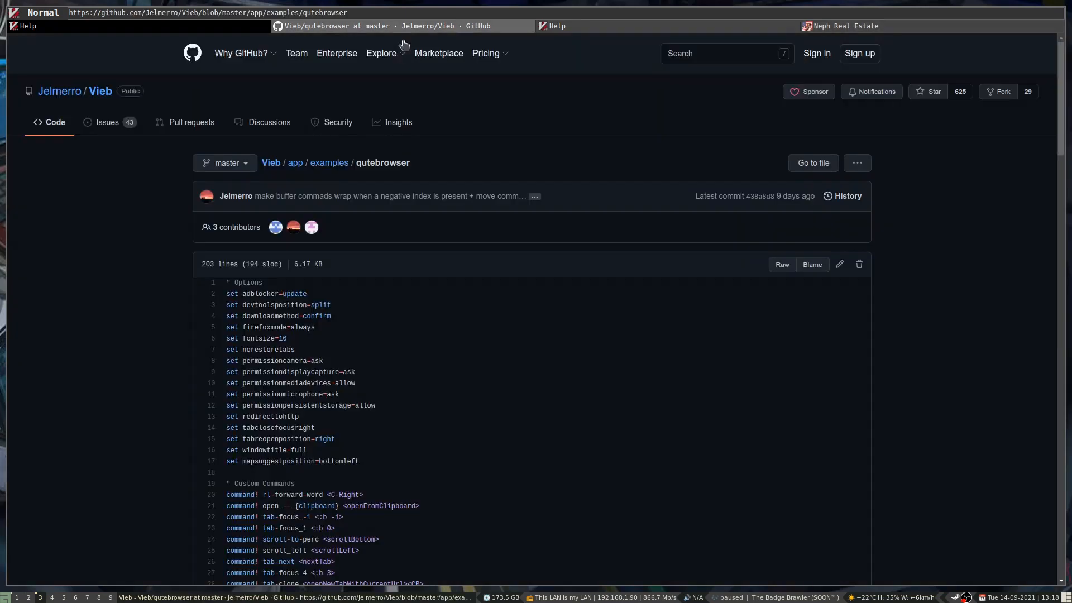
pyautogui.click(272, 165)
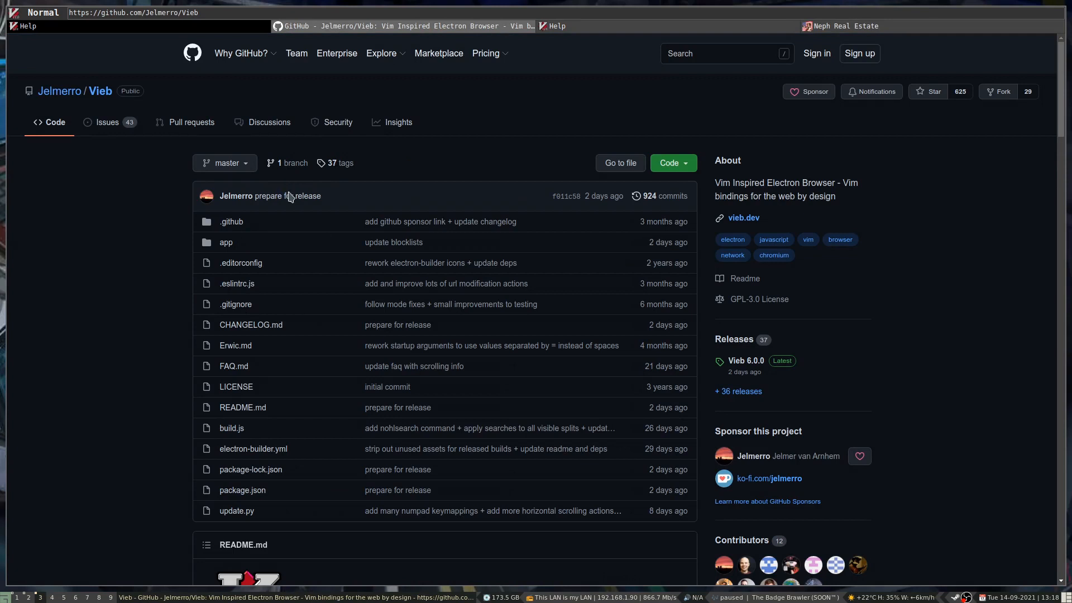
pyautogui.scroll(-2, 247, 235)
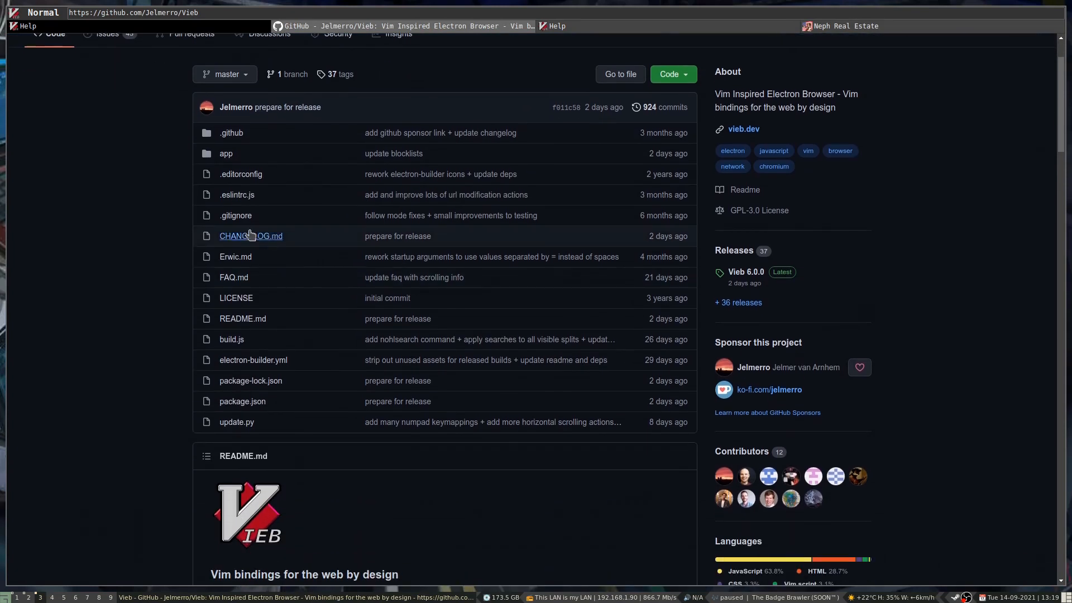
pyautogui.scroll(-1, 258, 235)
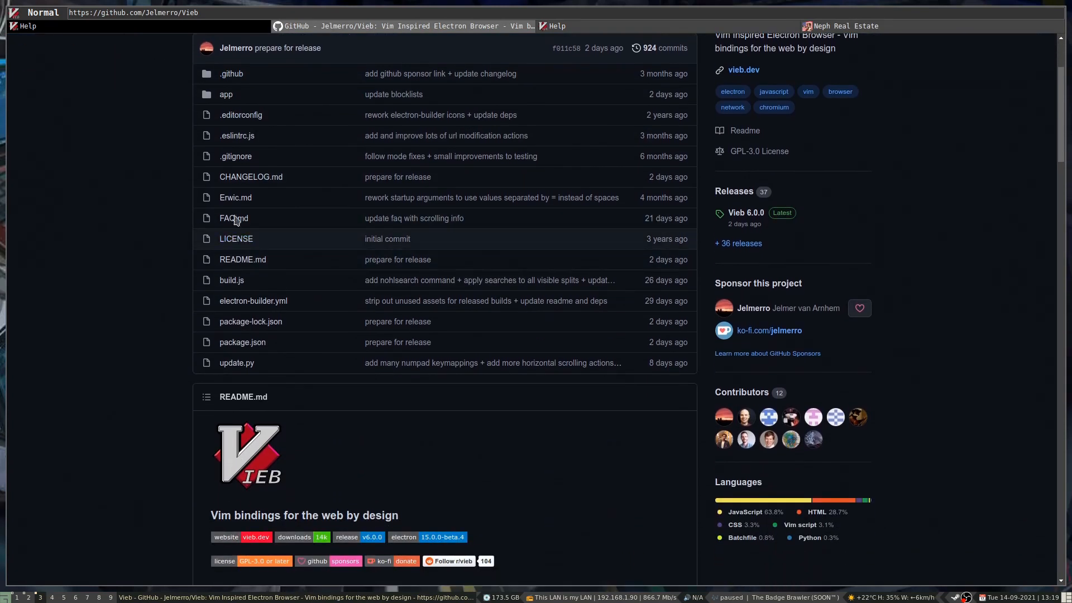
pyautogui.click(233, 200)
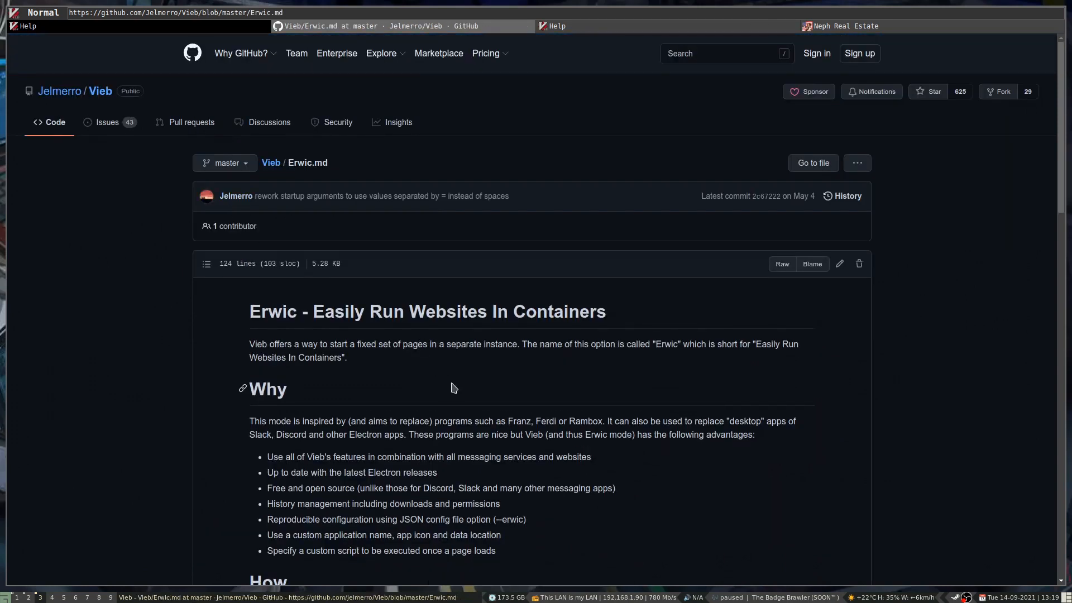
# Step: Read through Erwic.md, covering its purpose, the multiple-page and Discord JSON configurations, and the startup shortcut instructions
pyautogui.scroll(-2, 454, 386)
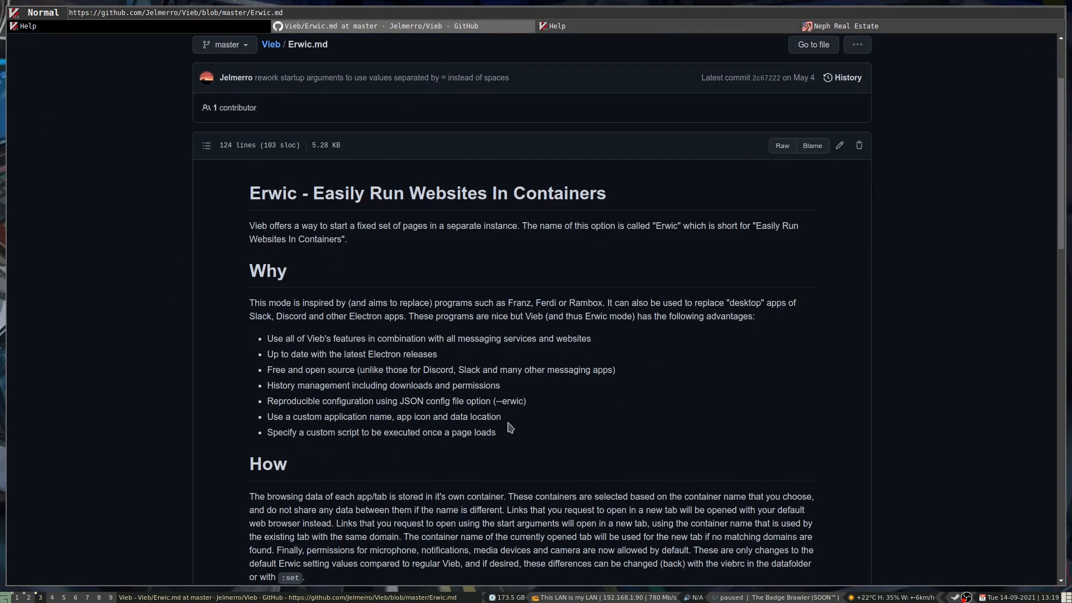
pyautogui.scroll(-7, 510, 427)
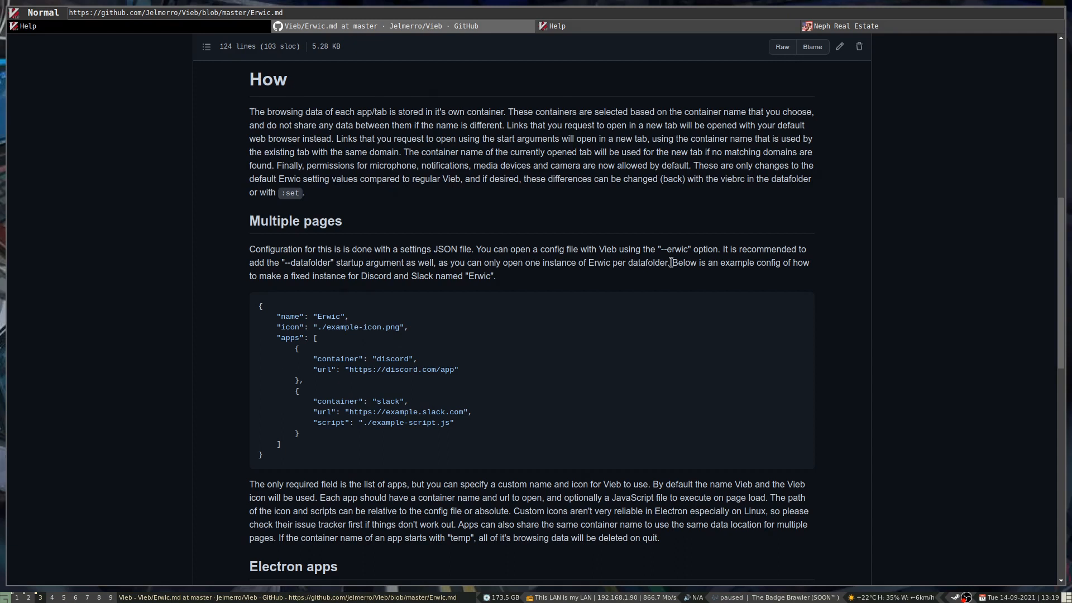
pyautogui.scroll(-4, 803, 391)
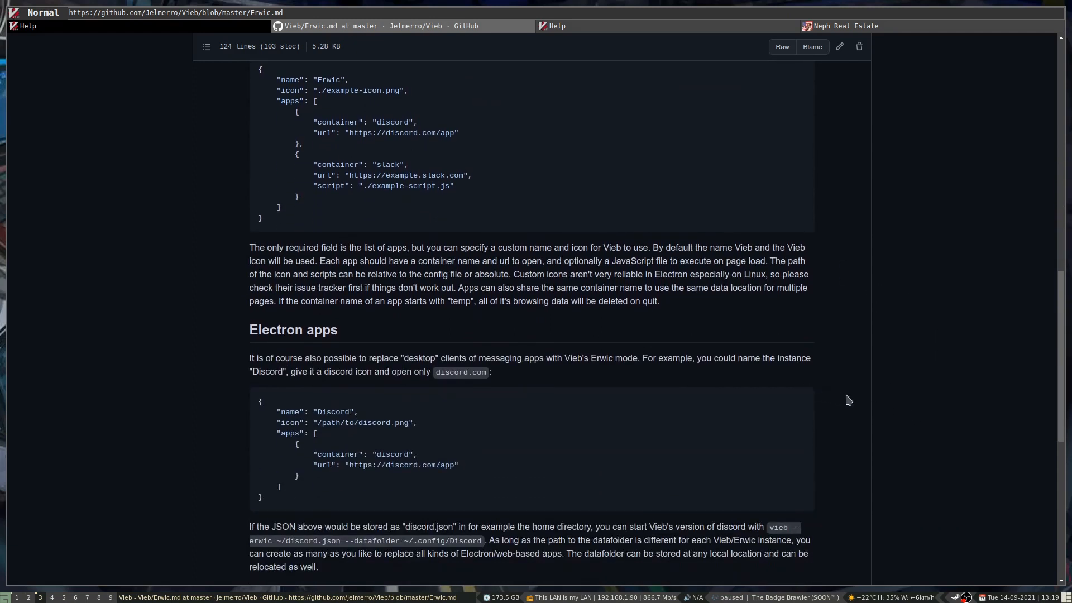
pyautogui.scroll(-5, 863, 406)
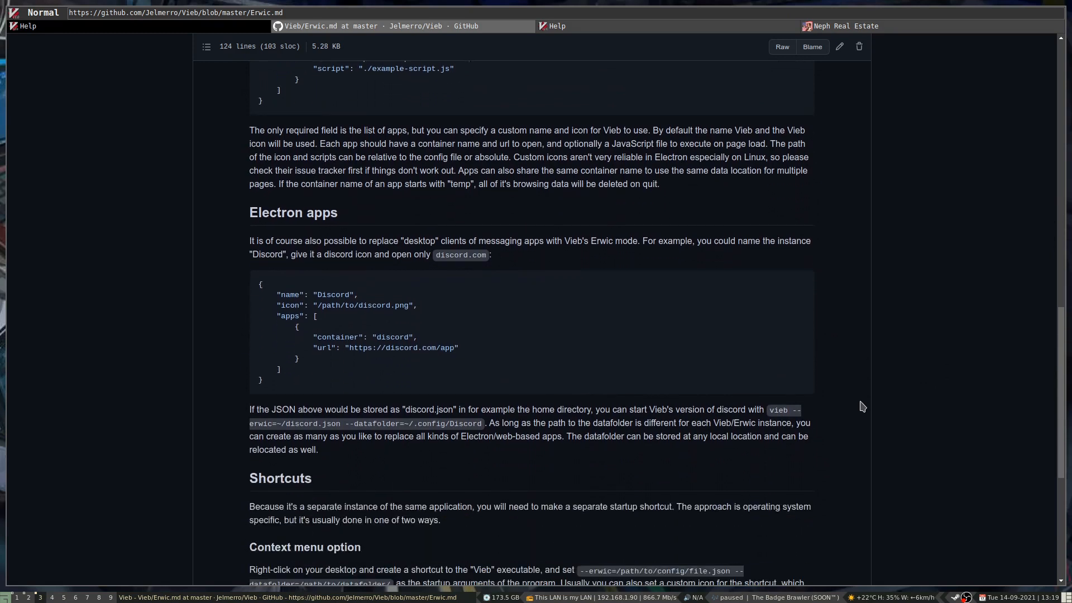
pyautogui.scroll(-2, 863, 407)
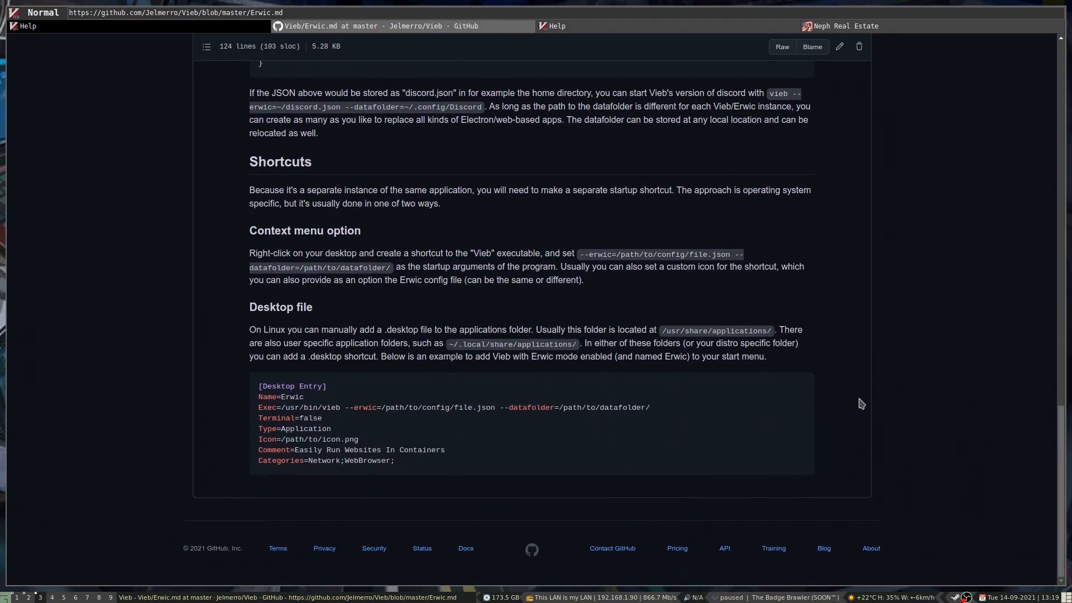
pyautogui.scroll(5, 860, 400)
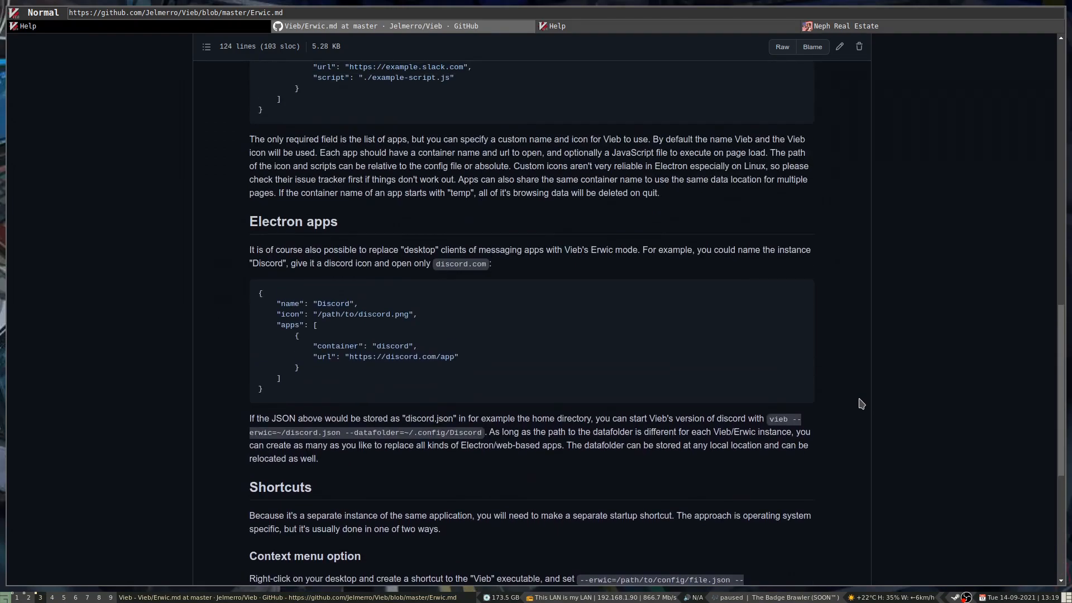
pyautogui.scroll(-2, 862, 402)
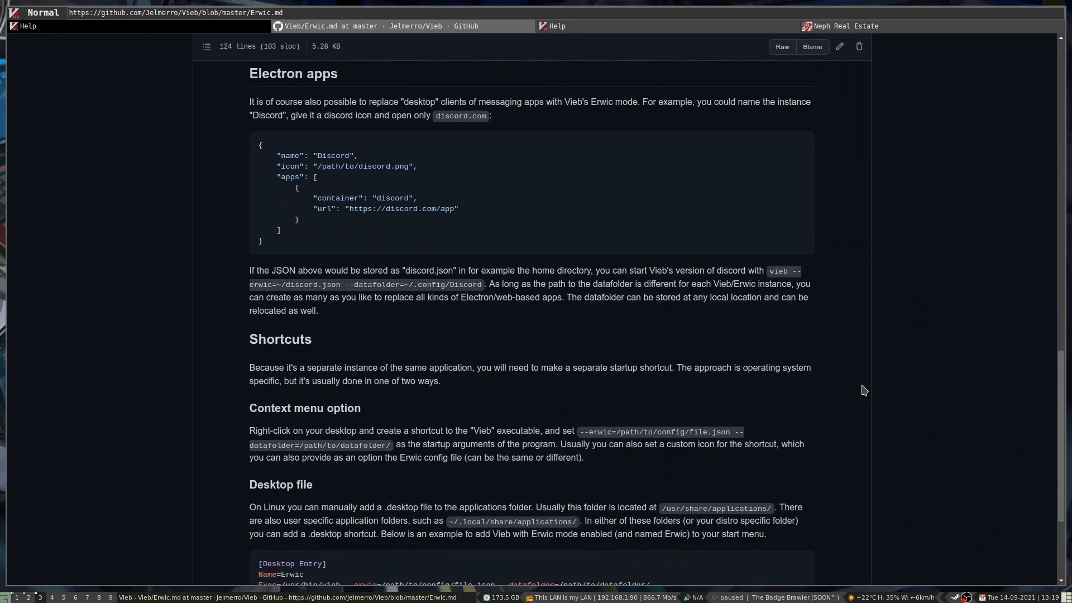
# Step: Review the Why, How and Multiple pages sections of Erwic.md again
pyautogui.scroll(3, 863, 385)
pyautogui.scroll(15, 863, 383)
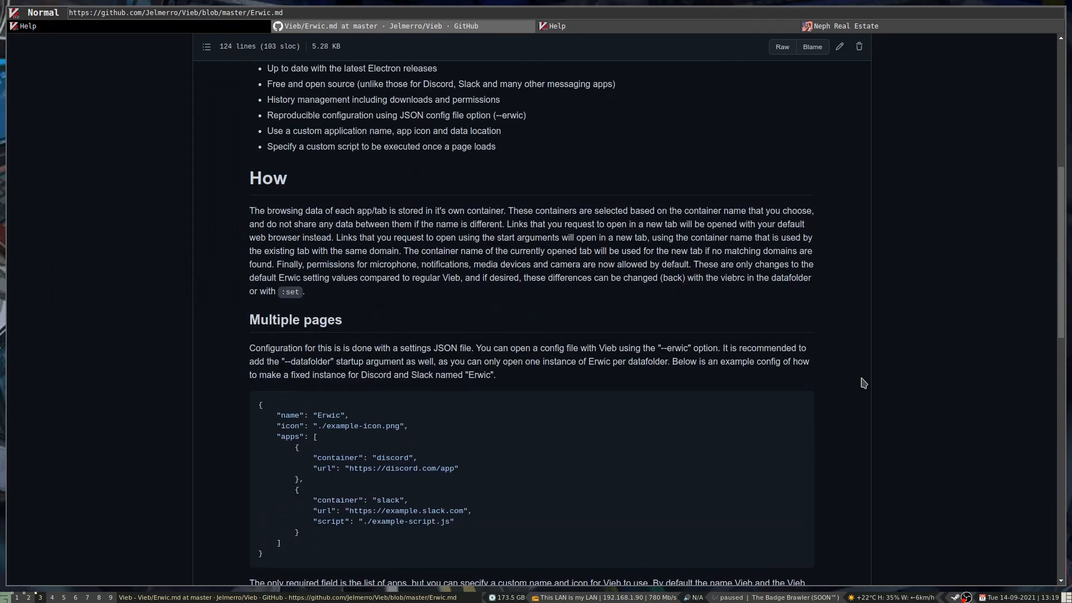
pyautogui.scroll(2, 863, 383)
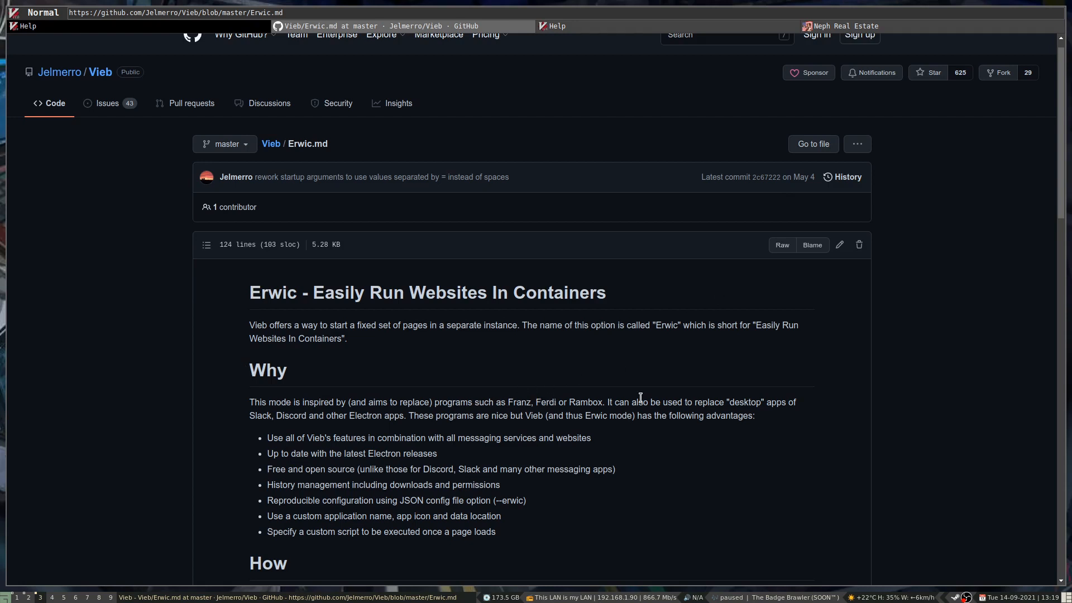
pyautogui.scroll(-4, 817, 423)
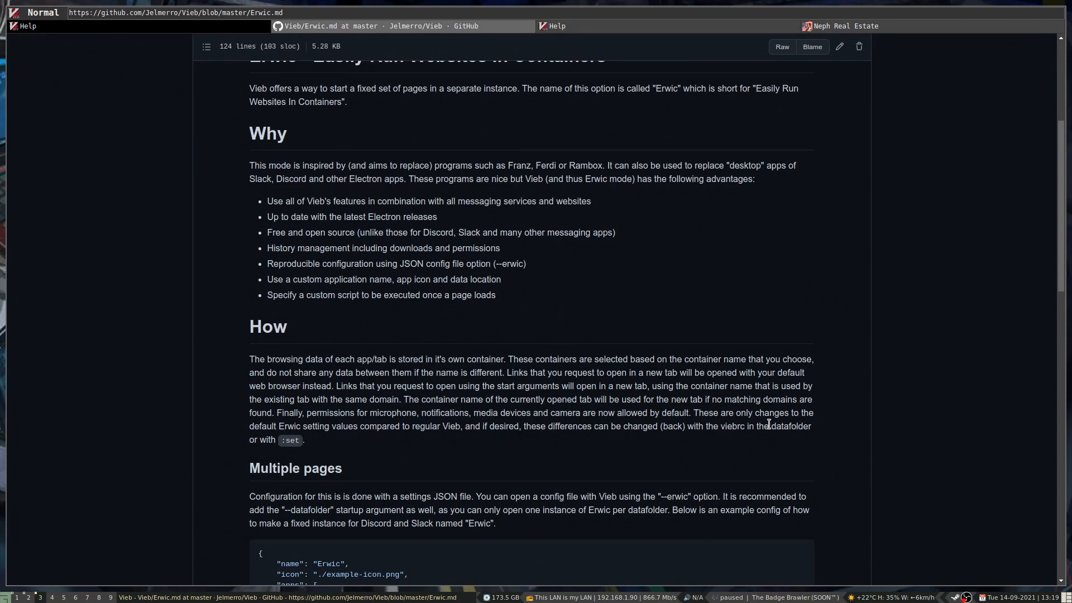
# Step: Open a terminal on workspace 4, run htop and filter its process list by "vieb"
pyautogui.press('super+4')
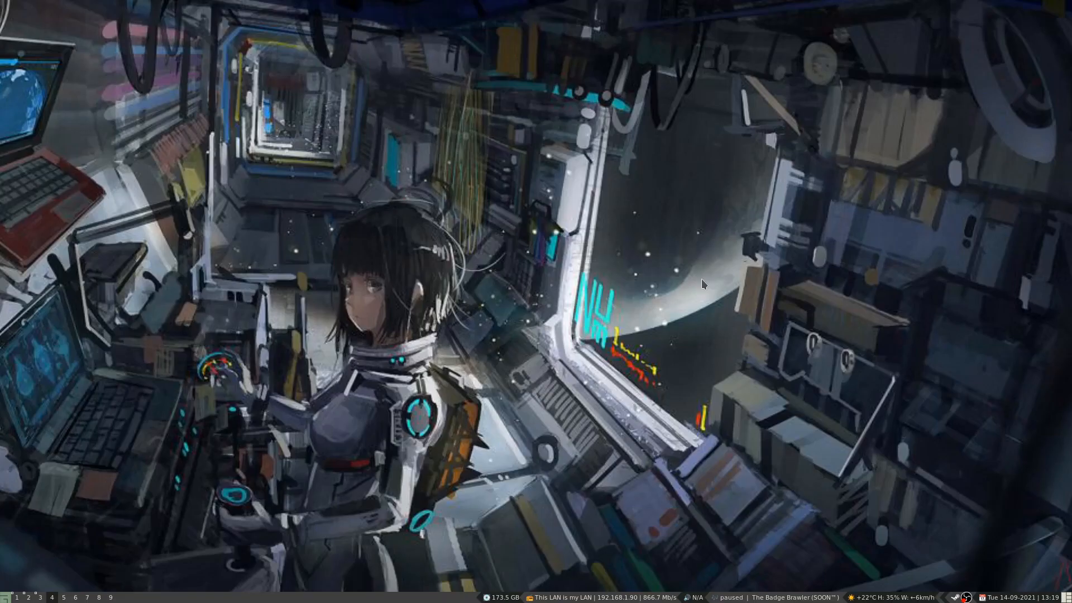
pyautogui.press('super+Return')
pyautogui.write('h')
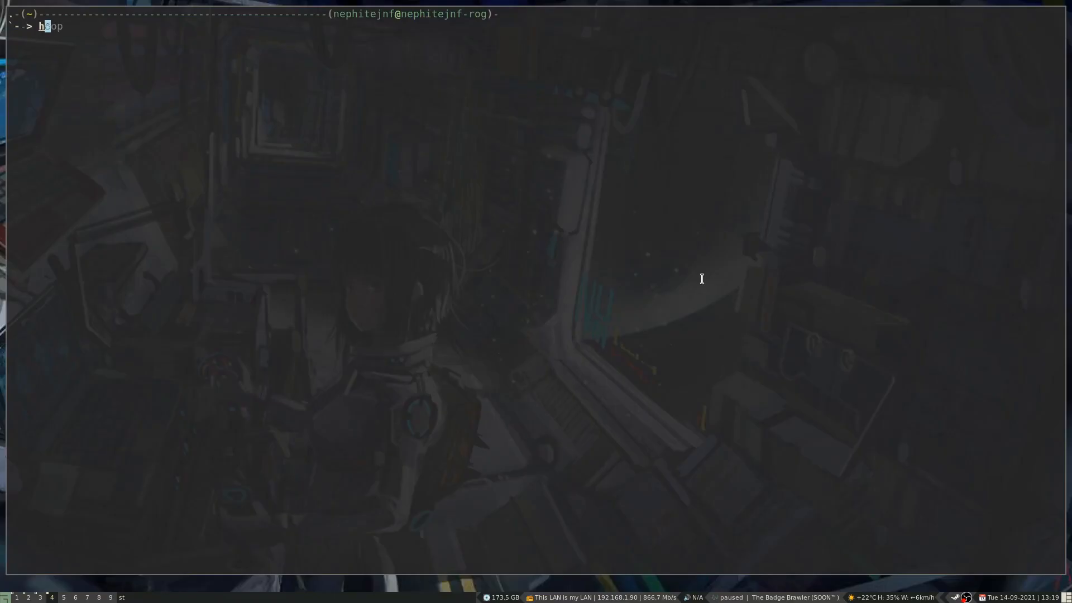
pyautogui.write('top')
pyautogui.press('Return')
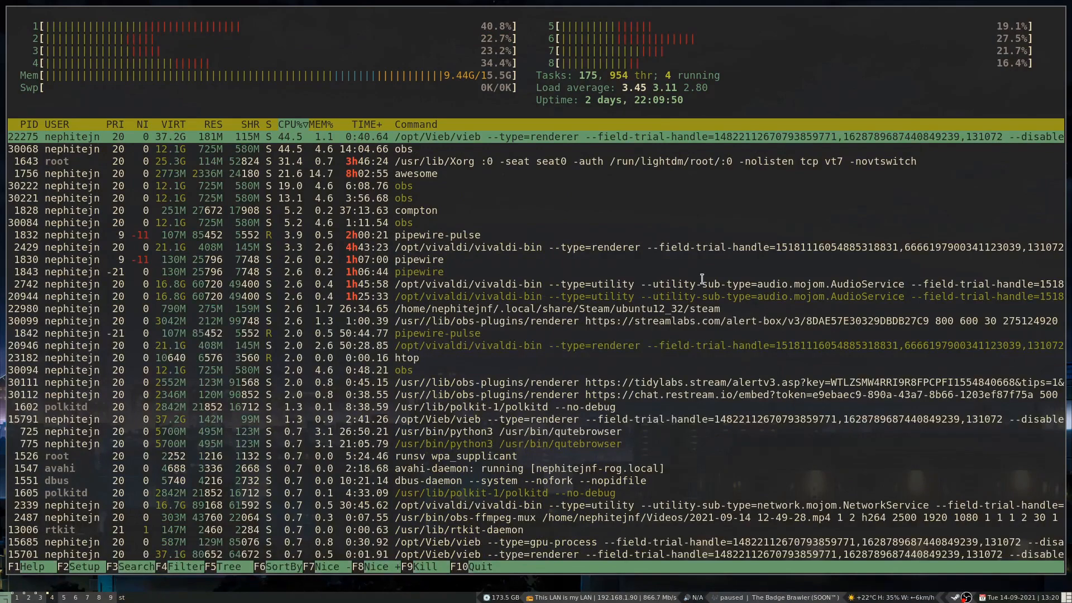
pyautogui.press('F4')
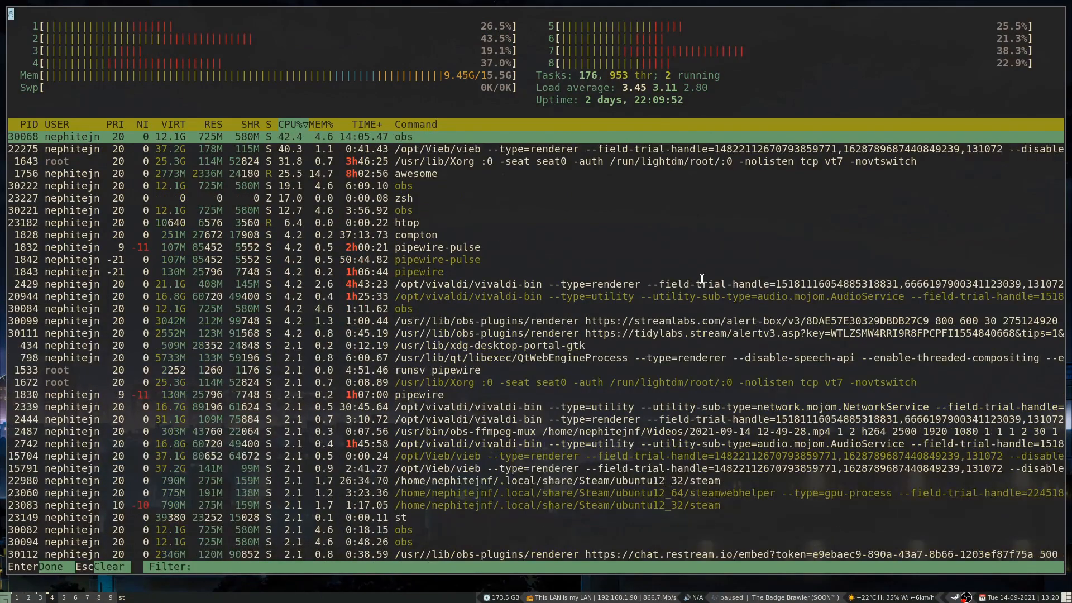
pyautogui.write('vieb')
pyautogui.press('Return')
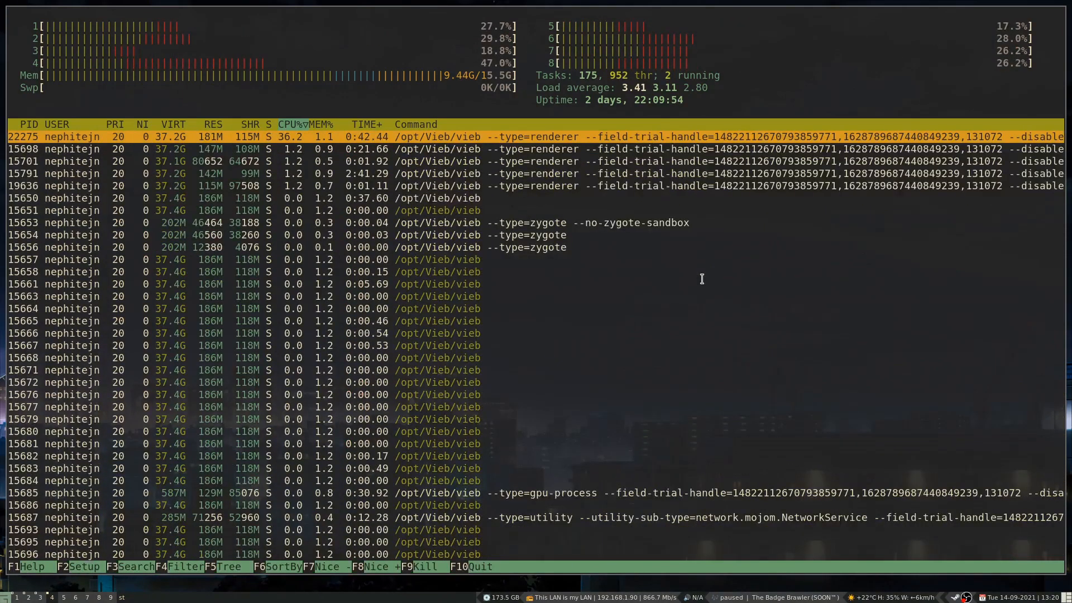
# Step: Examine the CPU and memory use of the Vieb renderer, zygote and main processes in htop
pyautogui.press('Down')
pyautogui.press('Down')
pyautogui.press('Down')
pyautogui.press('Up')
pyautogui.press('Up')
pyautogui.press('Up')
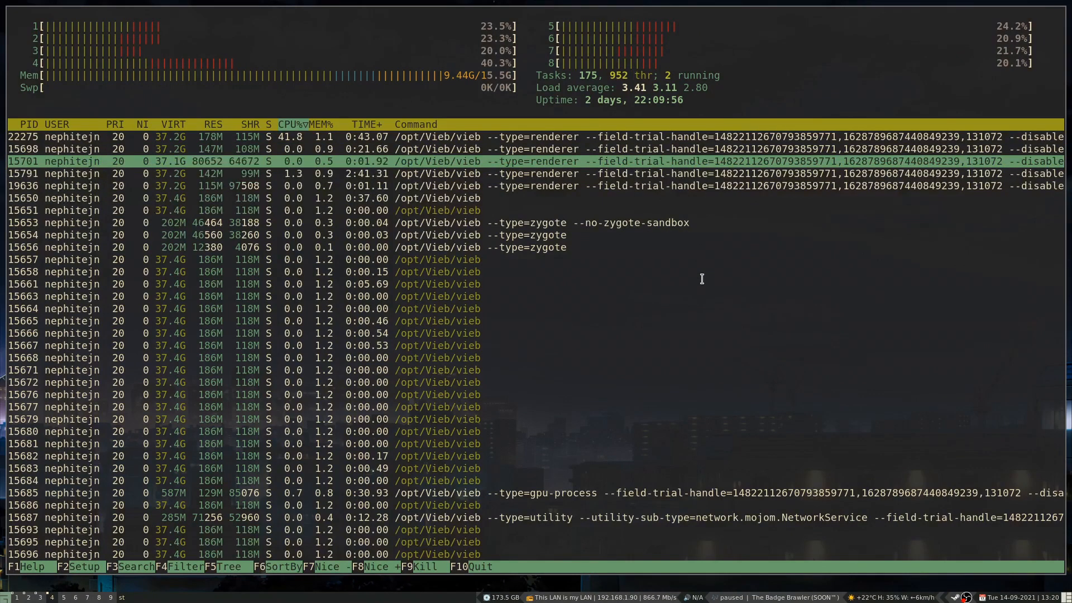
pyautogui.press('Down')
pyautogui.press('Down')
pyautogui.press('Down')
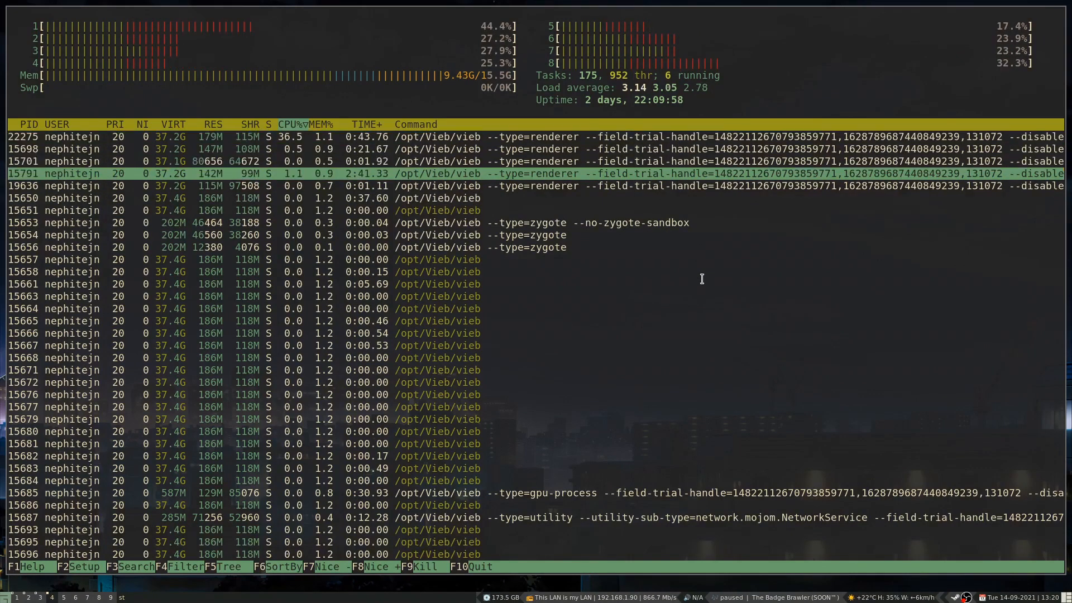
pyautogui.press('Down')
pyautogui.press('Down')
pyautogui.press('Down')
pyautogui.press('Down')
pyautogui.press('Down')
pyautogui.press('Down')
pyautogui.press('Down')
pyautogui.press('Down')
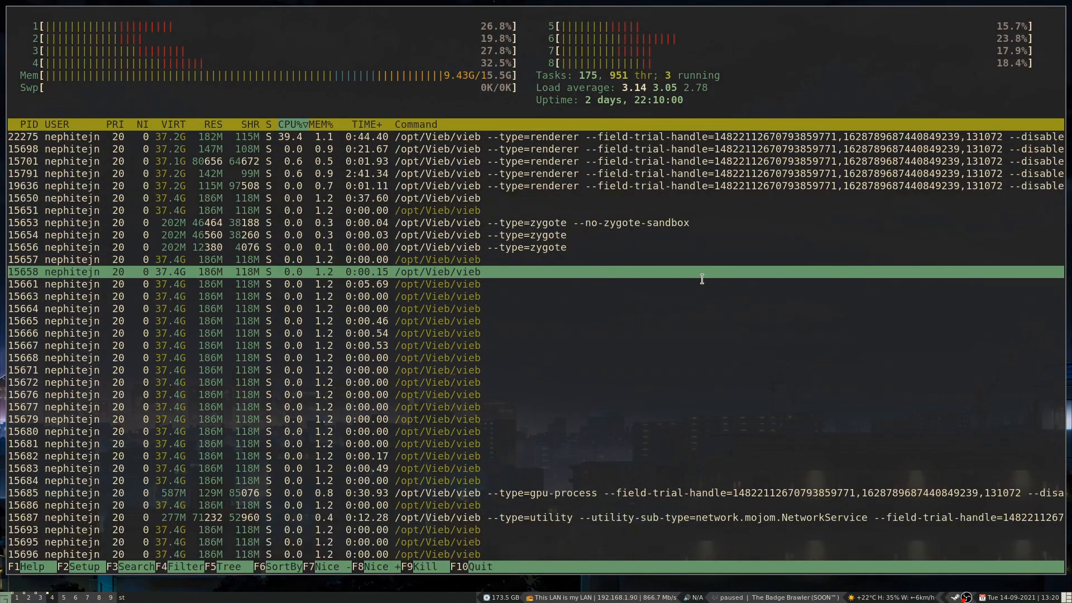
pyautogui.press('Down')
pyautogui.press('Down')
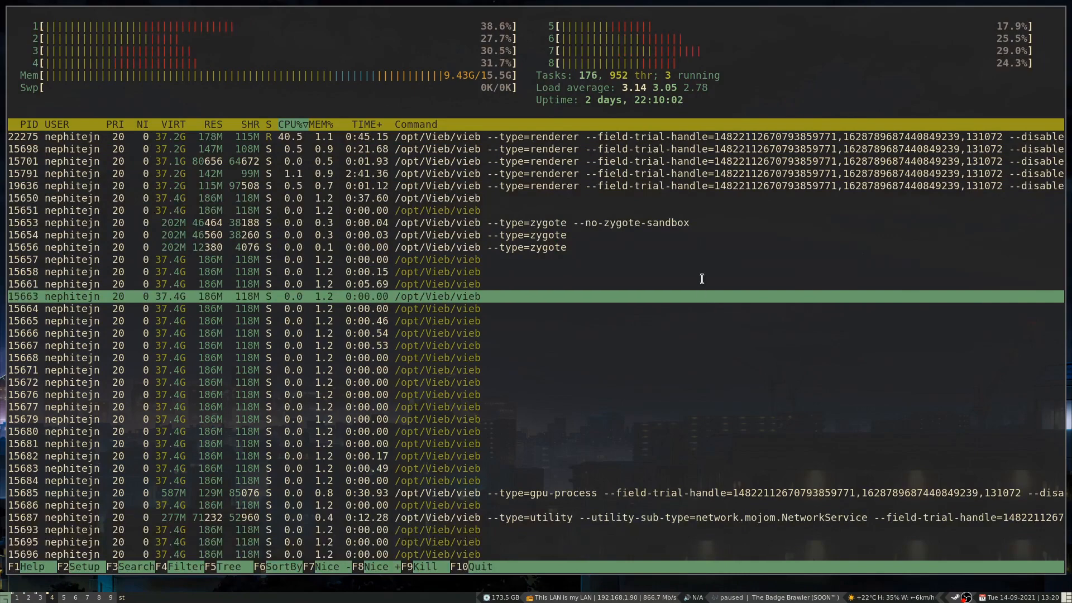
# Step: Switch to Vieb, close the Erwic.md GitHub tab and return to htop on workspace 4
pyautogui.press('super+3')
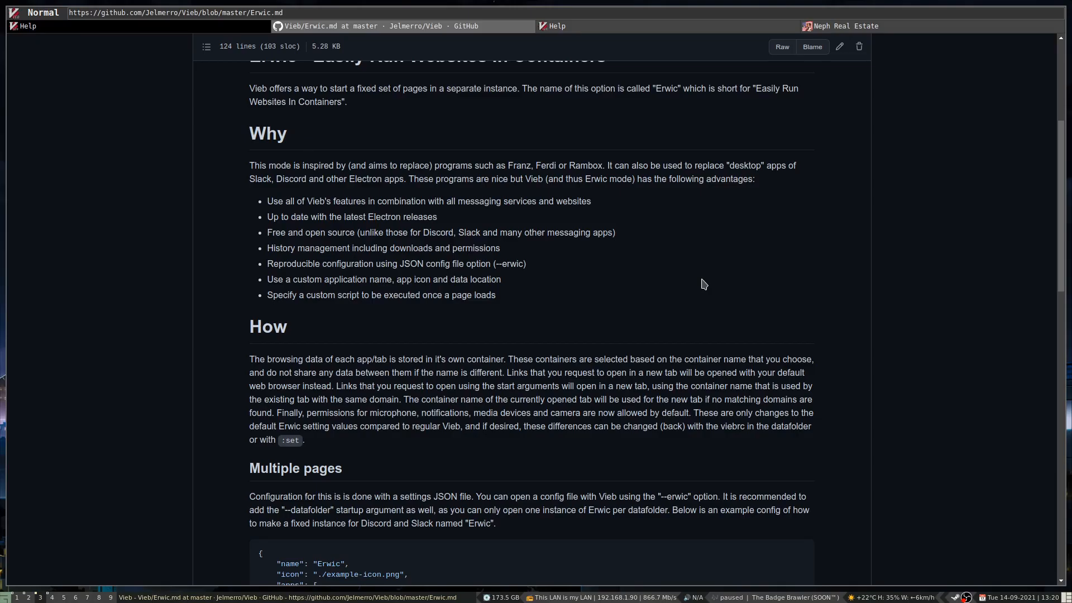
pyautogui.press('d')
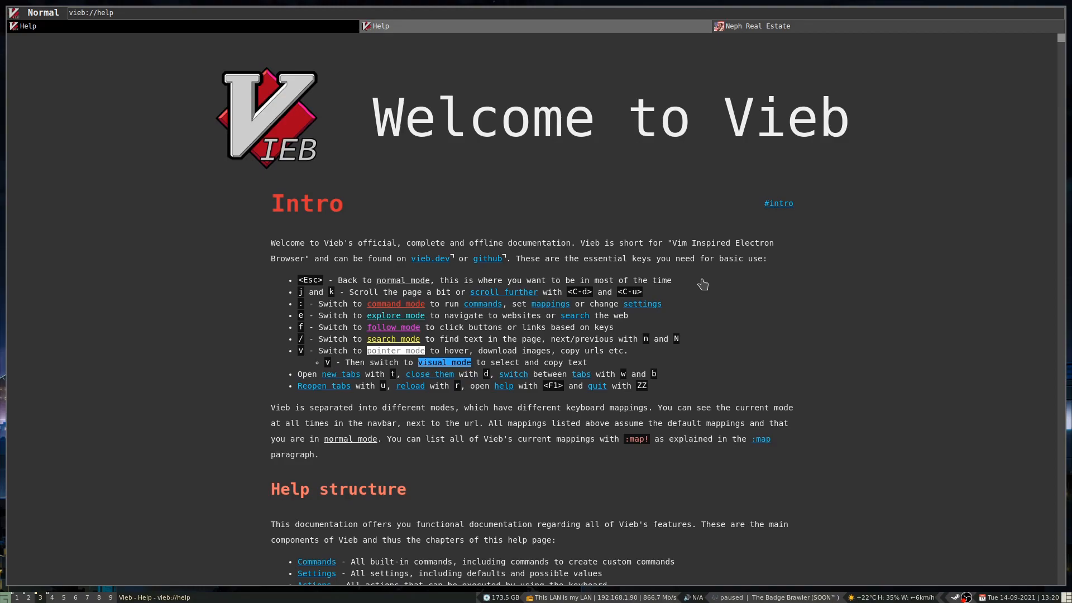
pyautogui.press('super+4')
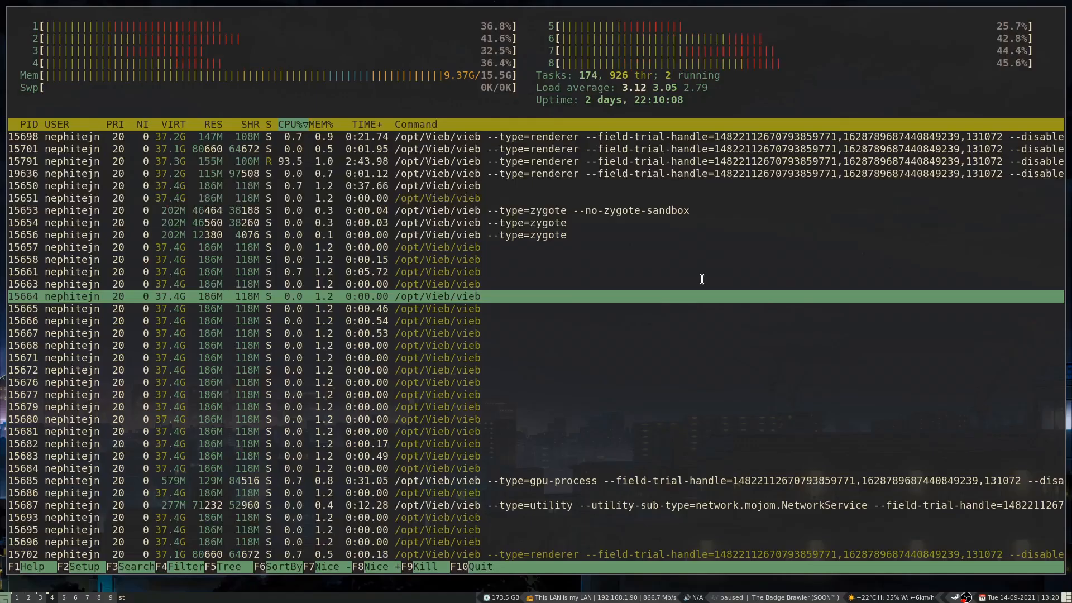
# Step: Compare the CPU and memory use of the remaining Vieb processes, focusing on the renderers at the head of the list
pyautogui.press('Up')
pyautogui.press('Up')
pyautogui.press('Up')
pyautogui.press('Up')
pyautogui.press('Up')
pyautogui.press('Up')
pyautogui.press('Up')
pyautogui.press('Up')
pyautogui.press('Up')
pyautogui.press('Up')
pyautogui.press('Up')
pyautogui.press('Up')
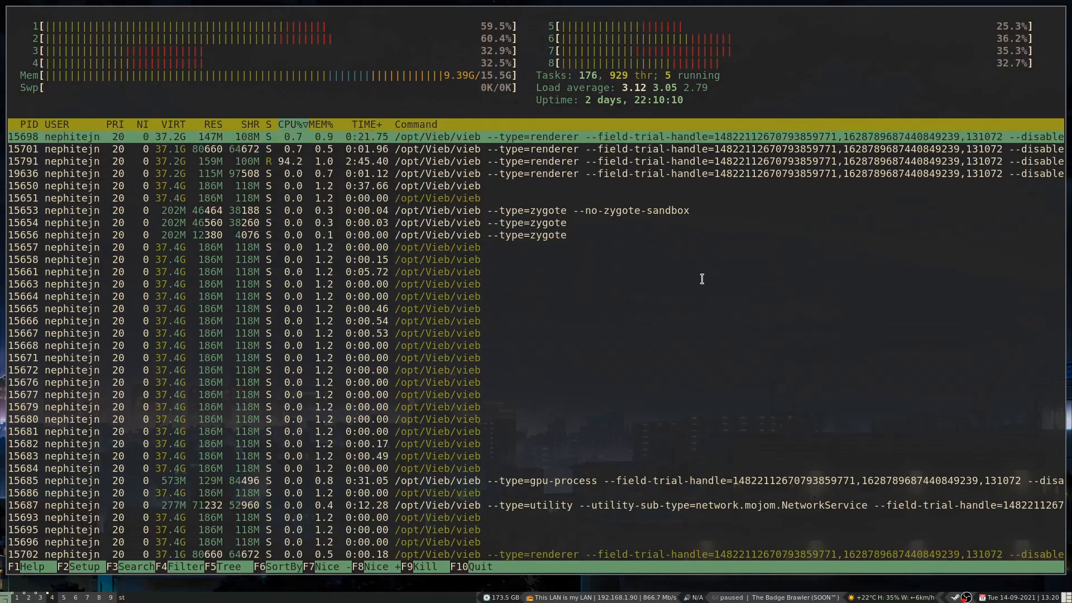
pyautogui.press('Down')
pyautogui.press('Down')
pyautogui.press('Down')
pyautogui.press('Down')
pyautogui.press('Down')
pyautogui.press('Down')
pyautogui.press('Down')
pyautogui.press('Down')
pyautogui.press('Down')
pyautogui.press('Down')
pyautogui.press('Down')
pyautogui.press('Down')
pyautogui.press('Down')
pyautogui.press('Down')
pyautogui.press('Down')
pyautogui.press('Down')
pyautogui.press('Down')
pyautogui.press('Down')
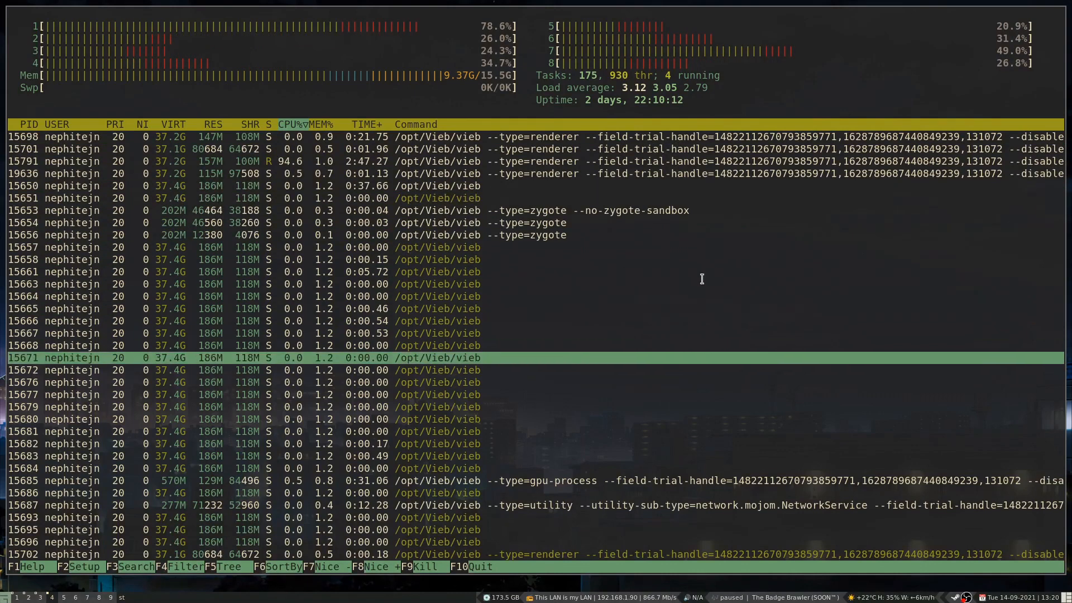
pyautogui.press('Up')
pyautogui.press('Up')
pyautogui.press('Up')
pyautogui.press('Up')
pyautogui.press('Up')
pyautogui.press('Up')
pyautogui.press('Up')
pyautogui.press('Up')
pyautogui.press('Up')
pyautogui.press('Up')
pyautogui.press('Up')
pyautogui.press('Up')
pyautogui.press('Up')
pyautogui.press('Up')
pyautogui.press('Up')
pyautogui.press('Up')
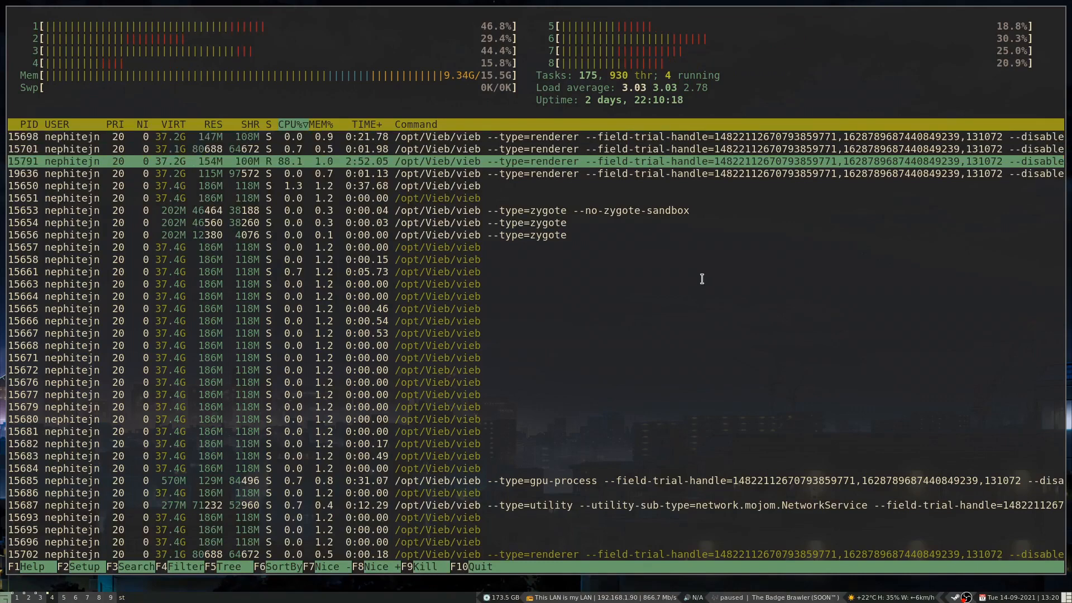
pyautogui.press('Up')
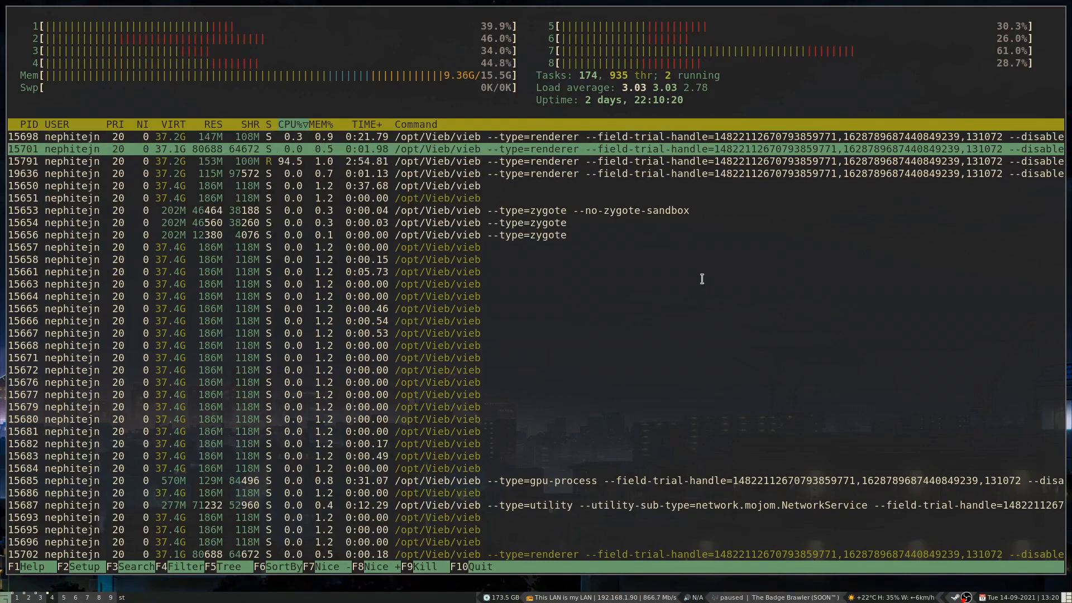
pyautogui.press('Down')
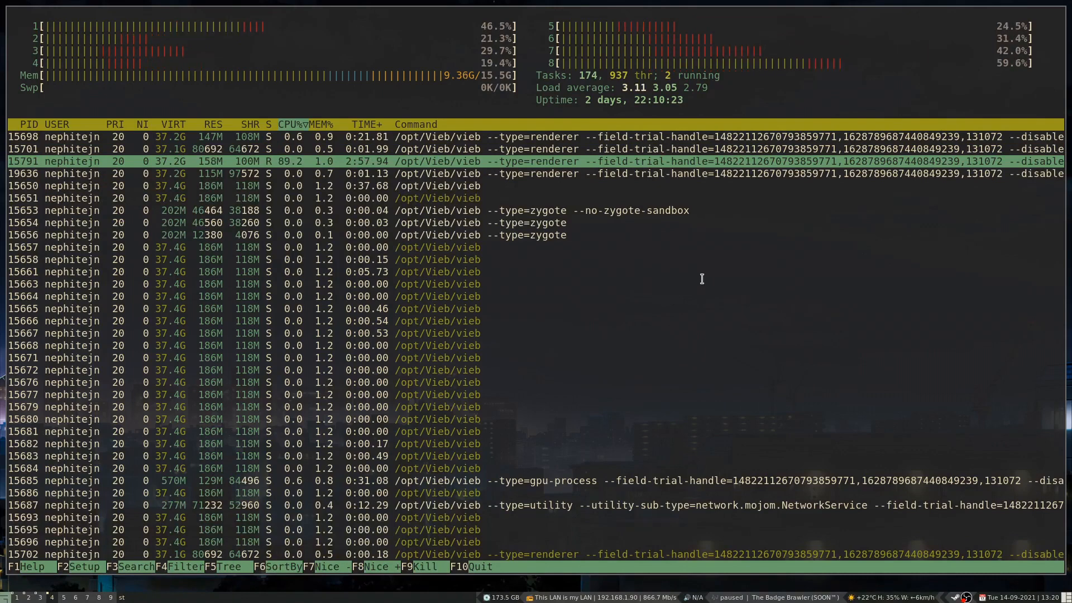
pyautogui.press('Down')
pyautogui.press('Down')
pyautogui.press('Down')
pyautogui.press('Down')
pyautogui.press('Down')
pyautogui.press('Down')
pyautogui.press('Down')
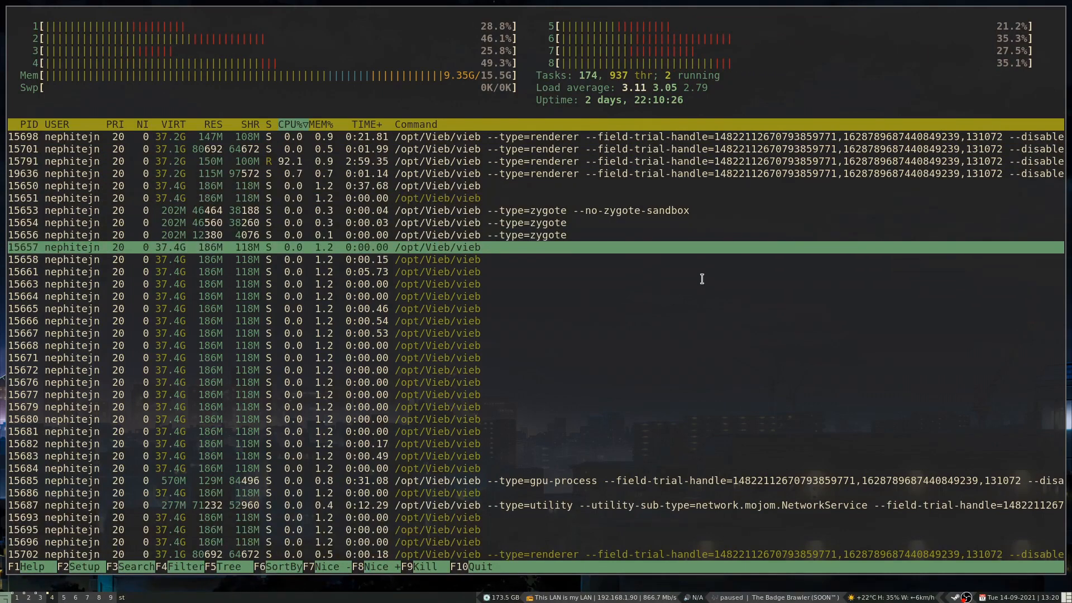
pyautogui.press('Up')
pyautogui.press('Up')
pyautogui.press('Up')
pyautogui.press('Up')
pyautogui.press('Up')
pyautogui.press('Up')
pyautogui.press('Up')
pyautogui.press('Up')
pyautogui.press('Up')
pyautogui.press('Down')
pyautogui.press('Down')
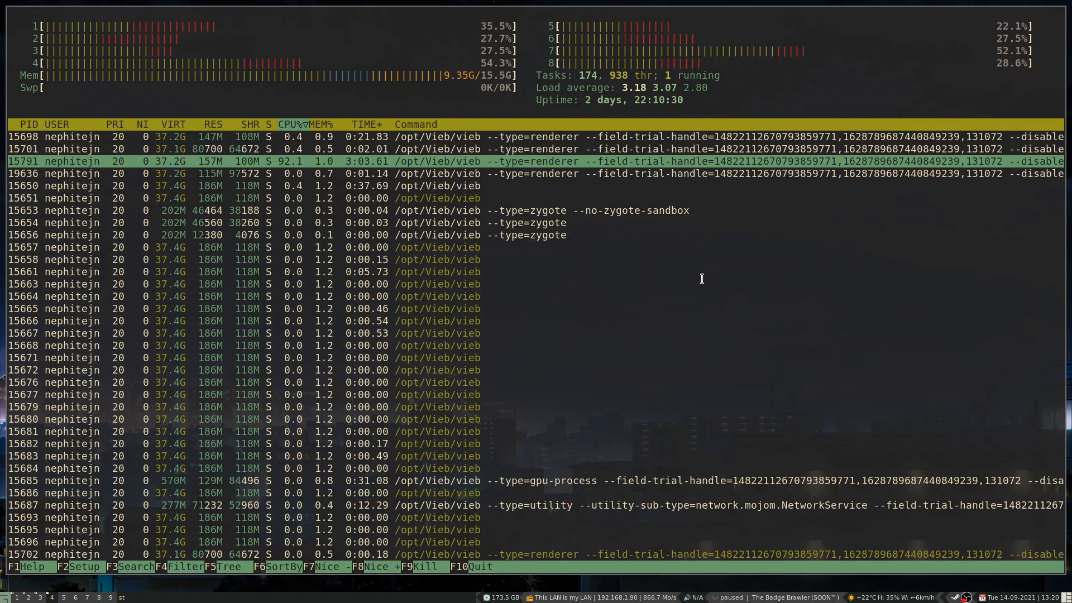
# Step: Look through the rest of the filtered Vieb list, covering the renderer, GPU, network and audio service entries
pyautogui.press('Down')
pyautogui.press('Down')
pyautogui.press('Down')
pyautogui.press('Down')
pyautogui.press('Down')
pyautogui.press('Down')
pyautogui.press('Down')
pyautogui.press('Down')
pyautogui.press('Down')
pyautogui.press('Down')
pyautogui.press('Down')
pyautogui.press('Down')
pyautogui.press('Down')
pyautogui.press('Down')
pyautogui.press('Down')
pyautogui.press('Down')
pyautogui.press('Down')
pyautogui.press('Down')
pyautogui.press('Down')
pyautogui.press('Down')
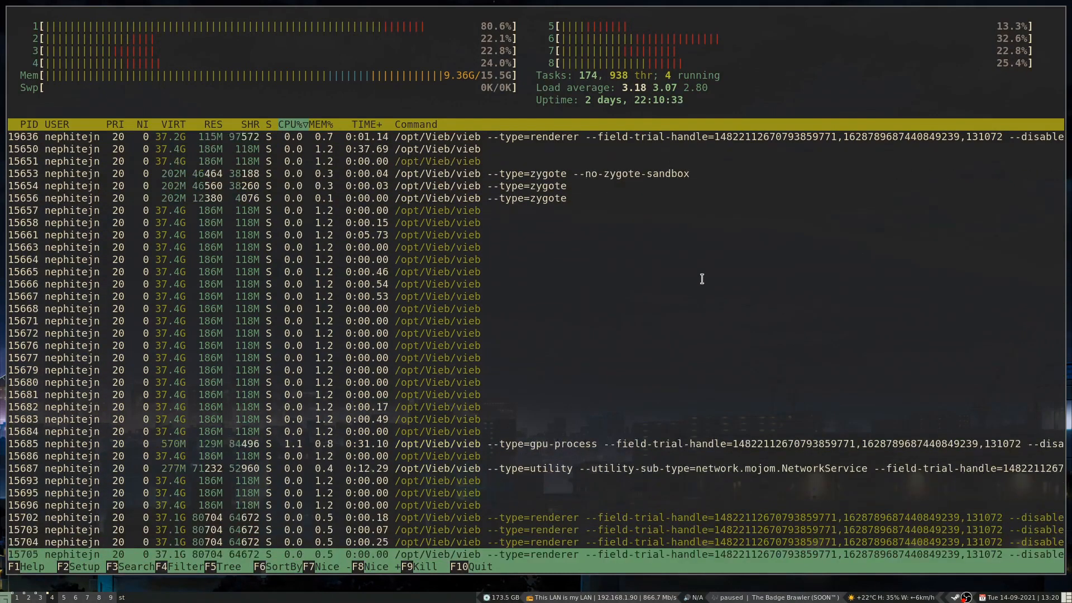
pyautogui.press('Down')
pyautogui.press('Down')
pyautogui.press('Down')
pyautogui.press('Down')
pyautogui.press('Down')
pyautogui.press('Down')
pyautogui.press('Down')
pyautogui.press('Down')
pyautogui.press('Down')
pyautogui.press('Down')
pyautogui.press('Down')
pyautogui.press('Down')
pyautogui.press('Down')
pyautogui.press('Down')
pyautogui.press('Down')
pyautogui.press('Down')
pyautogui.press('Down')
pyautogui.press('Down')
pyautogui.press('Down')
pyautogui.press('Down')
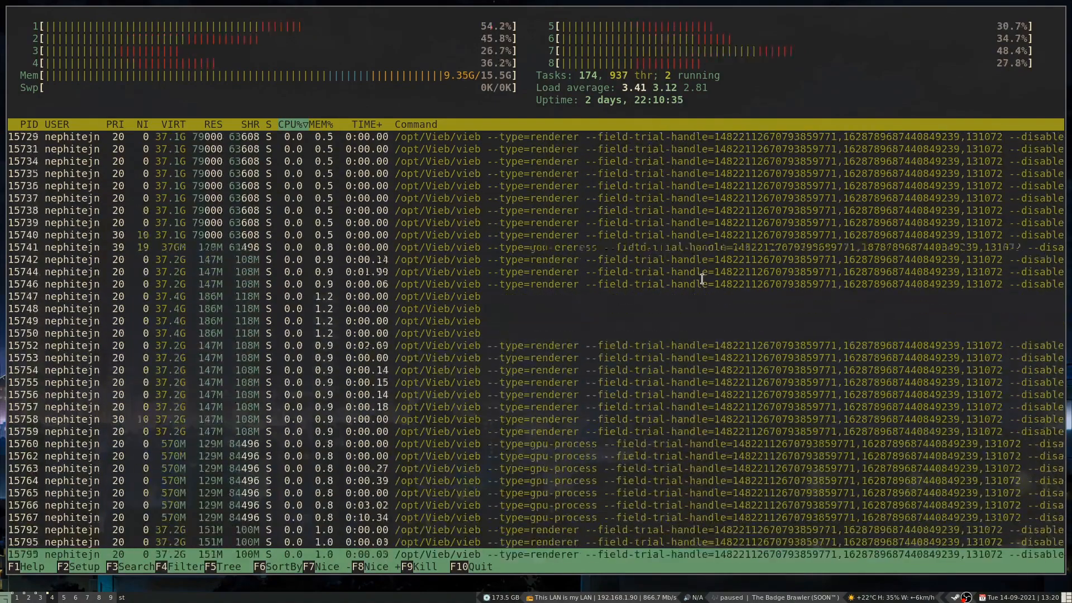
pyautogui.press('Down')
pyautogui.press('Down')
pyautogui.press('Down')
pyautogui.press('Down')
pyautogui.press('Down')
pyautogui.press('Down')
pyautogui.press('Down')
pyautogui.press('Down')
pyautogui.press('Down')
pyautogui.press('Down')
pyautogui.press('Down')
pyautogui.press('Down')
pyautogui.press('Down')
pyautogui.press('Down')
pyautogui.press('Down')
pyautogui.press('Down')
pyautogui.press('Down')
pyautogui.press('Down')
pyautogui.press('Down')
pyautogui.press('Down')
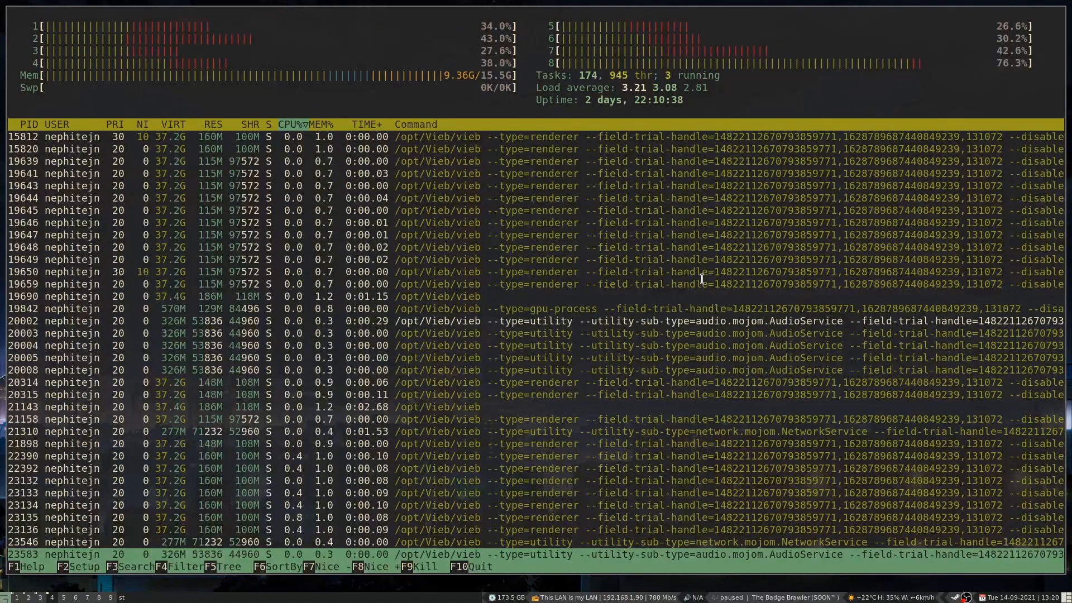
# Step: Look back up the filtered Vieb process list to the GPU process entries and return to the Vieb help page on workspace 3
pyautogui.press('Up')
pyautogui.press('Up')
pyautogui.press('Up')
pyautogui.press('Up')
pyautogui.press('Up')
pyautogui.press('Up')
pyautogui.press('Up')
pyautogui.press('Up')
pyautogui.press('Up')
pyautogui.press('Up')
pyautogui.press('Up')
pyautogui.press('Up')
pyautogui.press('Up')
pyautogui.press('Up')
pyautogui.press('Up')
pyautogui.press('Up')
pyautogui.press('Up')
pyautogui.press('Up')
pyautogui.press('Up')
pyautogui.press('Up')
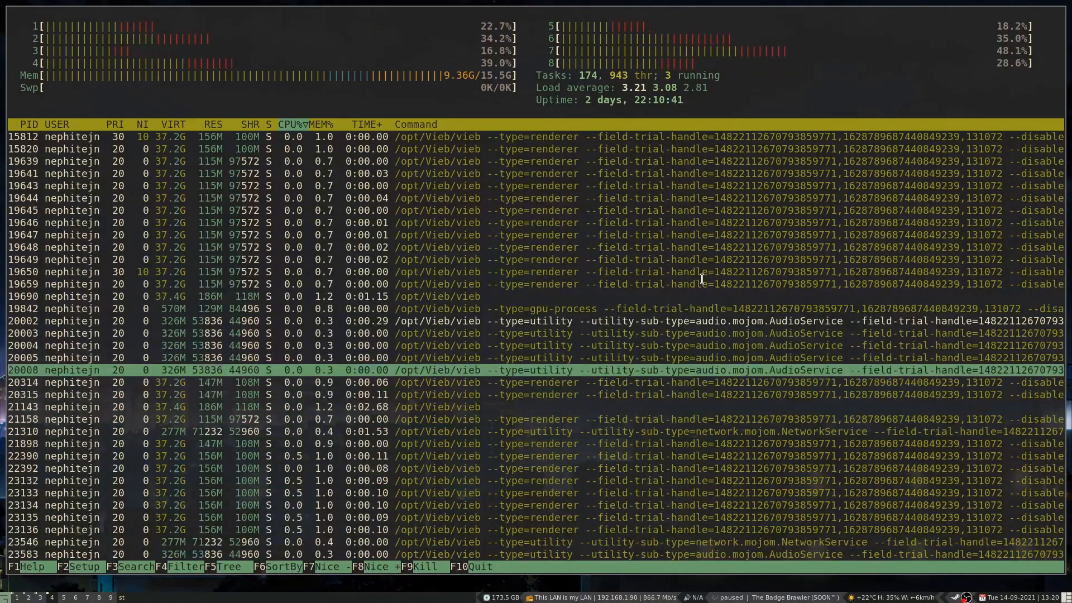
pyautogui.press('Up')
pyautogui.press('Up')
pyautogui.press('Up')
pyautogui.press('Up')
pyautogui.press('Up')
pyautogui.press('Up')
pyautogui.press('Up')
pyautogui.press('Up')
pyautogui.press('Up')
pyautogui.press('Up')
pyautogui.press('Up')
pyautogui.press('Up')
pyautogui.press('Up')
pyautogui.press('Up')
pyautogui.press('Up')
pyautogui.press('Up')
pyautogui.press('Up')
pyautogui.press('Up')
pyautogui.press('Up')
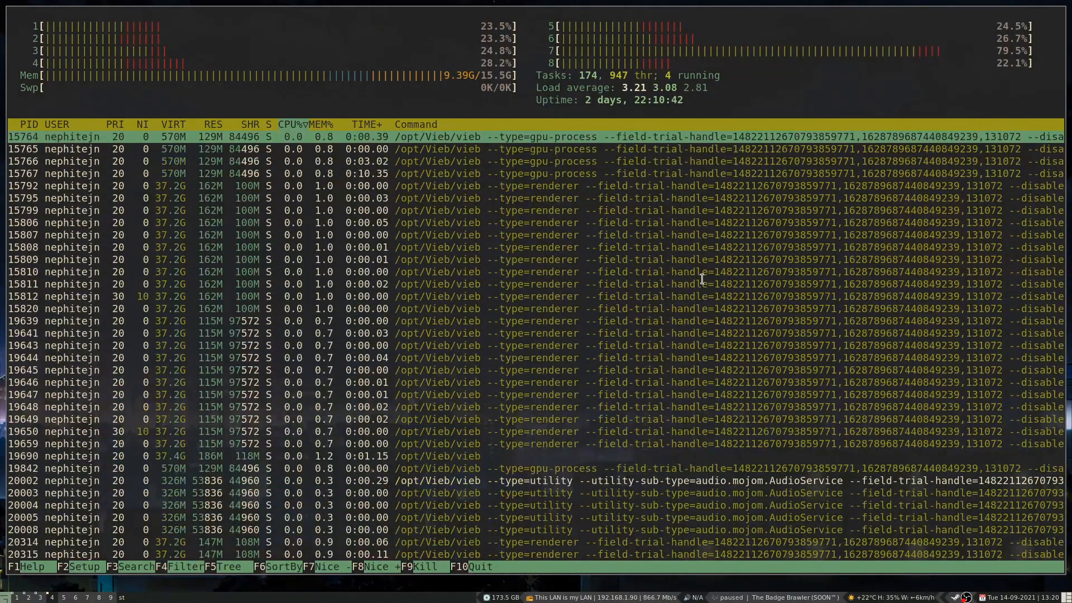
pyautogui.press('super+3')
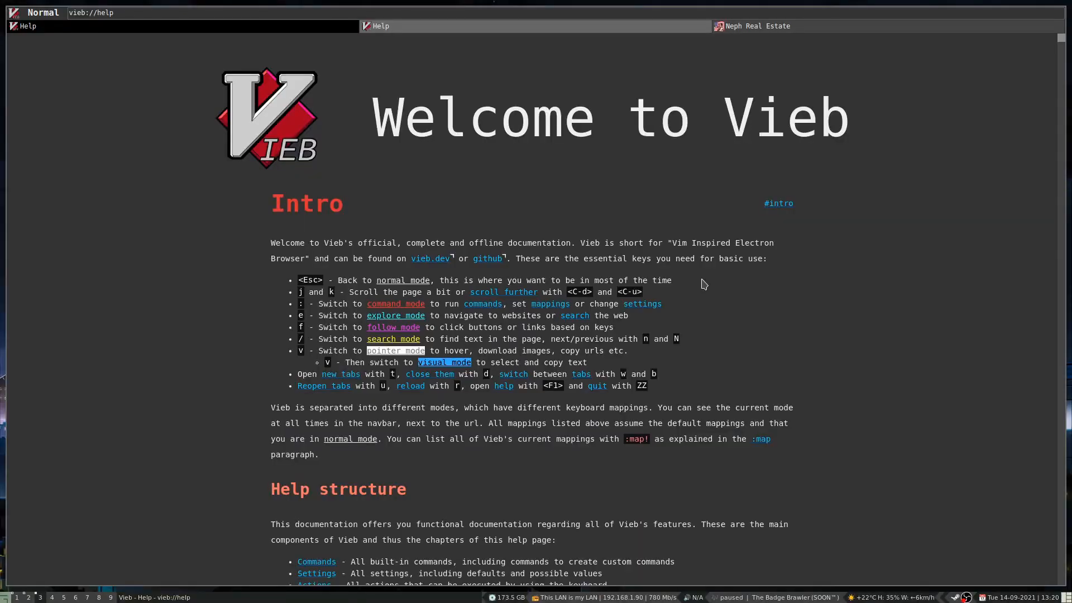